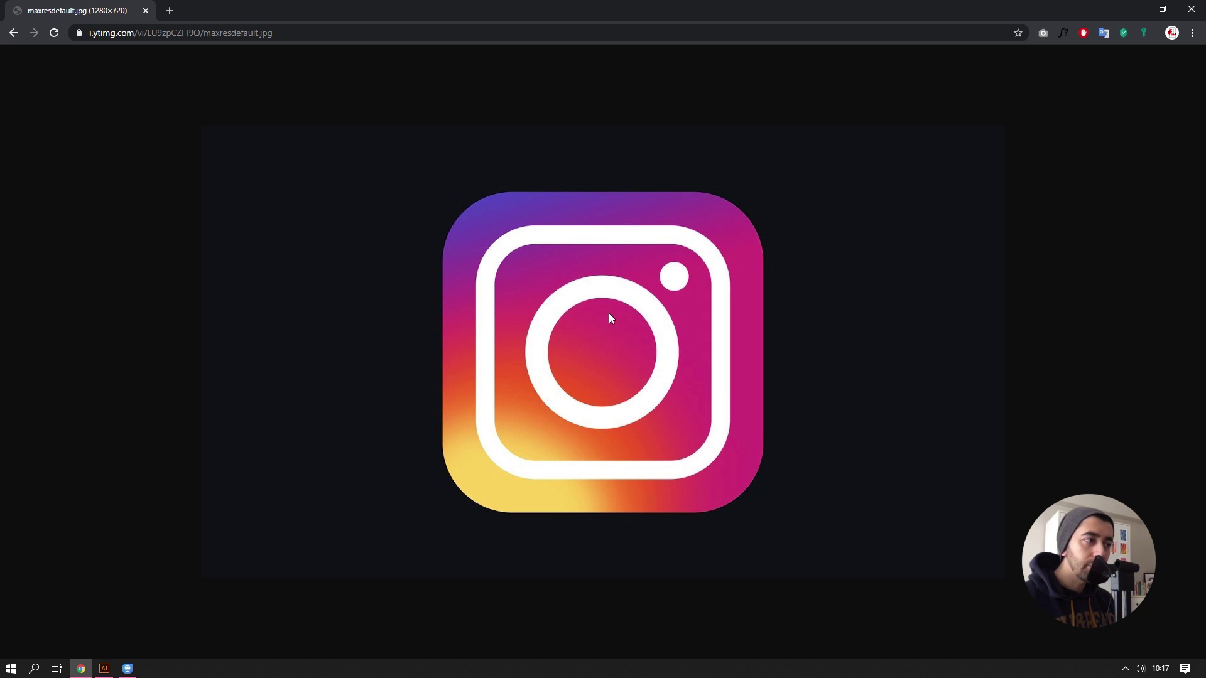
# Step: Copy the Instagram logo image in Chrome and switch to Illustrator
pyautogui.rightClick(526, 284)
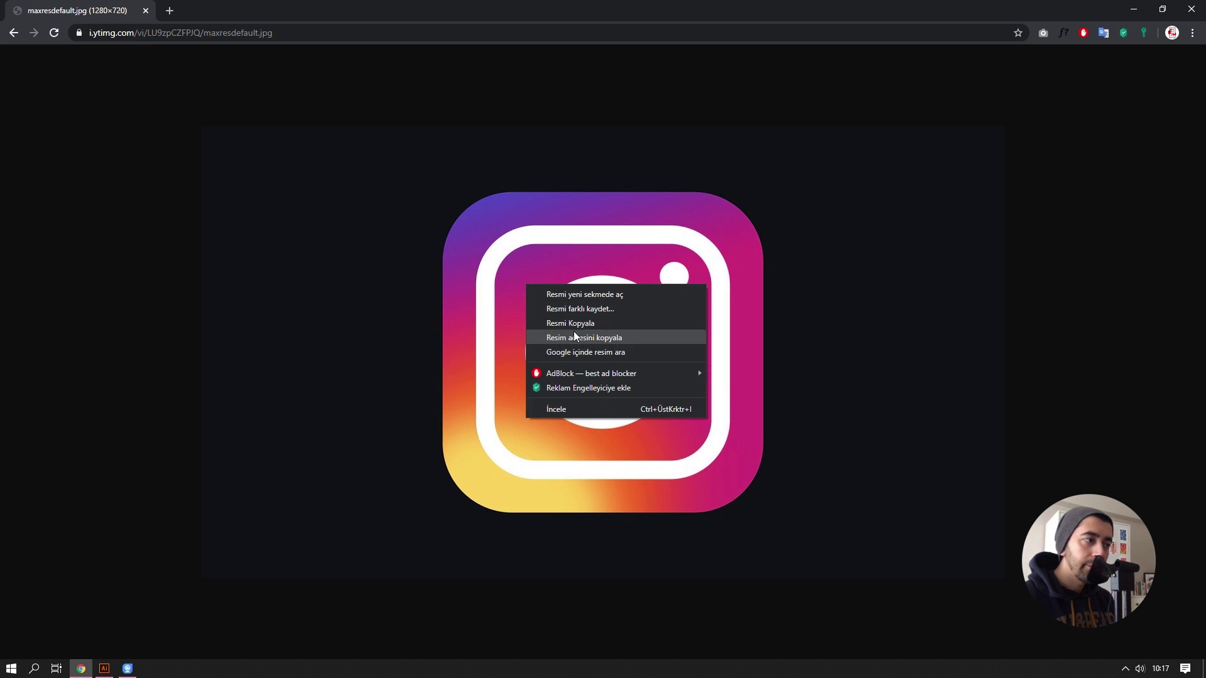
pyautogui.click(563, 324)
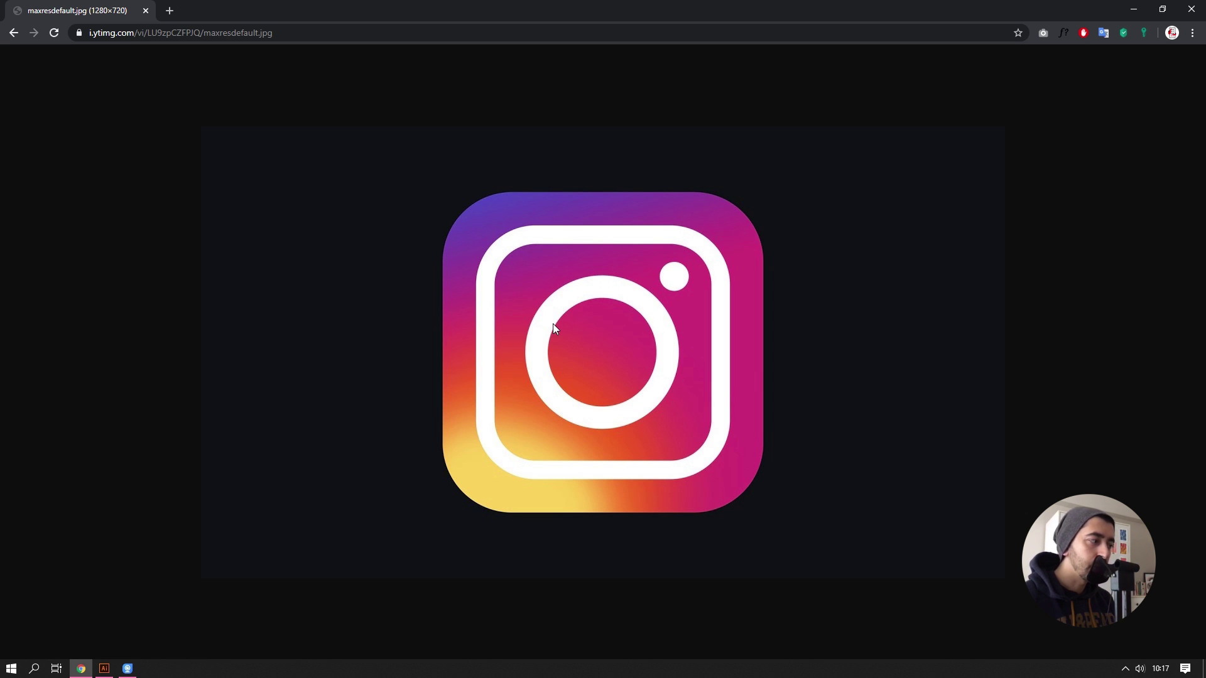
pyautogui.click(105, 669)
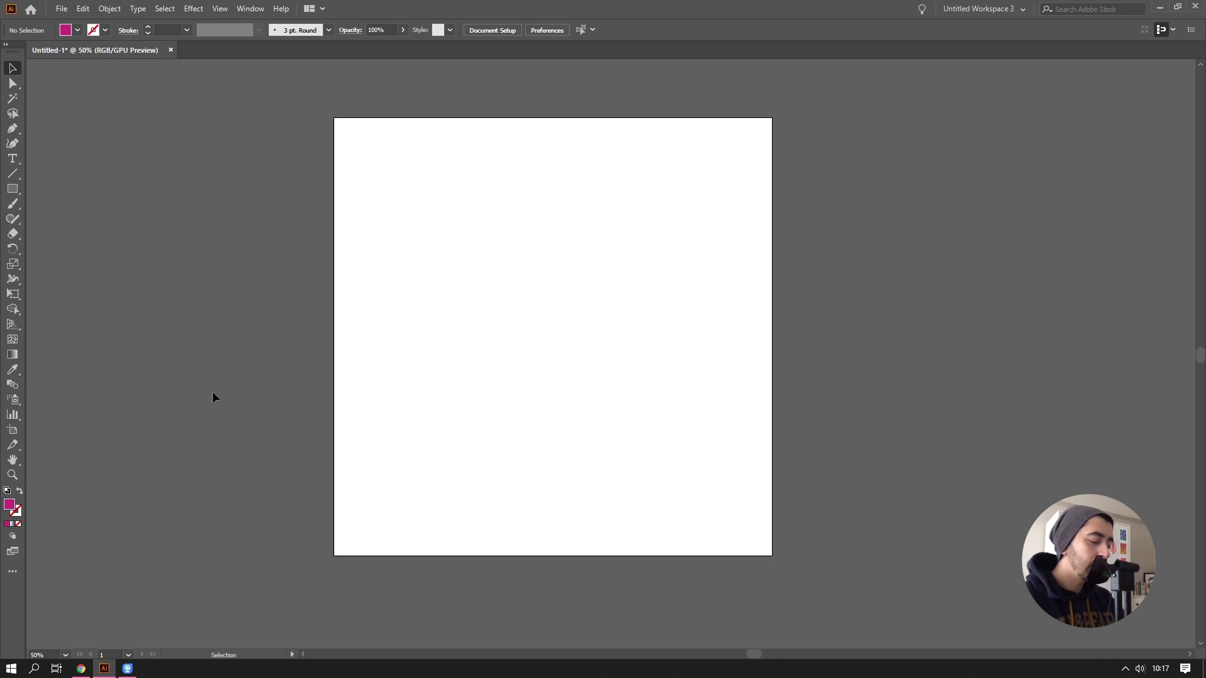
# Step: Paste the copied Instagram logo and move it left of the artboard
pyautogui.hotkey('ctrl', 'v')
pyautogui.click(677, 161)
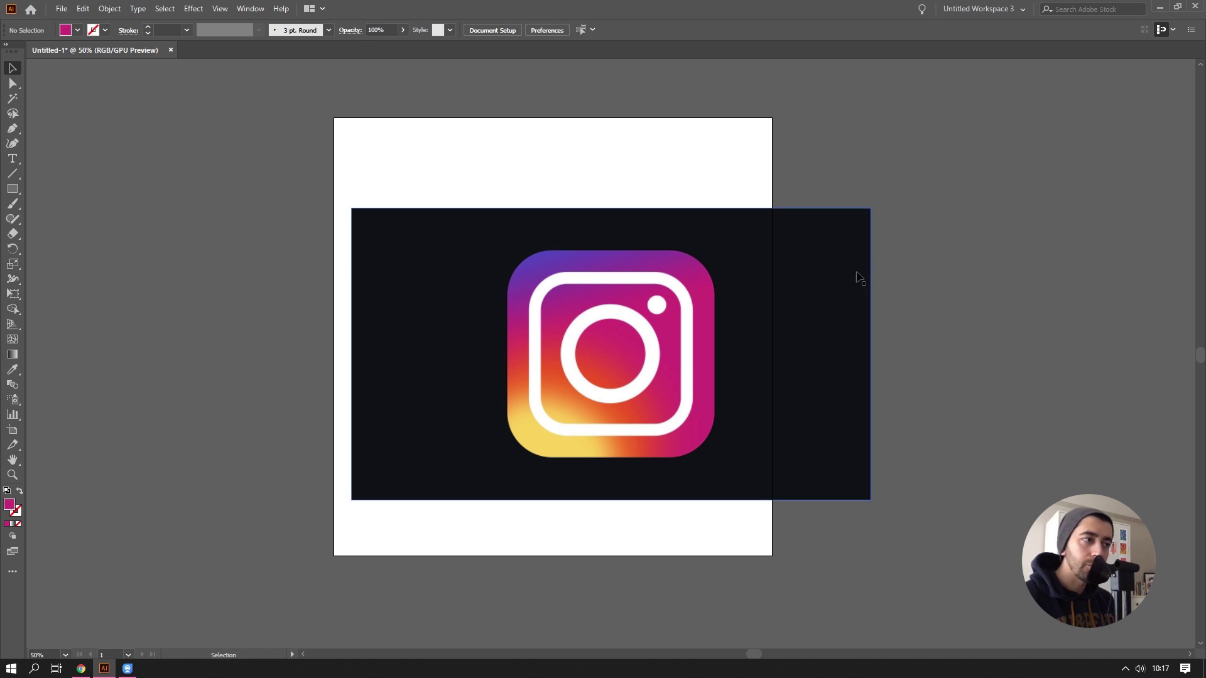
pyautogui.scroll(-2, 678, 251)
pyautogui.moveTo(629, 266); pyautogui.dragTo(333, 266)
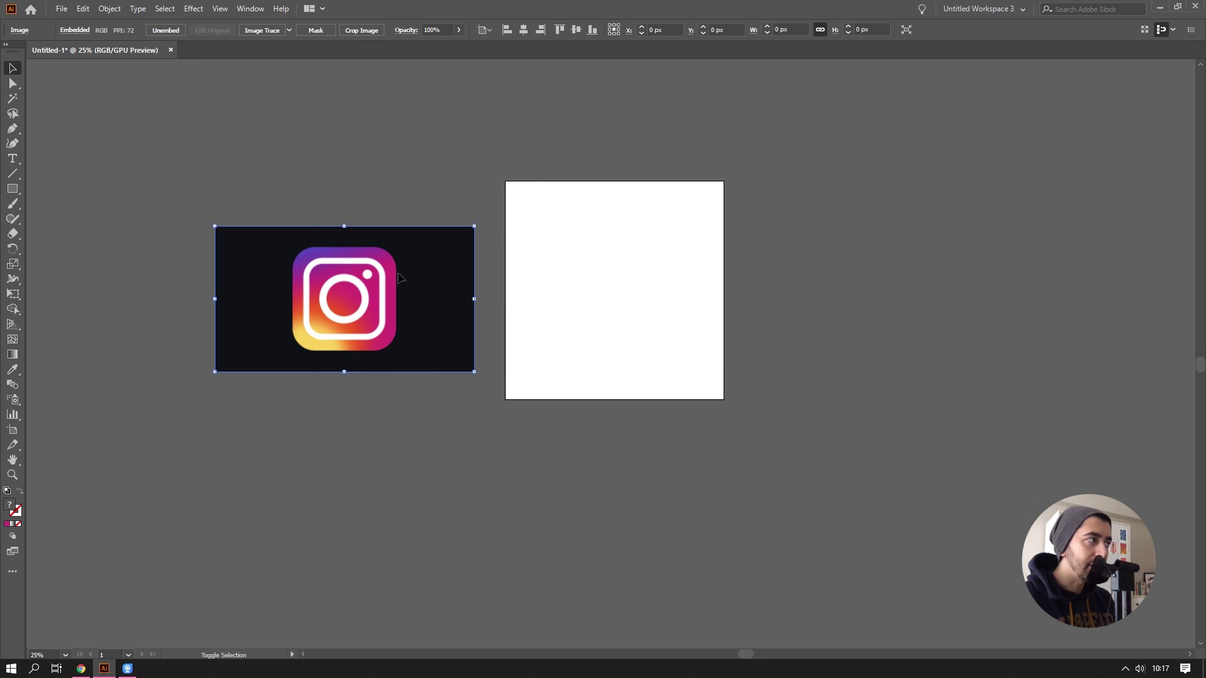
pyautogui.scroll(1, 416, 274)
pyautogui.moveTo(474, 272); pyautogui.dragTo(493, 271)
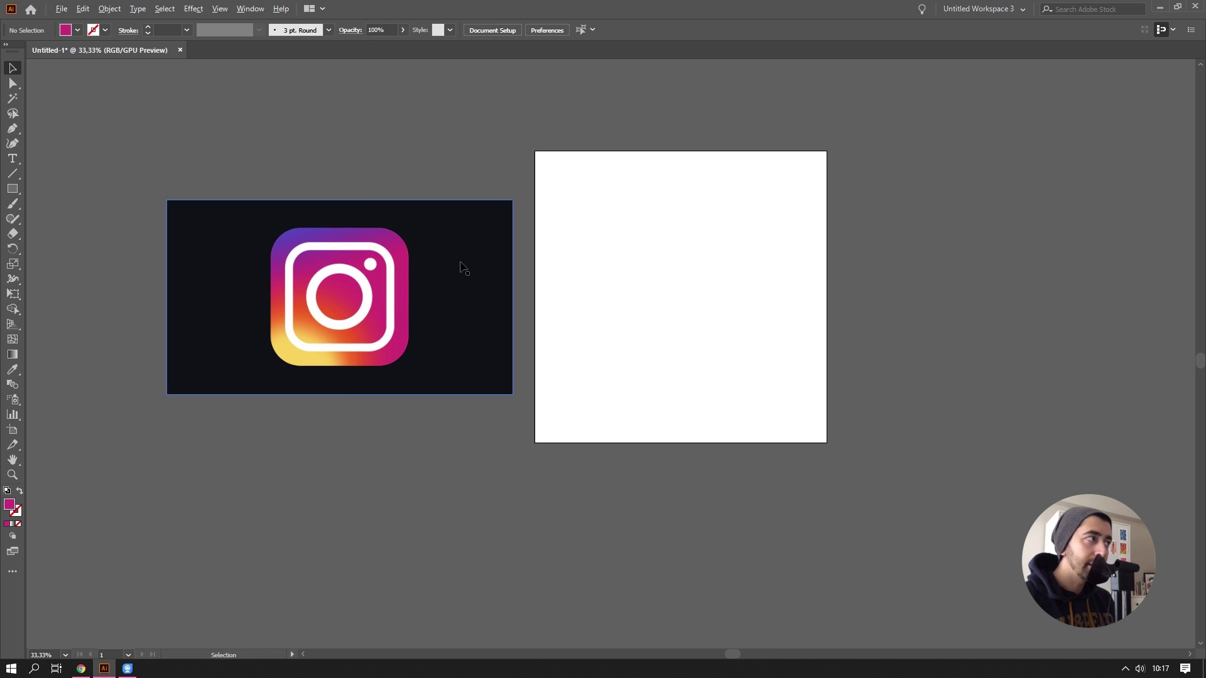
# Step: Nudge the reference image straight down a little beside the artboard
pyautogui.scroll(1, 446, 262)
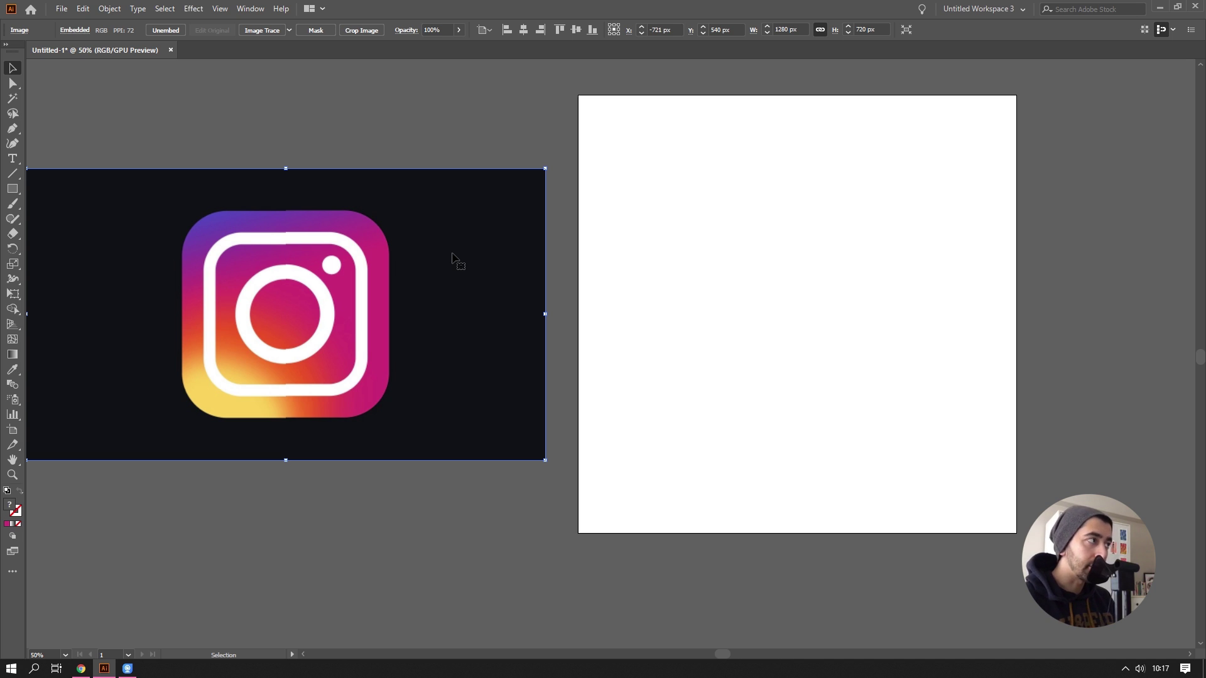
pyautogui.scroll(-1, 436, 239)
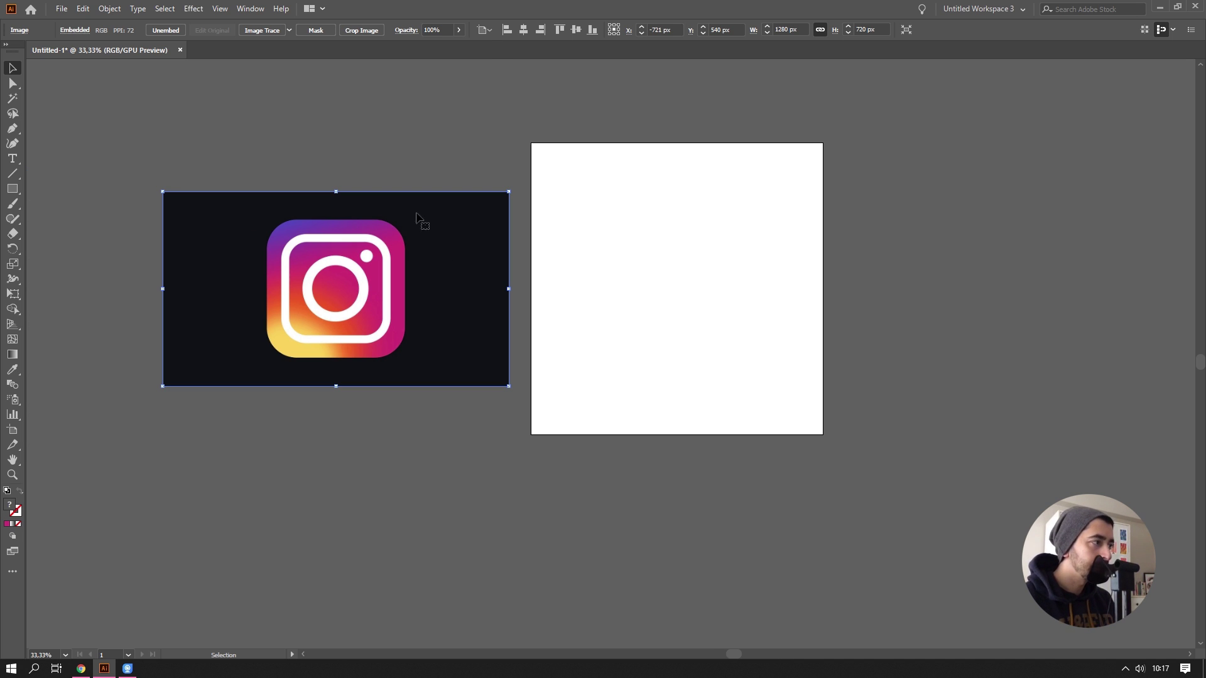
pyautogui.scroll(1, 288, 256)
pyautogui.moveTo(455, 307); pyautogui.dragTo(421, 314)
pyautogui.press('space')
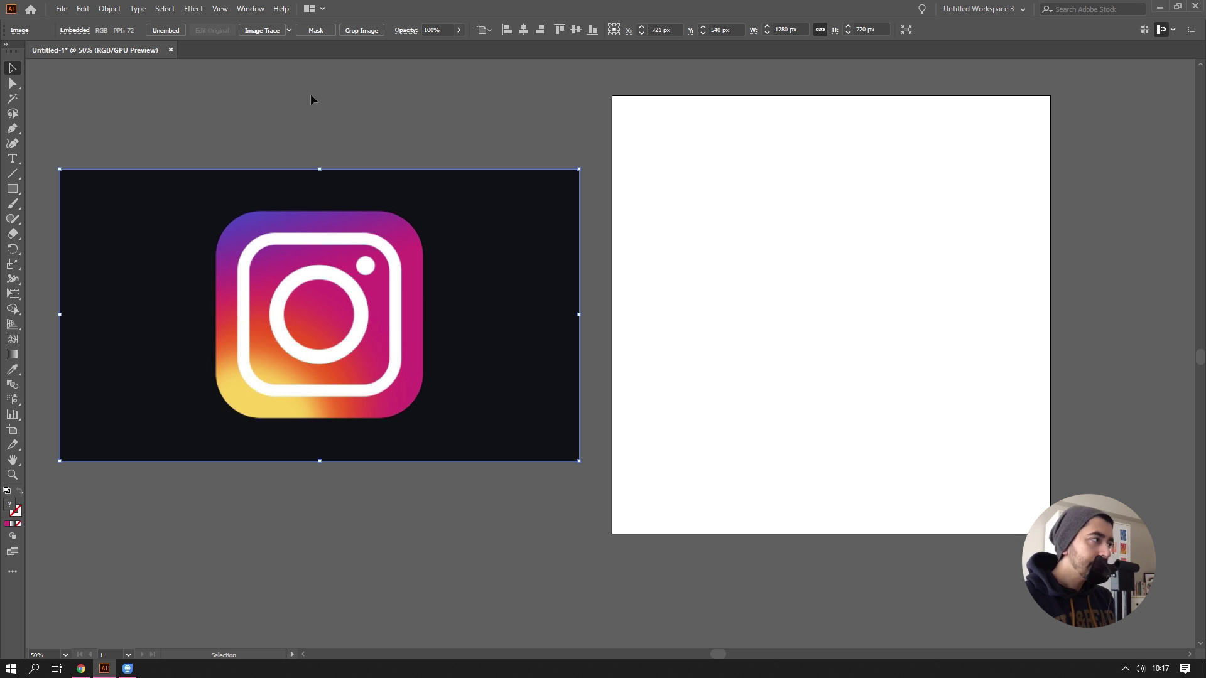
pyautogui.scroll(1, 318, 216)
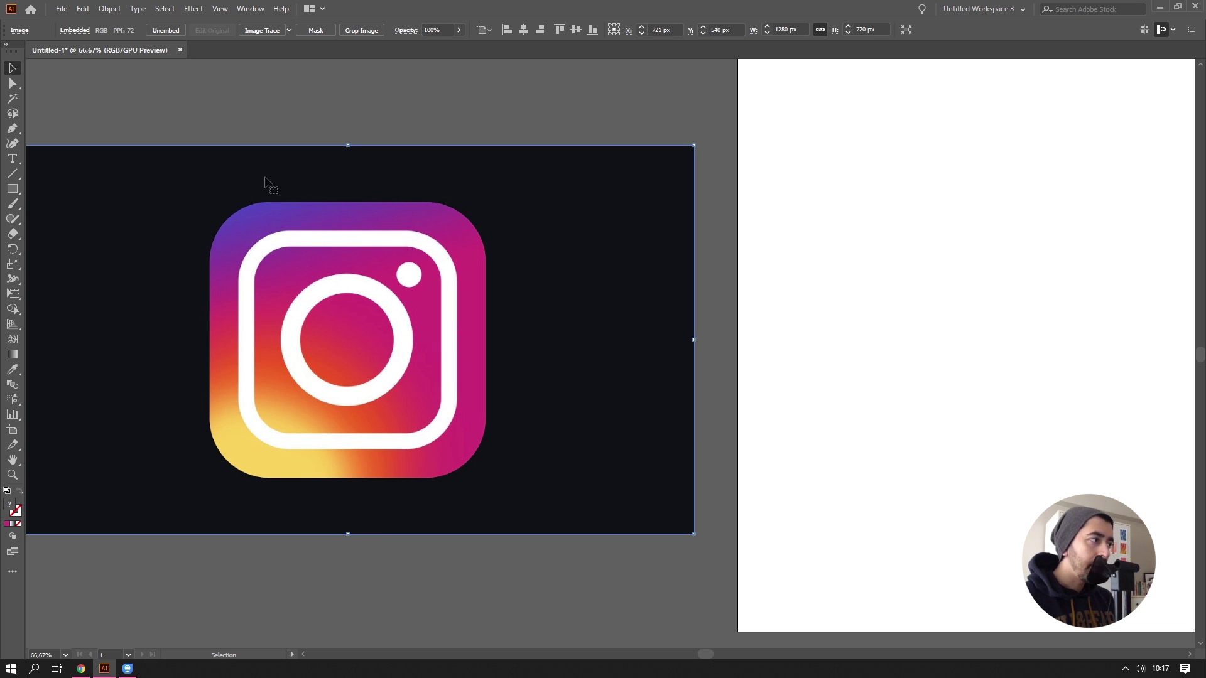
pyautogui.moveTo(371, 242); pyautogui.dragTo(373, 256)
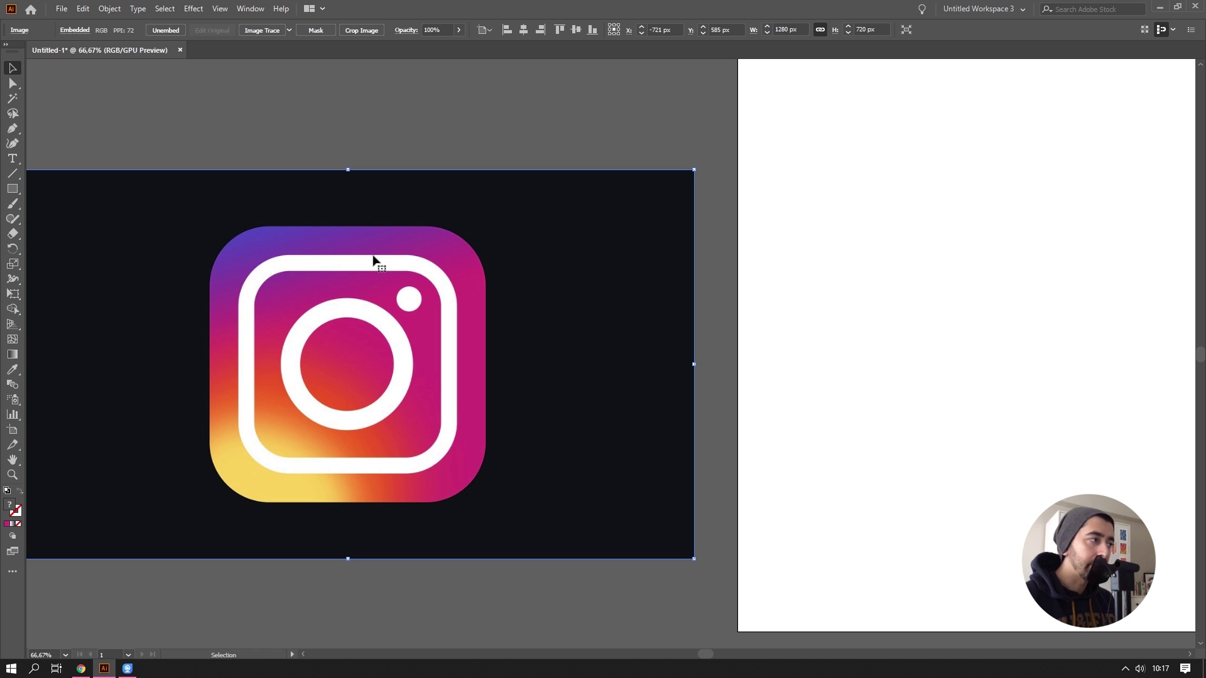
# Step: Delete the stray small object above the reference image
pyautogui.click(130, 127)
pyautogui.moveTo(166, 93); pyautogui.dragTo(508, 129)
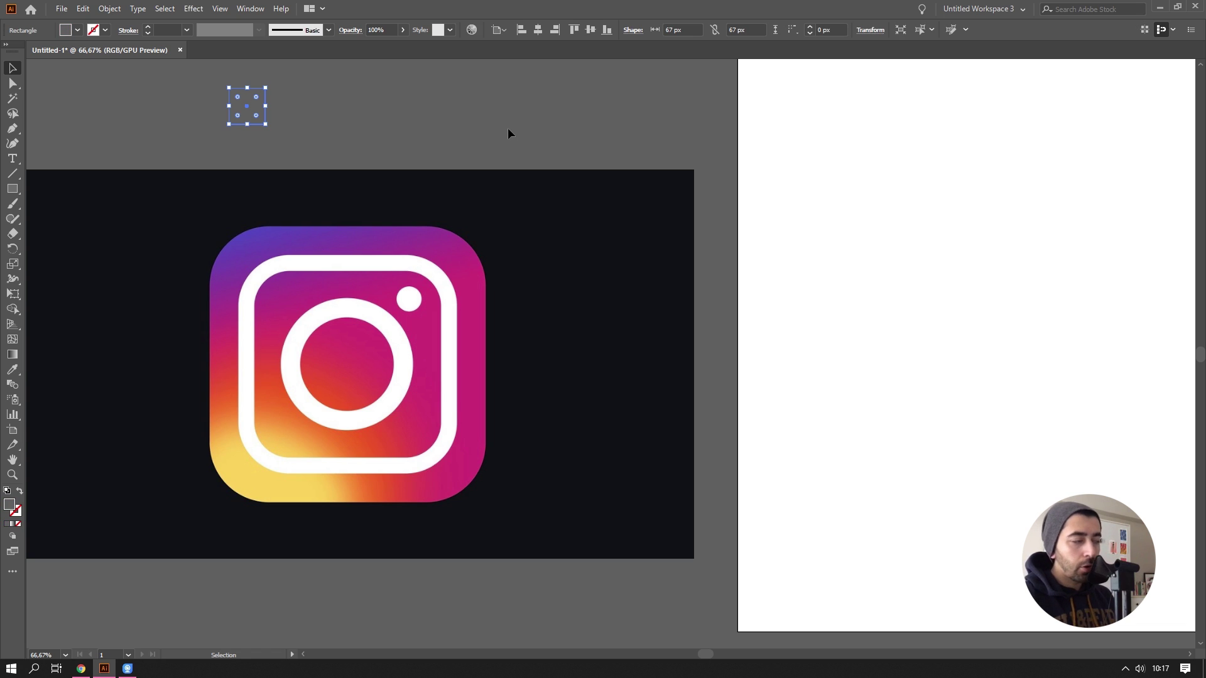
pyautogui.press('Delete')
# Step: Draw a 24 px square above the reference image
pyautogui.press('m')
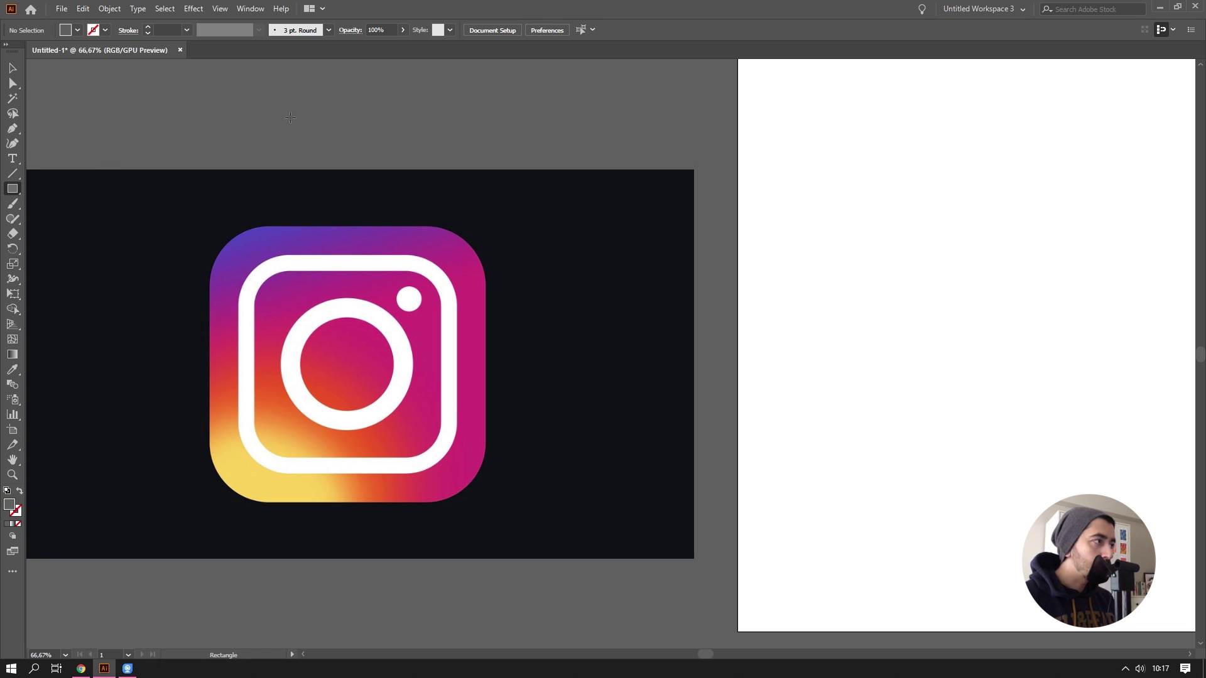
pyautogui.moveTo(297, 129); pyautogui.dragTo(307, 139)
pyautogui.press('v')
pyautogui.hotkey('ctrl', '1')
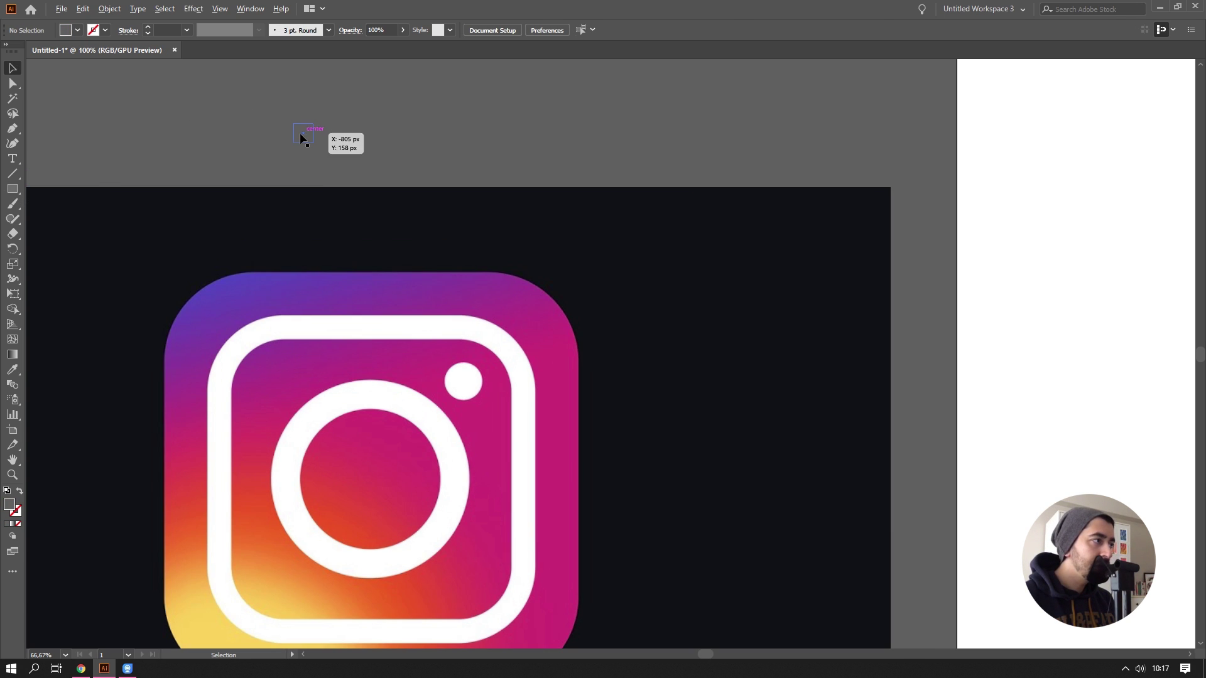
# Step: Fill the square with magenta sampled from the logo's edge
pyautogui.click(13, 369)
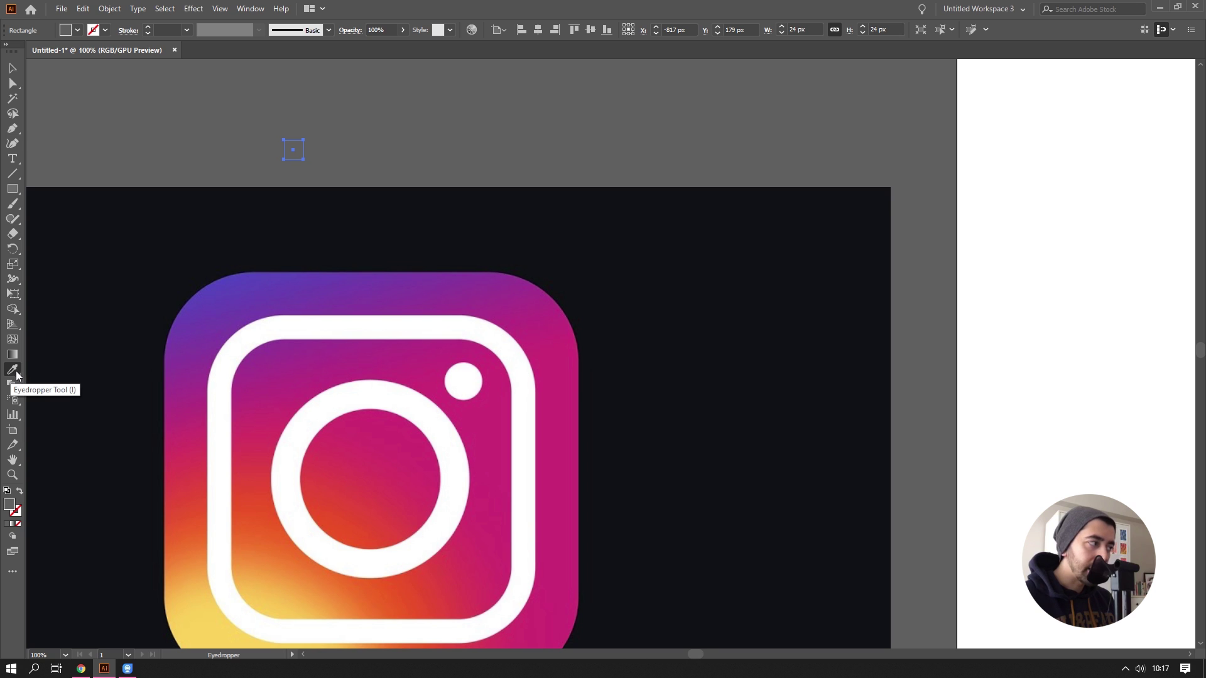
pyautogui.click(568, 478)
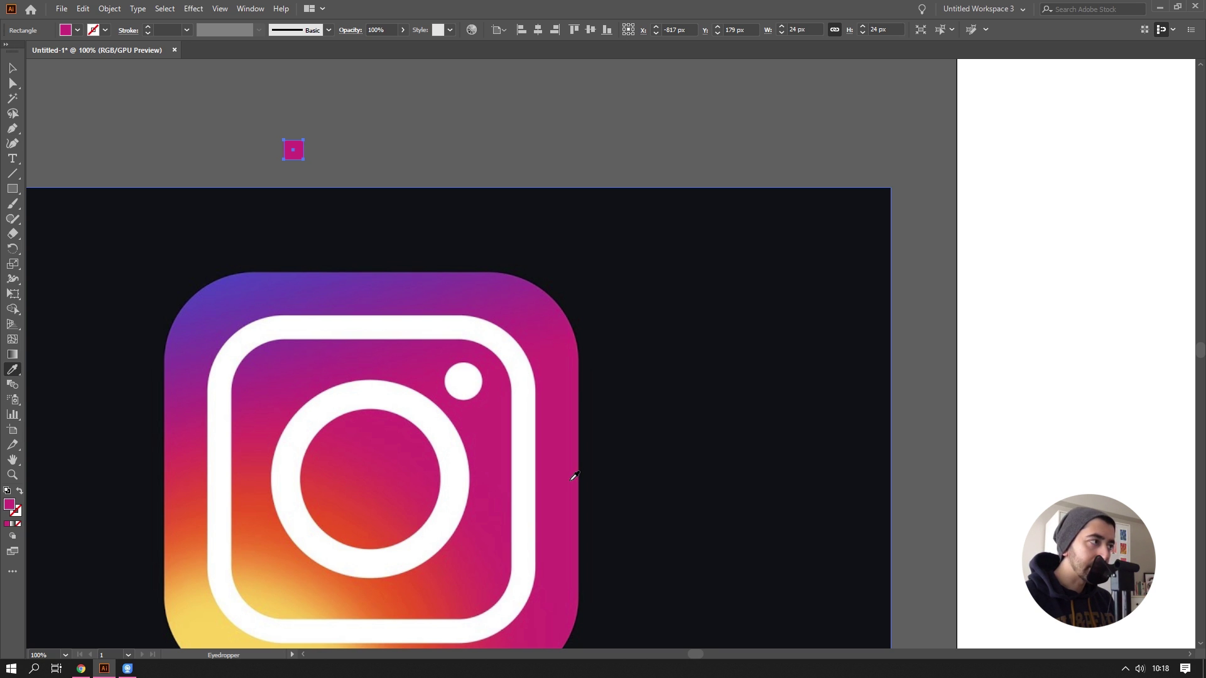
pyautogui.click(12, 68)
pyautogui.click(164, 87)
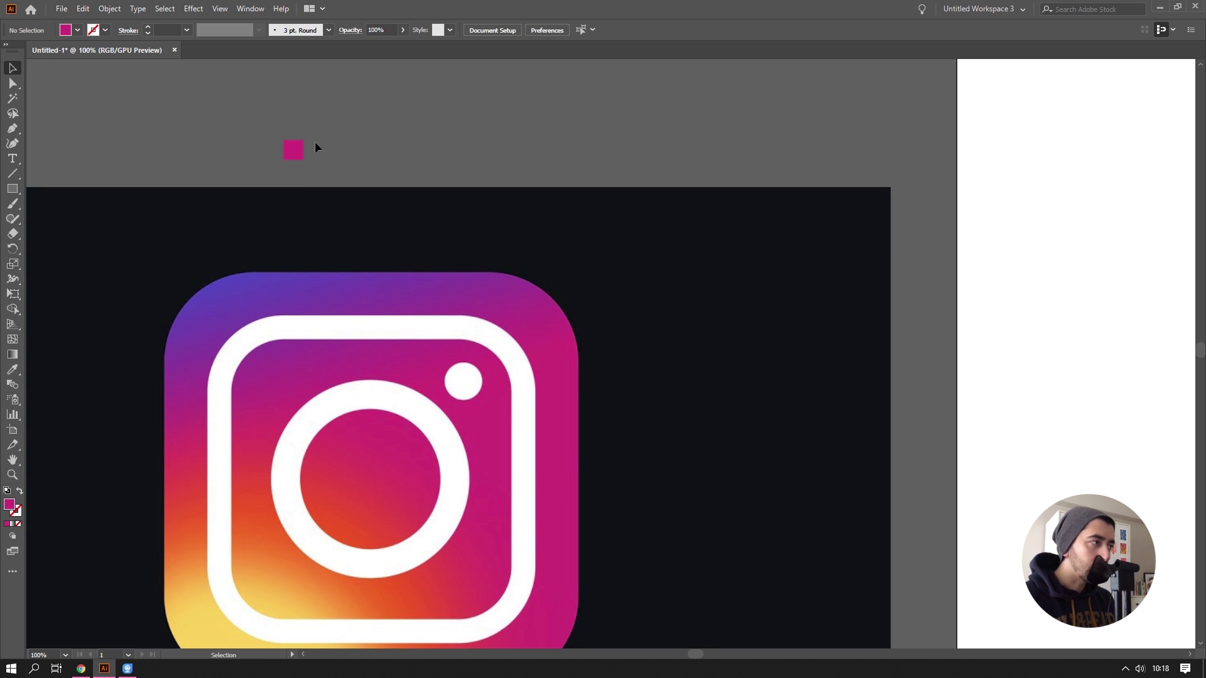
pyautogui.moveTo(293, 153); pyautogui.dragTo(321, 155)
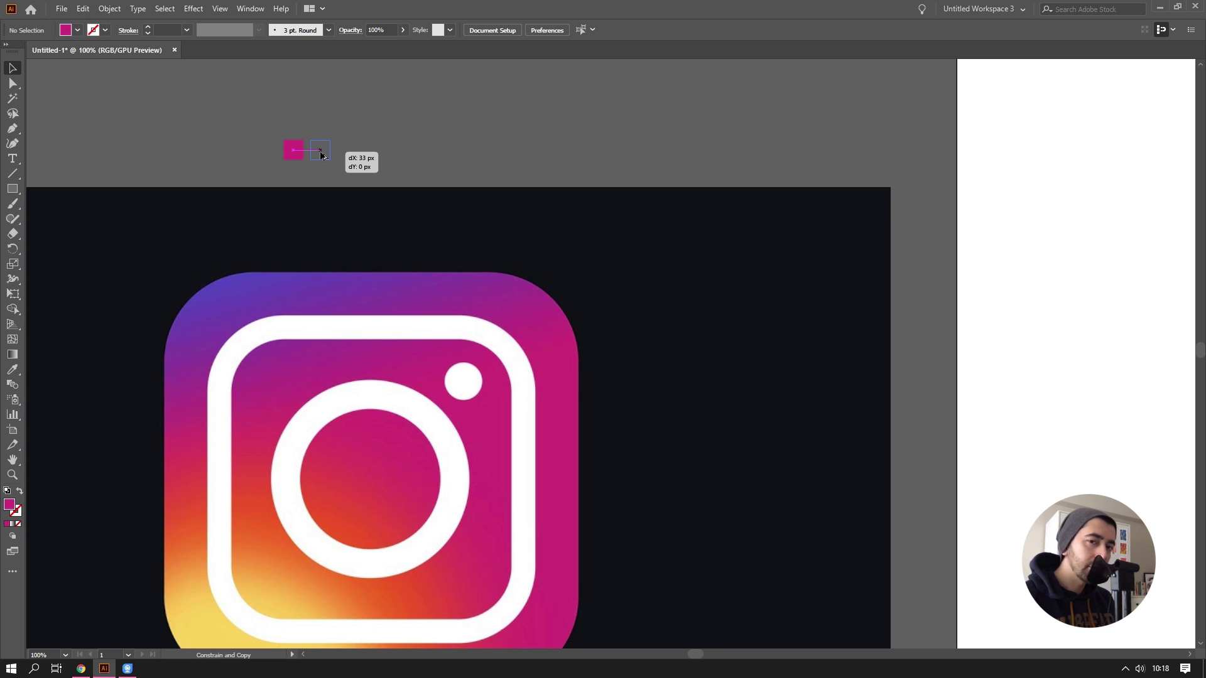
# Step: Duplicate the magenta square 33 px right repeatedly to form a row of four
pyautogui.moveTo(321, 155); pyautogui.dragTo(321, 155)
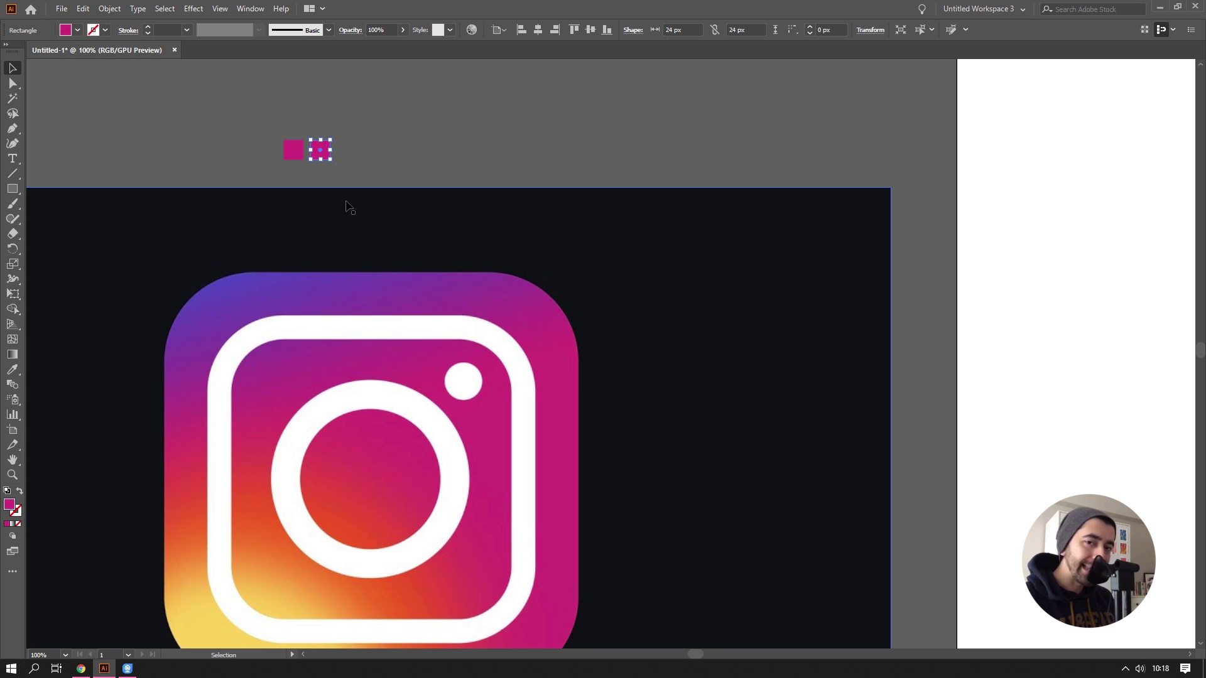
pyautogui.hotkey('ctrl', 'd')
pyautogui.hotkey('ctrl', 'd')
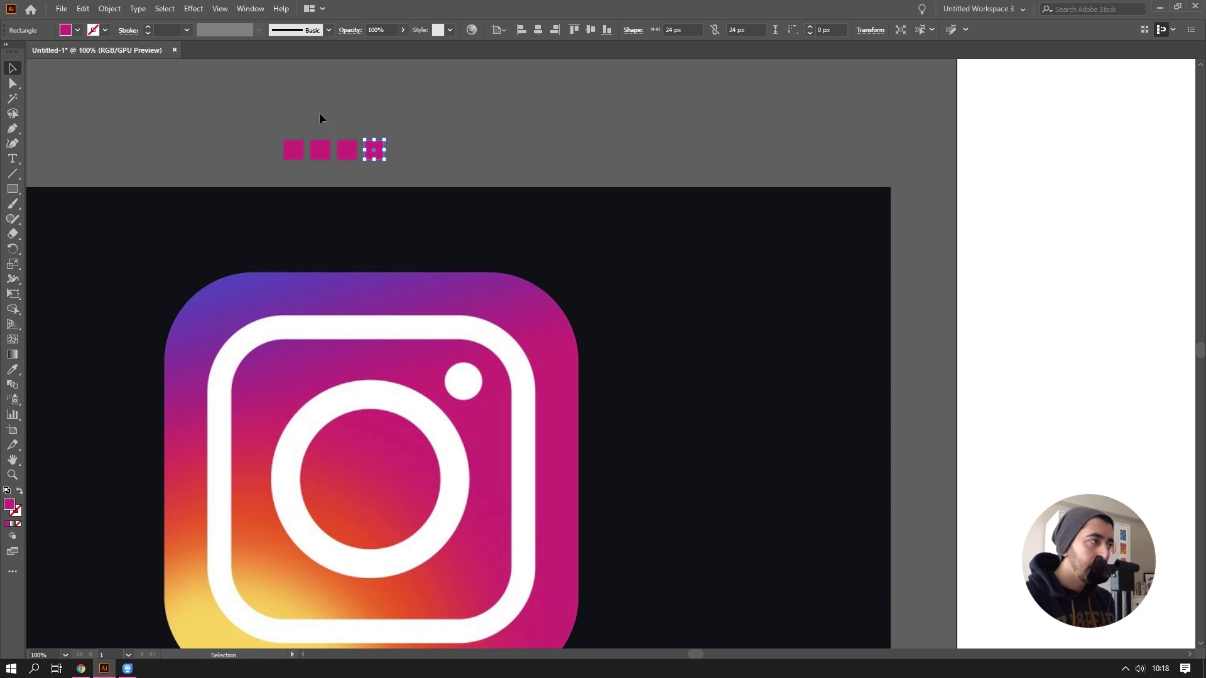
pyautogui.click(320, 119)
pyautogui.click(327, 150)
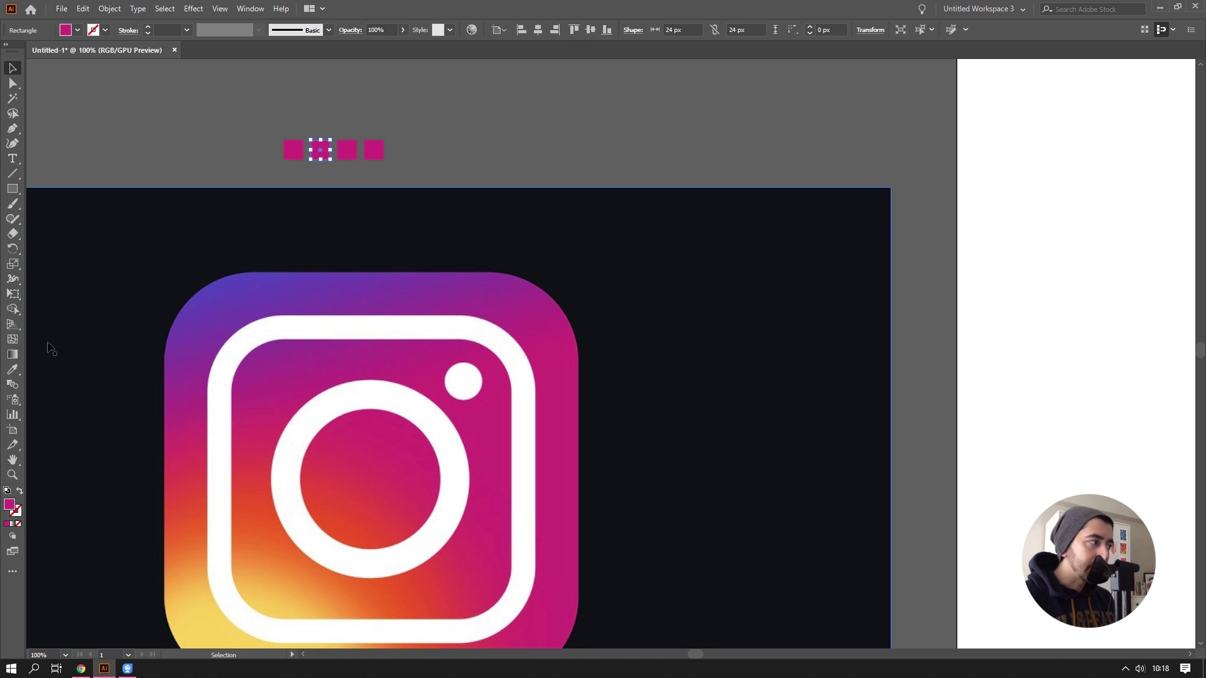
# Step: Sample purple from the logo into the second square
pyautogui.click(16, 368)
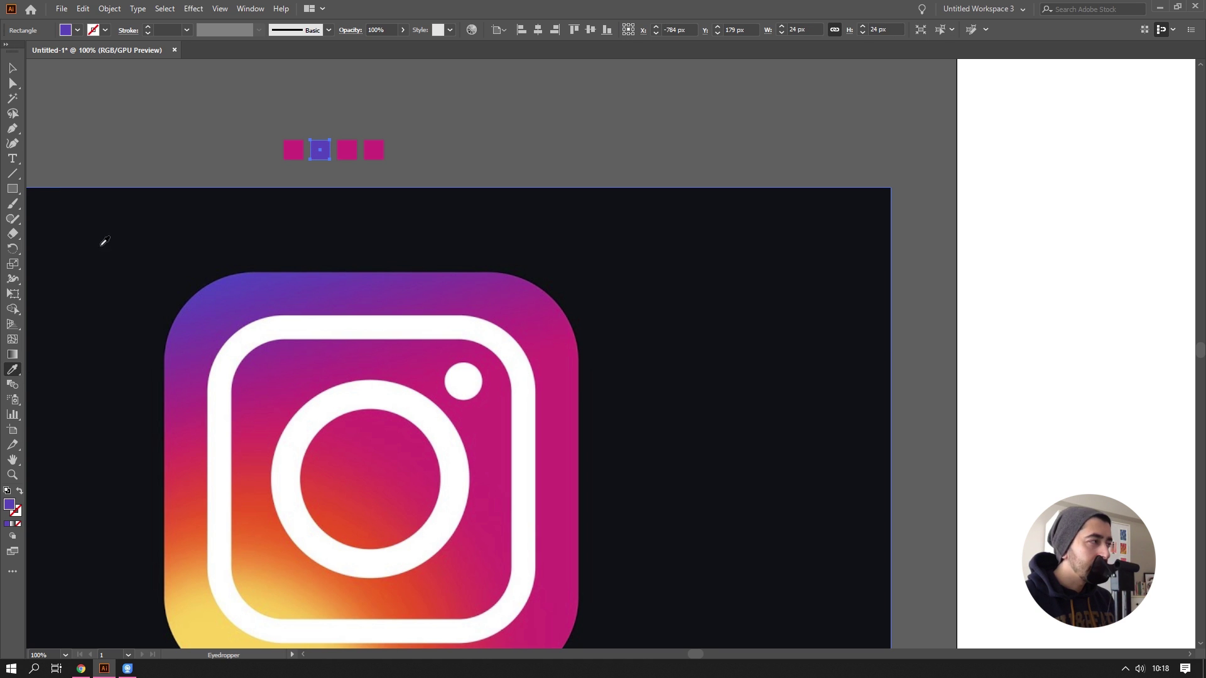
pyautogui.click(12, 69)
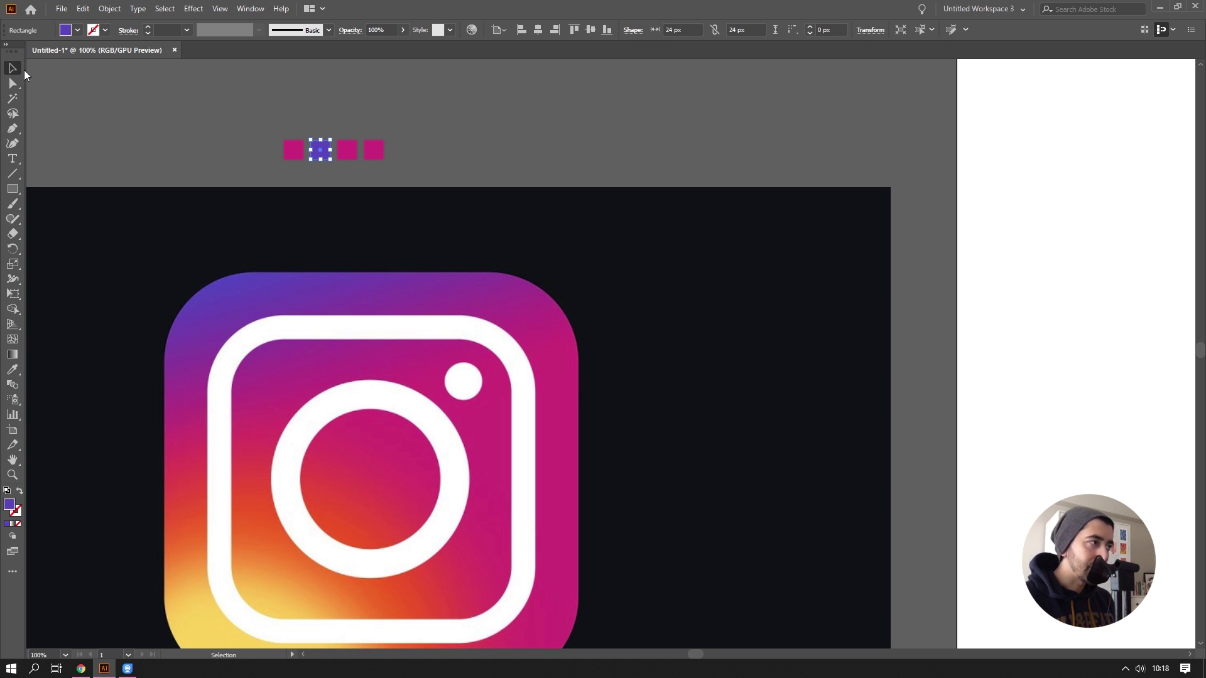
pyautogui.click(347, 150)
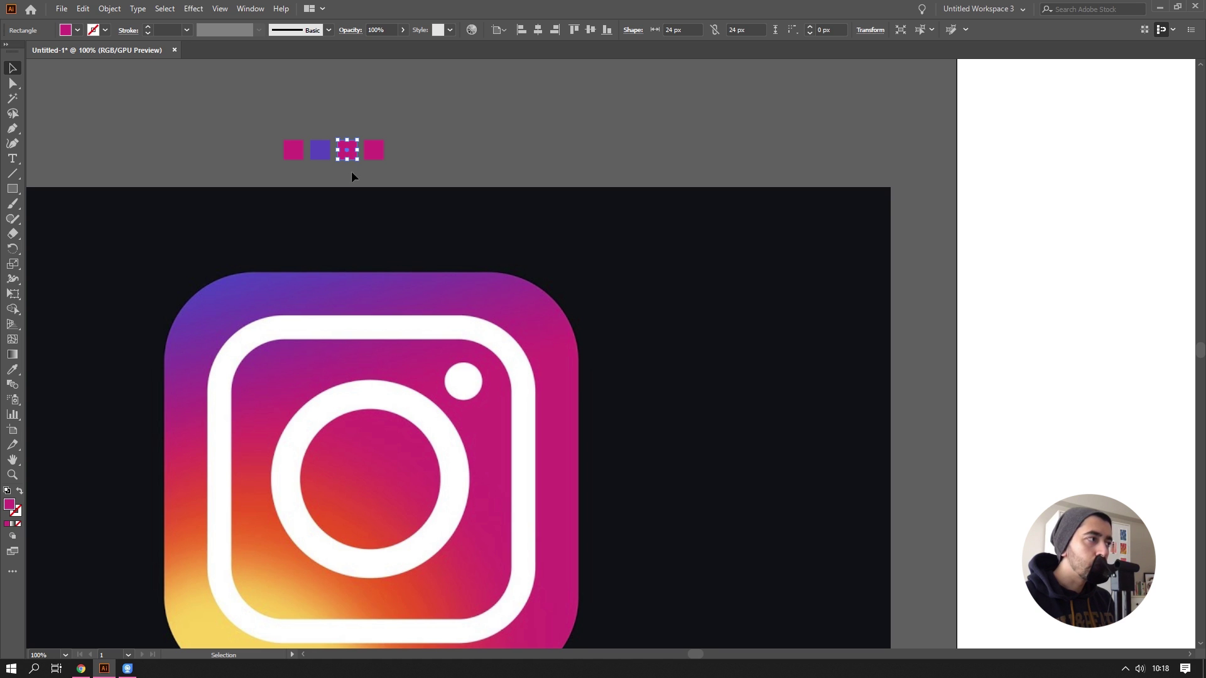
# Step: Give the third square the logo's yellow
pyautogui.click(13, 370)
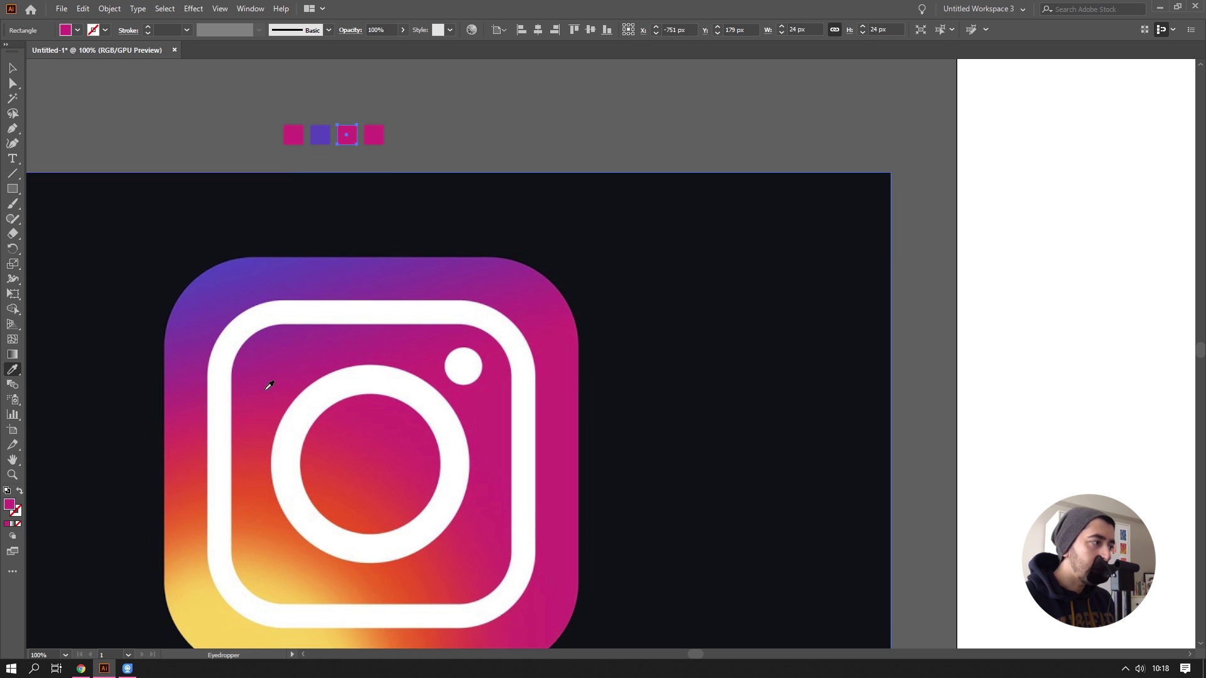
pyautogui.scroll(-3, 261, 387)
pyautogui.click(226, 548)
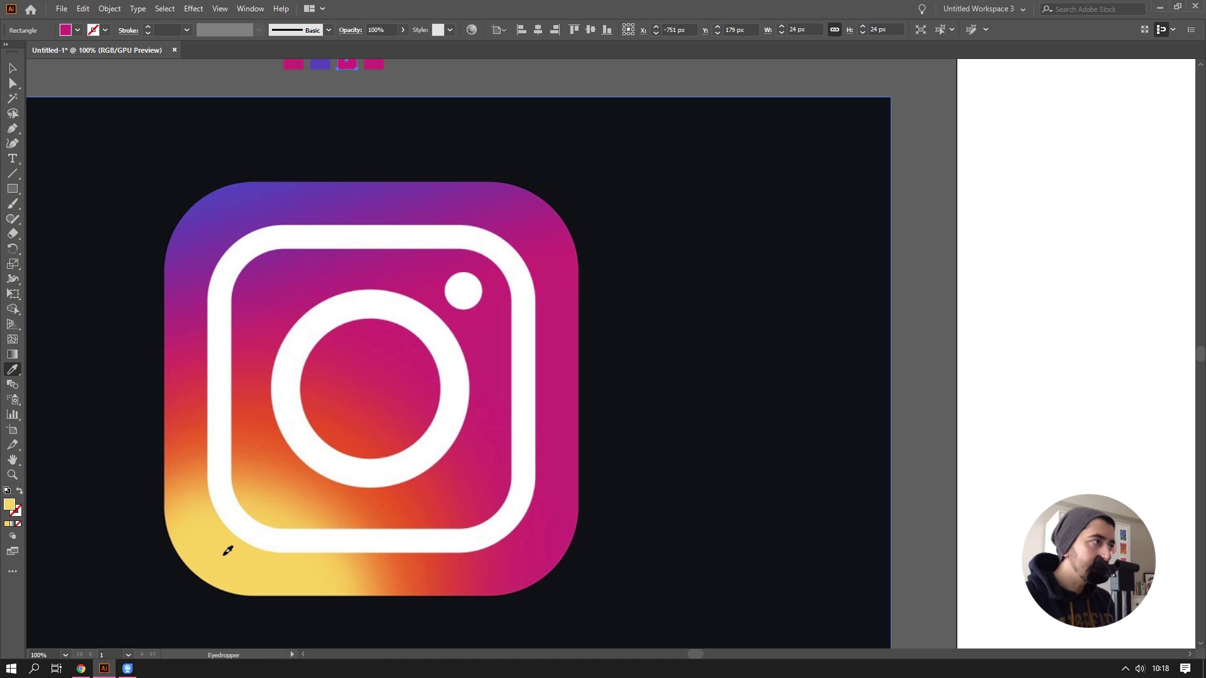
pyautogui.scroll(3, 264, 509)
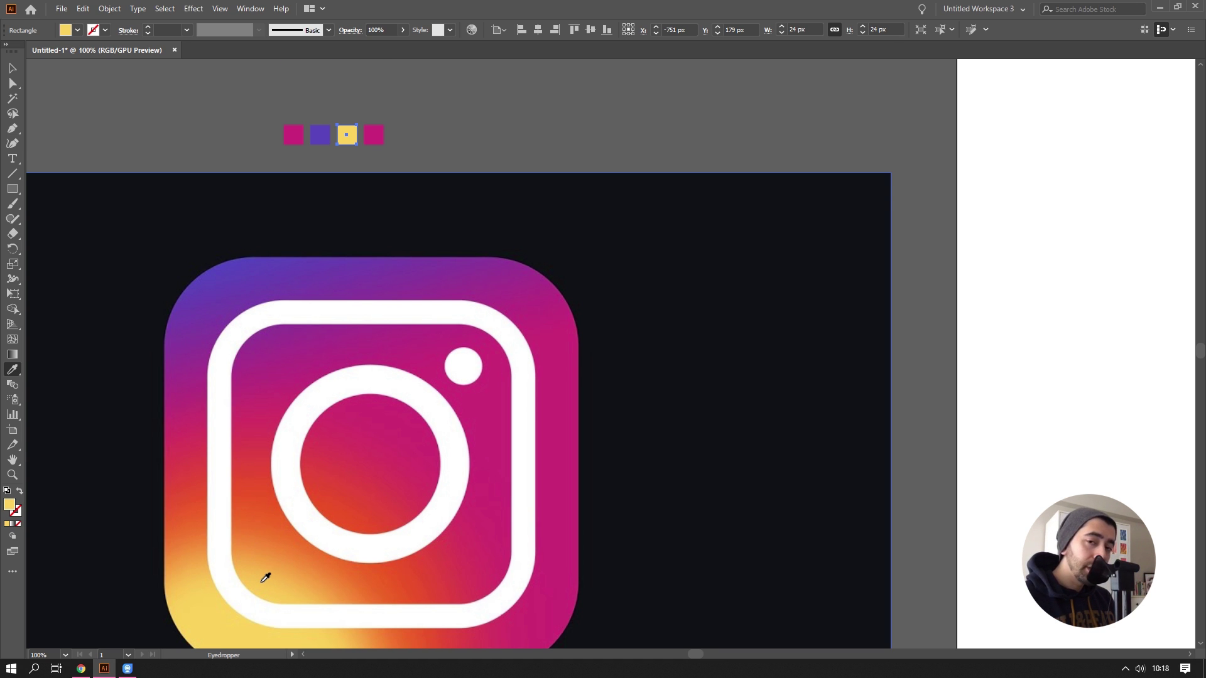
pyautogui.click(13, 67)
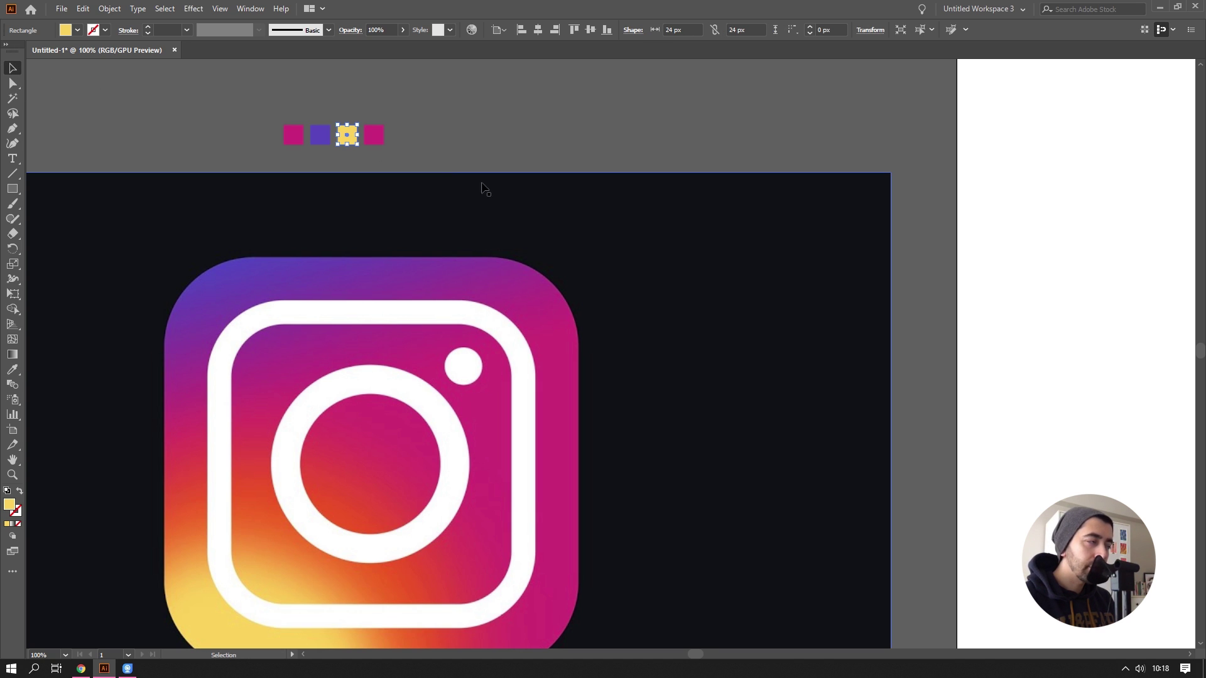
# Step: Sample orange-red from the logo's lower left into the fourth square
pyautogui.click(377, 135)
pyautogui.click(13, 369)
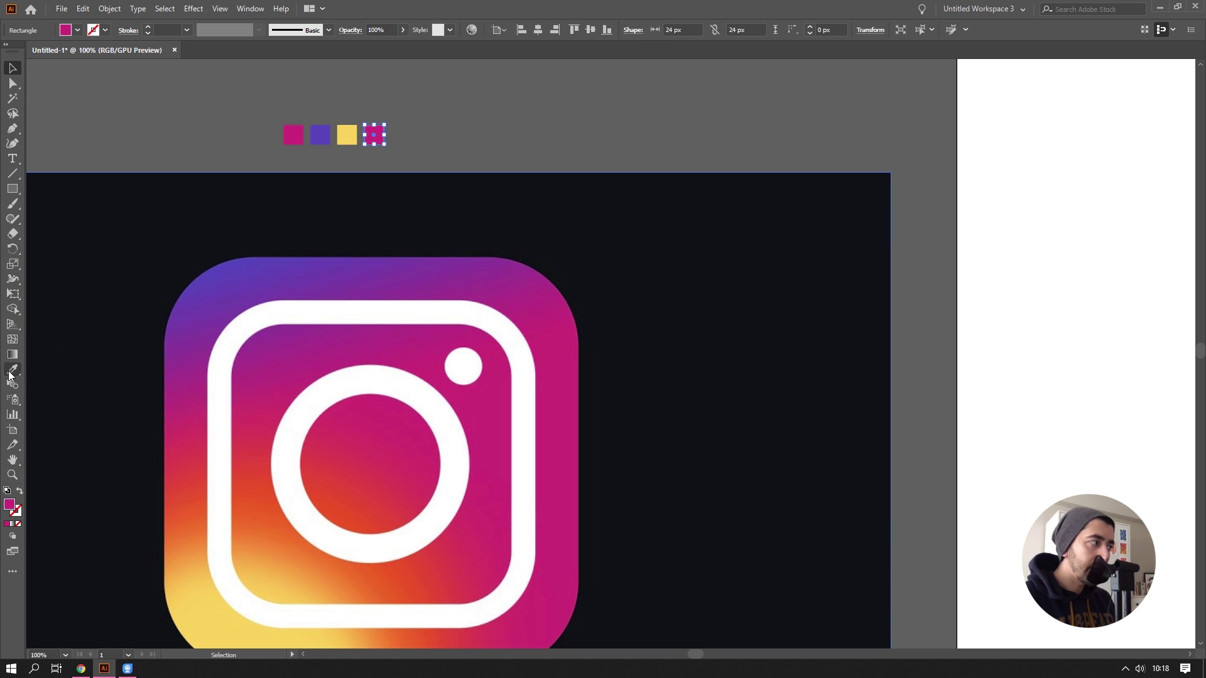
pyautogui.scroll(-1, 233, 390)
pyautogui.scroll(-1, 233, 391)
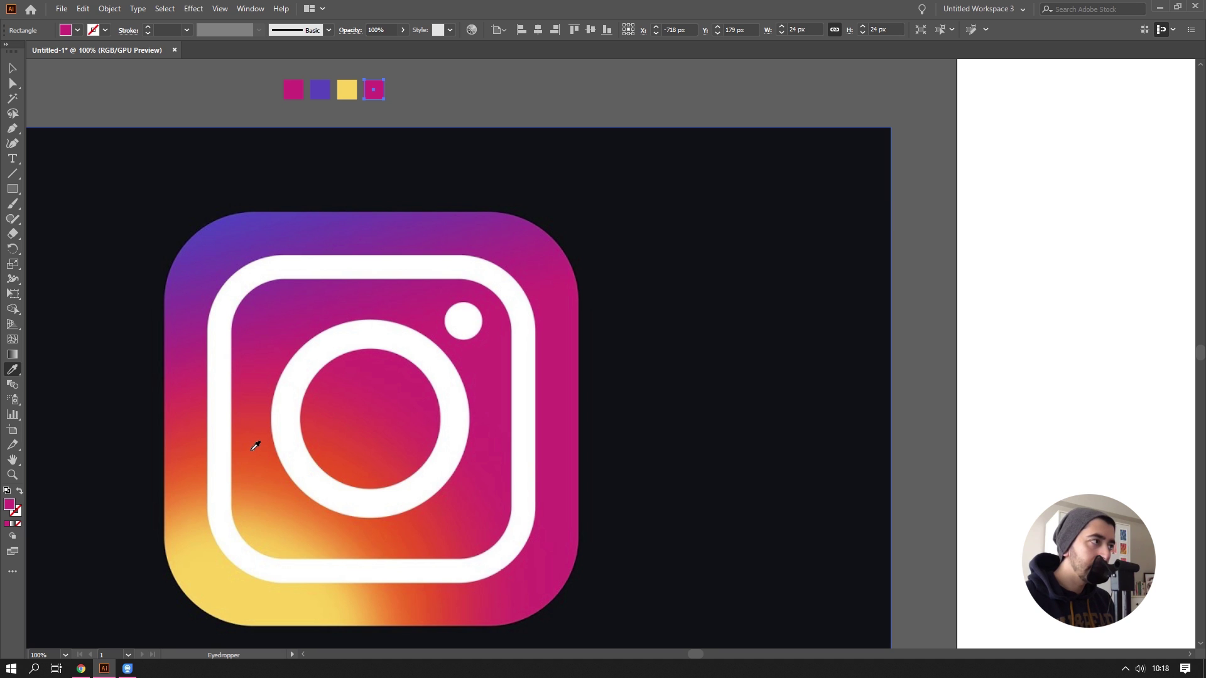
pyautogui.click(255, 446)
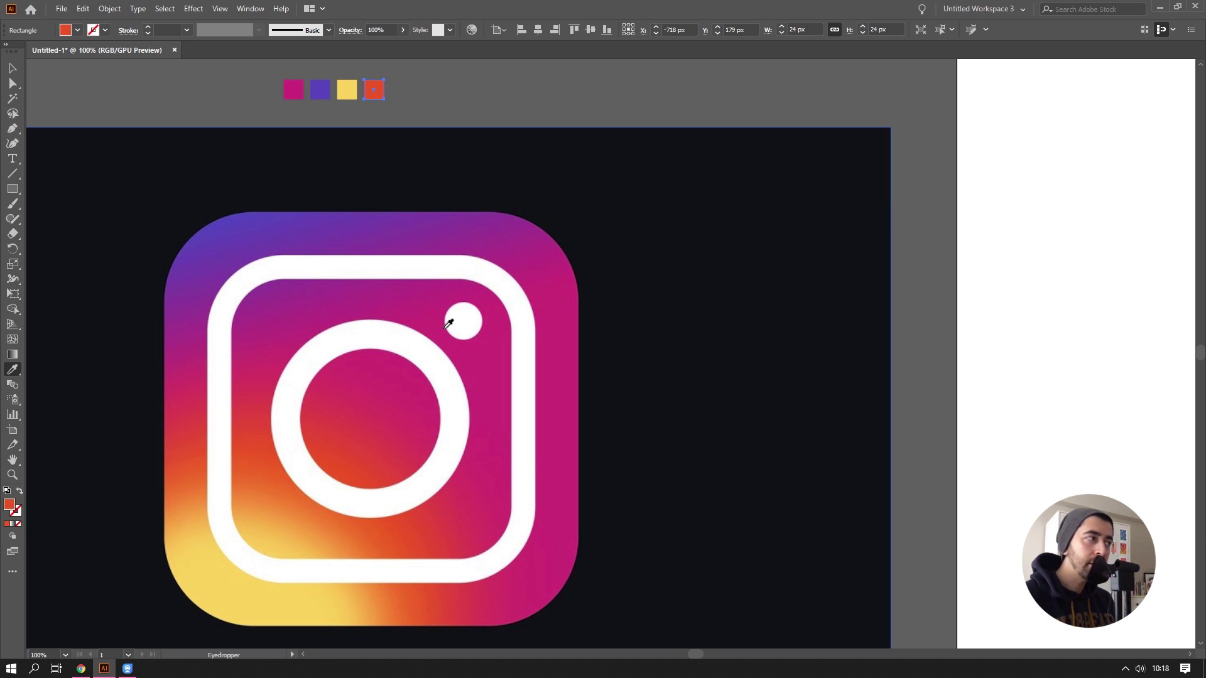
pyautogui.click(410, 352)
pyautogui.click(275, 326)
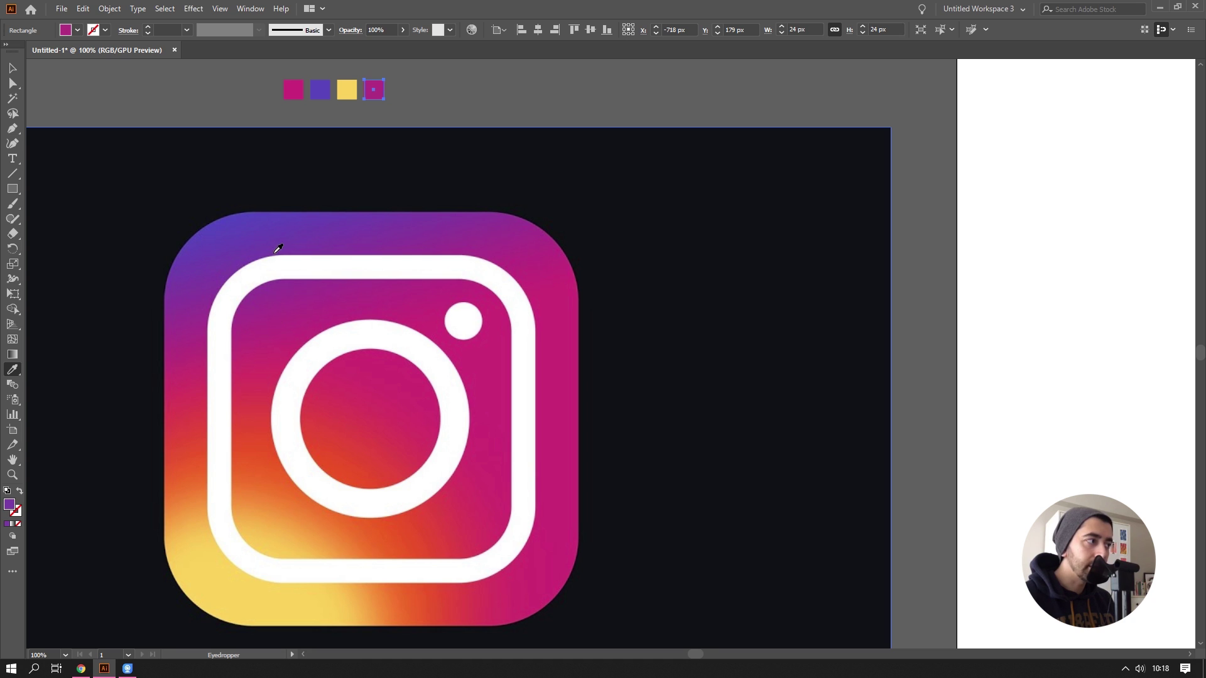
pyautogui.click(296, 352)
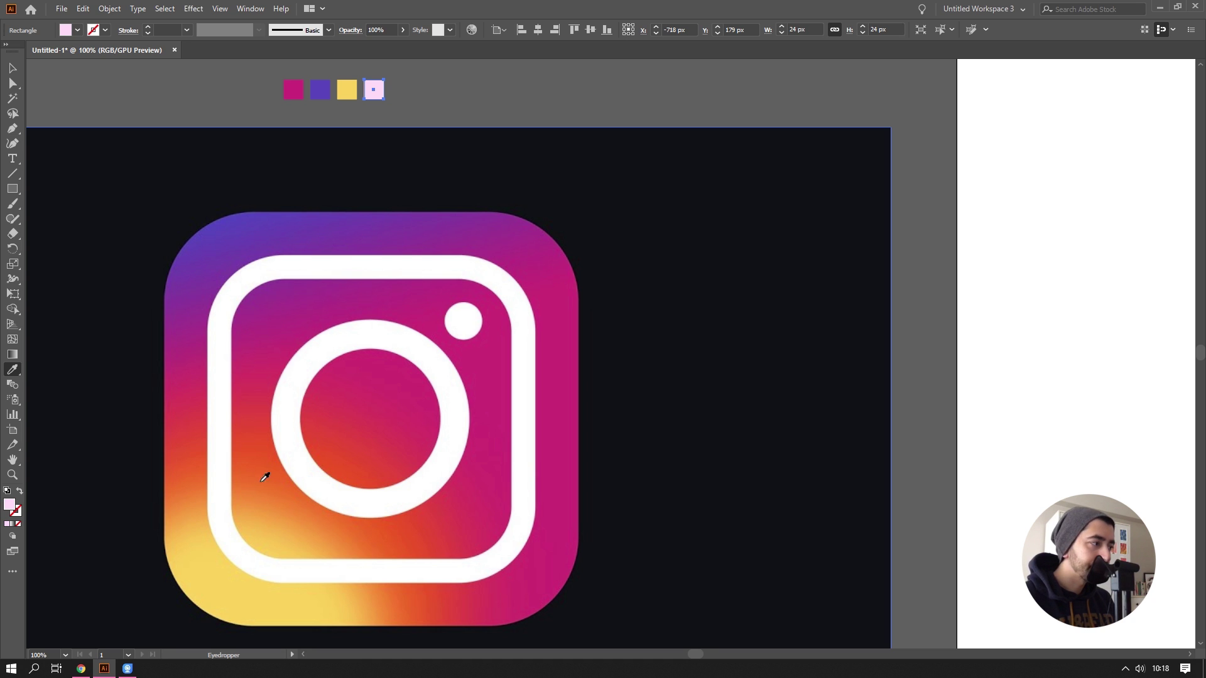
pyautogui.click(259, 457)
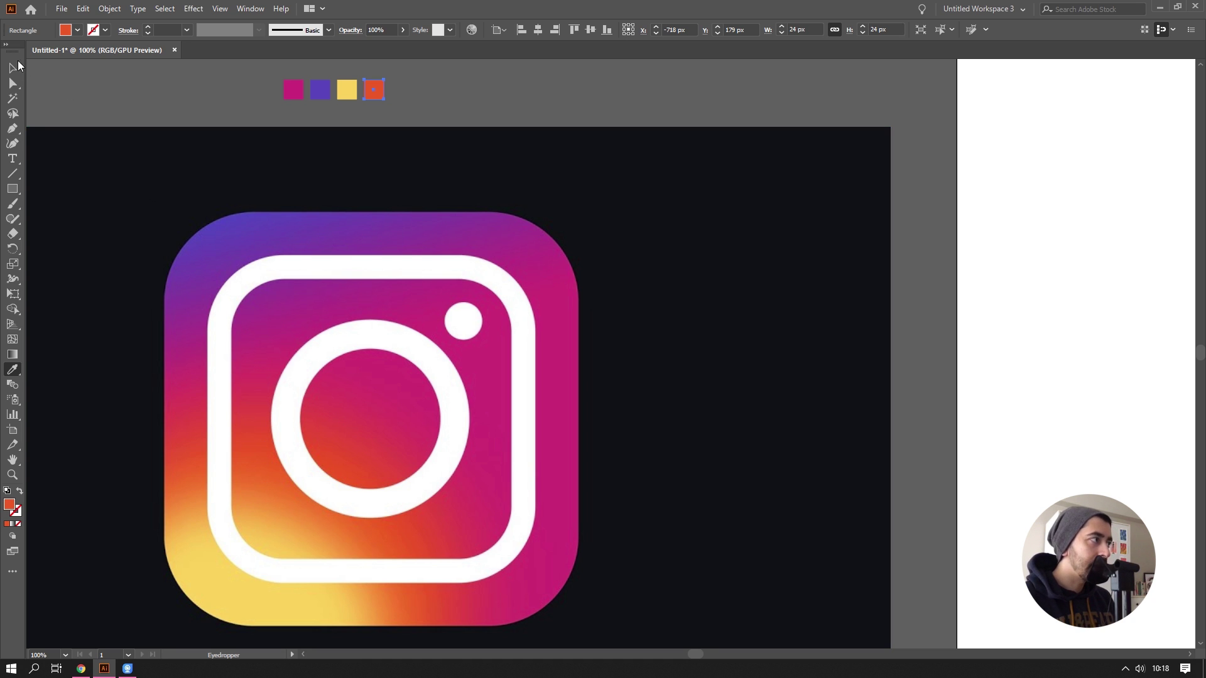
pyautogui.click(13, 68)
pyautogui.click(177, 78)
# Step: Enlarge the four colour squares to 89.756 px each
pyautogui.keyDown('alt'); pyautogui.scroll(-2, 477, 157); pyautogui.keyUp('alt')
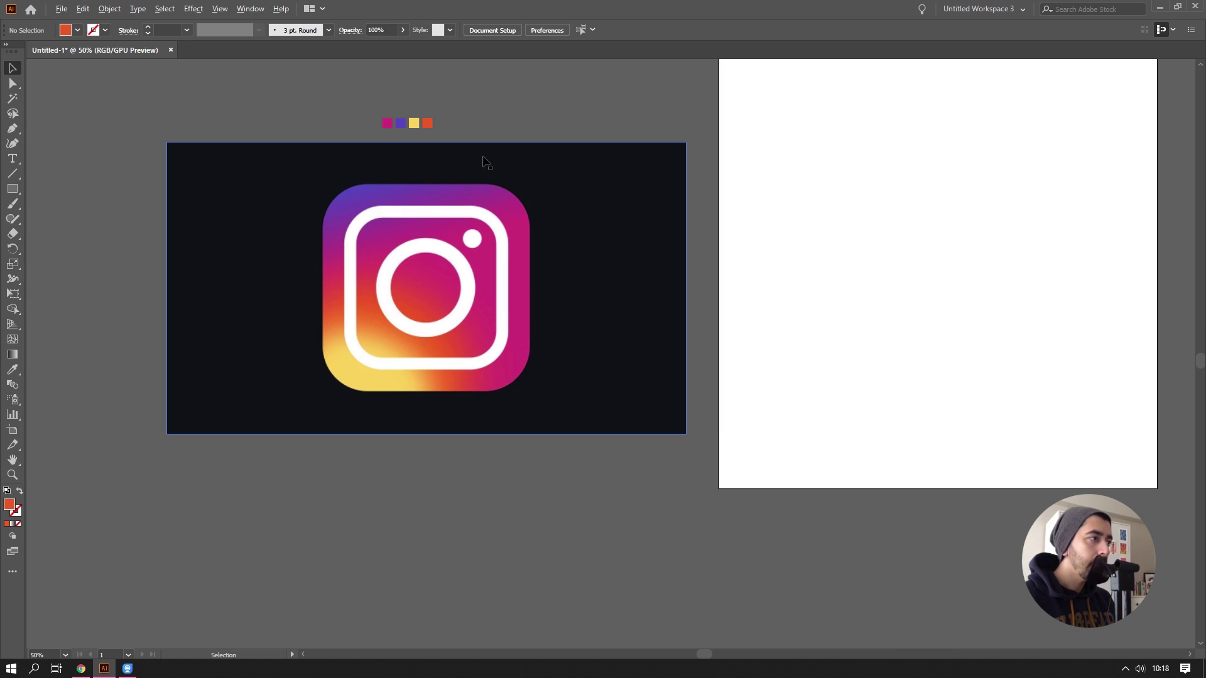
pyautogui.moveTo(527, 161)
pyautogui.mouseDown()
pyautogui.moveTo(438, 168)
pyautogui.moveTo(474, 340)
pyautogui.mouseUp()
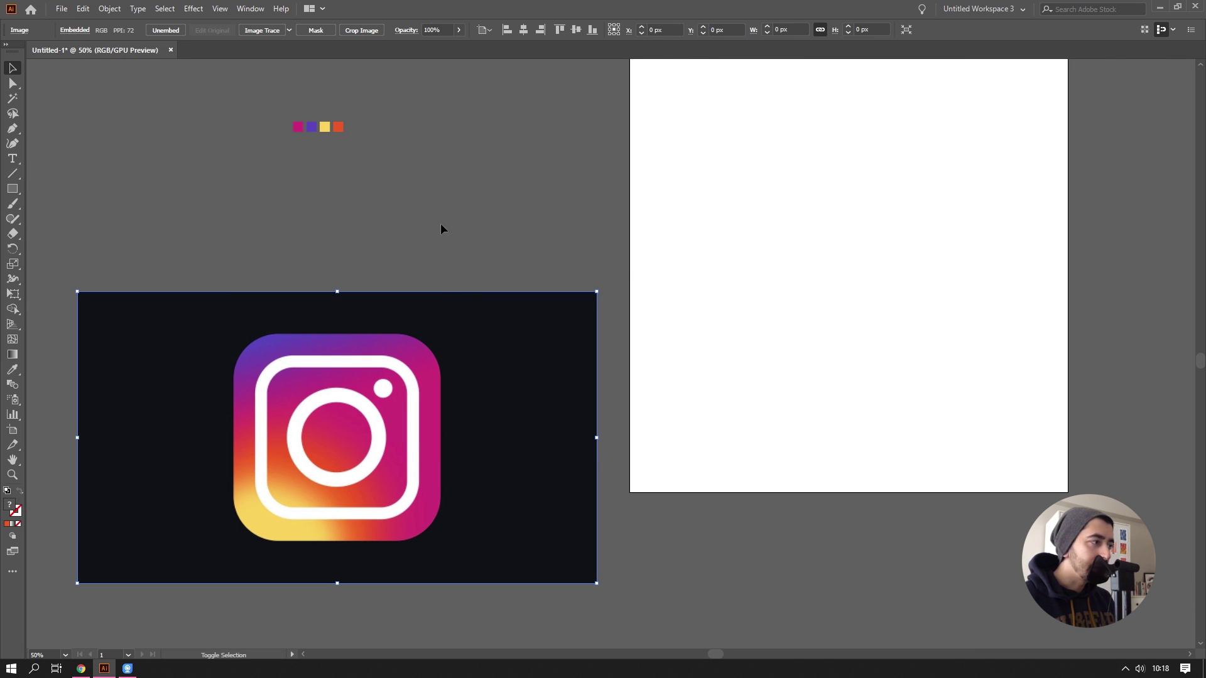
pyautogui.moveTo(464, 216); pyautogui.dragTo(401, 252)
pyautogui.keyDown('alt'); pyautogui.scroll(1, 286, 166); pyautogui.keyUp('alt')
pyautogui.moveTo(169, 151)
pyautogui.mouseDown()
pyautogui.moveTo(285, 187)
pyautogui.moveTo(453, 209)
pyautogui.mouseUp()
pyautogui.click(445, 285)
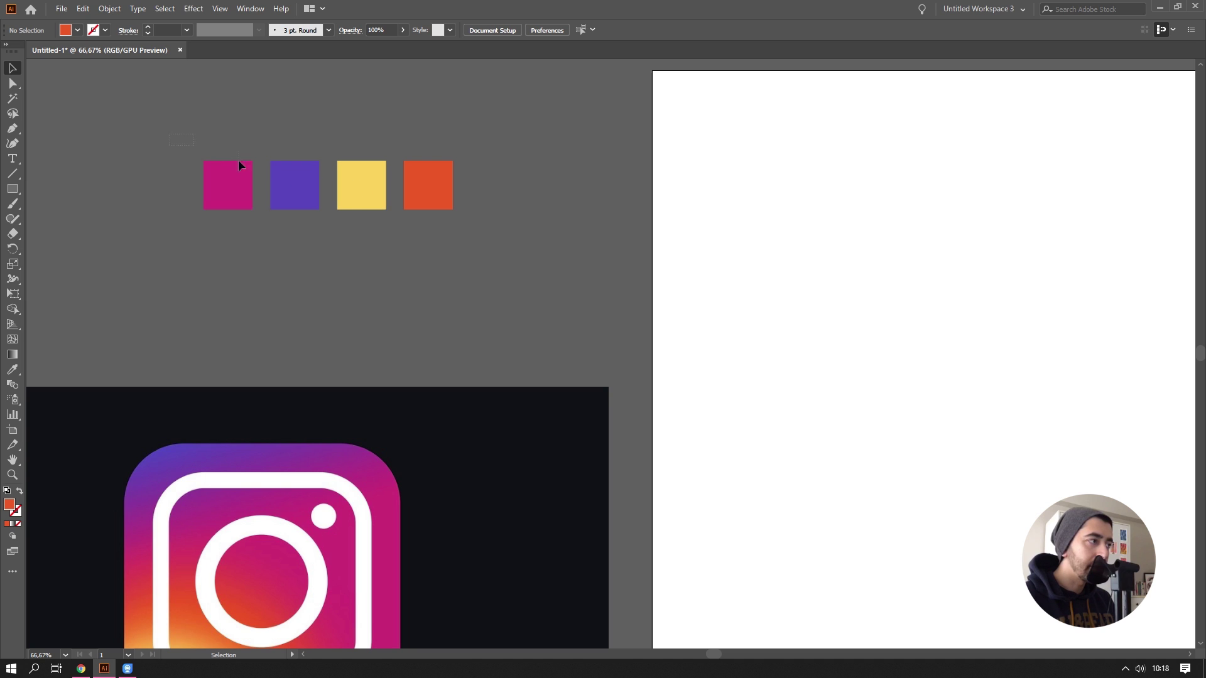
# Step: Move the enlarged colour squares onto the white artboard
pyautogui.moveTo(238, 159)
pyautogui.mouseDown()
pyautogui.moveTo(358, 199)
pyautogui.moveTo(896, 286)
pyautogui.mouseUp()
pyautogui.click(960, 422)
pyautogui.moveTo(961, 423)
pyautogui.mouseDown()
pyautogui.moveTo(686, 311)
pyautogui.moveTo(691, 349)
pyautogui.mouseUp()
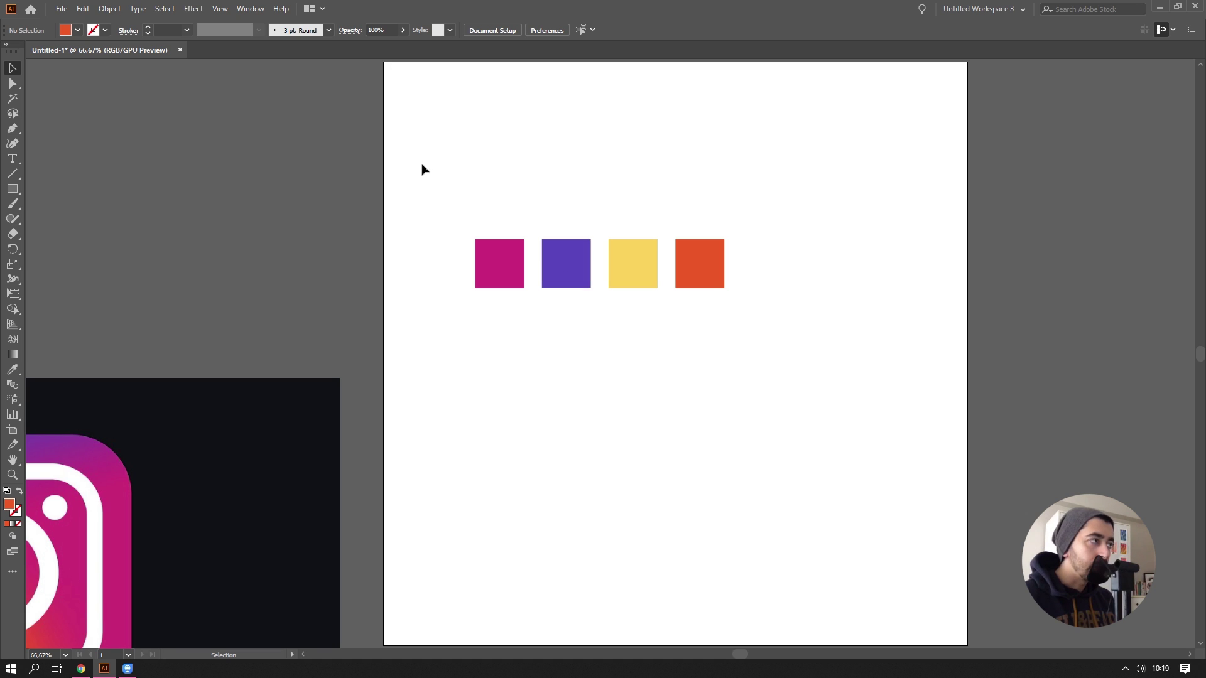
pyautogui.click(251, 9)
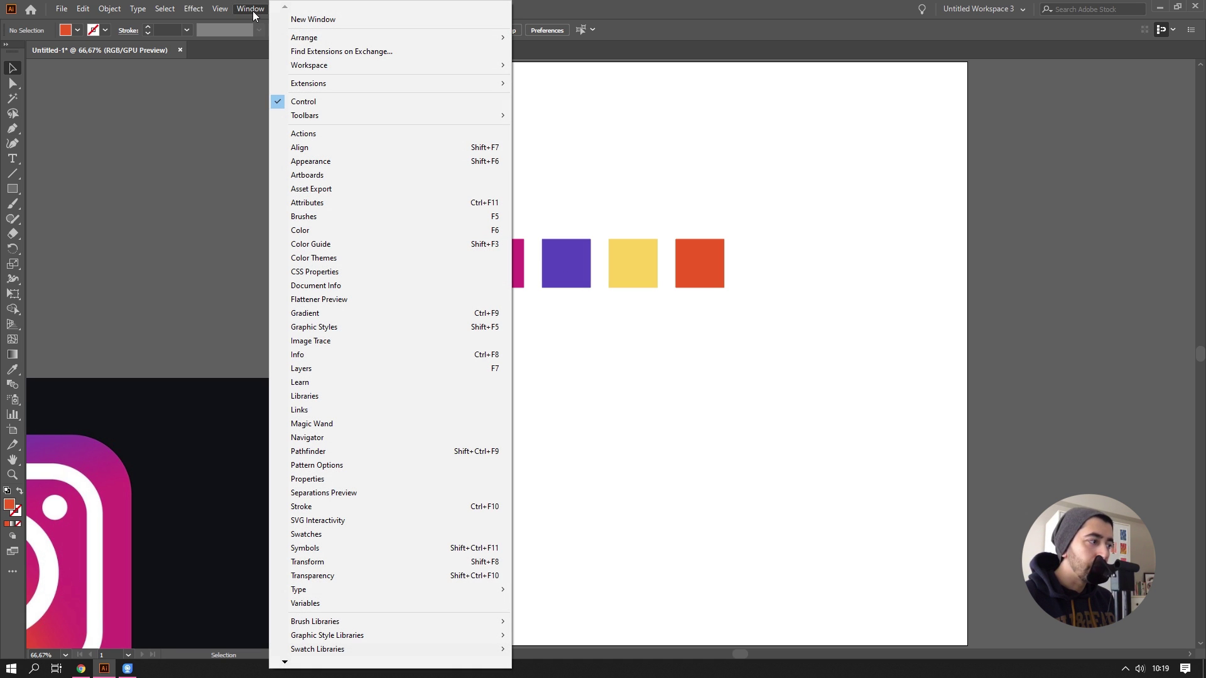
# Step: Show the Swatches panel and create a colour group named Instagram
pyautogui.click(329, 534)
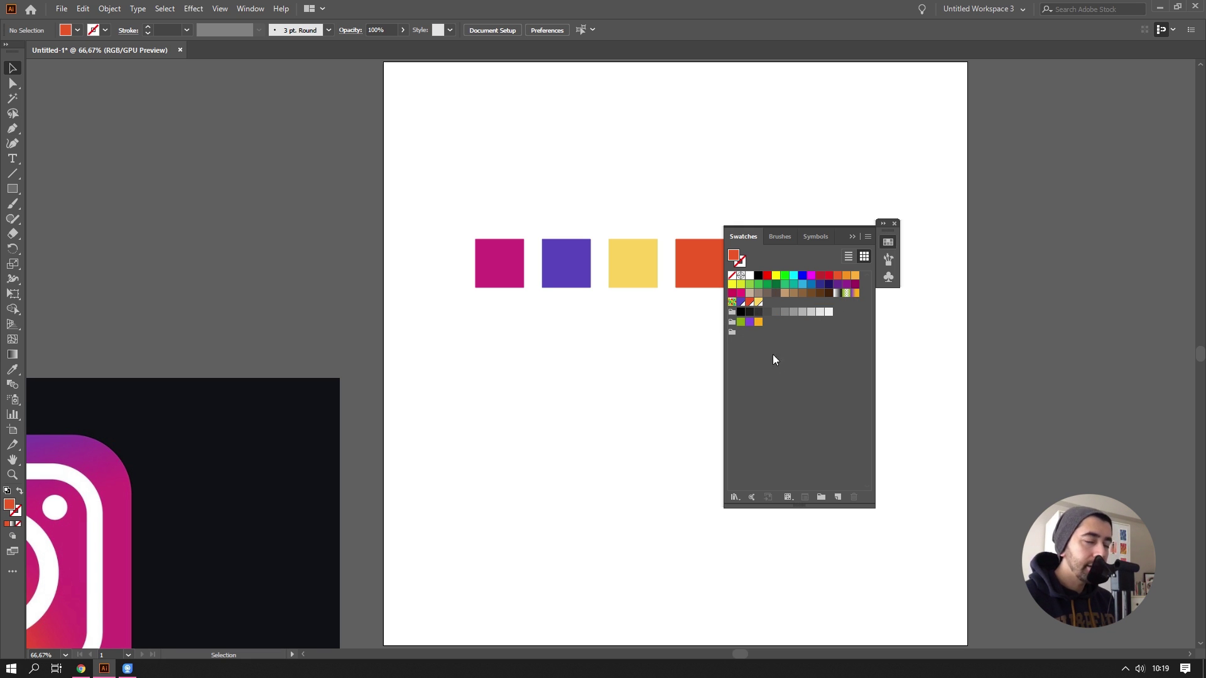
pyautogui.click(820, 498)
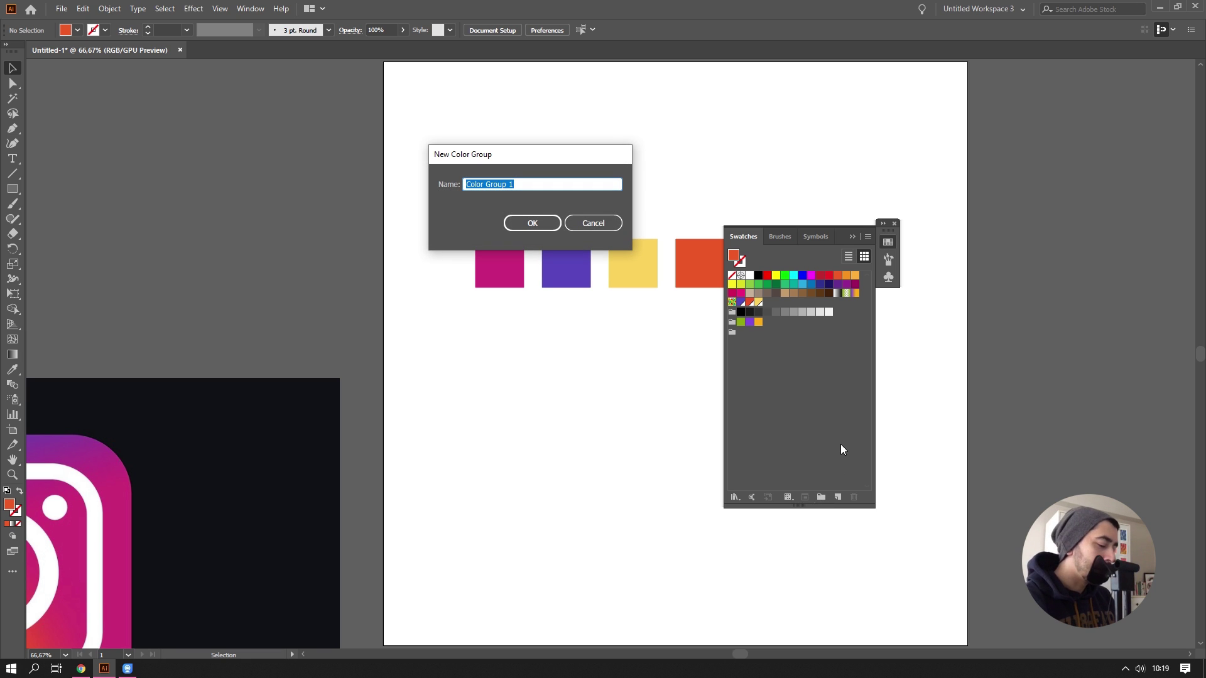
pyautogui.write('Instagram')
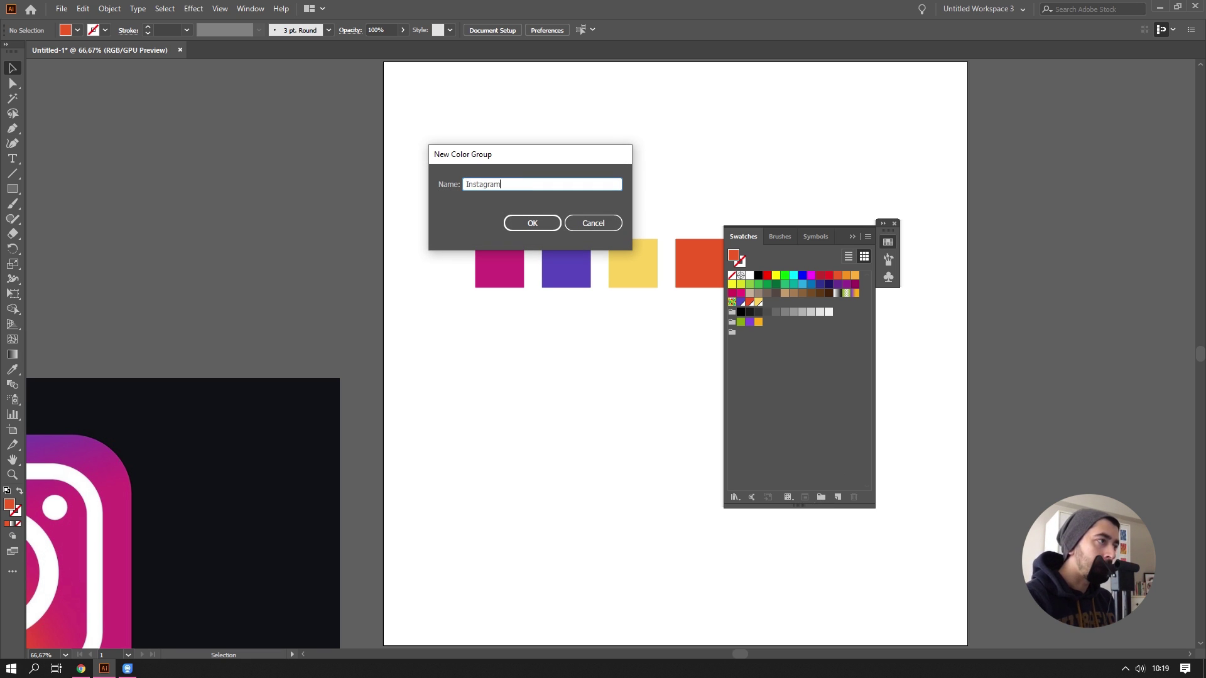
pyautogui.click(533, 223)
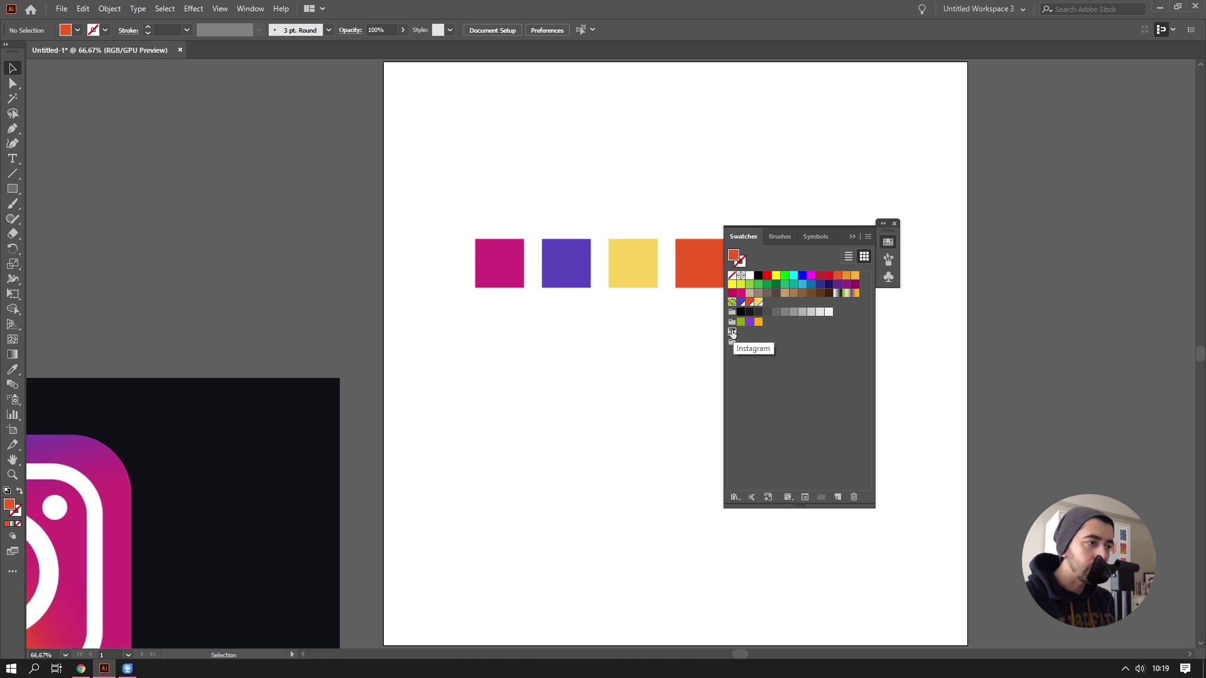
# Step: Discard the extra colour group and save the magenta as a swatch in the group
pyautogui.click(854, 497)
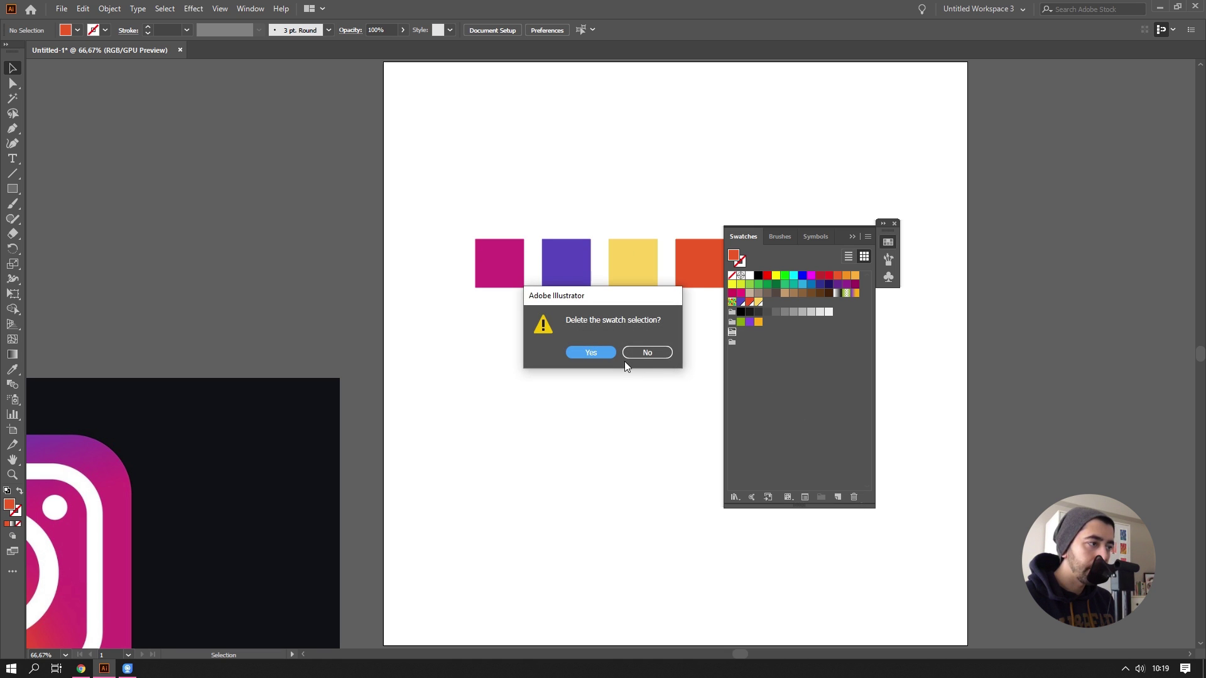
pyautogui.click(605, 356)
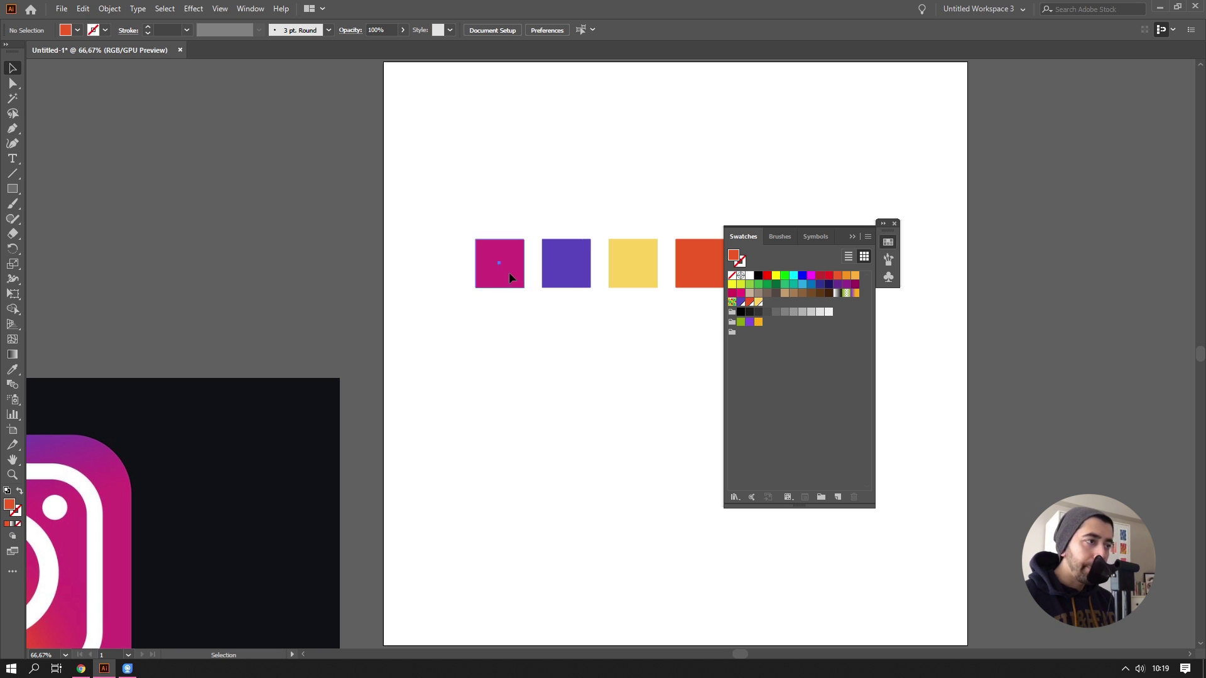
pyautogui.moveTo(509, 273); pyautogui.dragTo(557, 354)
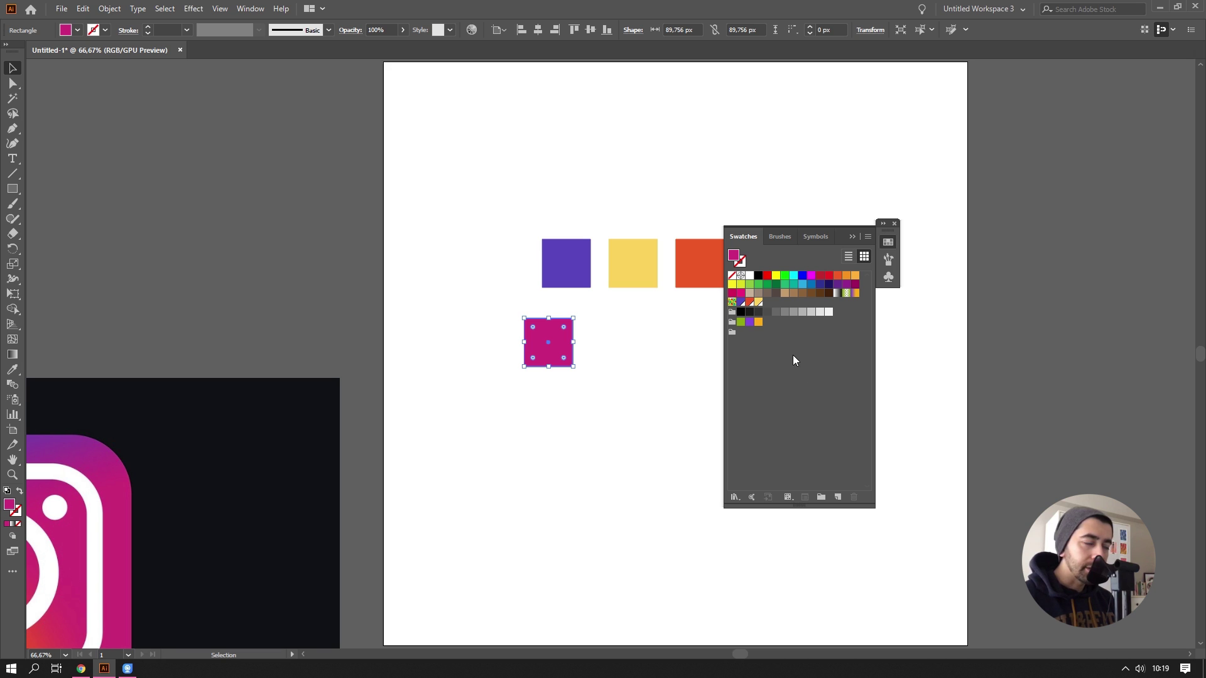
pyautogui.click(839, 497)
pyautogui.moveTo(104, 17); pyautogui.dragTo(635, 291)
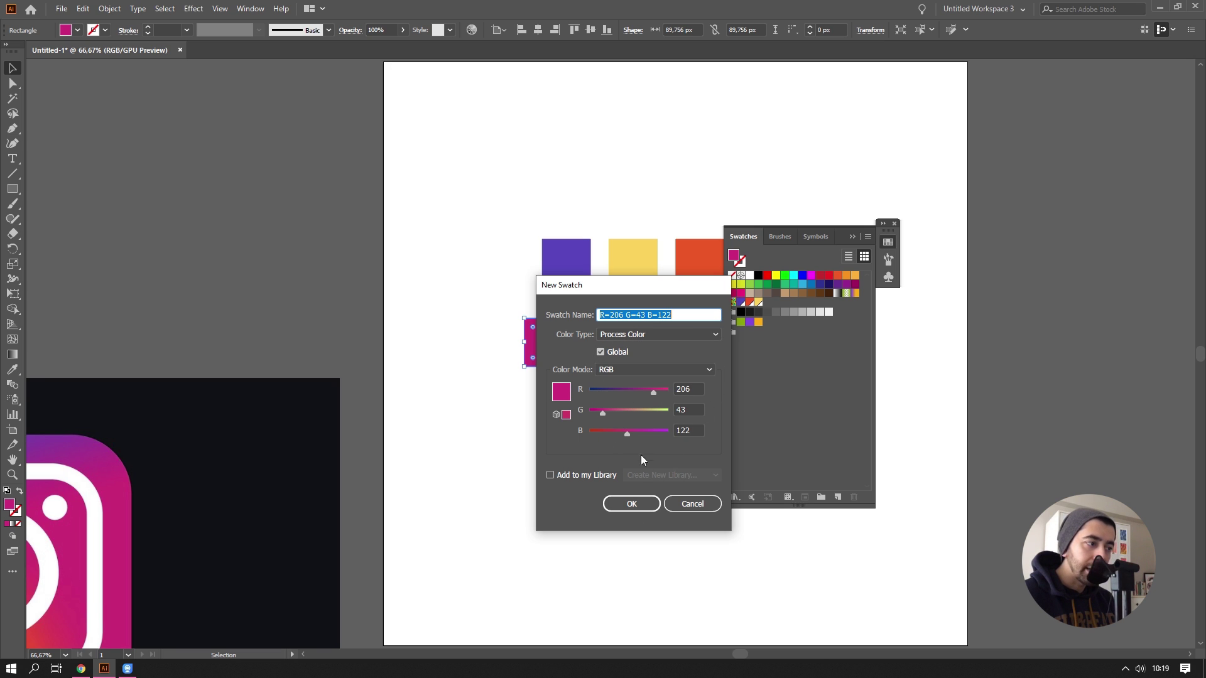
pyautogui.click(629, 503)
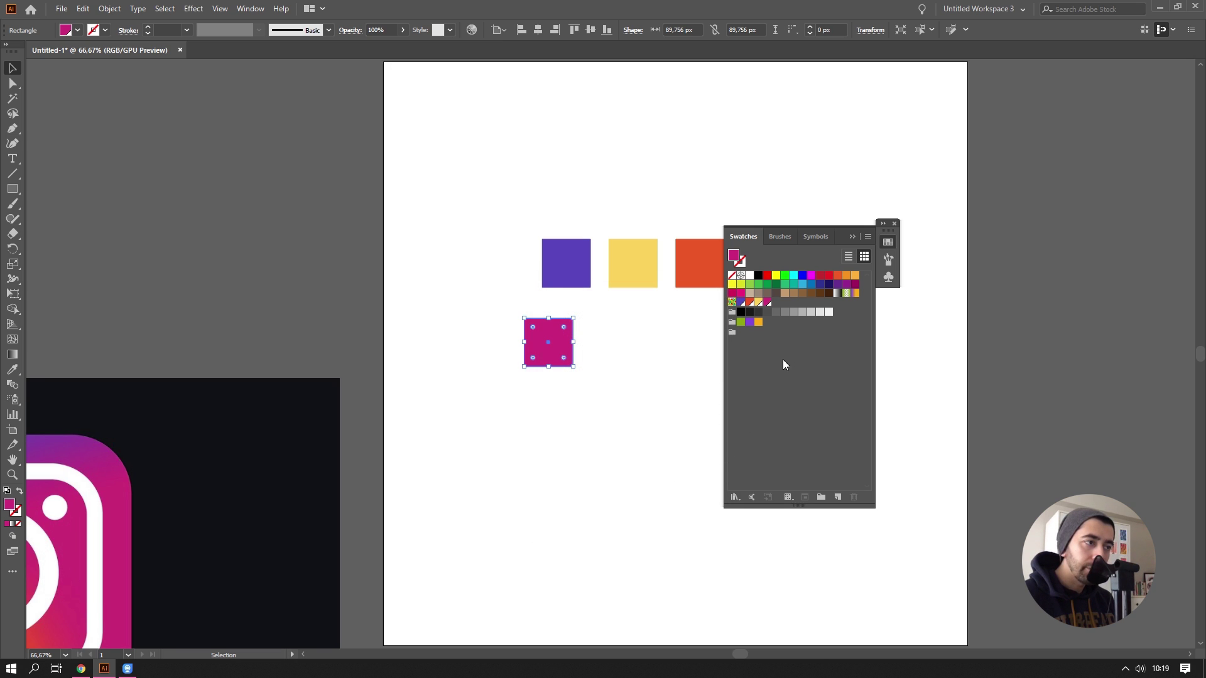
pyautogui.moveTo(767, 304)
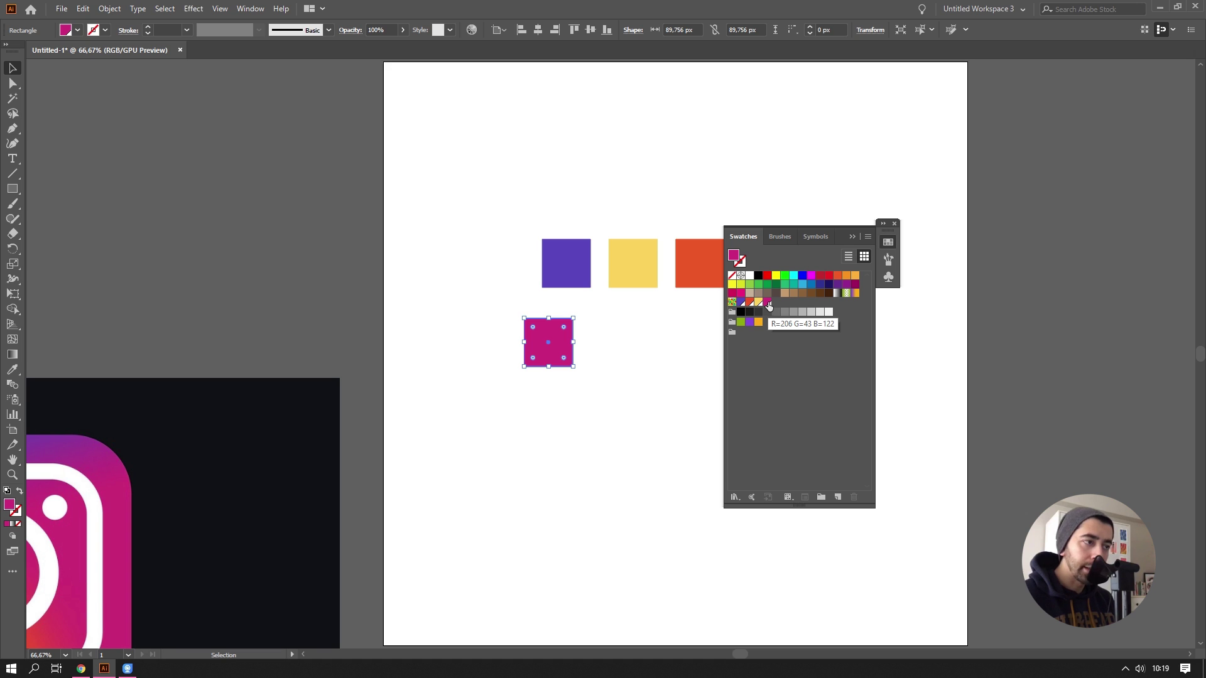
pyautogui.moveTo(769, 306); pyautogui.dragTo(738, 337)
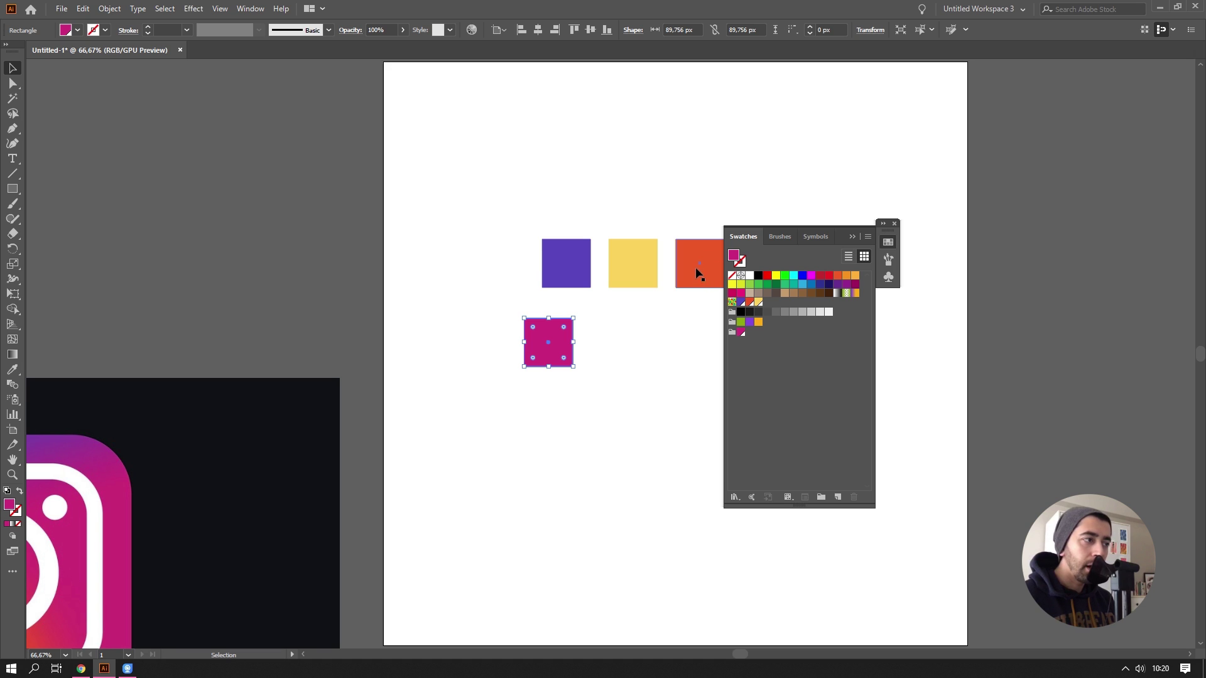
# Step: Add purple, yellow and orange-red (R238 G88 B38) swatches to the Instagram group
pyautogui.click(567, 279)
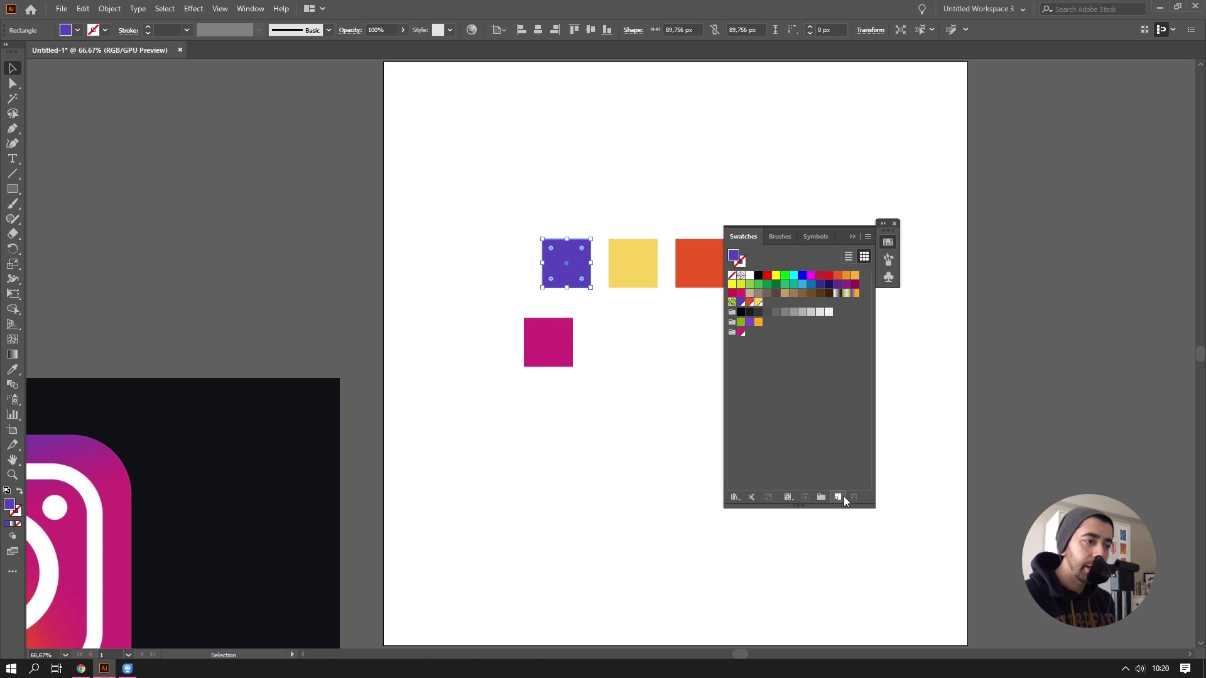
pyautogui.click(836, 496)
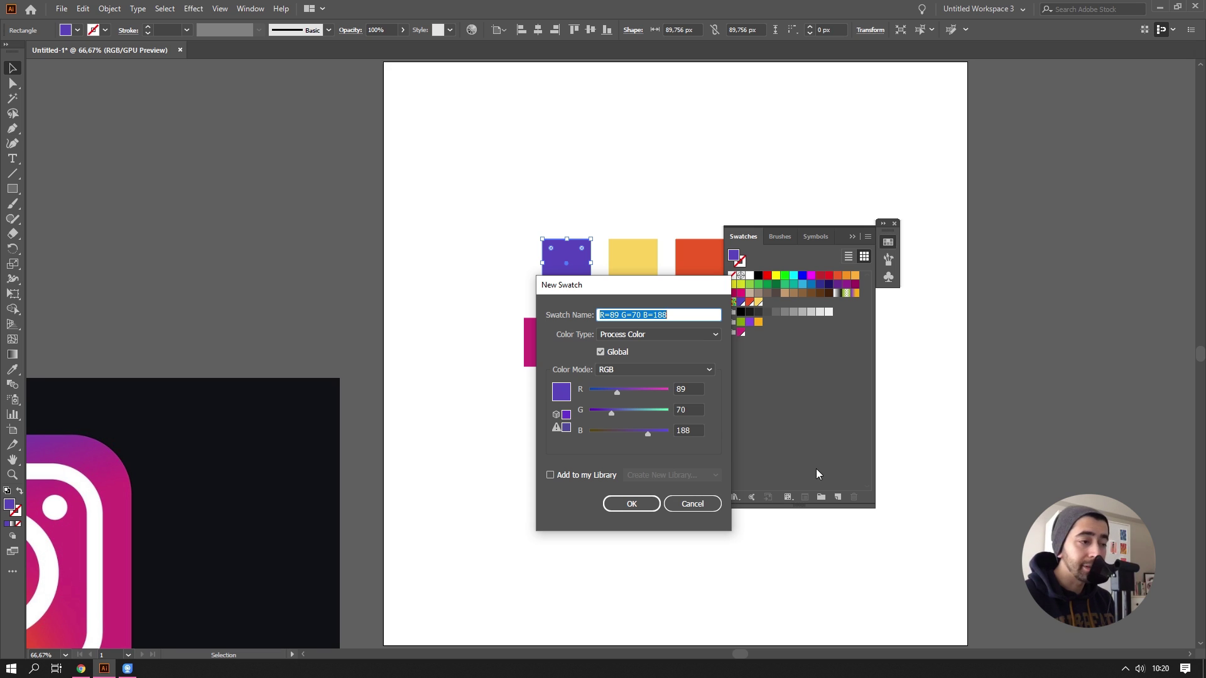
pyautogui.click(637, 502)
pyautogui.moveTo(767, 303); pyautogui.dragTo(749, 333)
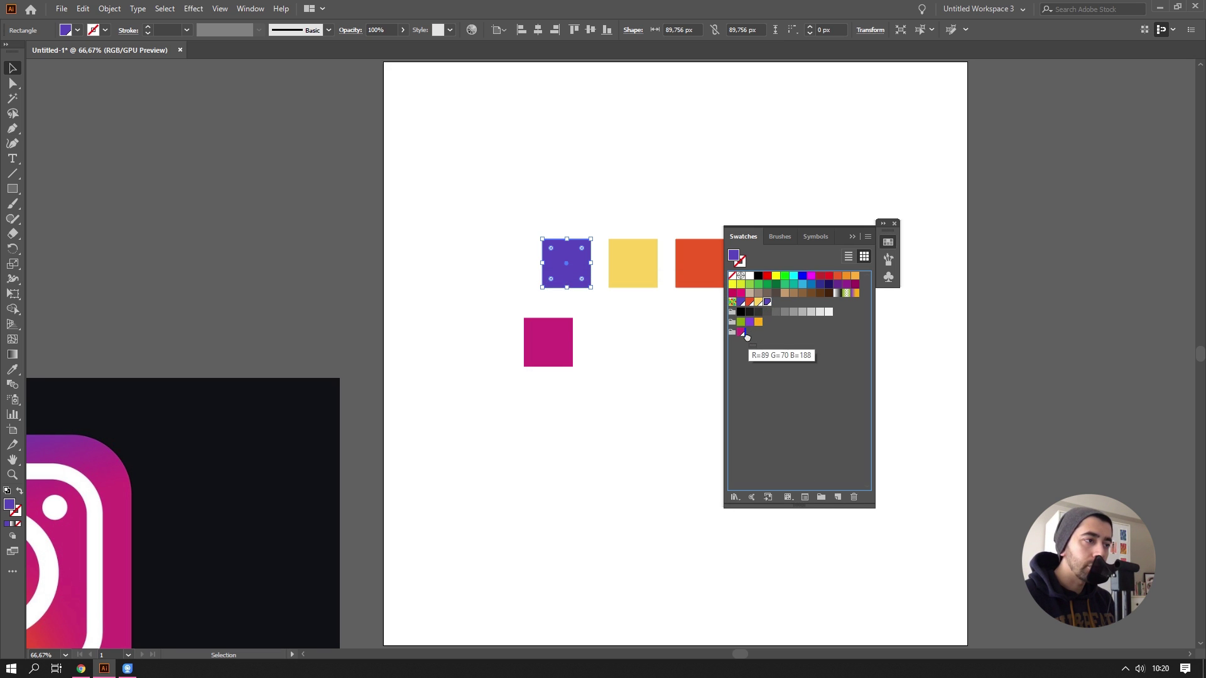
pyautogui.click(623, 269)
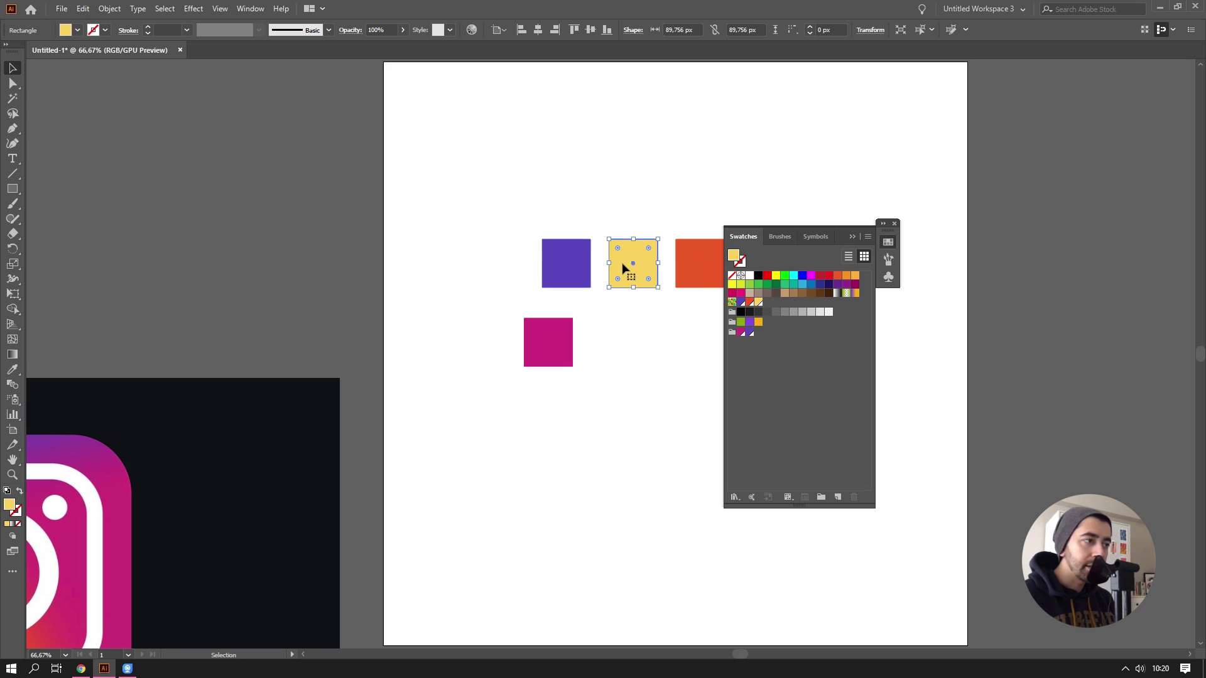
pyautogui.click(838, 495)
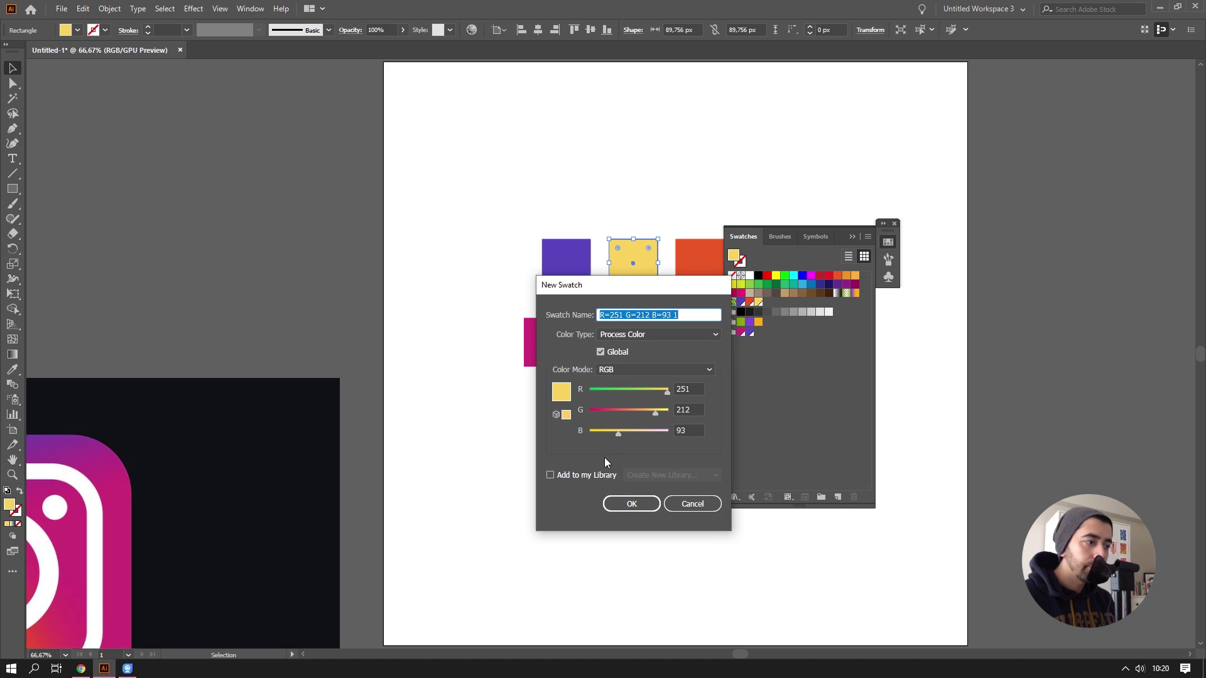
pyautogui.click(630, 503)
pyautogui.moveTo(766, 304); pyautogui.dragTo(758, 333)
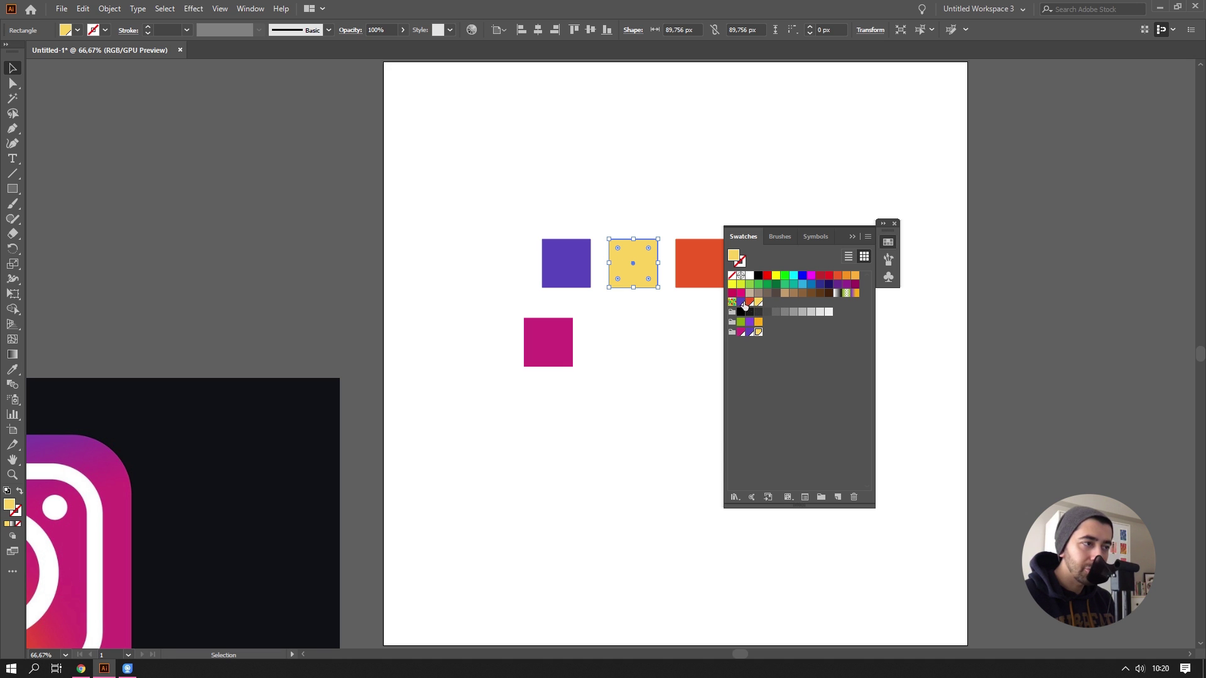
pyautogui.click(706, 286)
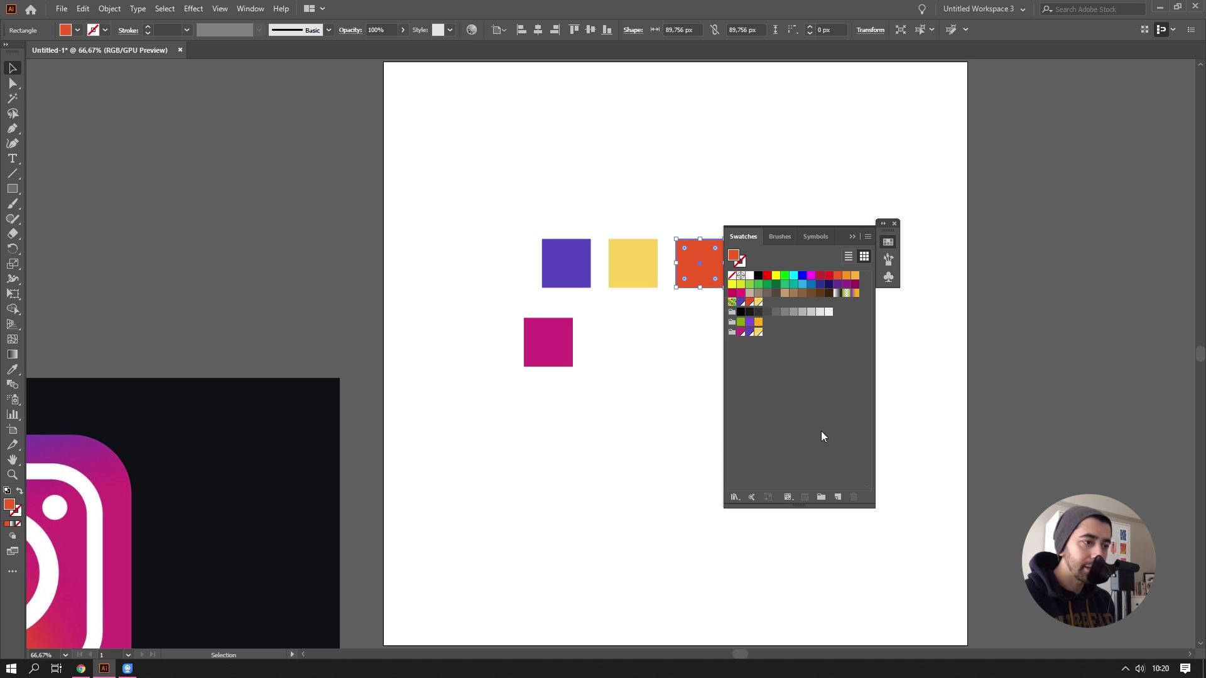
pyautogui.click(837, 496)
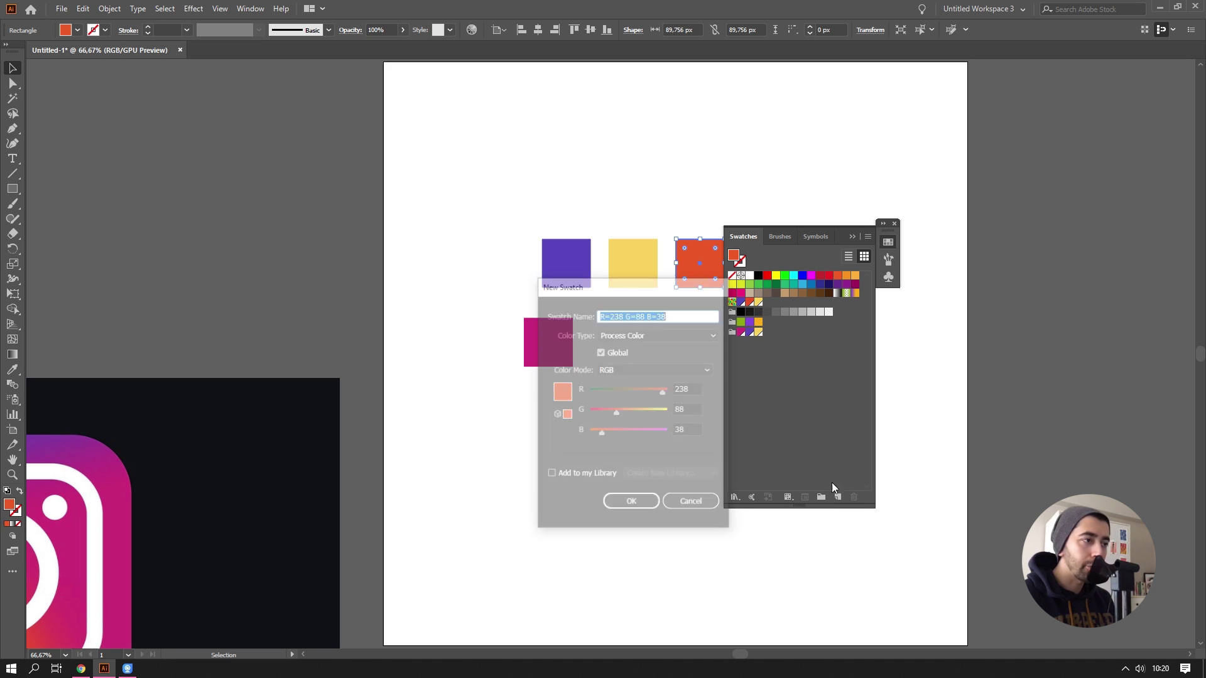
pyautogui.click(631, 504)
pyautogui.moveTo(767, 305); pyautogui.dragTo(768, 333)
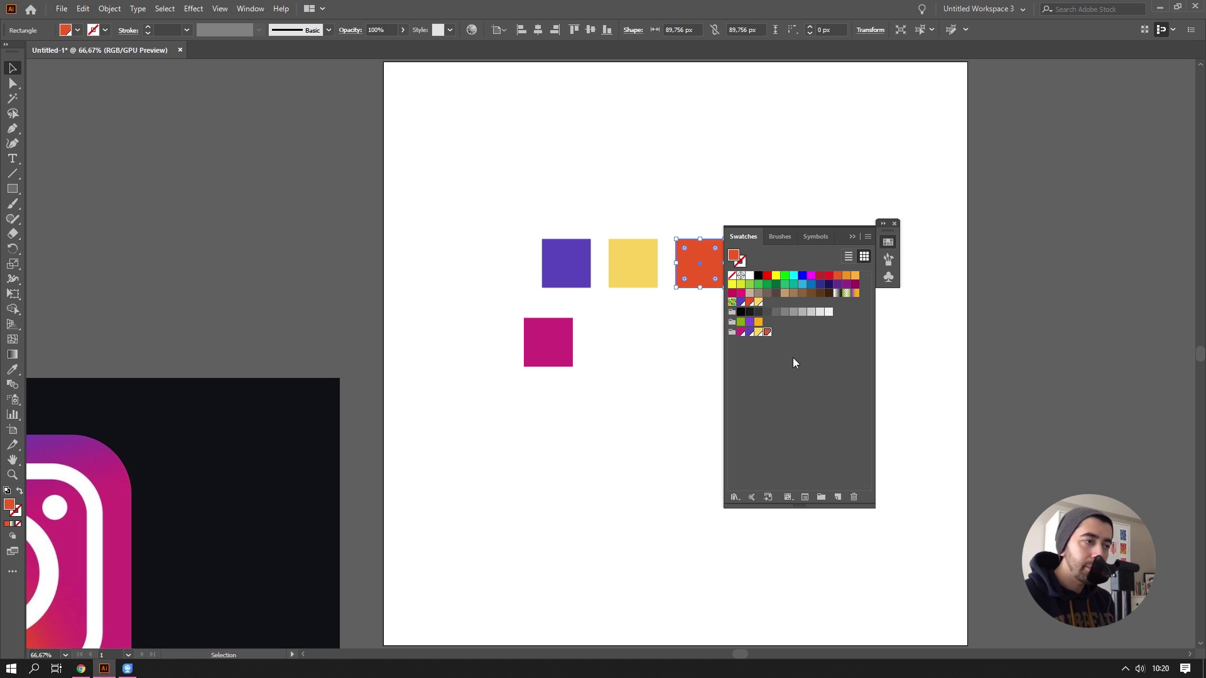
# Step: Rearrange the four colour squares and check the latest swatch
pyautogui.moveTo(704, 277); pyautogui.dragTo(653, 352)
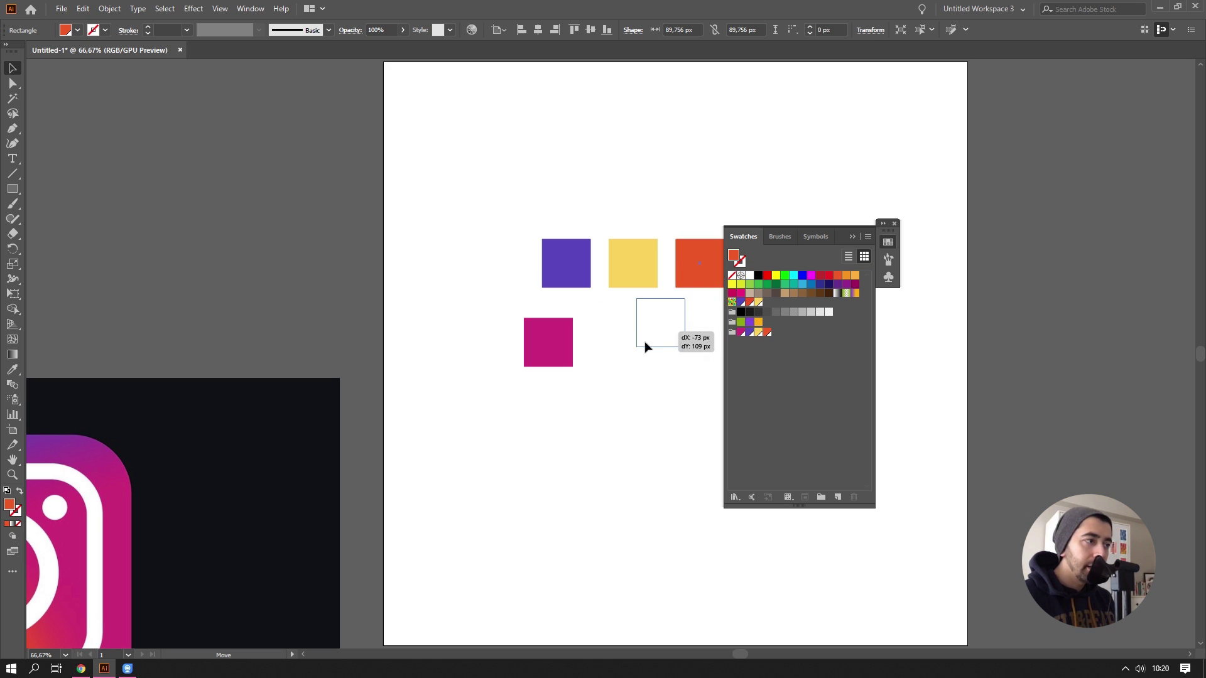
pyautogui.moveTo(557, 263); pyautogui.dragTo(506, 230)
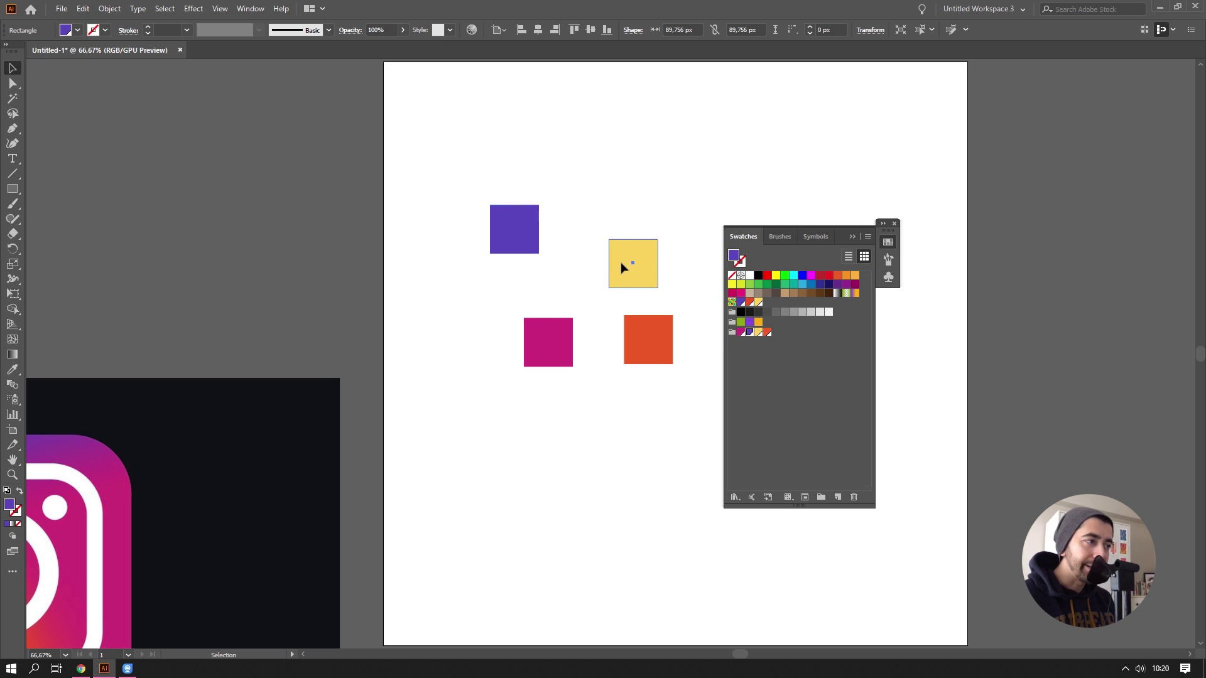
pyautogui.moveTo(621, 262); pyautogui.dragTo(615, 223)
pyautogui.moveTo(562, 329); pyautogui.dragTo(531, 302)
pyautogui.moveTo(624, 333); pyautogui.dragTo(557, 296)
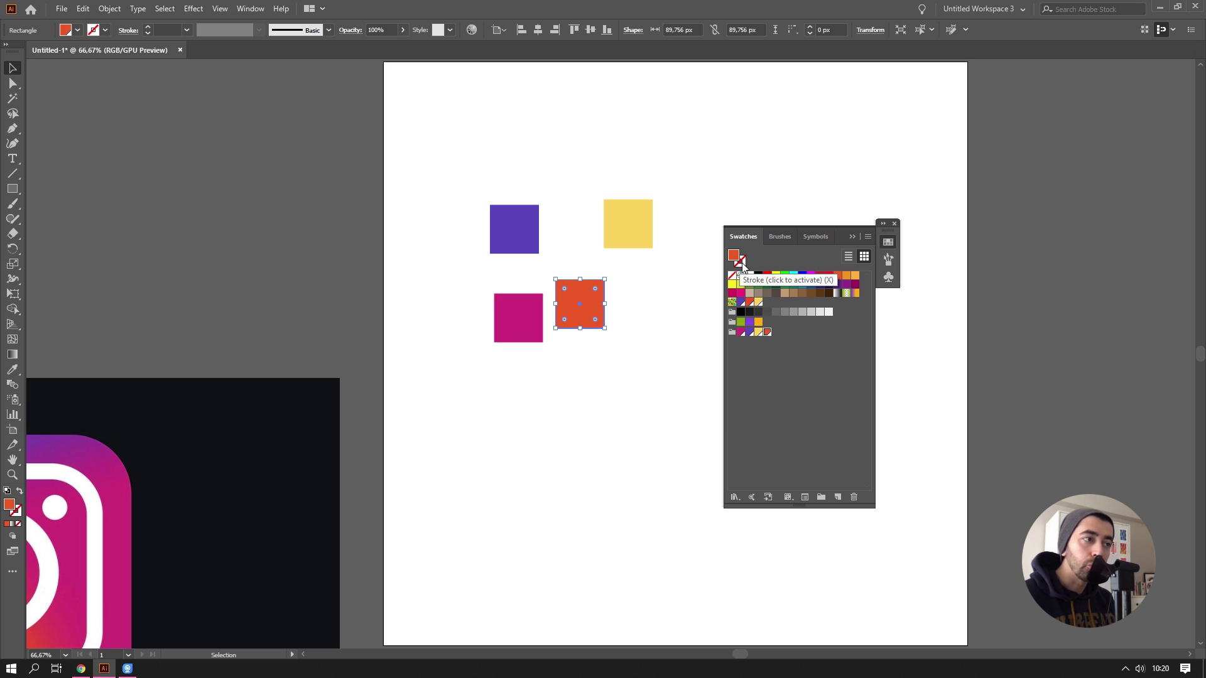
pyautogui.click(741, 262)
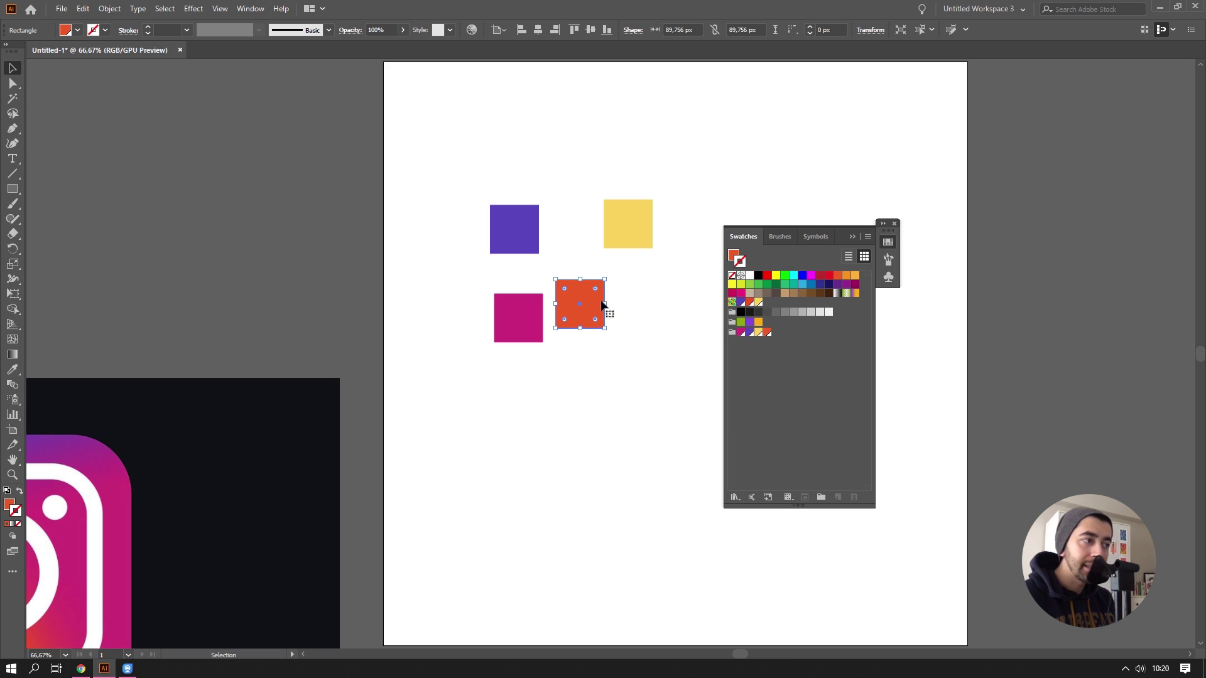
pyautogui.moveTo(601, 307)
pyautogui.mouseDown()
pyautogui.moveTo(634, 322)
pyautogui.moveTo(626, 305)
pyautogui.mouseUp()
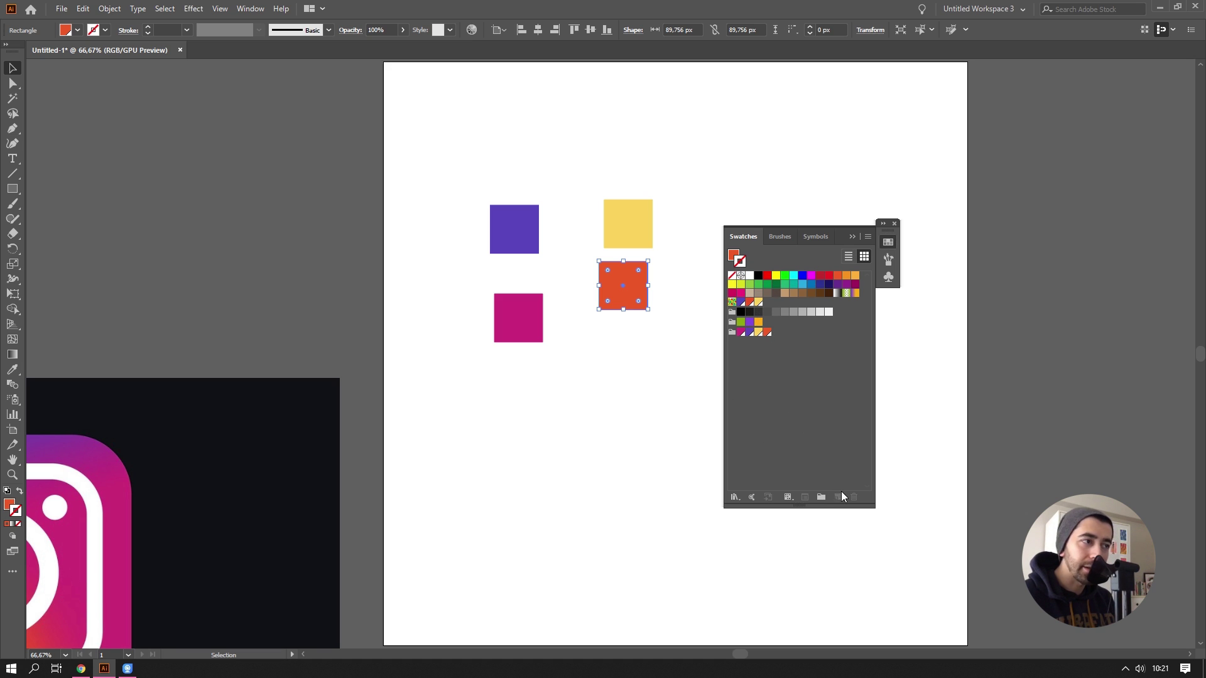
pyautogui.click(732, 258)
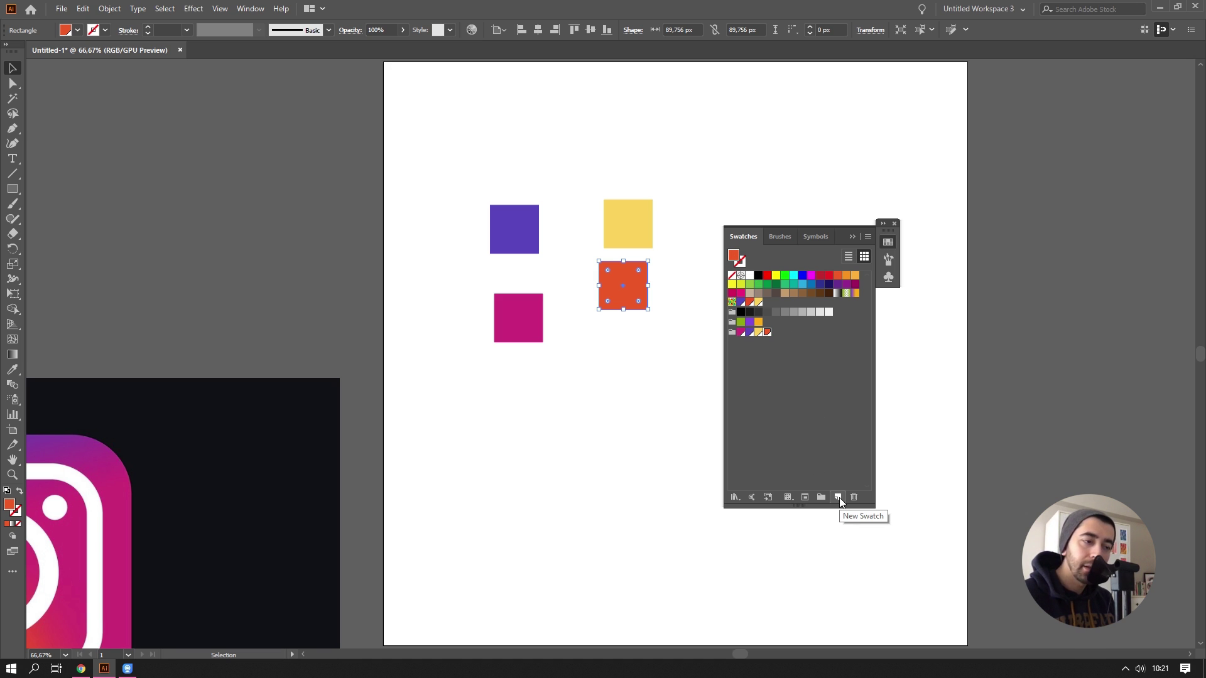
pyautogui.click(639, 367)
# Step: Delete the four colour squares and move the reference image up
pyautogui.moveTo(656, 399); pyautogui.dragTo(483, 242)
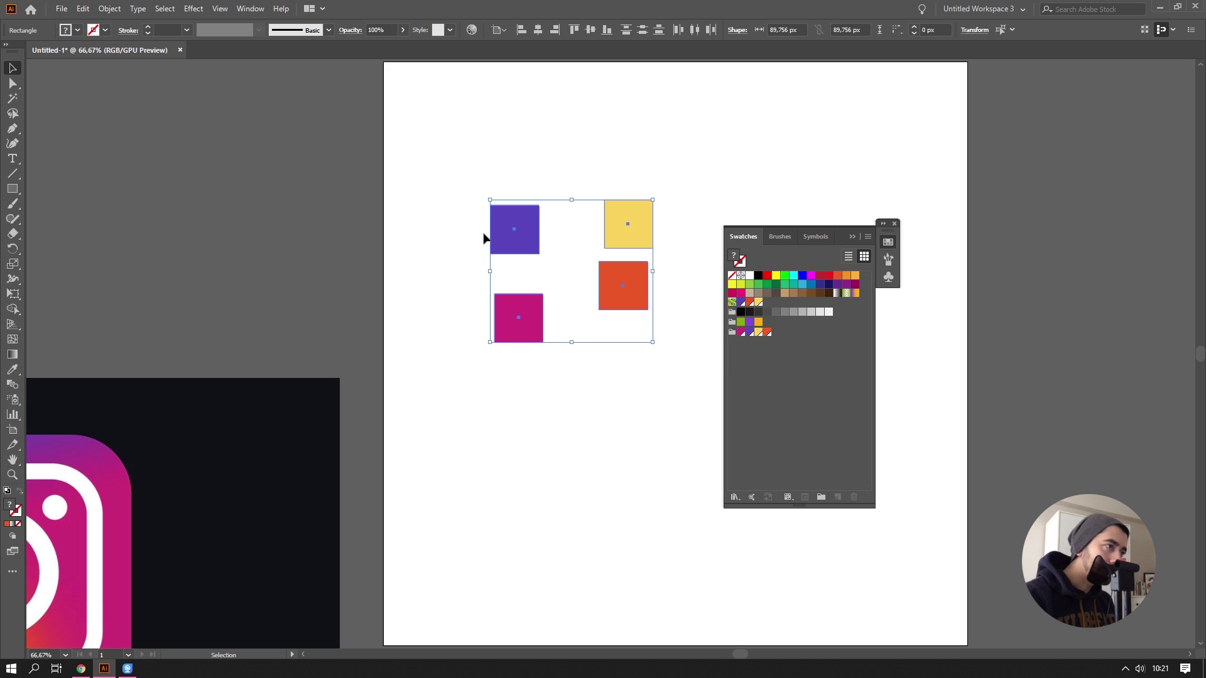
pyautogui.press('Delete')
pyautogui.scroll(-1, 455, 240)
pyautogui.moveTo(288, 384); pyautogui.dragTo(290, 211)
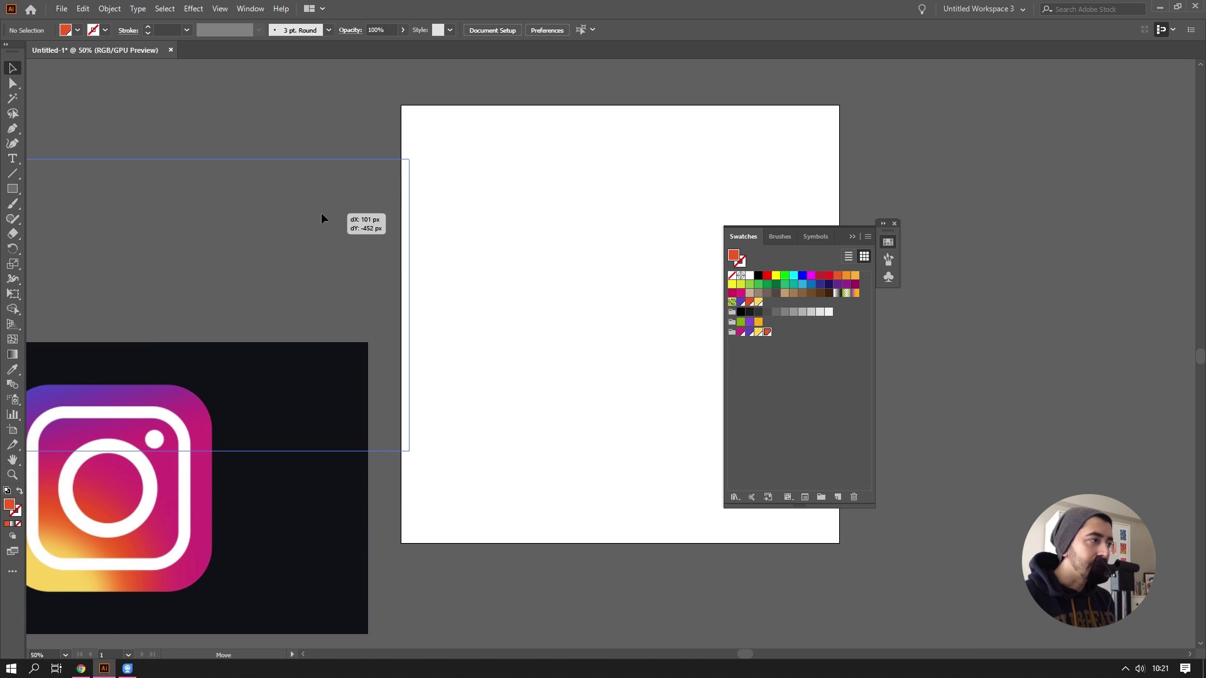
# Step: Float Swatches as its own panel and close the Brushes/Symbols group
pyautogui.moveTo(888, 230); pyautogui.dragTo(985, 195)
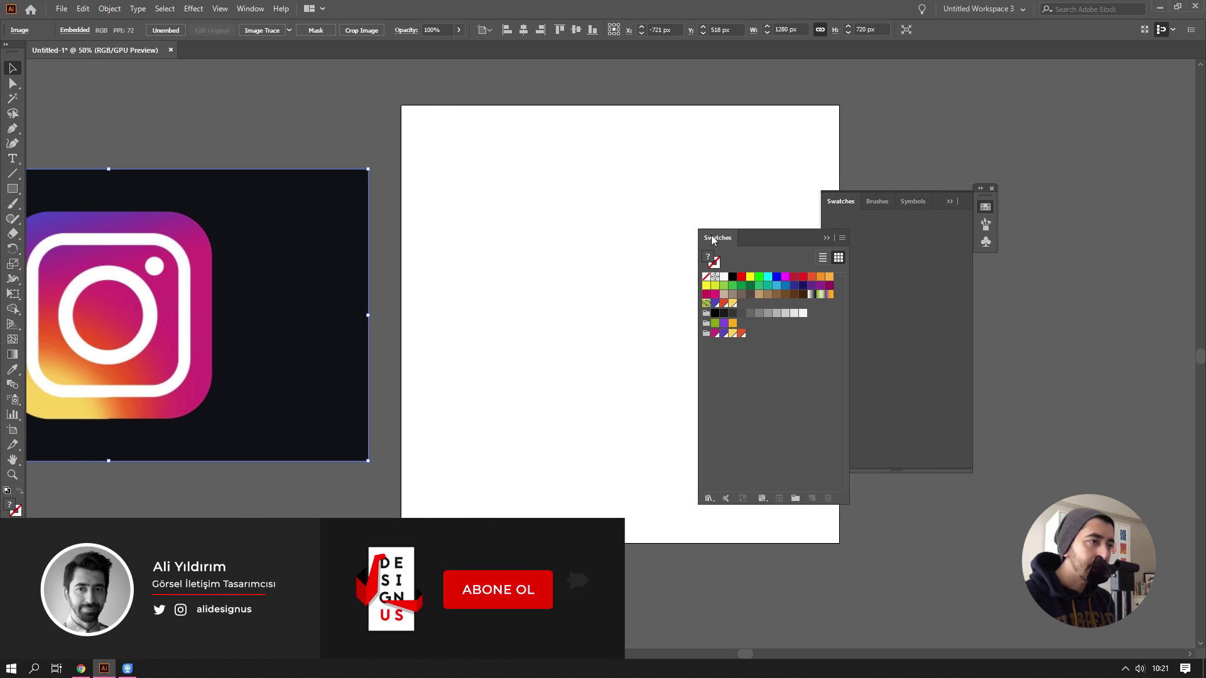
pyautogui.moveTo(840, 201); pyautogui.dragTo(699, 240)
pyautogui.click(965, 201)
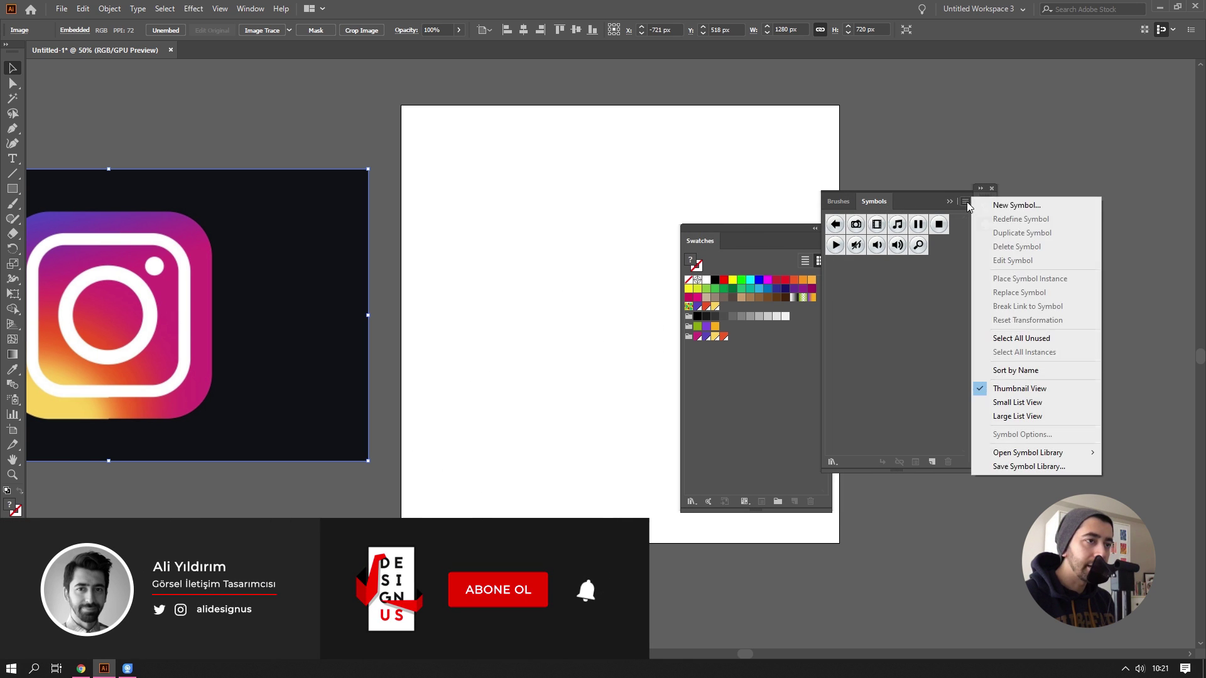
pyautogui.press('Return')
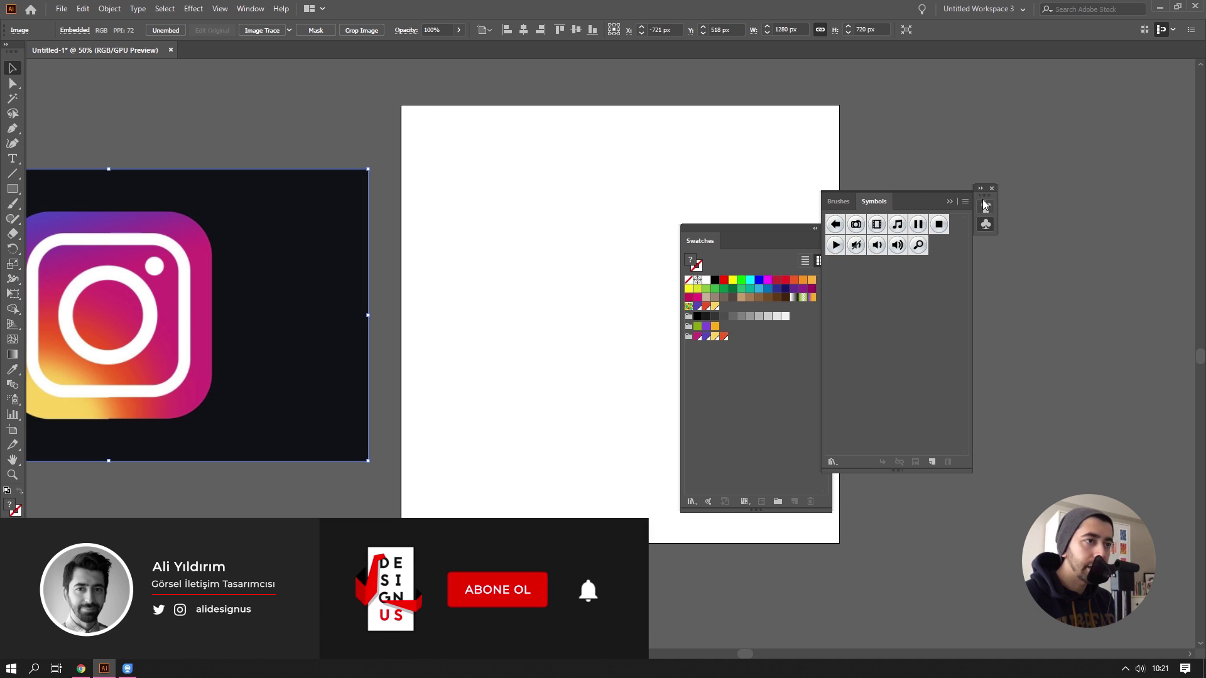
pyautogui.click(991, 188)
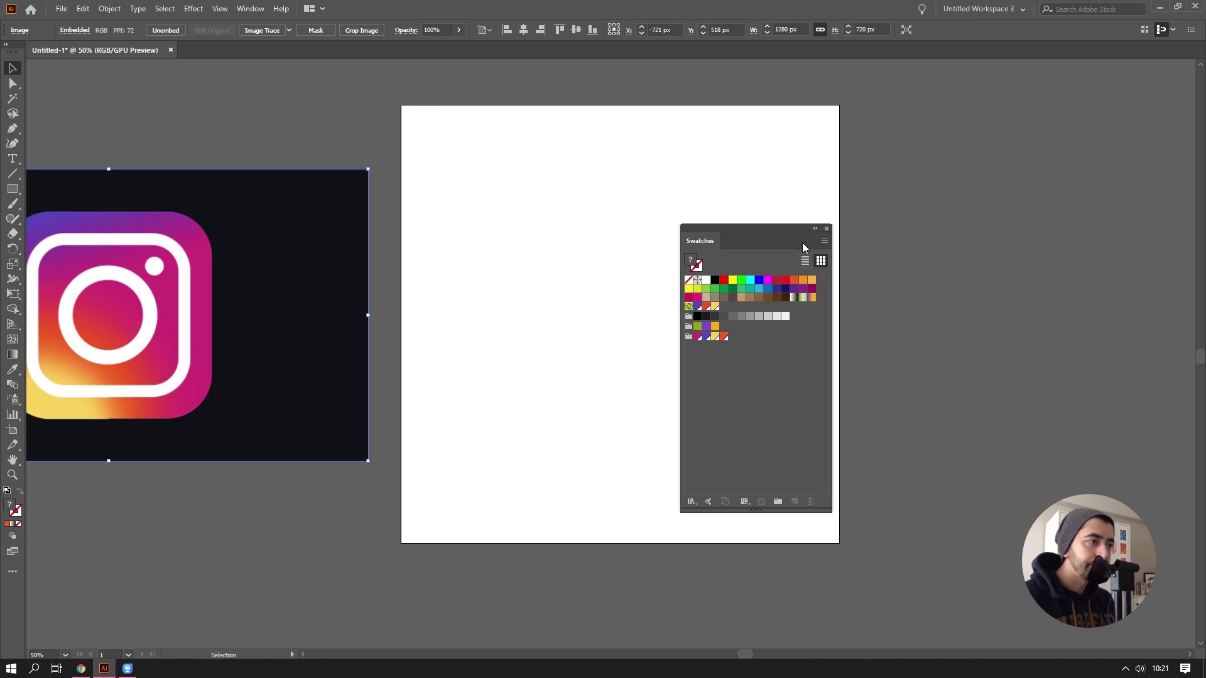
pyautogui.moveTo(803, 247); pyautogui.dragTo(1039, 202)
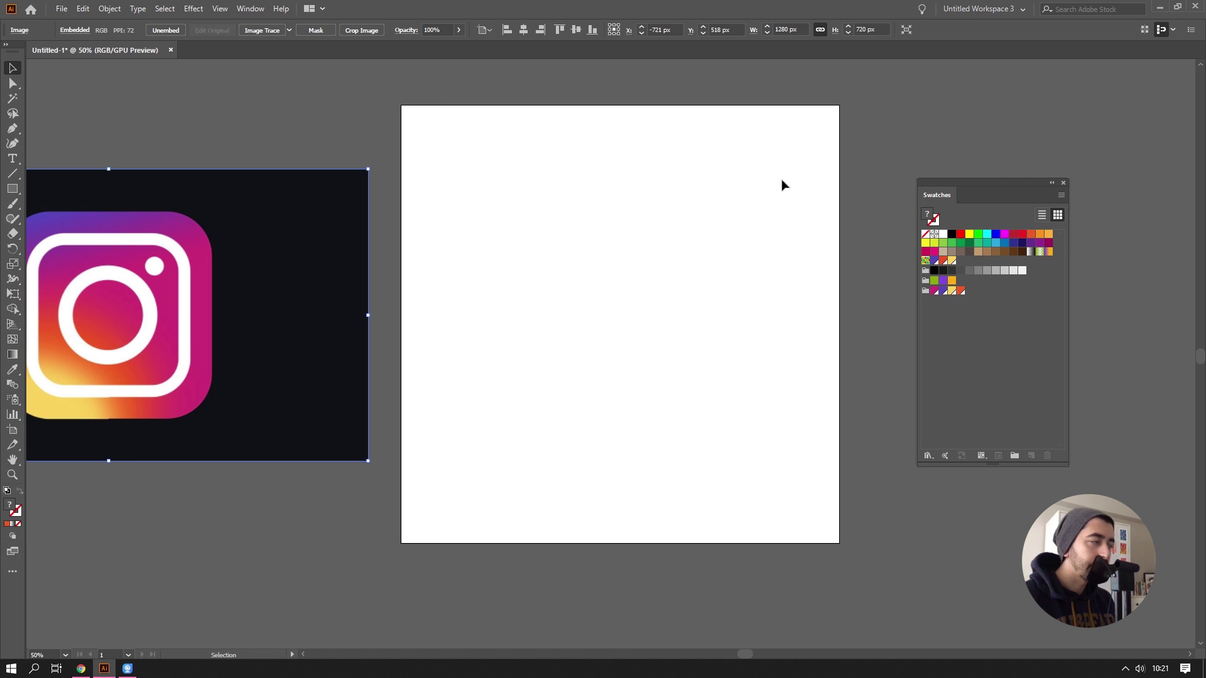
pyautogui.click(596, 182)
# Step: Draw a 510 px square and centre it on the artboard
pyautogui.press('m')
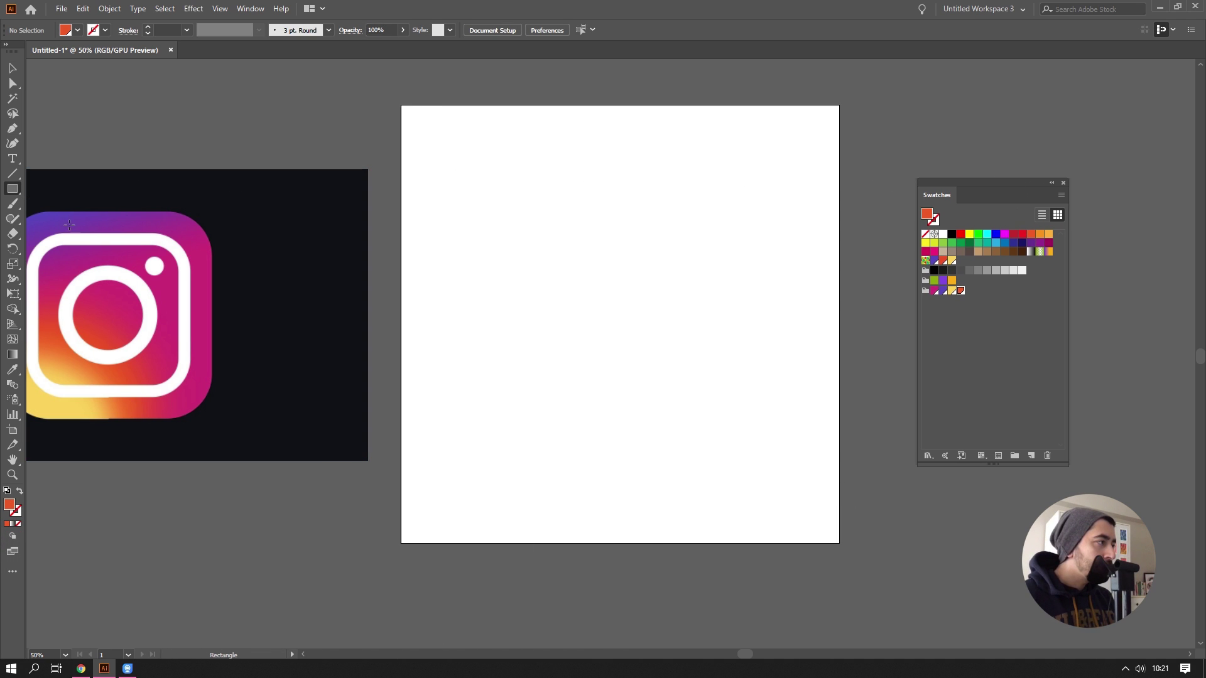
pyautogui.moveTo(59, 212); pyautogui.dragTo(267, 419)
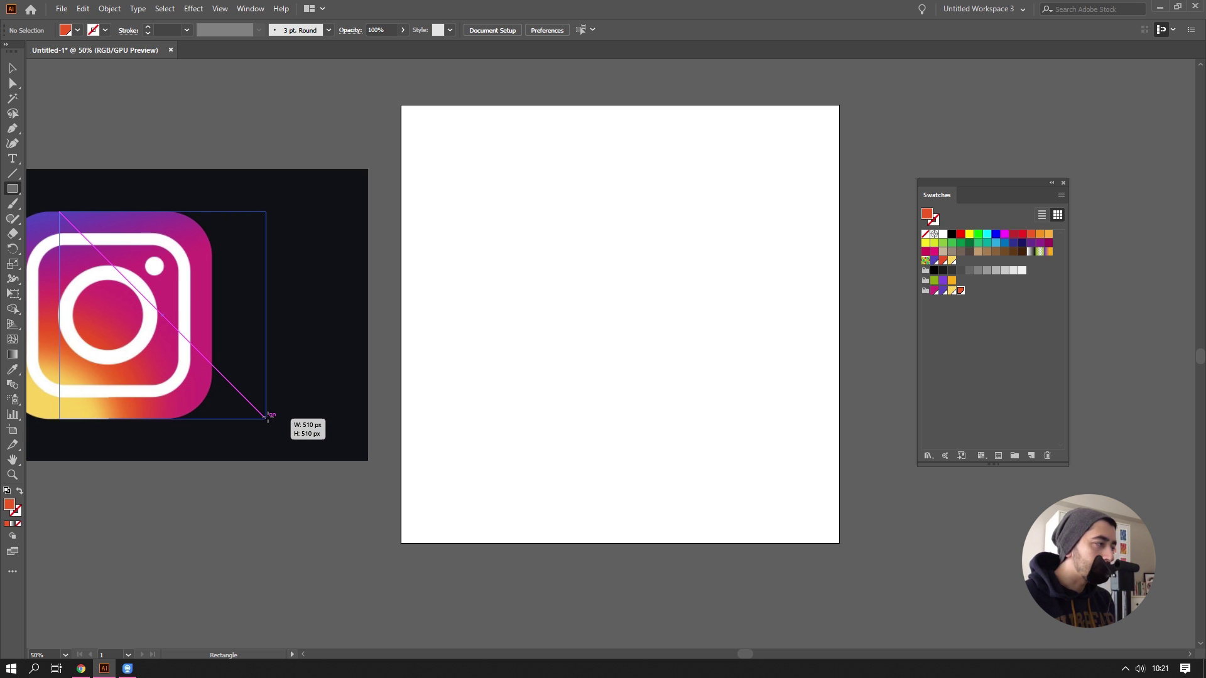
pyautogui.moveTo(268, 419); pyautogui.dragTo(266, 418)
pyautogui.press('v')
pyautogui.moveTo(128, 266); pyautogui.dragTo(571, 274)
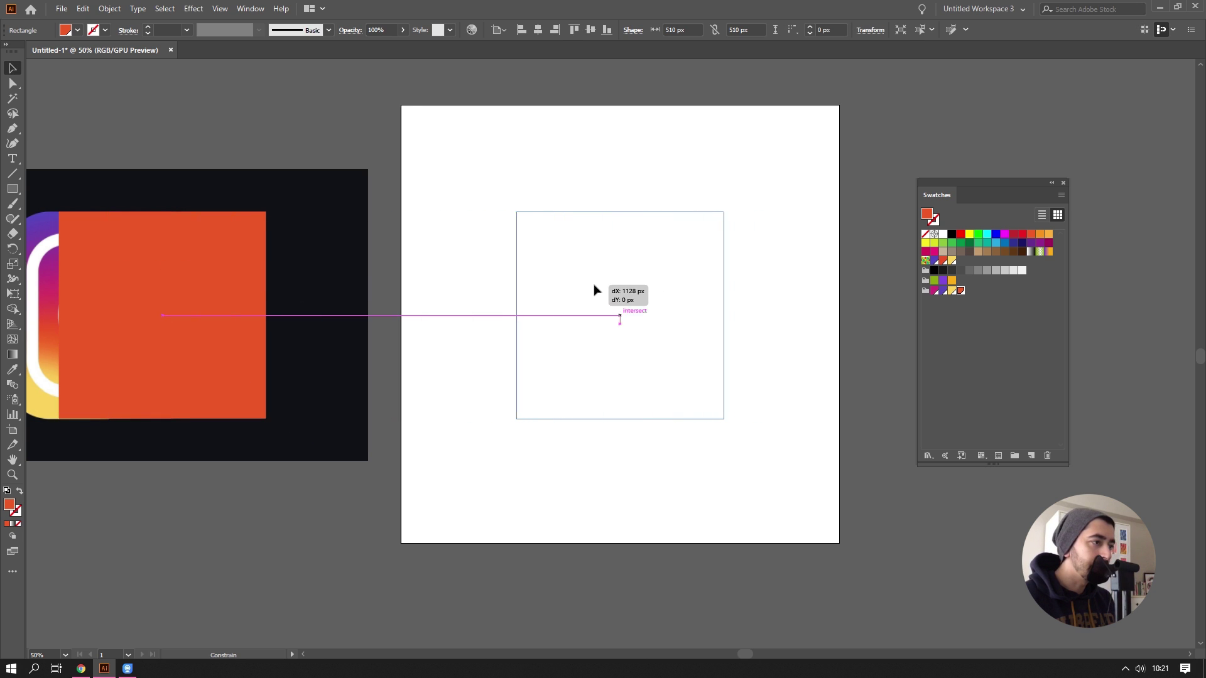
pyautogui.click(454, 261)
# Step: Reposition the Instagram reference image beside the artboard
pyautogui.moveTo(454, 261); pyautogui.dragTo(659, 250)
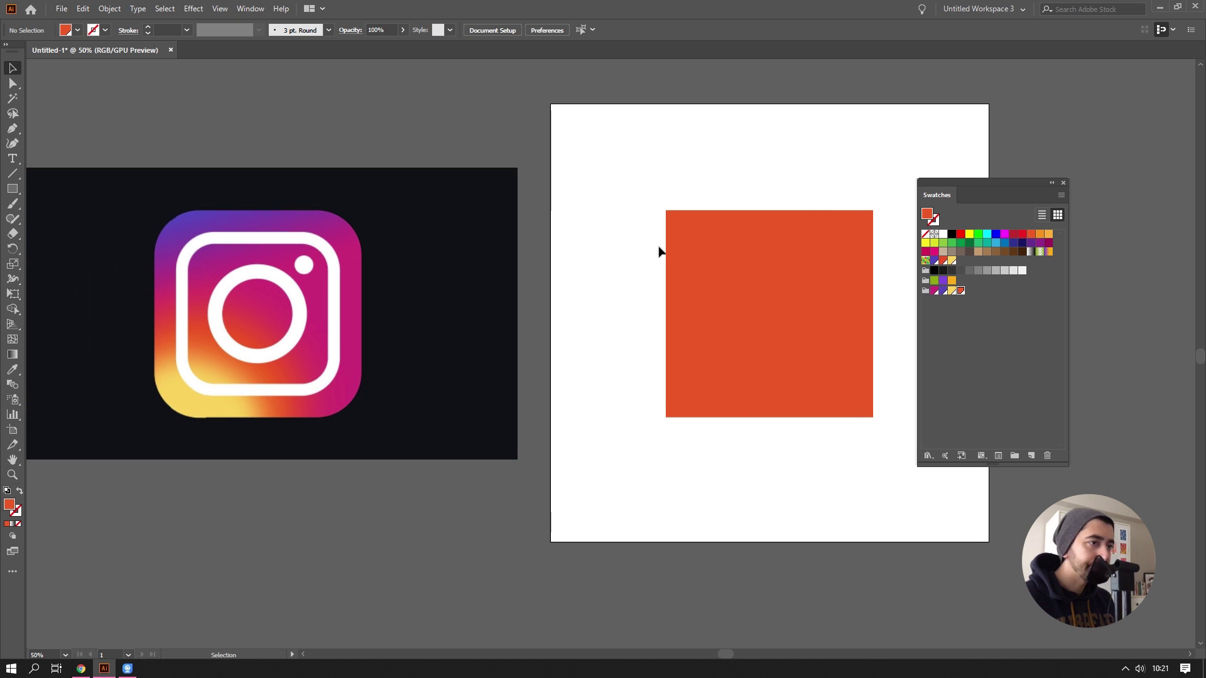
pyautogui.keyDown('alt'); pyautogui.scroll(1, 666, 270); pyautogui.keyUp('alt')
pyautogui.moveTo(297, 295); pyautogui.dragTo(422, 297)
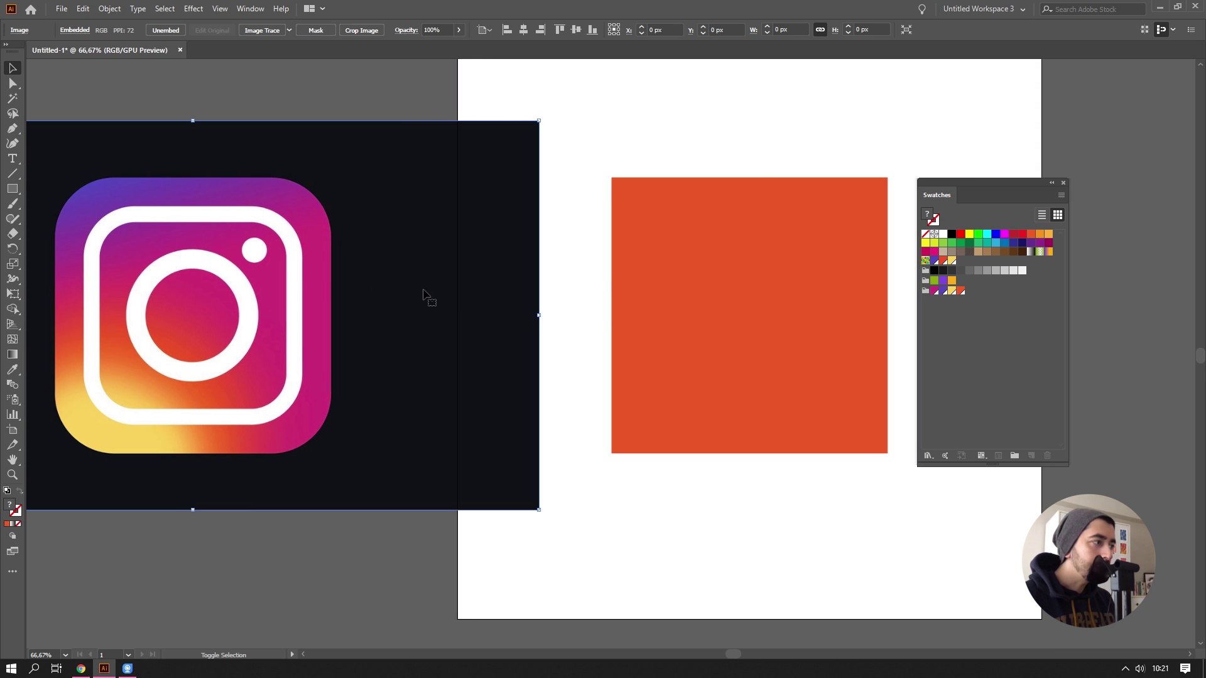
pyautogui.hscroll(-5, 396, 292)
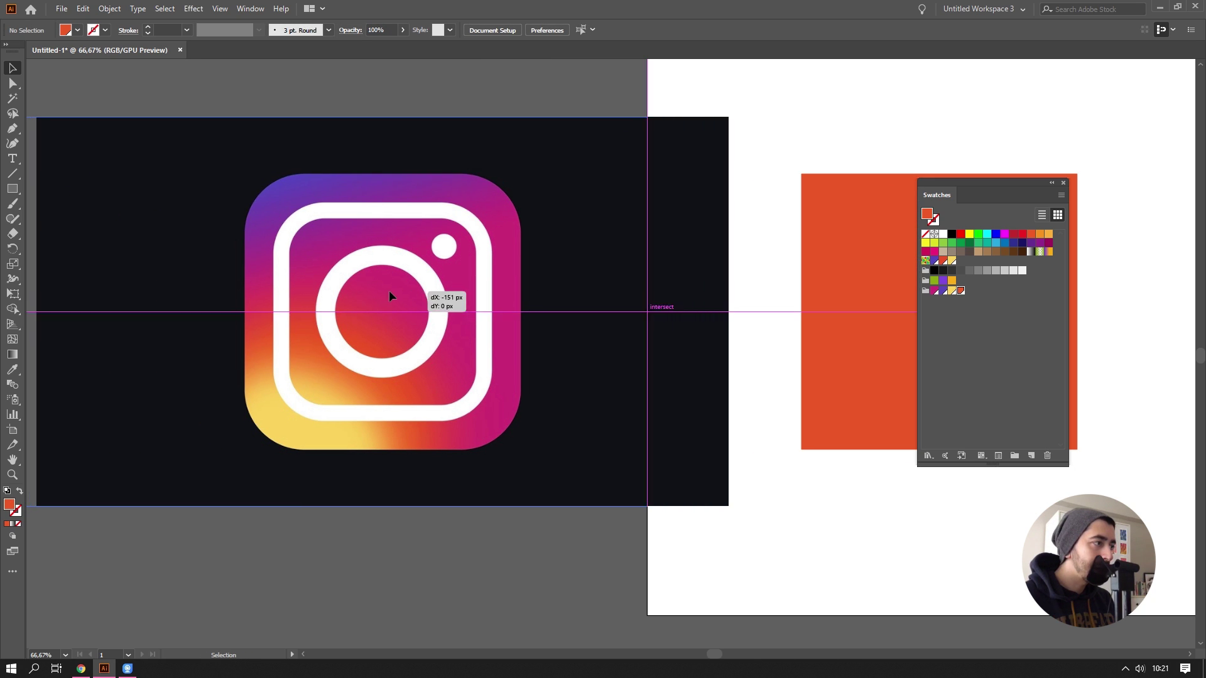
pyautogui.moveTo(389, 290); pyautogui.dragTo(295, 290)
pyautogui.click(232, 95)
# Step: Clip the reference image to a rectangle framing the icon (Ctrl+7)
pyautogui.click(13, 188)
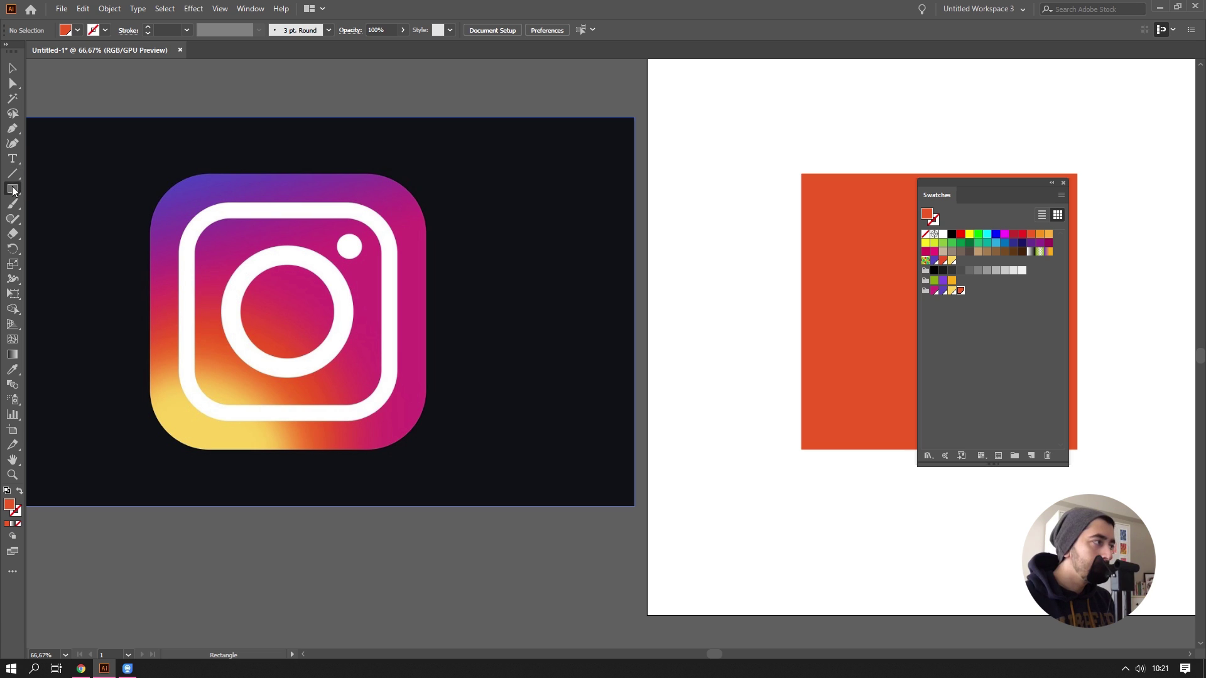
pyautogui.moveTo(127, 158); pyautogui.dragTo(446, 471)
pyautogui.press('v')
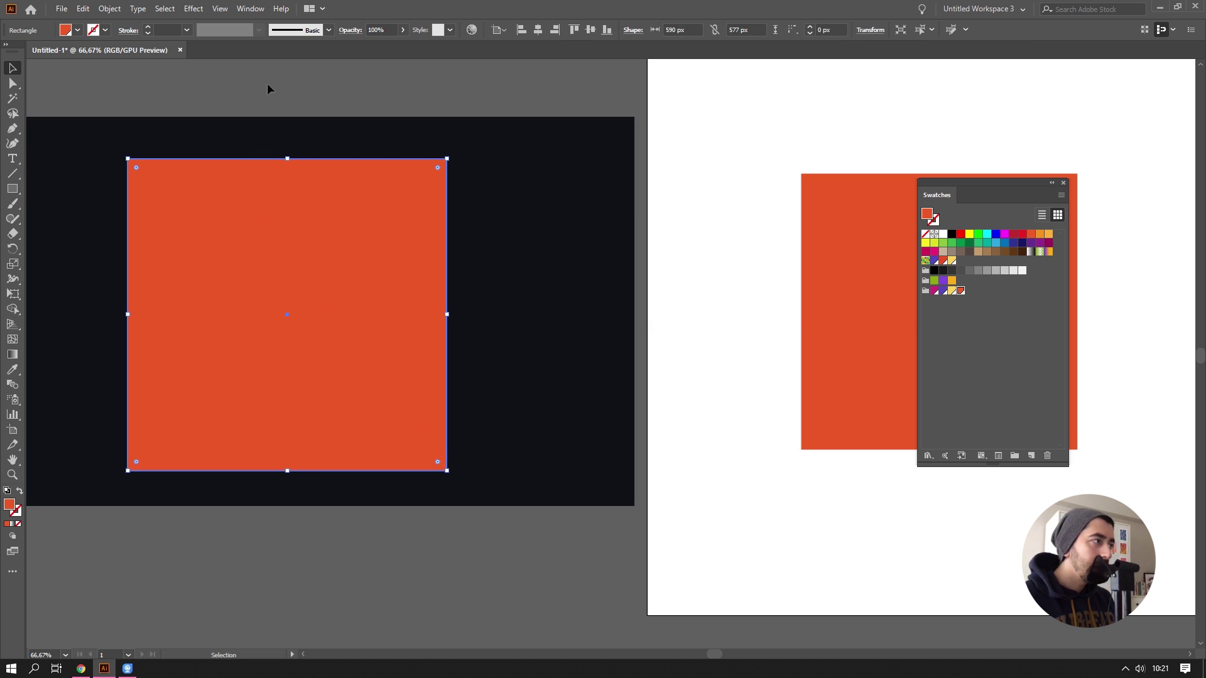
pyautogui.click(269, 89)
pyautogui.click(301, 198)
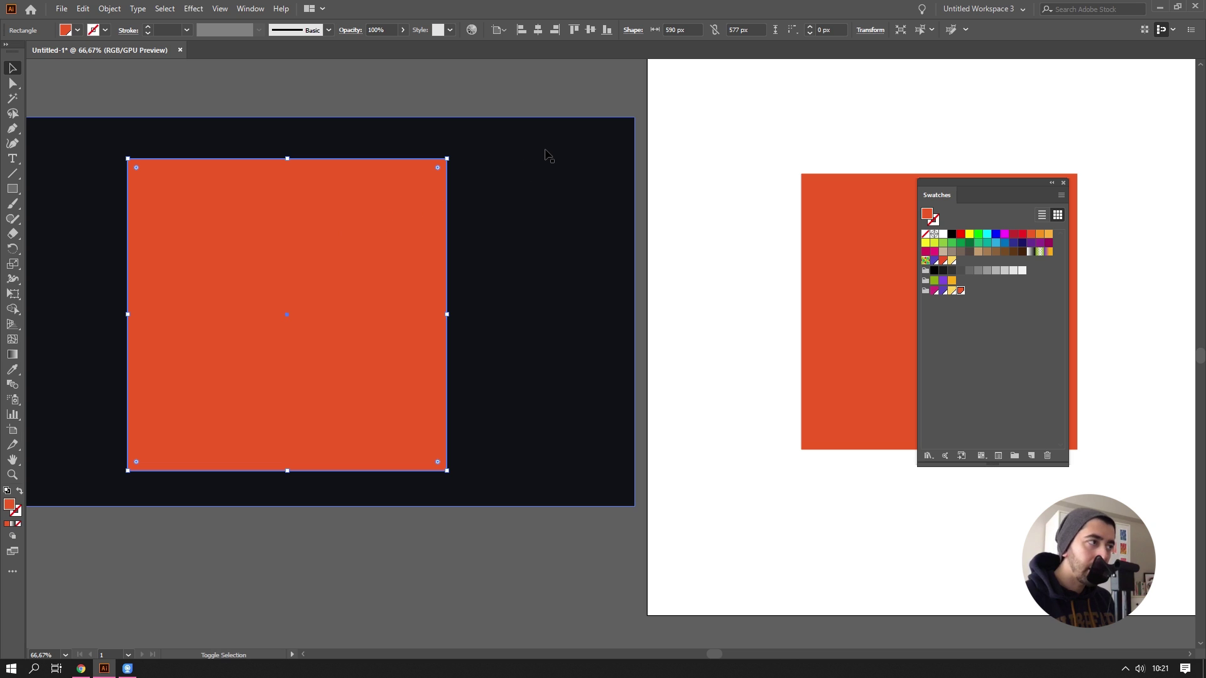
pyautogui.keyDown('shift'); pyautogui.click(507, 267); pyautogui.keyUp('shift')
pyautogui.press('a')
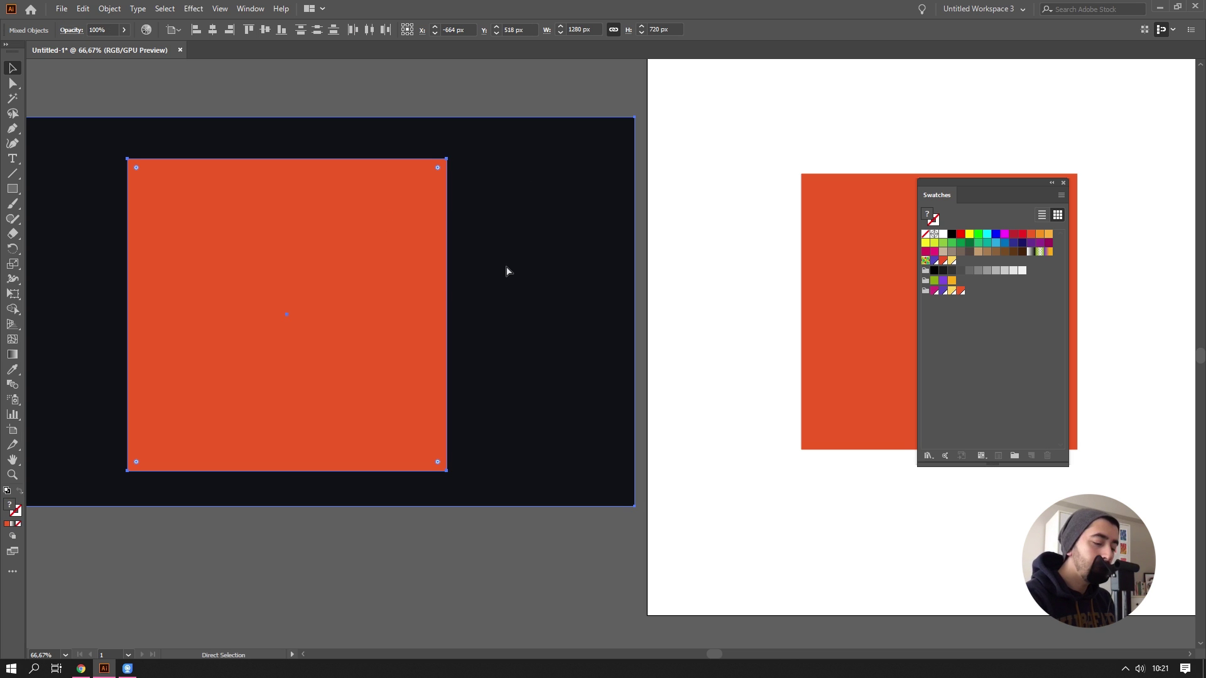
pyautogui.hotkey('ctrl', '7')
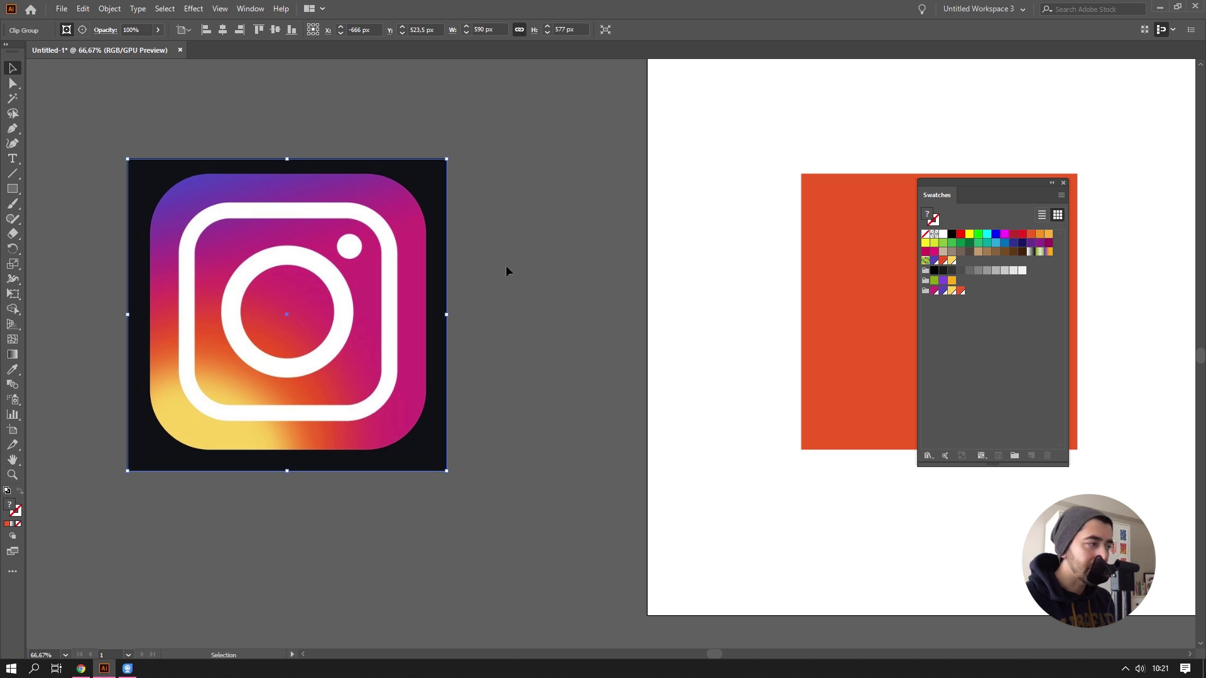
# Step: Move the cropped reference image up and right toward the artboard
pyautogui.click(524, 329)
pyautogui.moveTo(523, 329); pyautogui.dragTo(478, 328)
pyautogui.moveTo(339, 317); pyautogui.dragTo(501, 329)
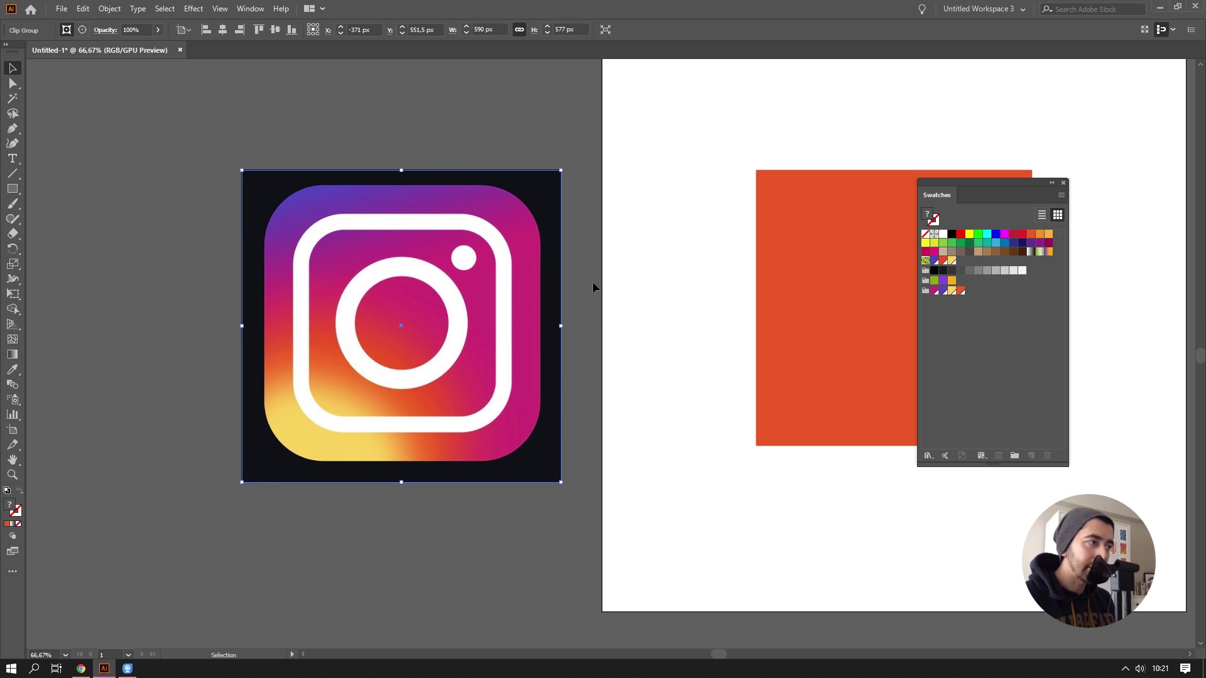
pyautogui.click(654, 339)
pyautogui.moveTo(653, 339); pyautogui.dragTo(460, 379)
pyautogui.moveTo(301, 312); pyautogui.dragTo(364, 277)
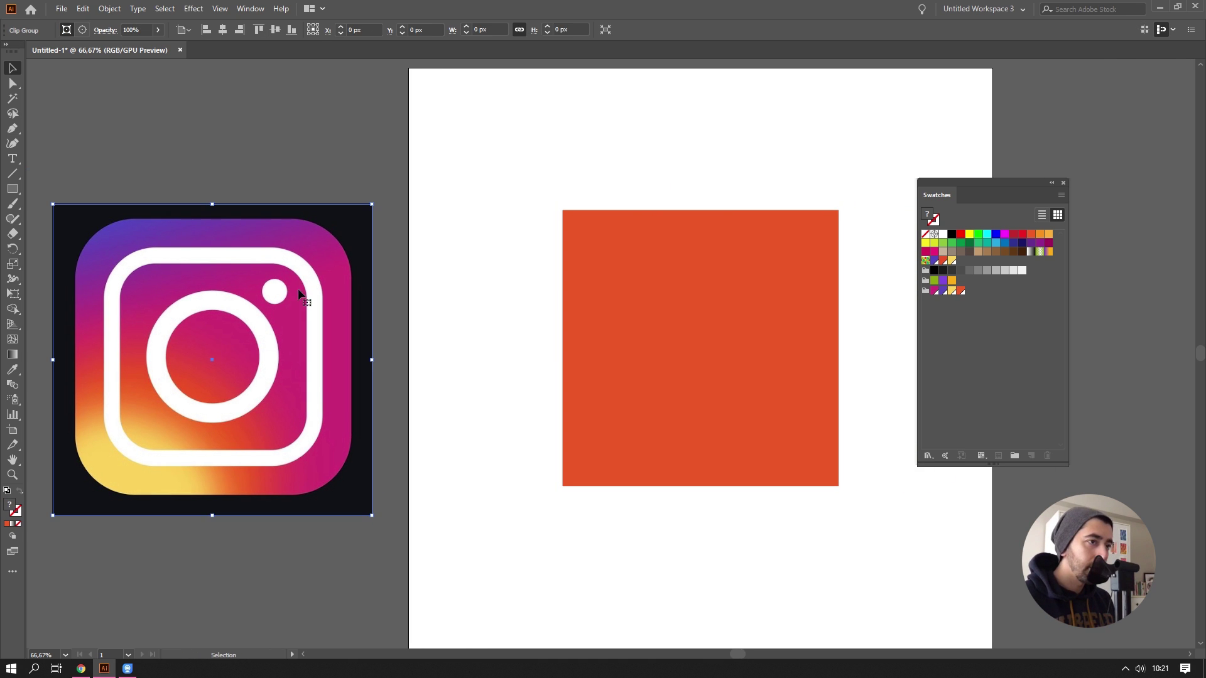
# Step: Give the square a freeform gradient with Draw set to Points and the top-right colour point selected
pyautogui.click(608, 286)
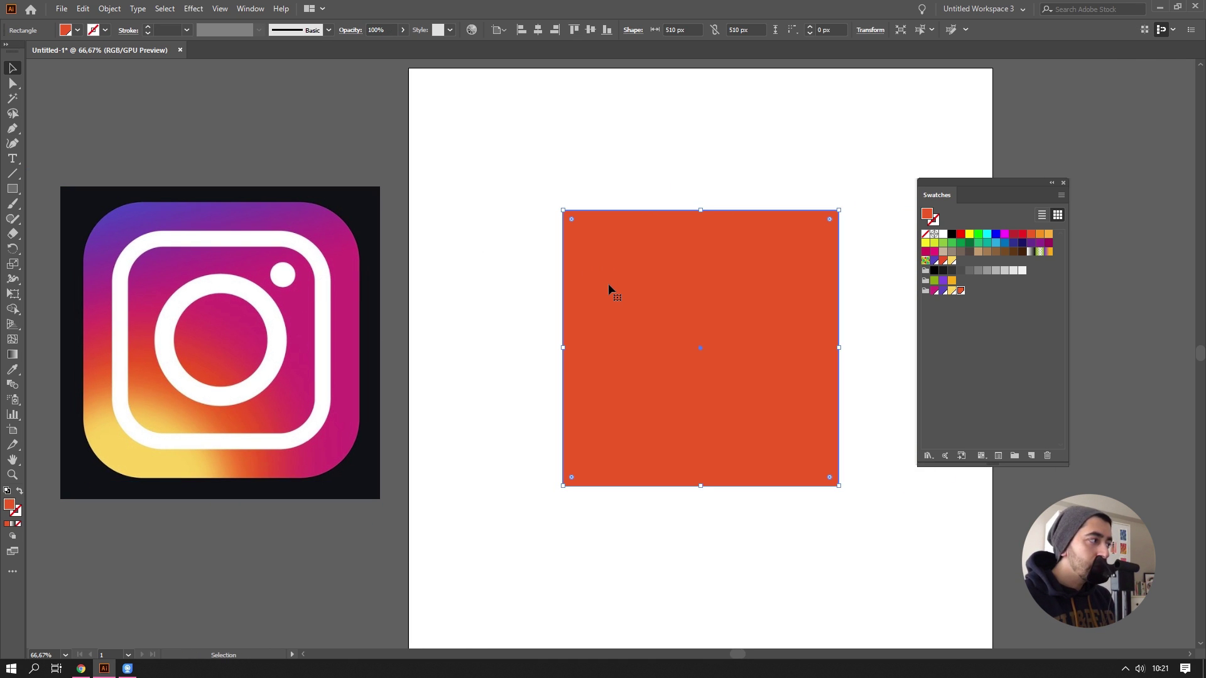
pyautogui.click(14, 355)
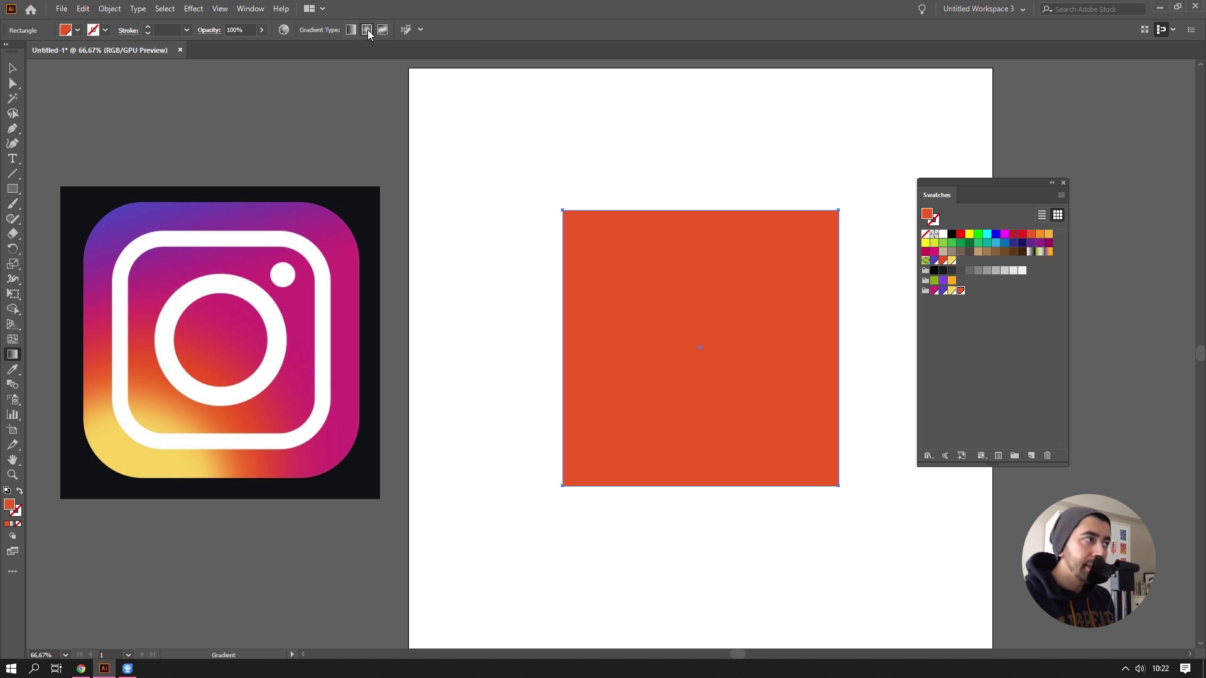
pyautogui.click(351, 30)
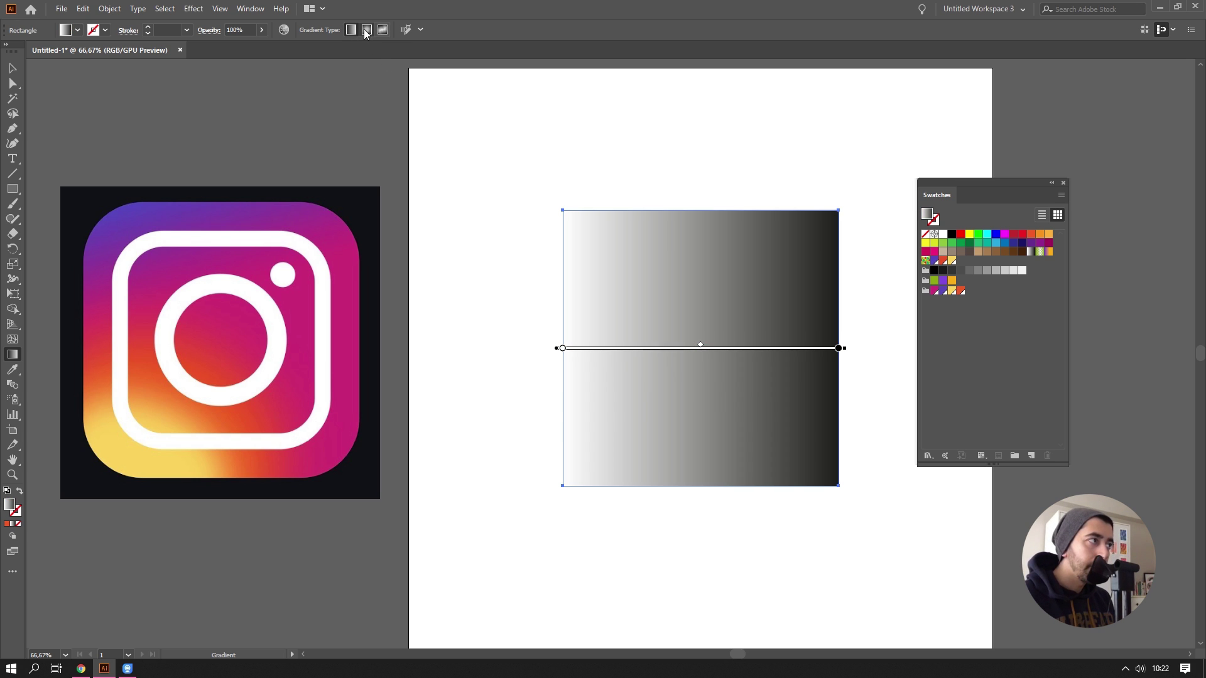
pyautogui.click(365, 30)
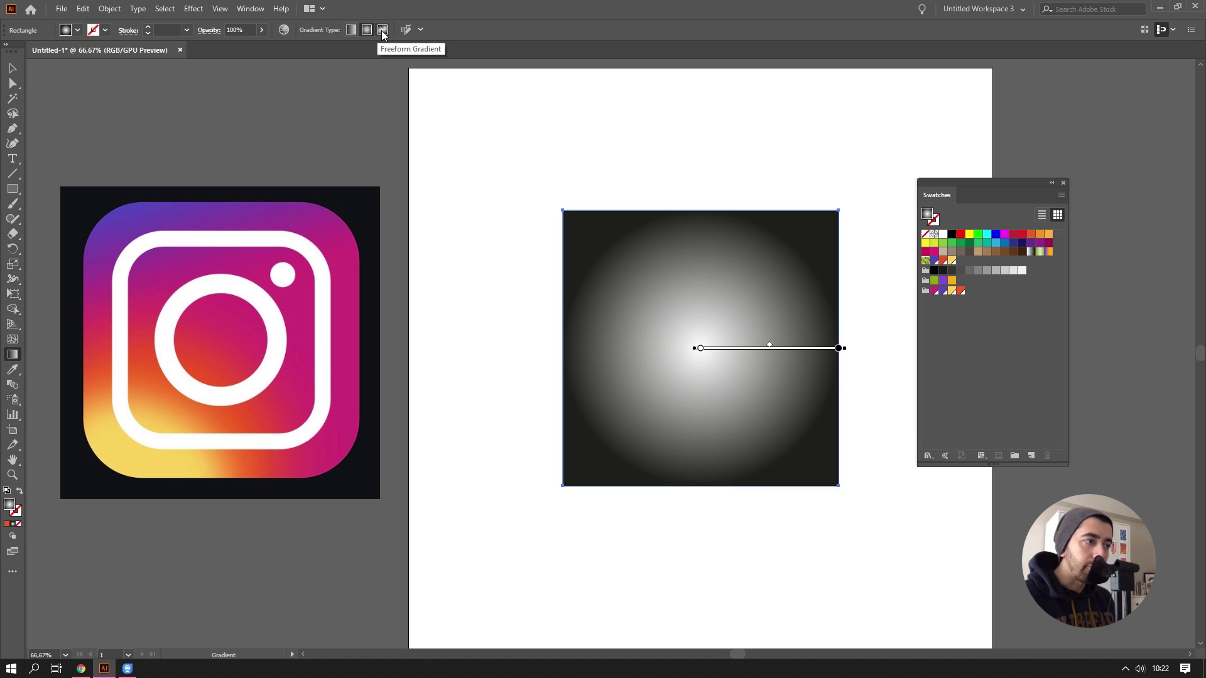
pyautogui.click(381, 30)
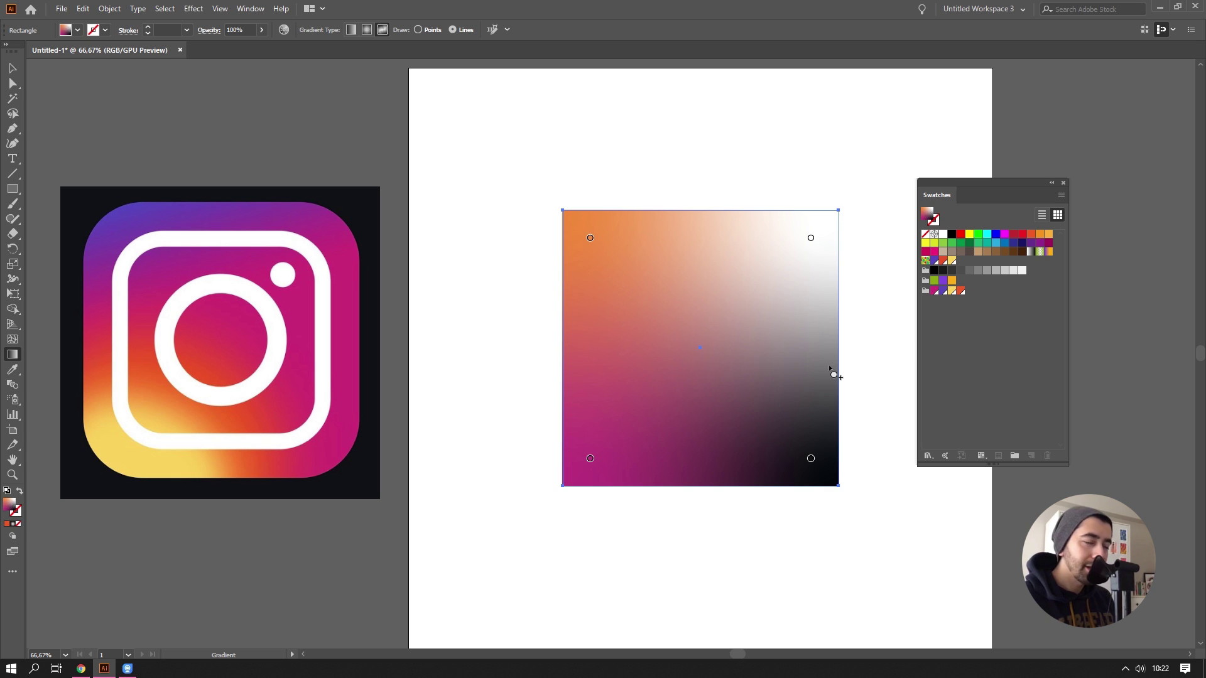
pyautogui.click(810, 239)
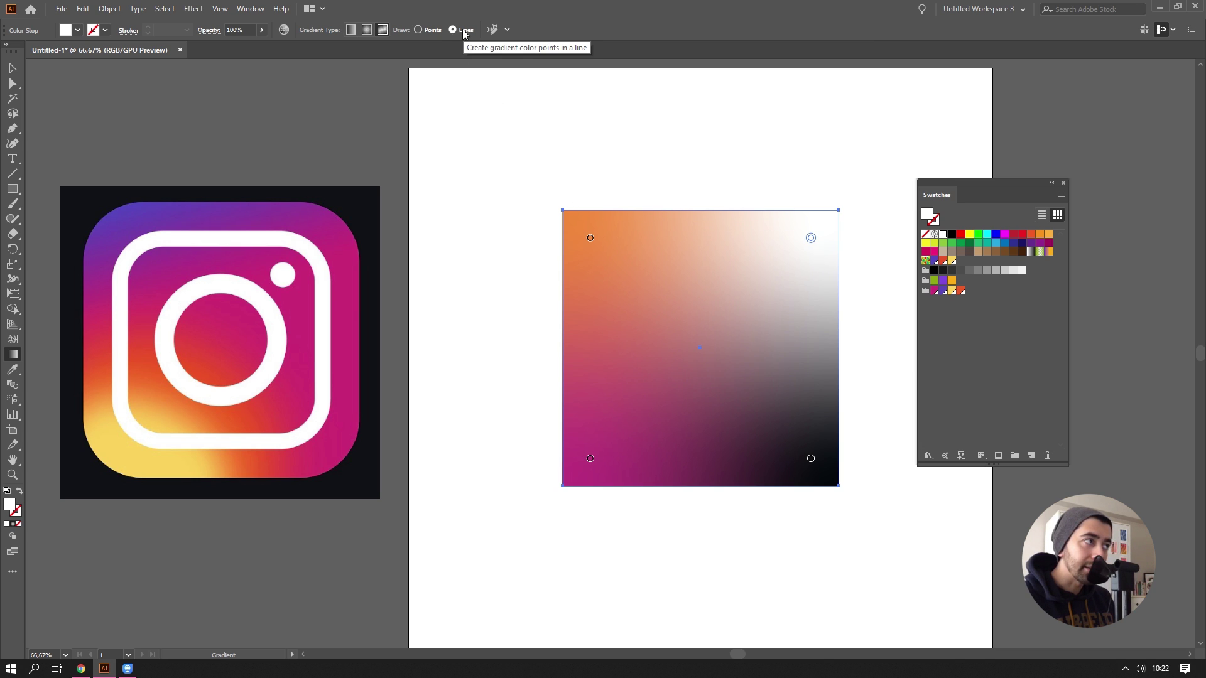
pyautogui.click(420, 29)
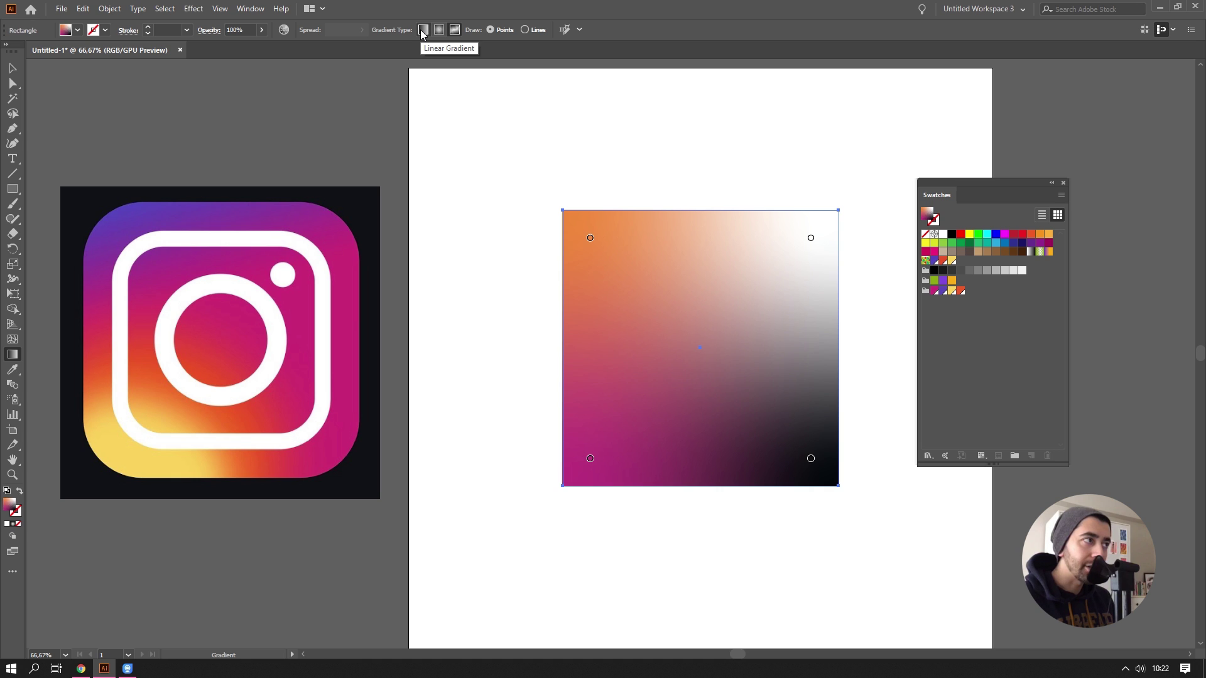
pyautogui.click(811, 239)
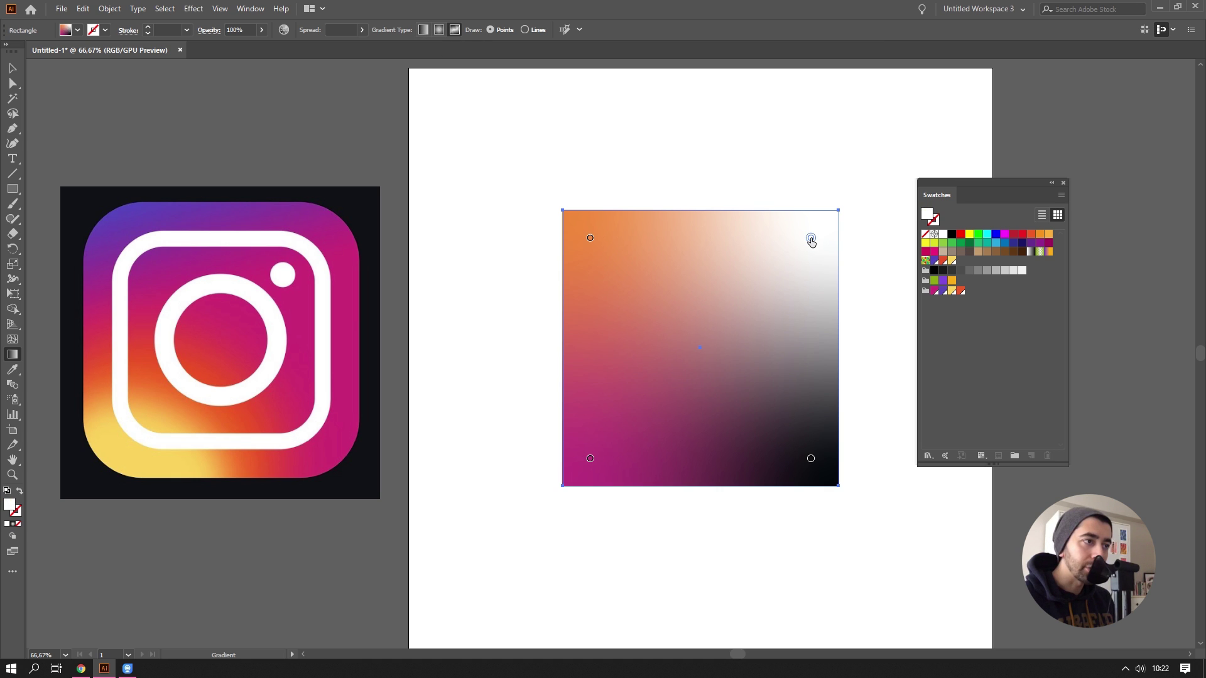
# Step: Recolour the points: magenta top-right, purple top-left, orange bottom-right, yellow bottom-left
pyautogui.click(933, 291)
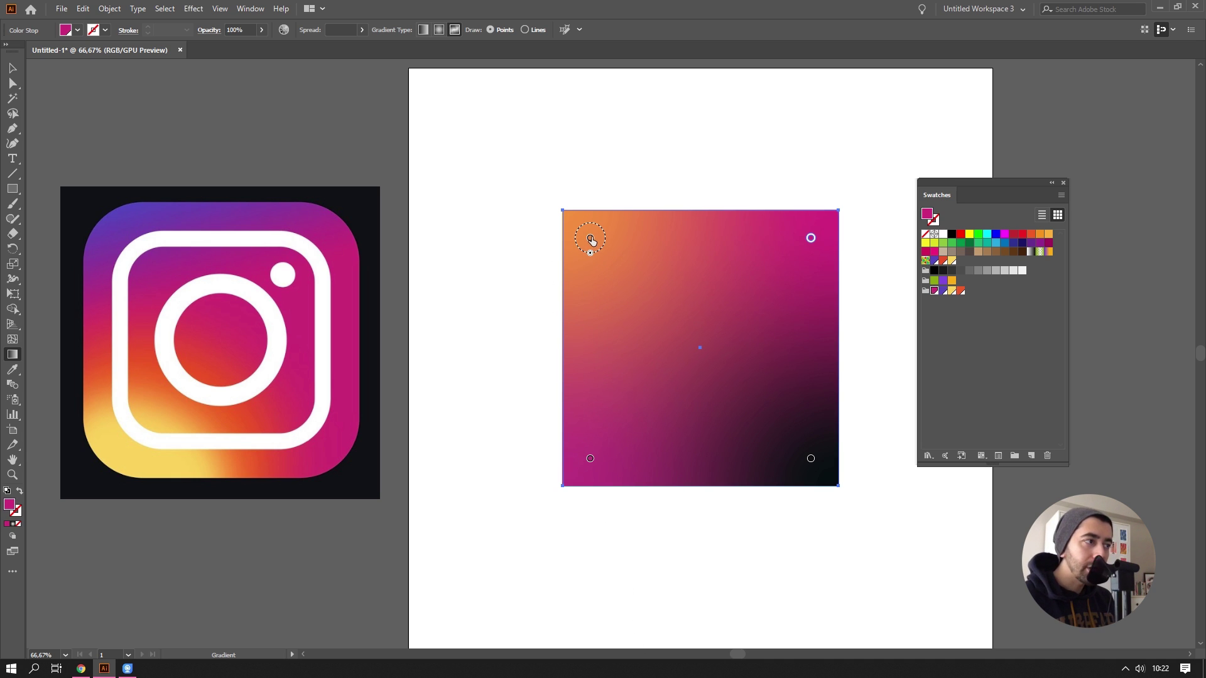
pyautogui.click(590, 239)
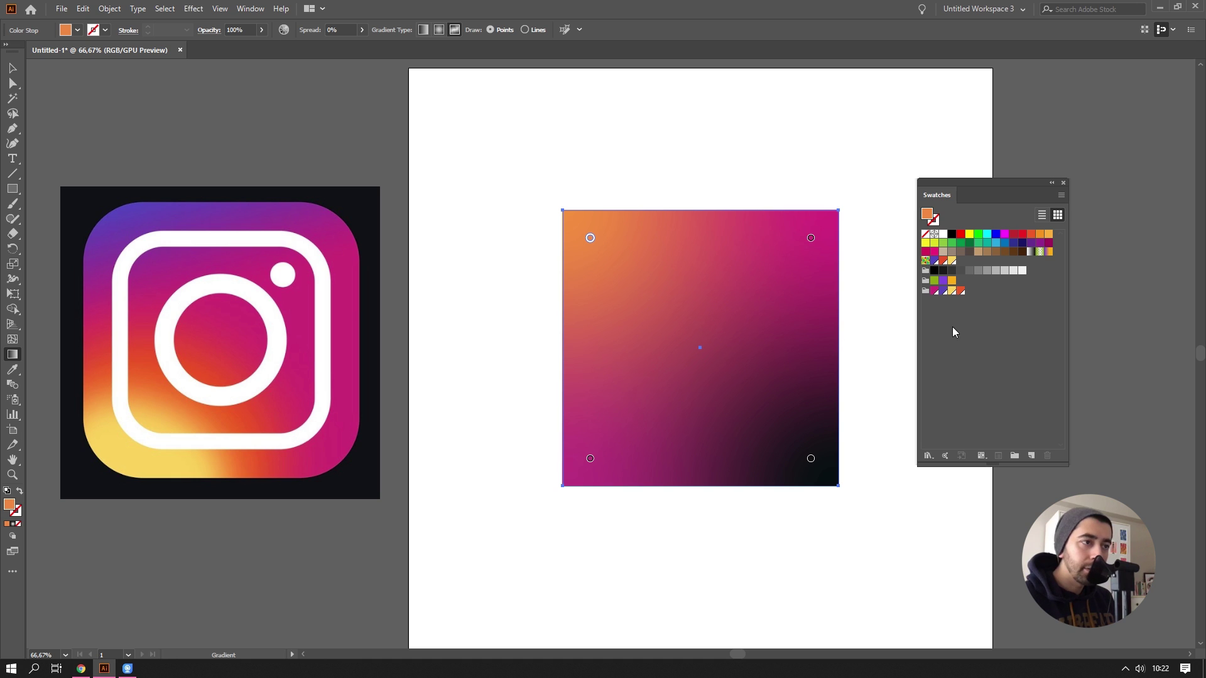
pyautogui.click(943, 291)
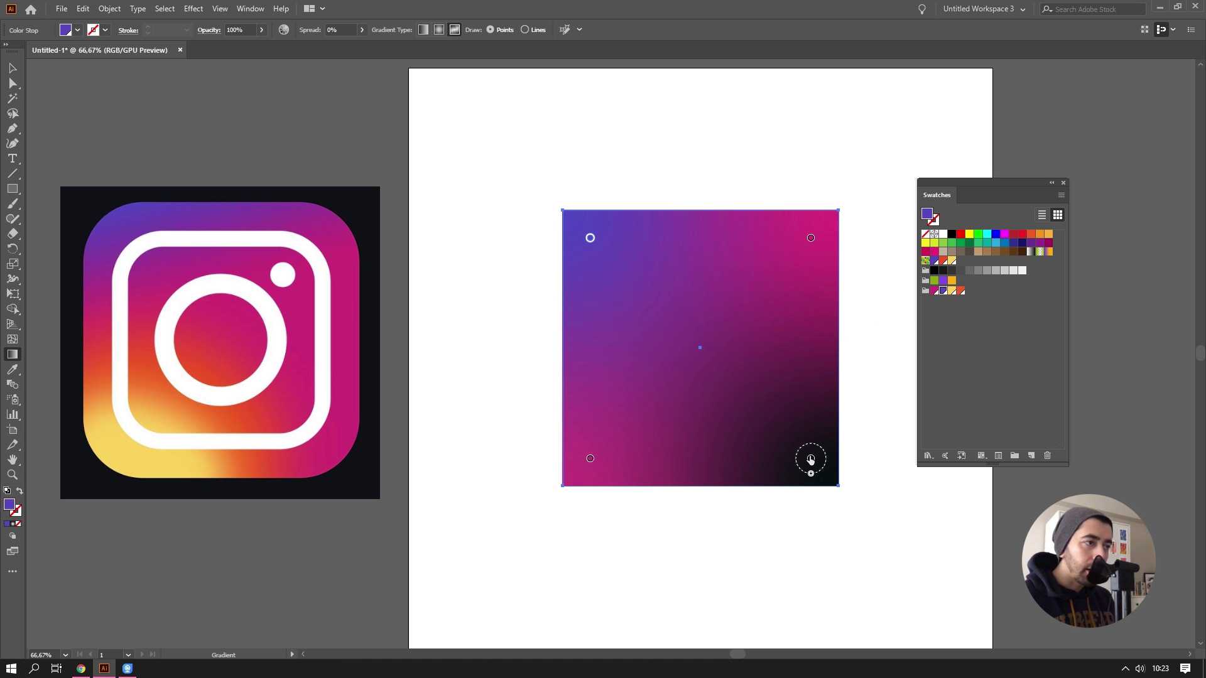
pyautogui.click(810, 458)
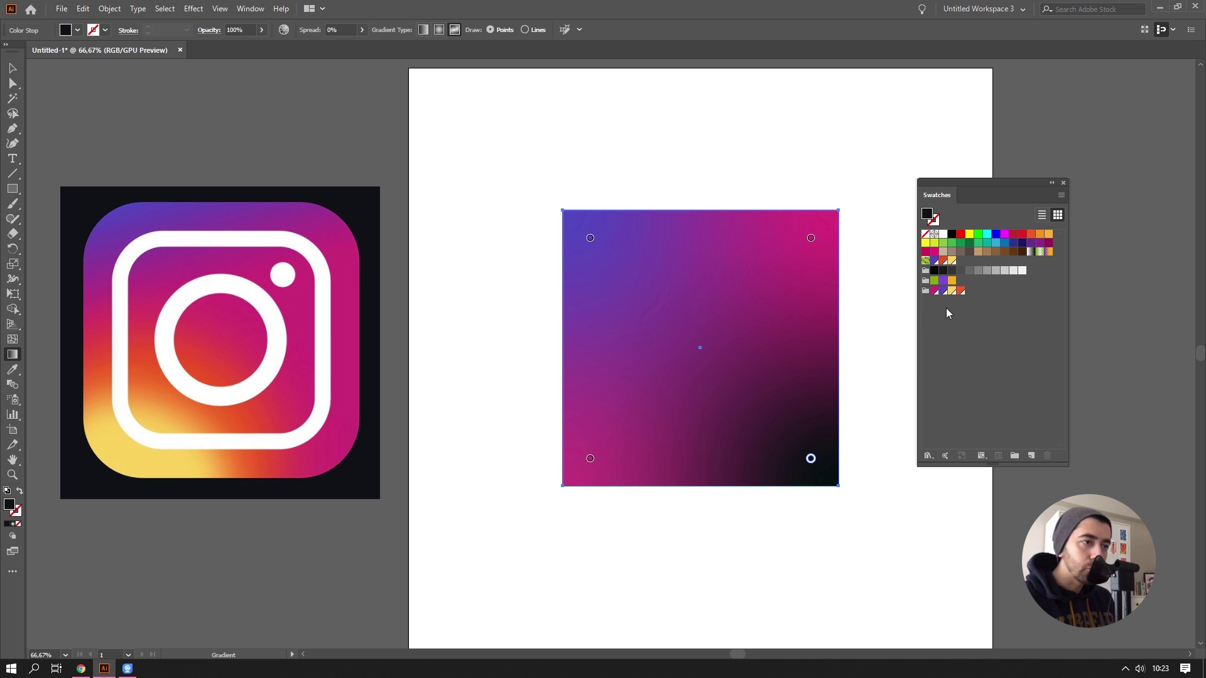
pyautogui.click(960, 290)
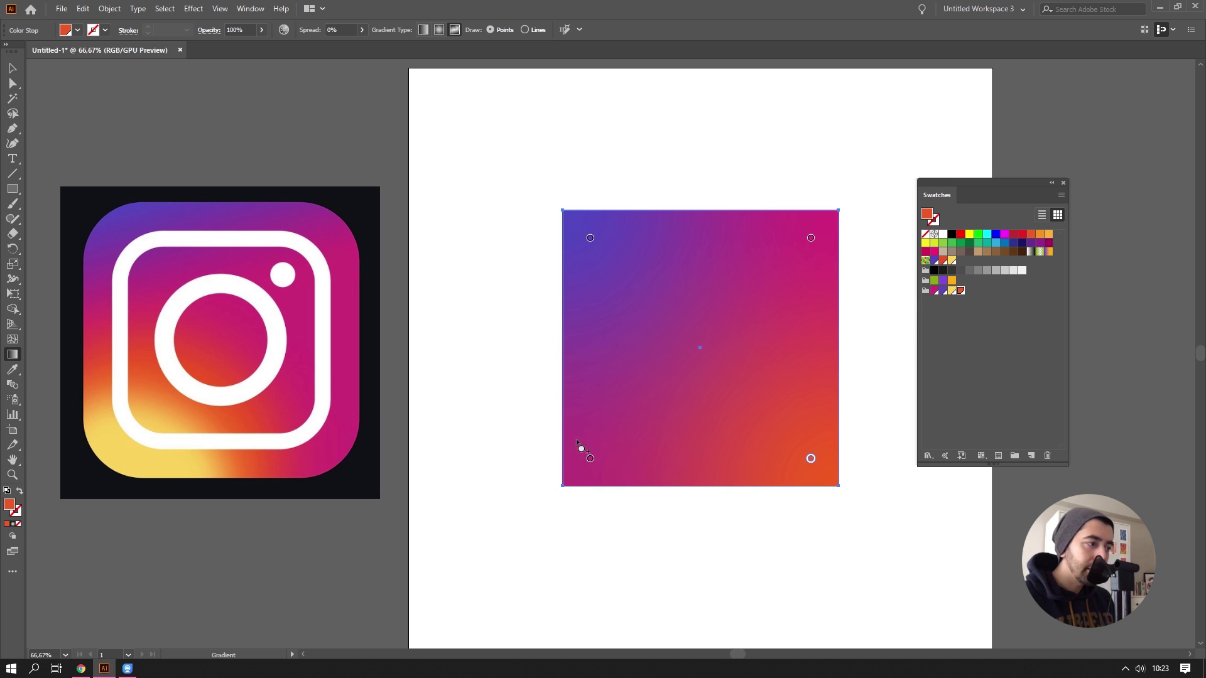
pyautogui.click(590, 458)
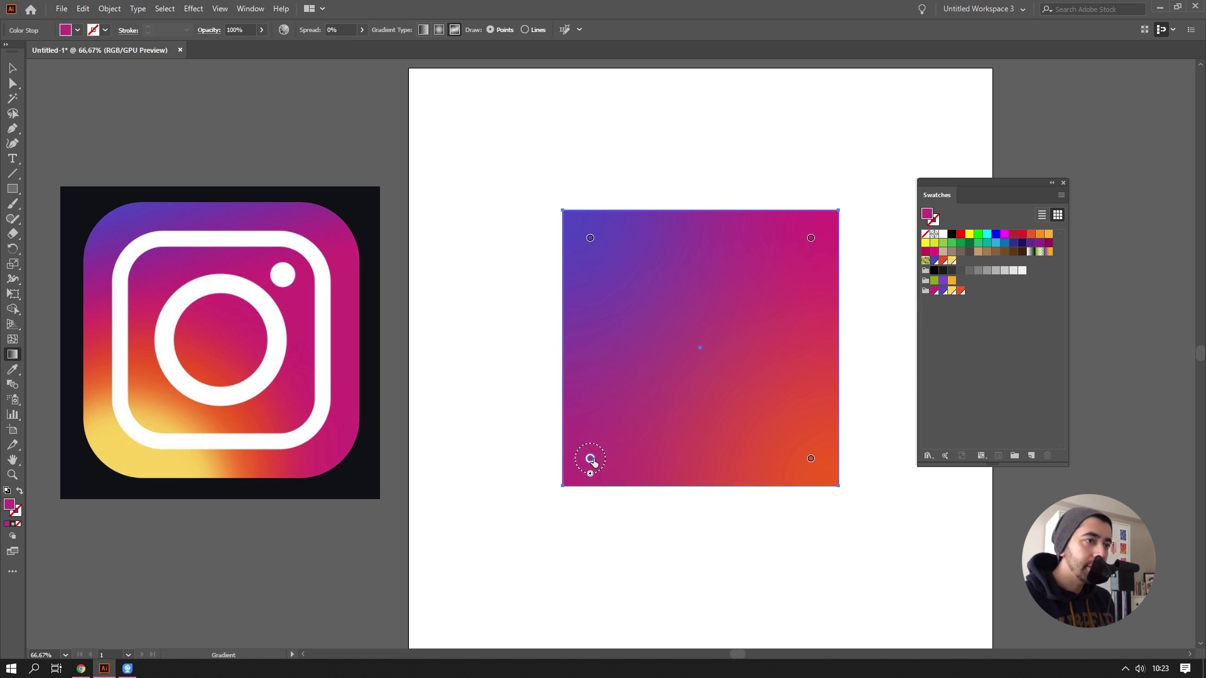
pyautogui.click(950, 291)
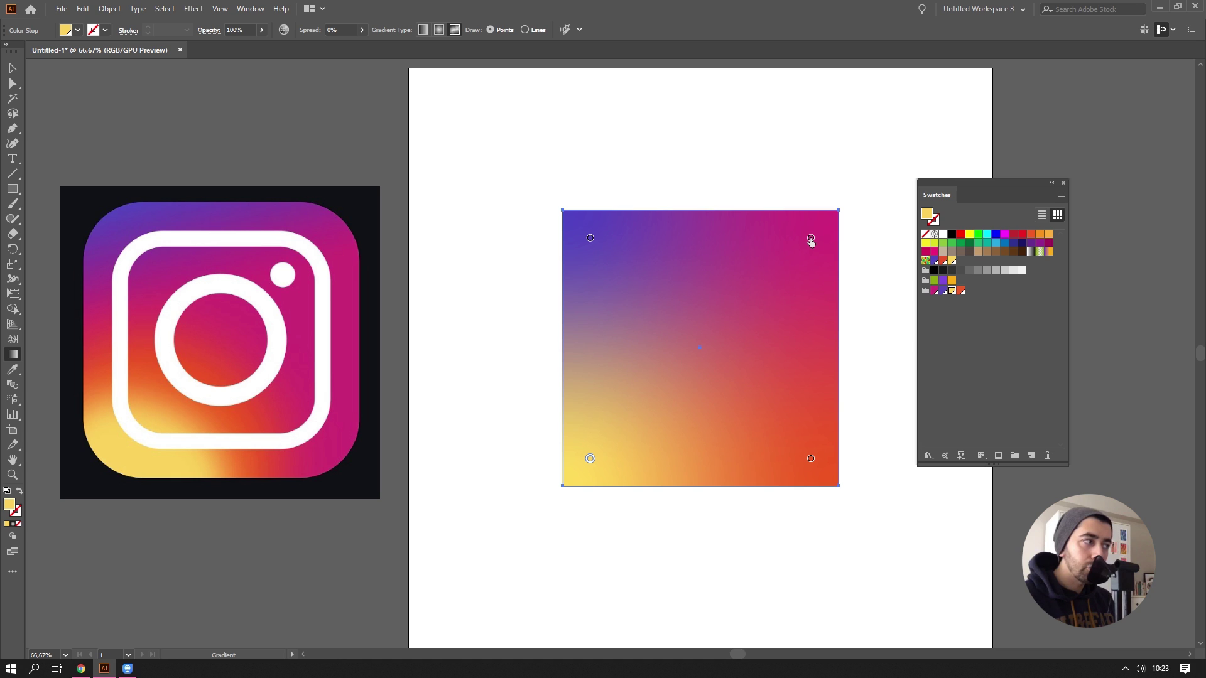
# Step: Move magenta toward right-centre, orange to centre-left as orange-red, and purple up to the top edge
pyautogui.moveTo(810, 239); pyautogui.dragTo(764, 324)
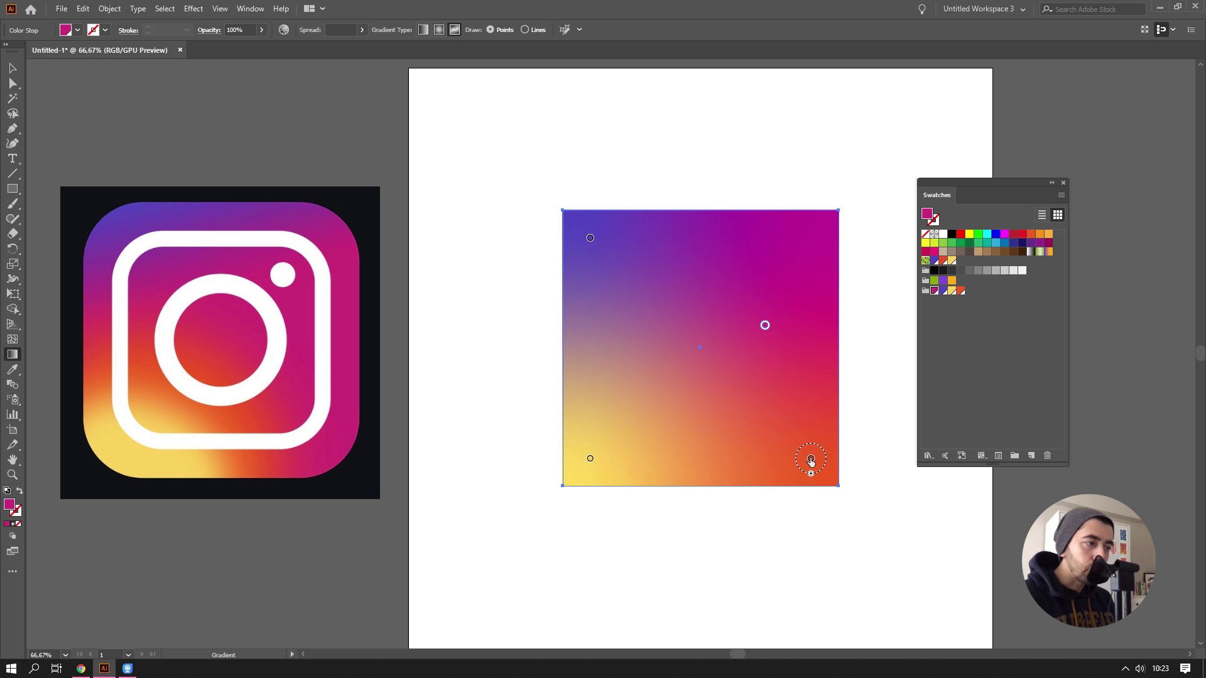
pyautogui.moveTo(810, 459); pyautogui.dragTo(641, 367)
pyautogui.click(146, 368)
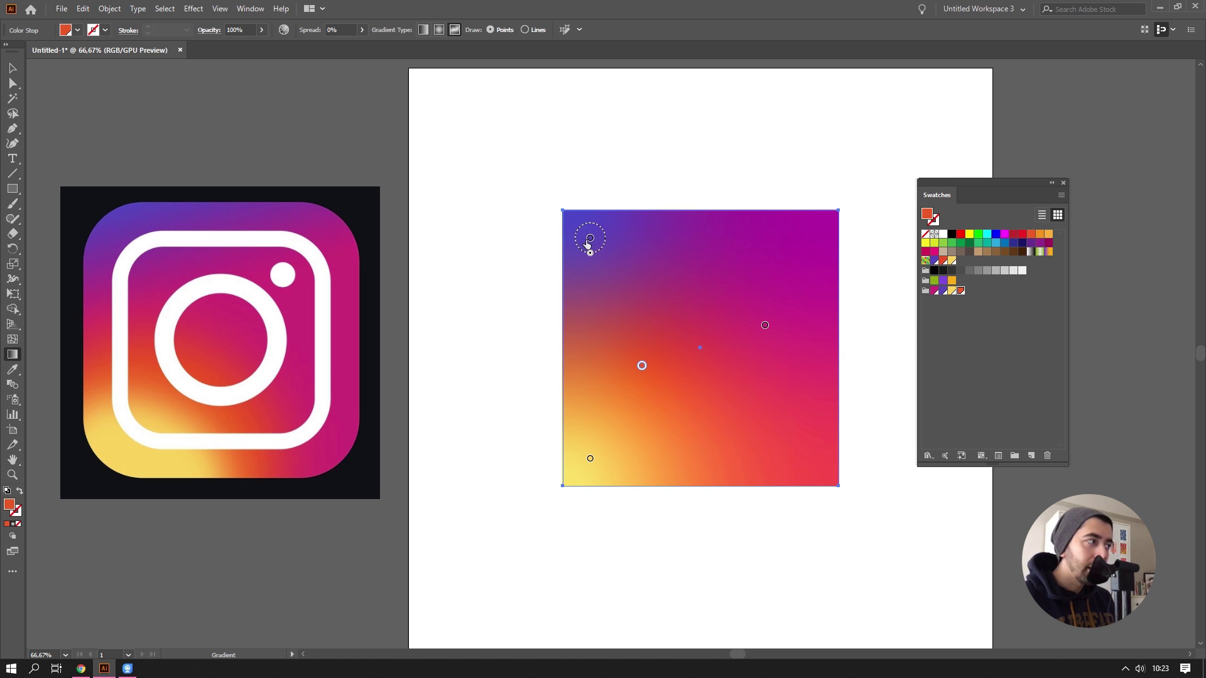
pyautogui.click(590, 237)
pyautogui.moveTo(590, 237); pyautogui.dragTo(622, 218)
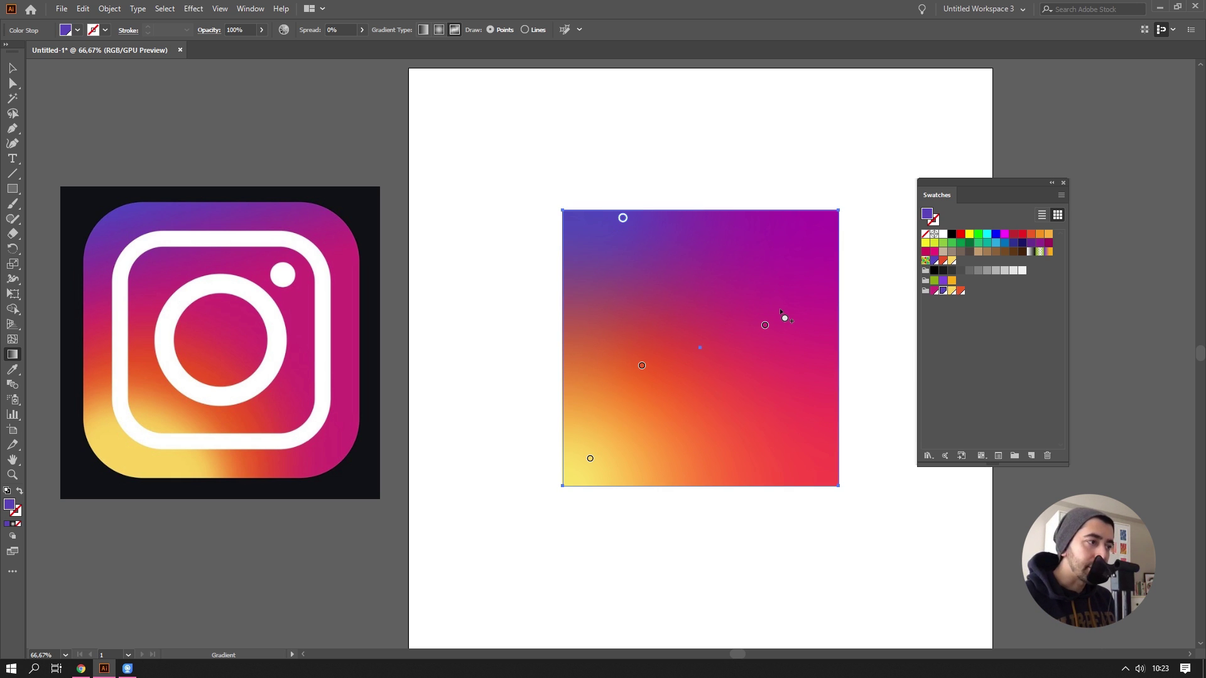
# Step: Widen the spread of the yellow and orange-red points and nudge the magenta point right
pyautogui.click(590, 460)
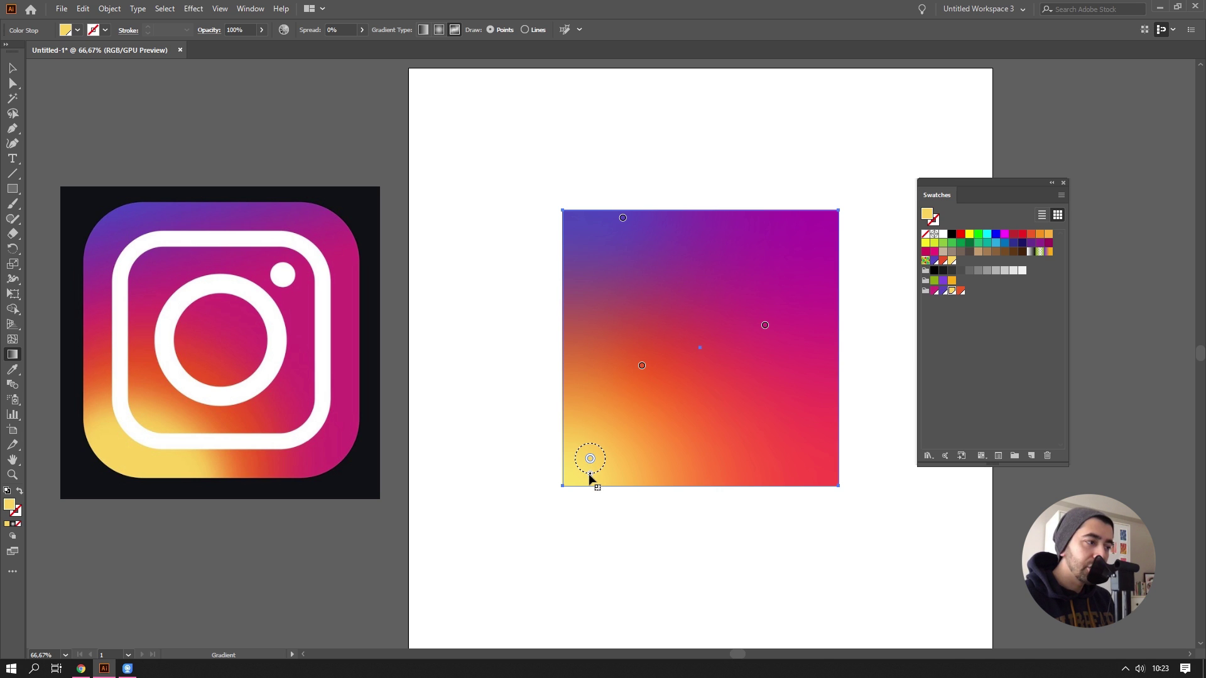
pyautogui.moveTo(590, 475); pyautogui.dragTo(591, 481)
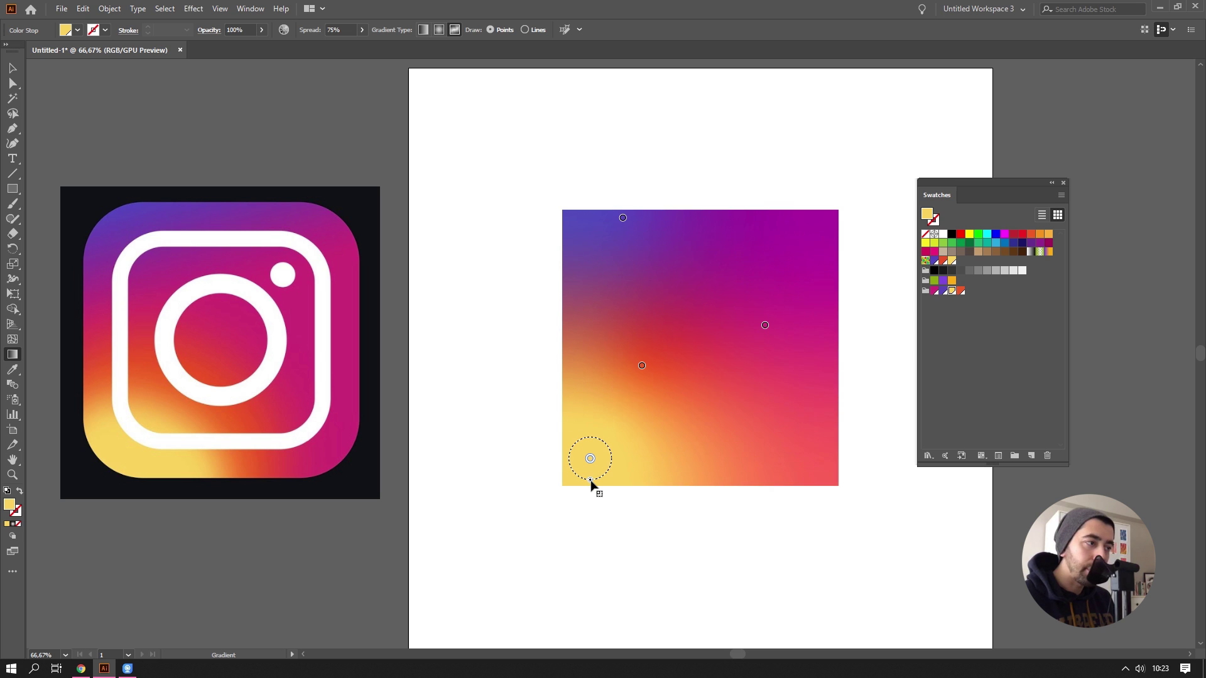
pyautogui.click(641, 366)
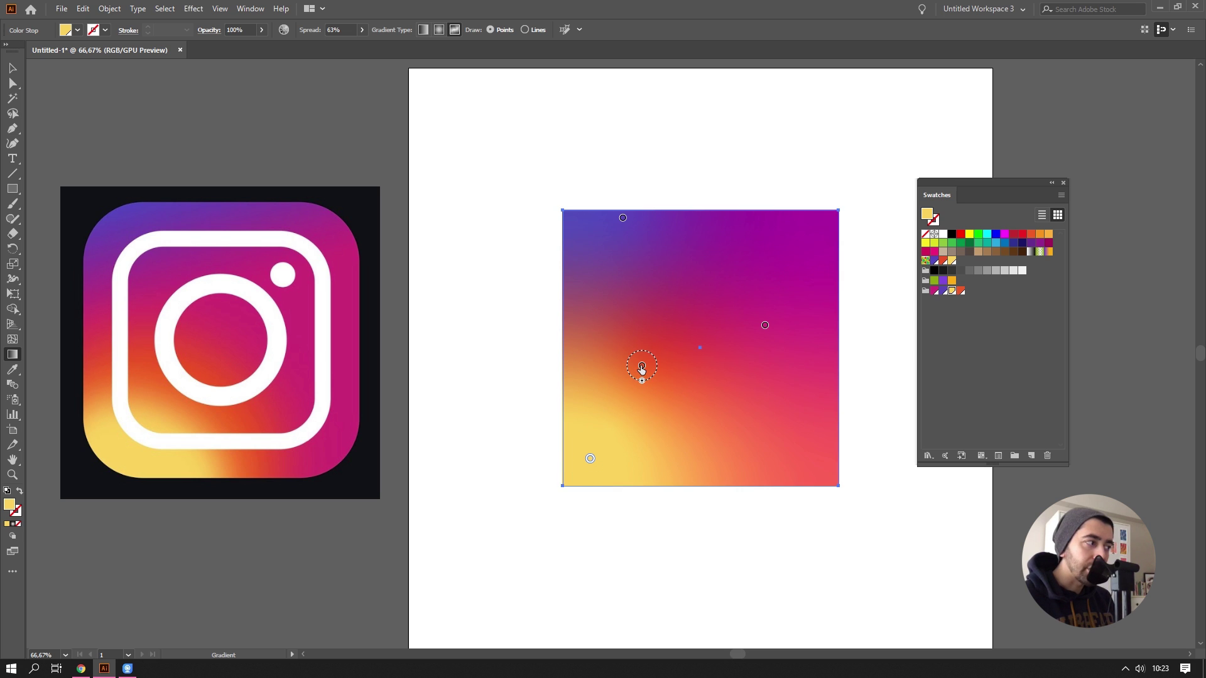
pyautogui.click(641, 368)
pyautogui.moveTo(641, 381); pyautogui.dragTo(641, 386)
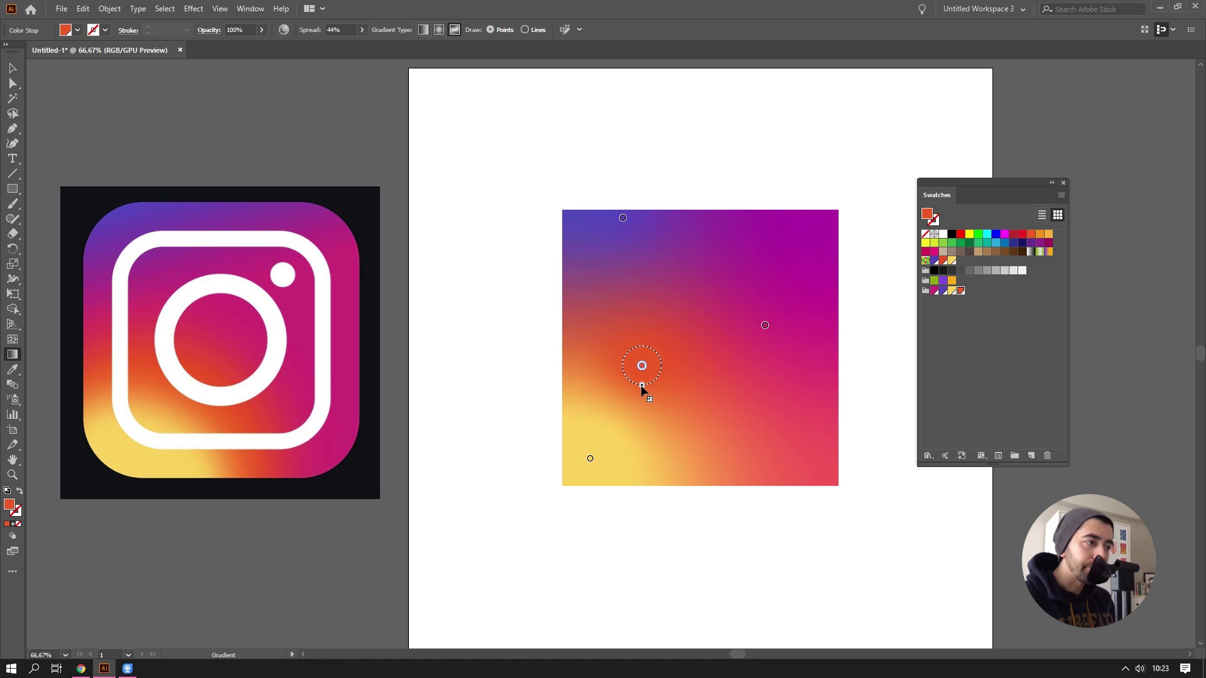
pyautogui.moveTo(764, 327); pyautogui.dragTo(776, 322)
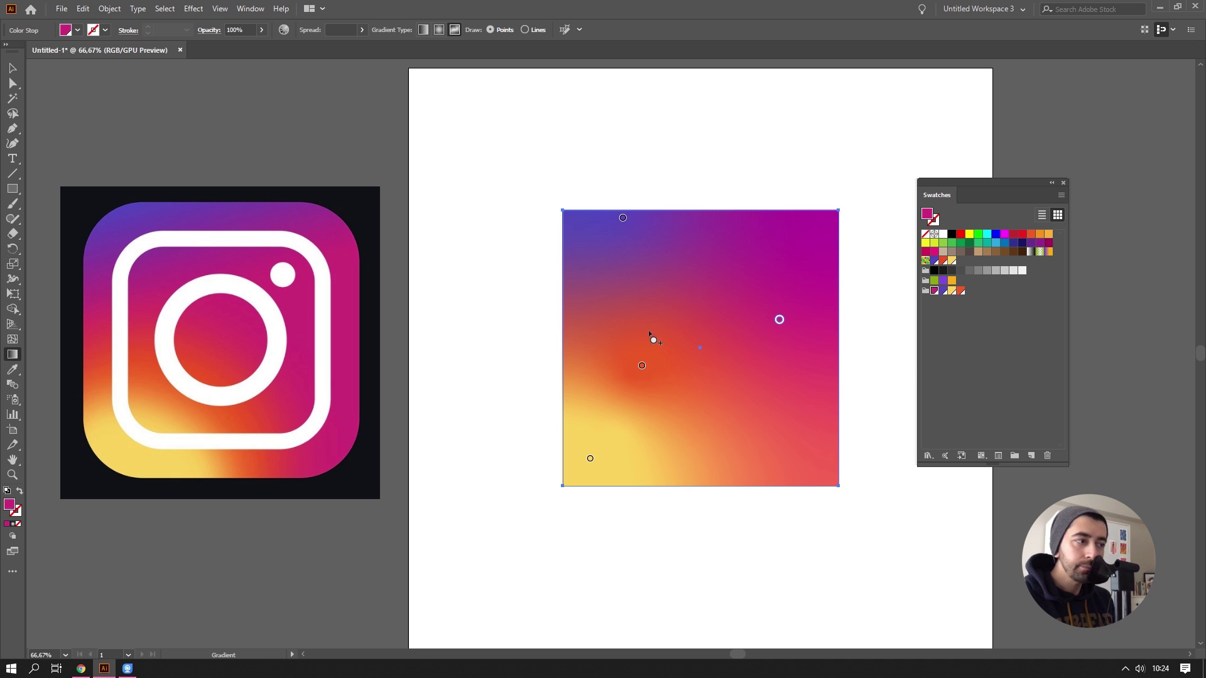
# Step: In Lines mode, draw a curved stop line from the orange-red point to the square's left edge
pyautogui.click(642, 366)
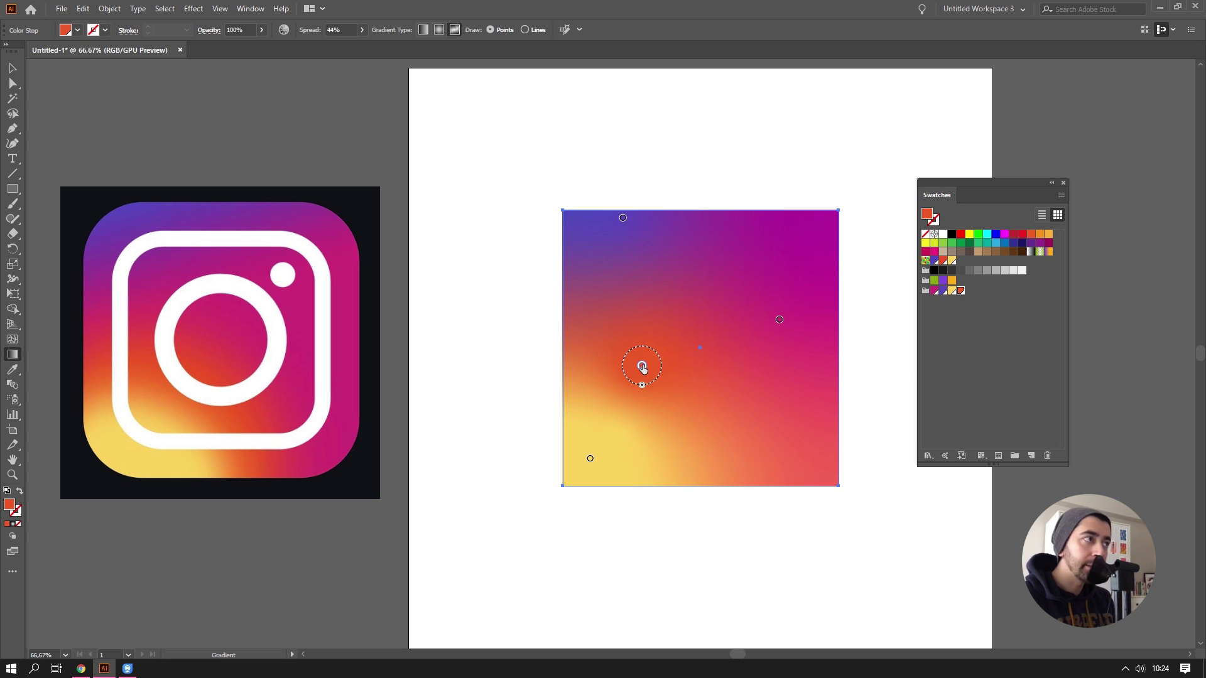
pyautogui.click(530, 30)
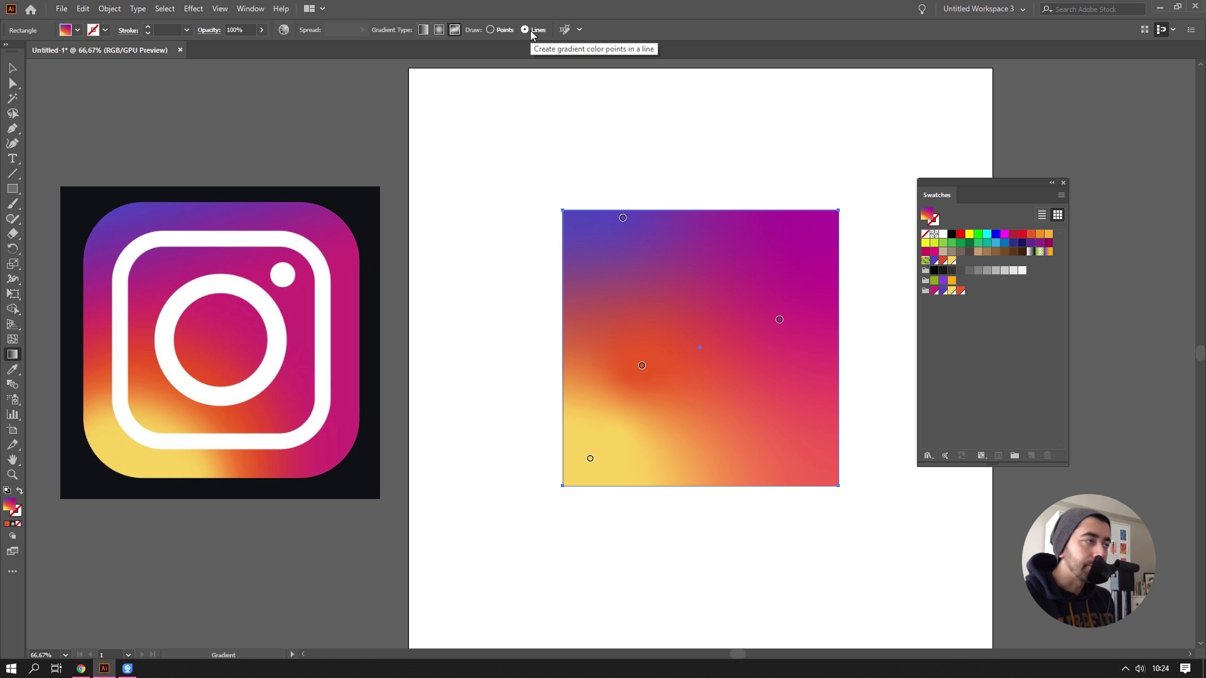
pyautogui.click(641, 366)
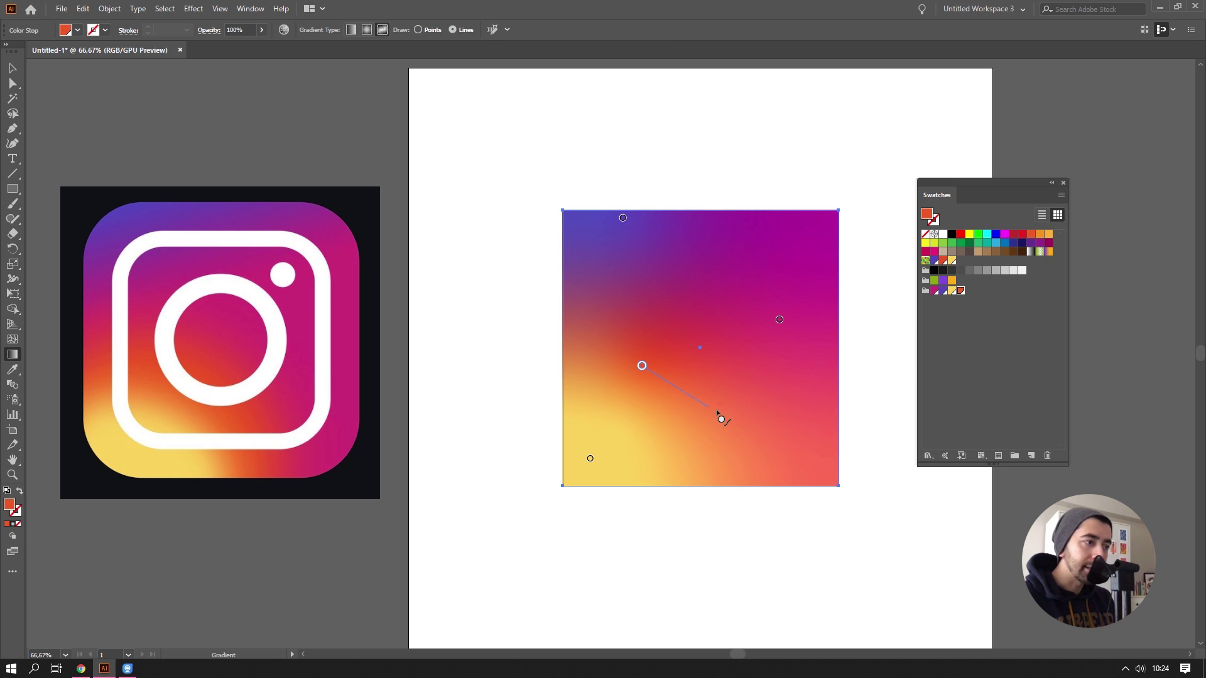
pyautogui.click(736, 468)
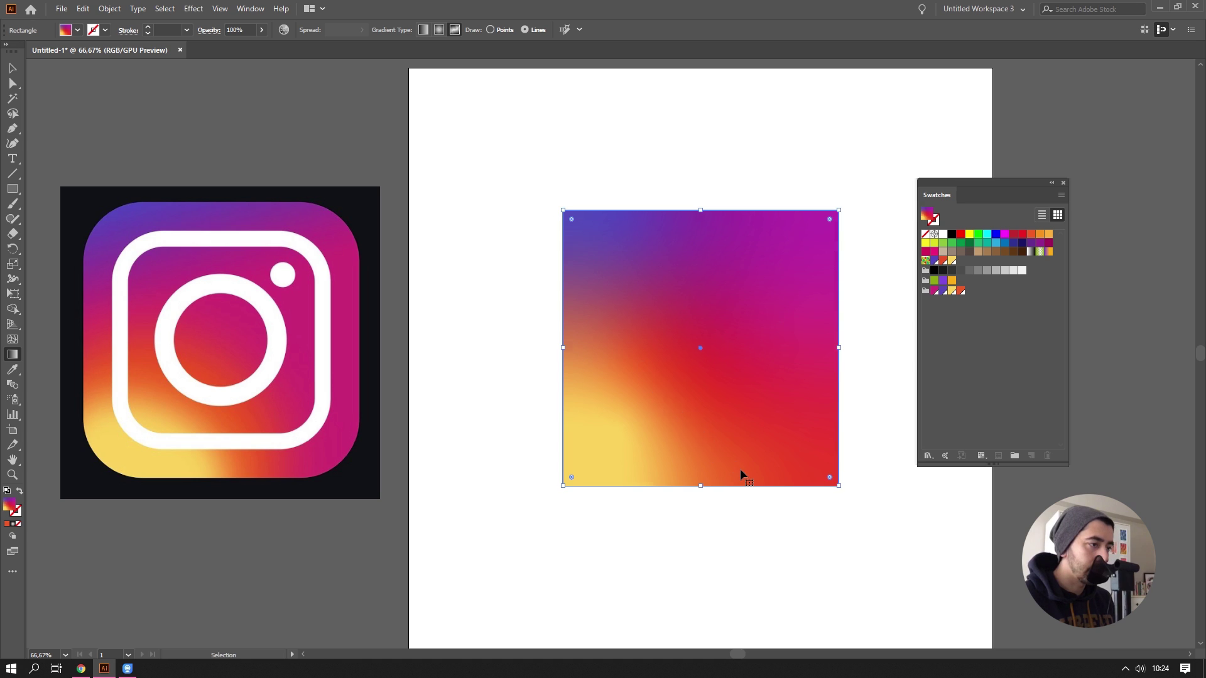
pyautogui.press('Delete')
pyautogui.click(641, 366)
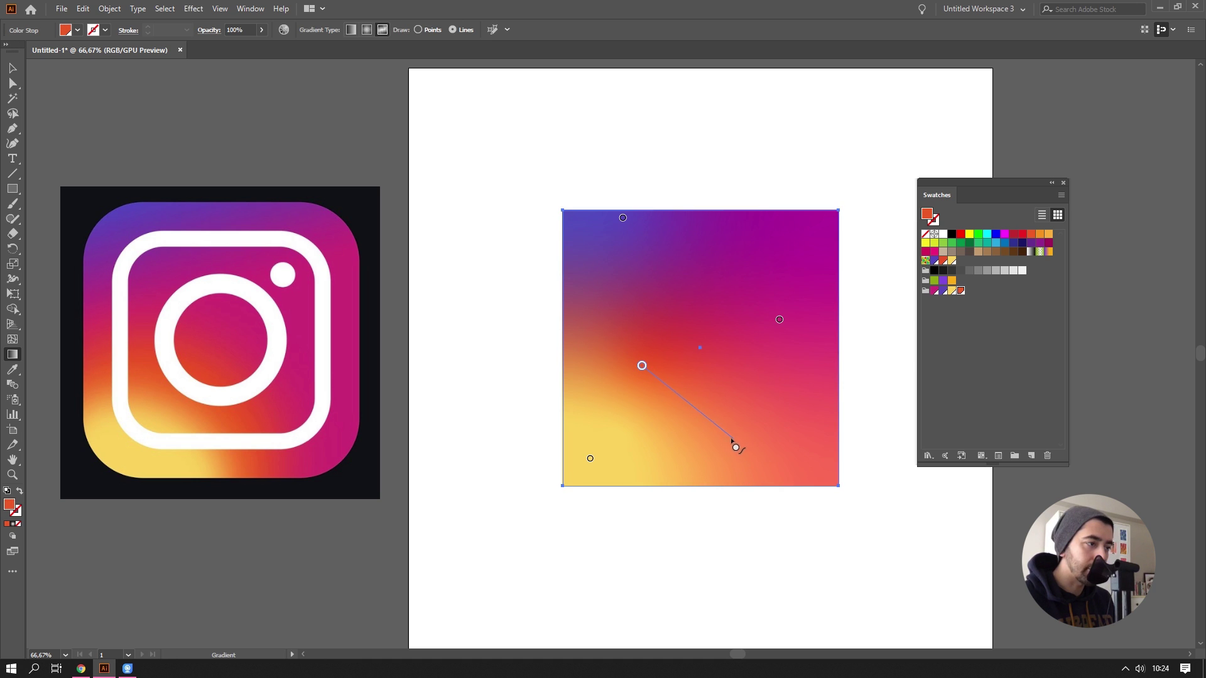
pyautogui.click(726, 440)
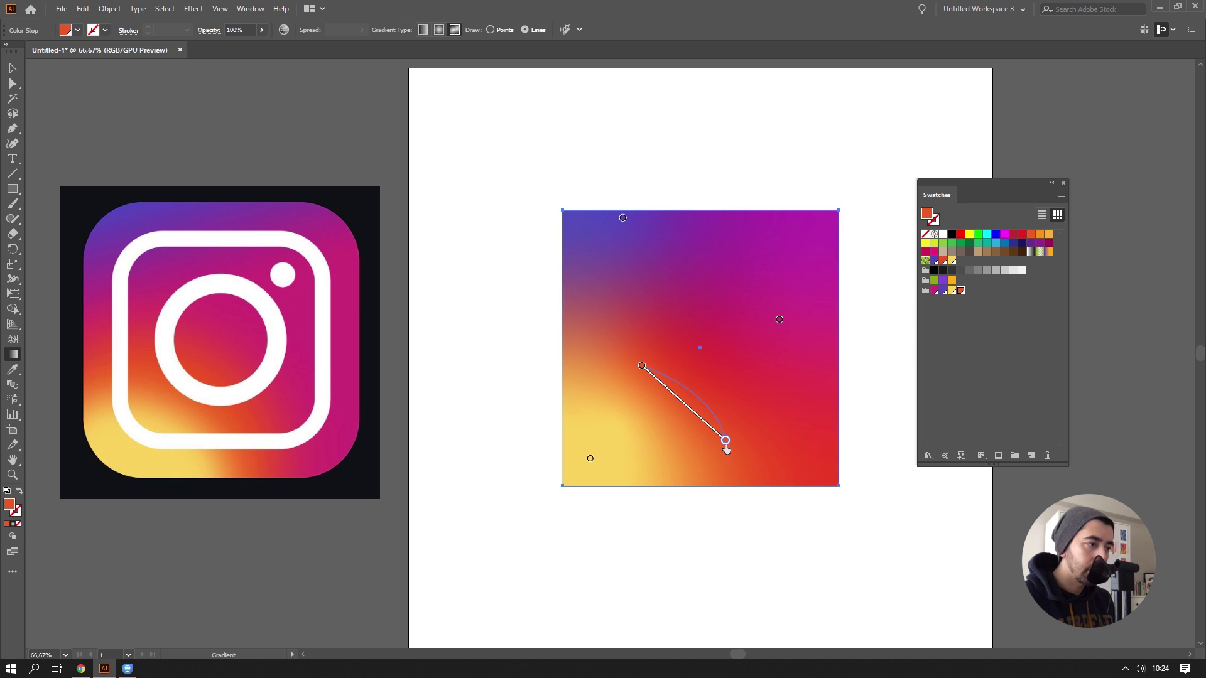
pyautogui.press('Escape')
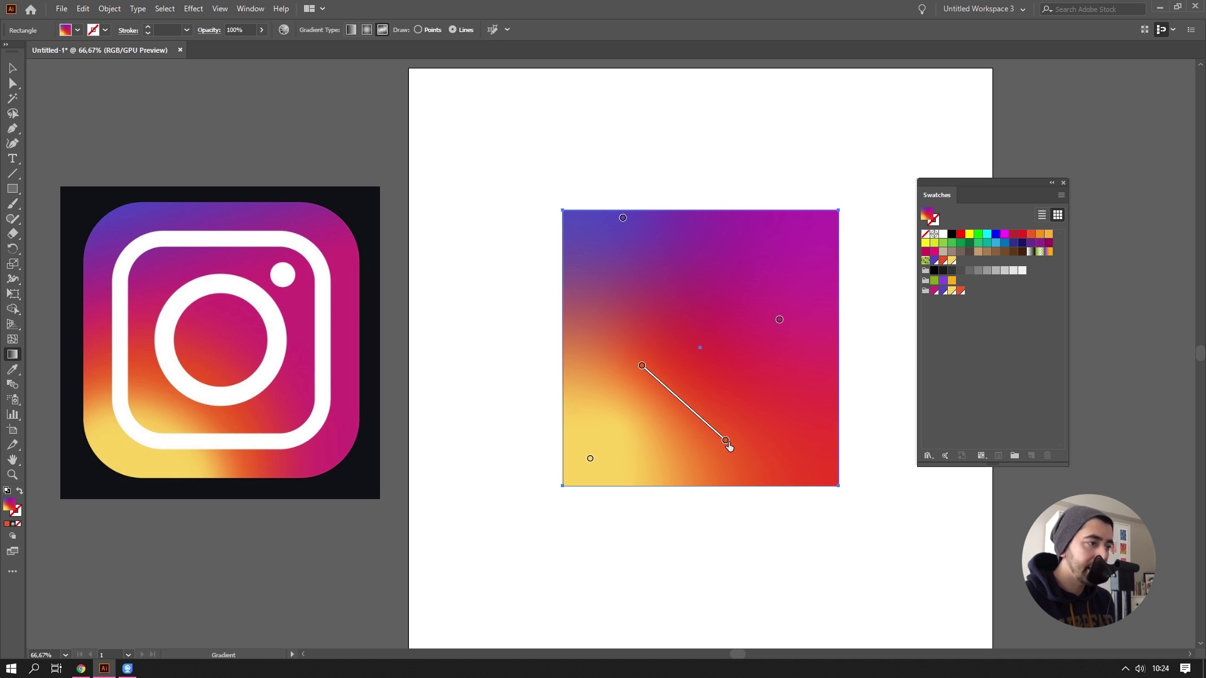
pyautogui.click(641, 366)
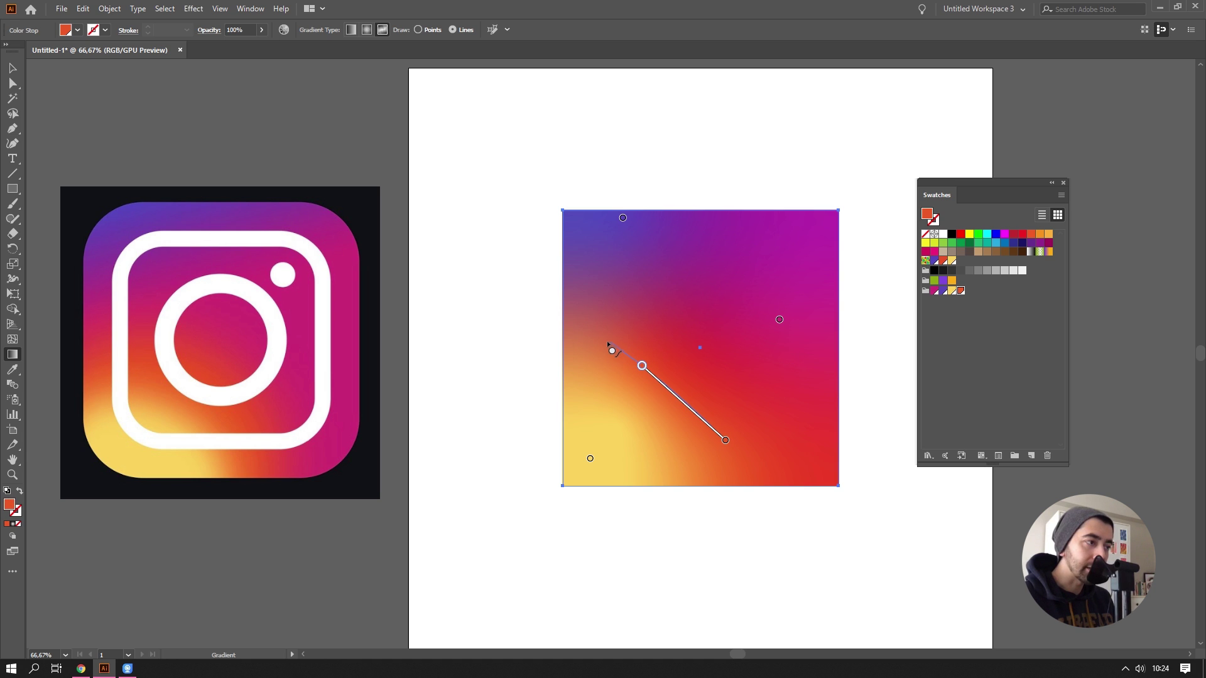
pyautogui.click(568, 342)
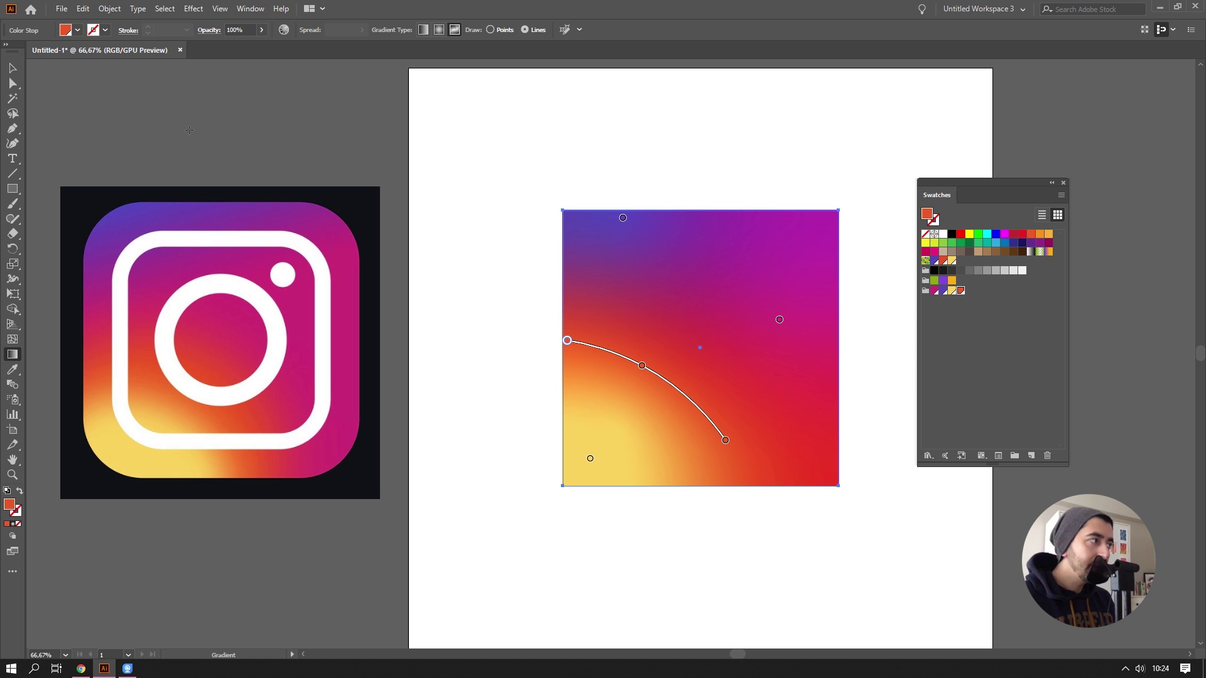
# Step: Try joining new stops to the right magenta stop, then undo and delete those trial stops
pyautogui.click(779, 321)
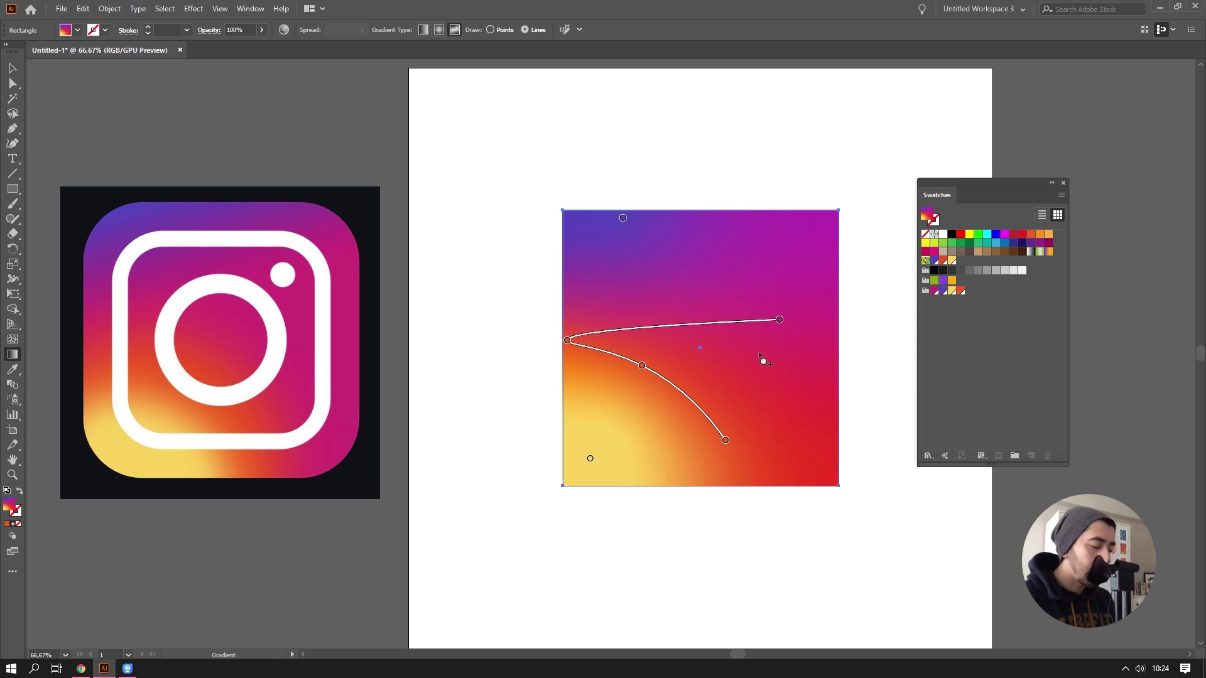
pyautogui.hotkey('ctrl', 'z')
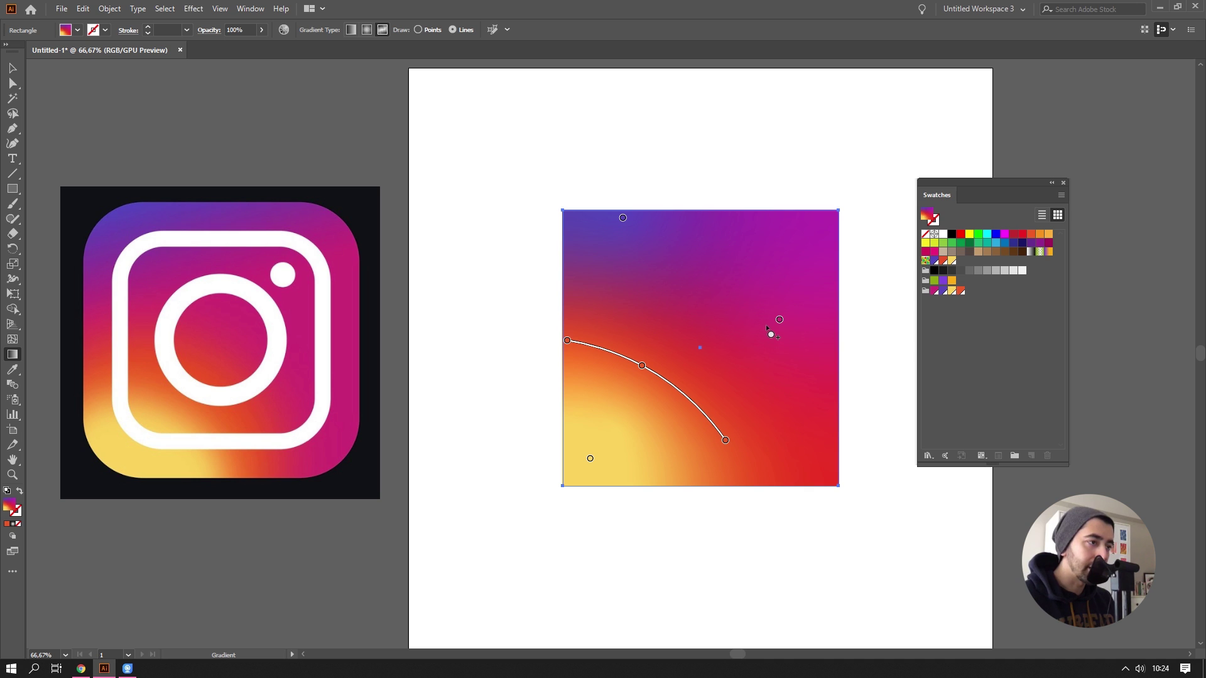
pyautogui.click(779, 320)
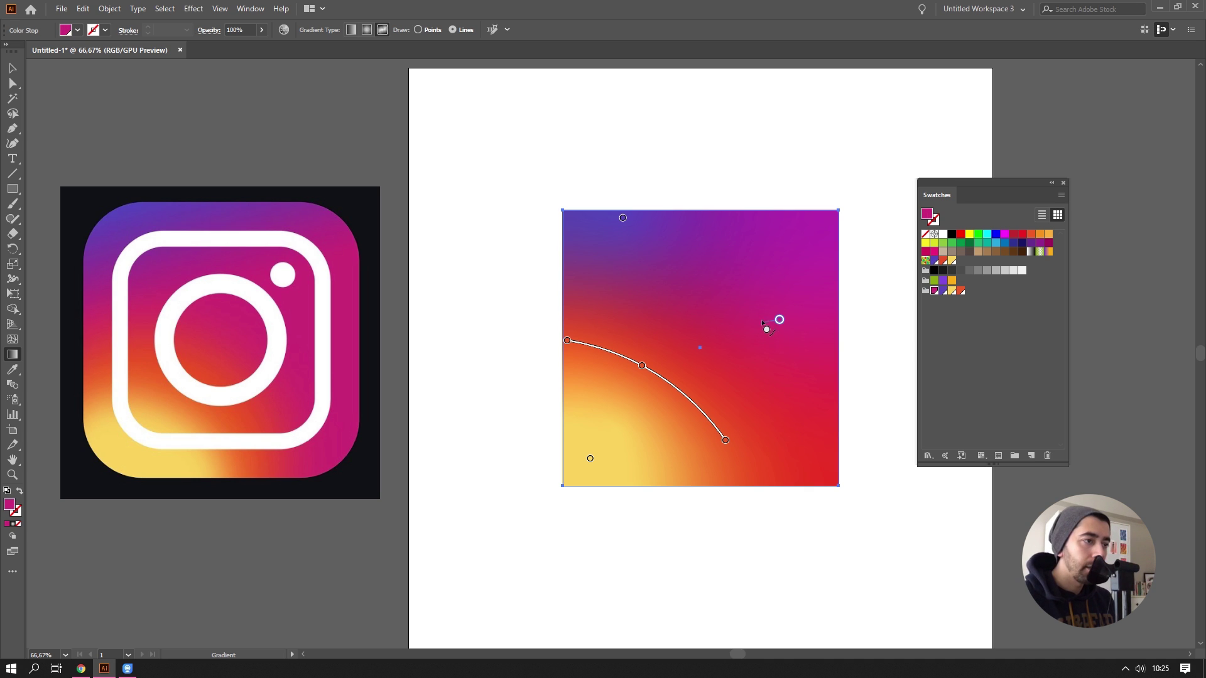
pyautogui.rightClick(604, 294)
pyautogui.click(599, 300)
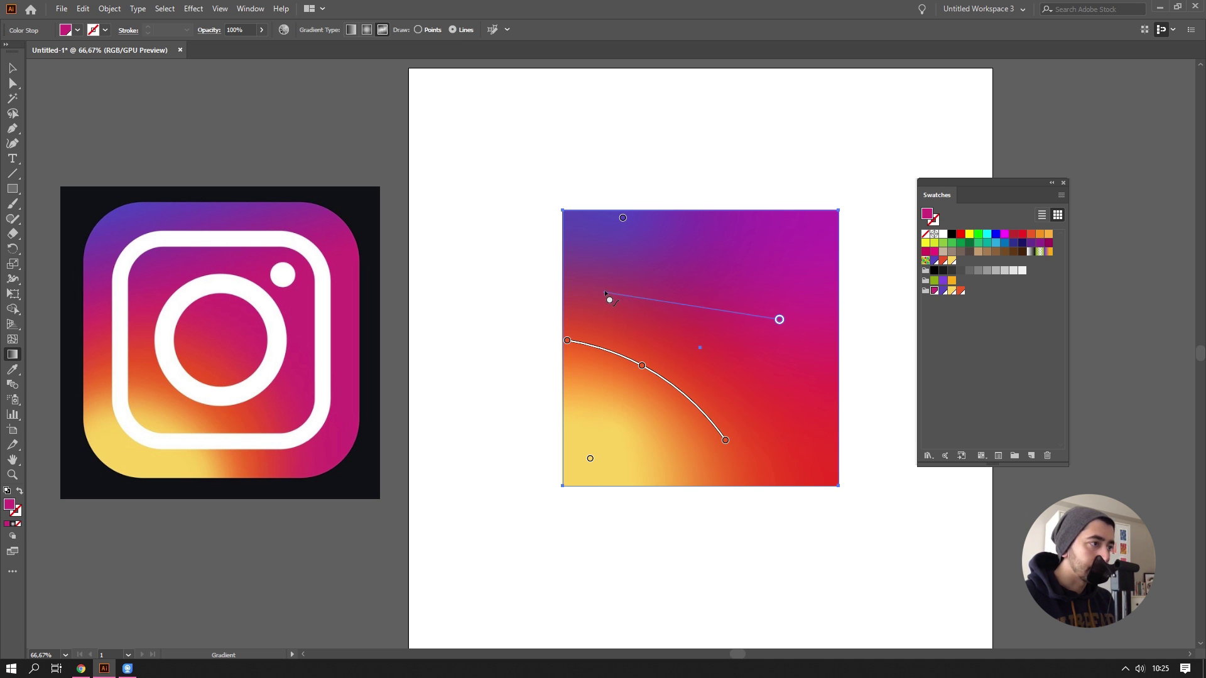
pyautogui.click(602, 294)
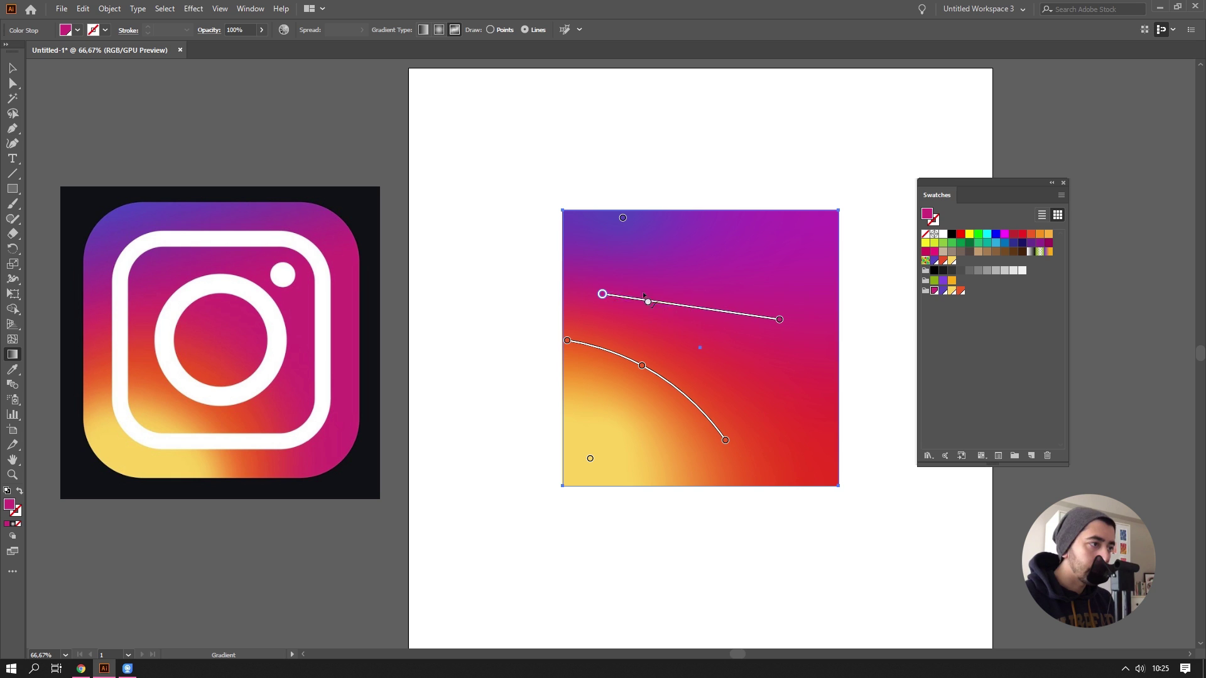
pyautogui.press('Delete')
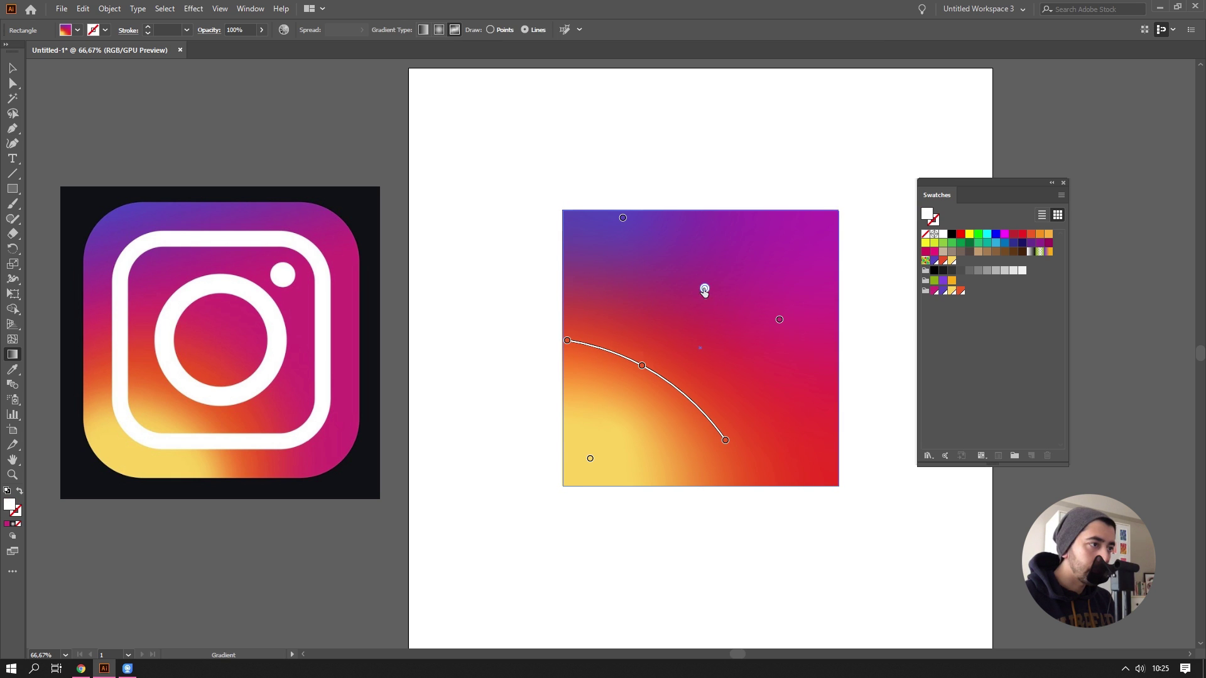
pyautogui.click(706, 287)
pyautogui.press('Delete')
# Step: Try a stop line from the right magenta stop toward the upper left, then undo it
pyautogui.click(779, 321)
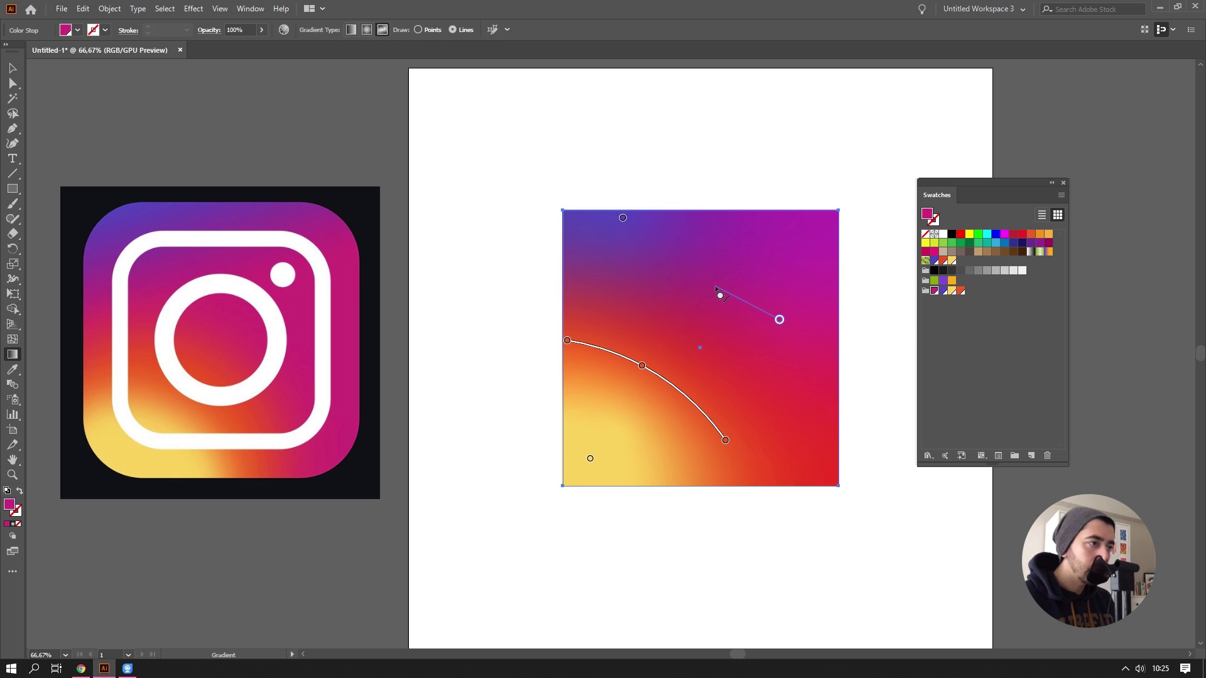
pyautogui.click(702, 278)
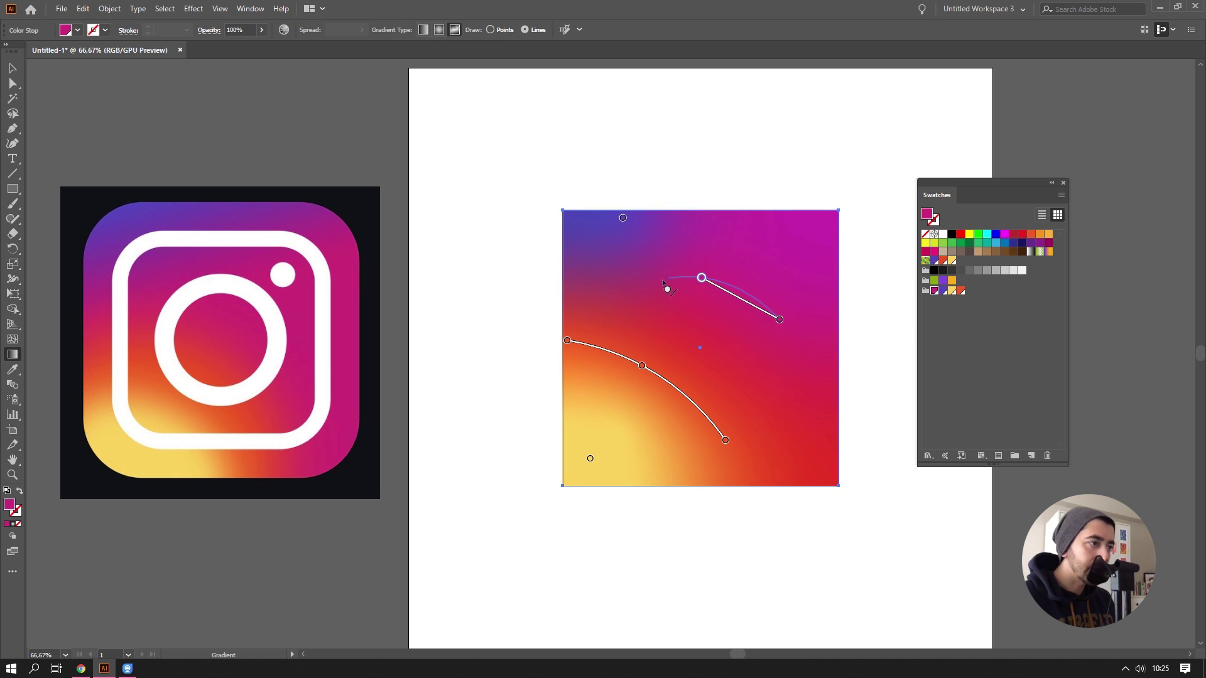
pyautogui.click(582, 287)
pyautogui.hotkey('ctrl', 'z')
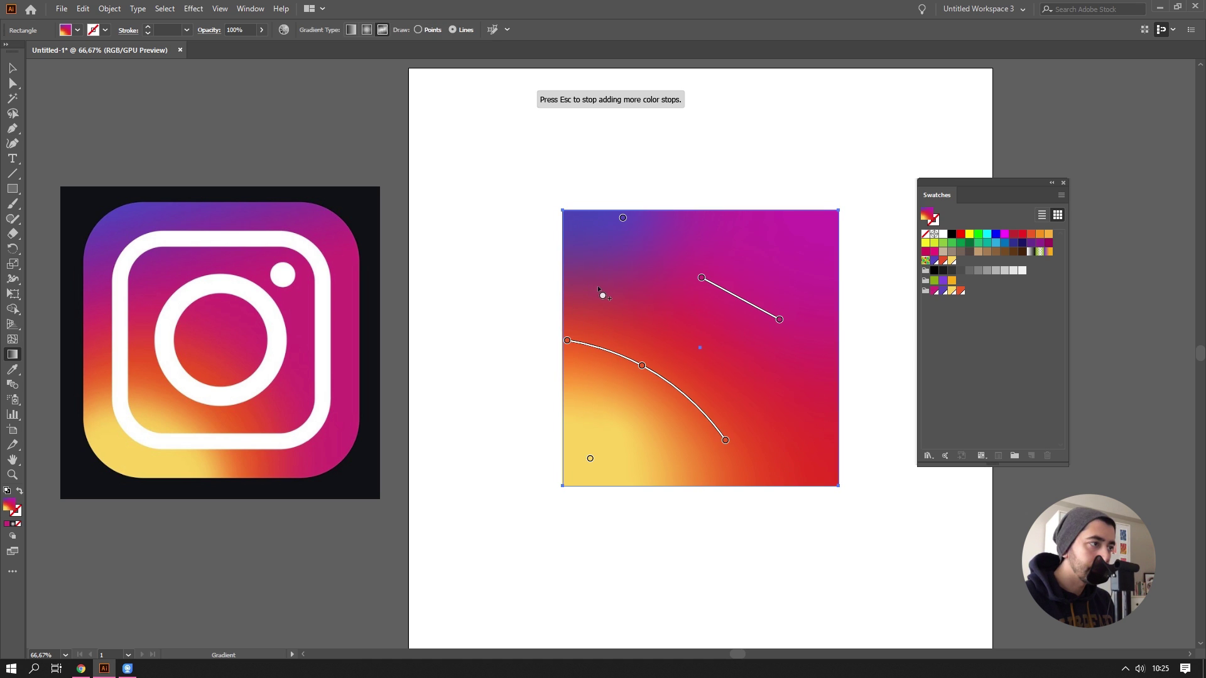
pyautogui.hotkey('ctrl', 'z')
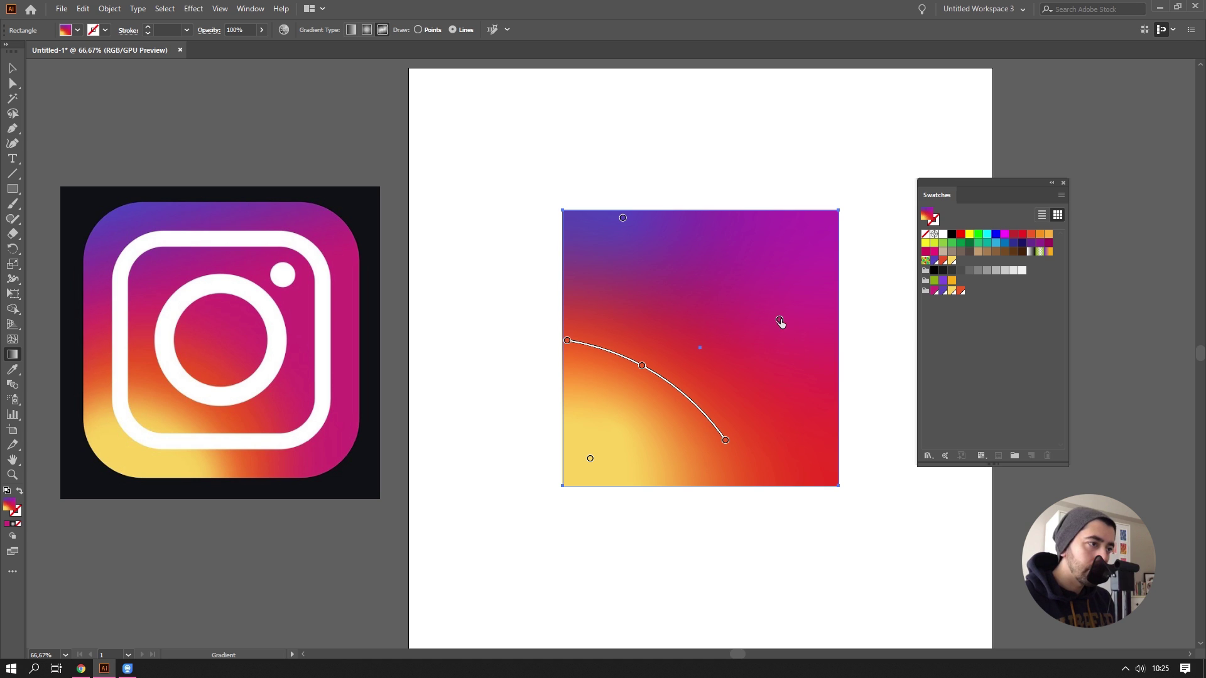
pyautogui.click(781, 322)
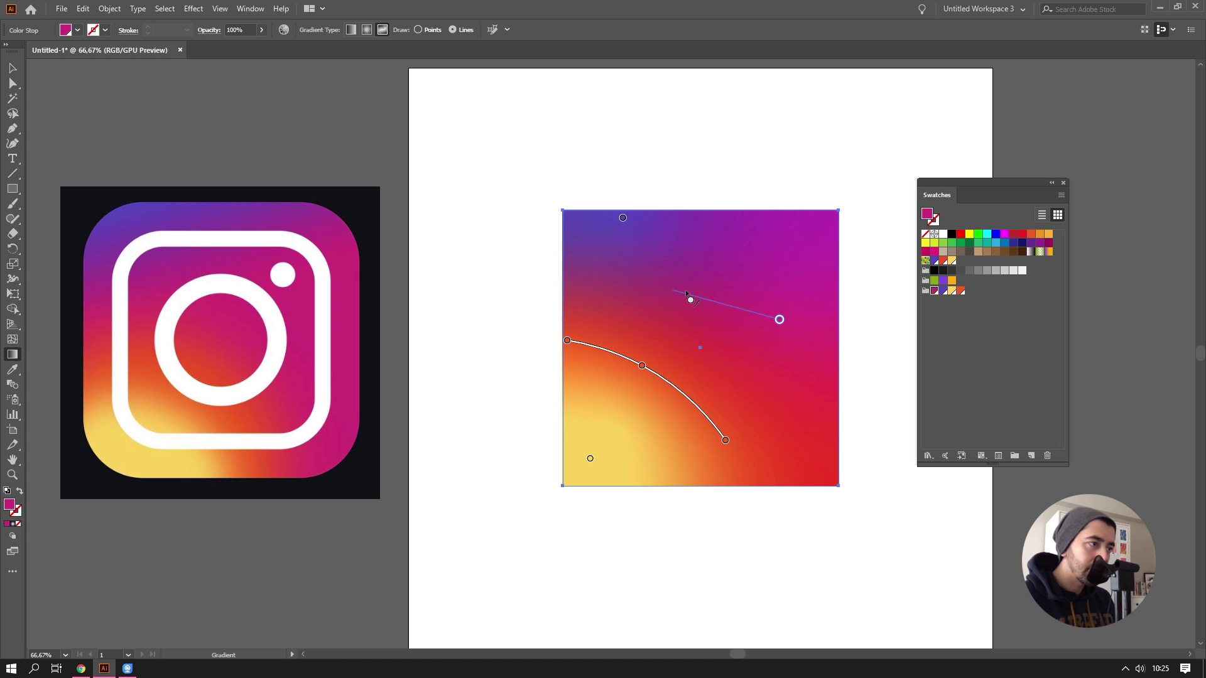
pyautogui.click(704, 278)
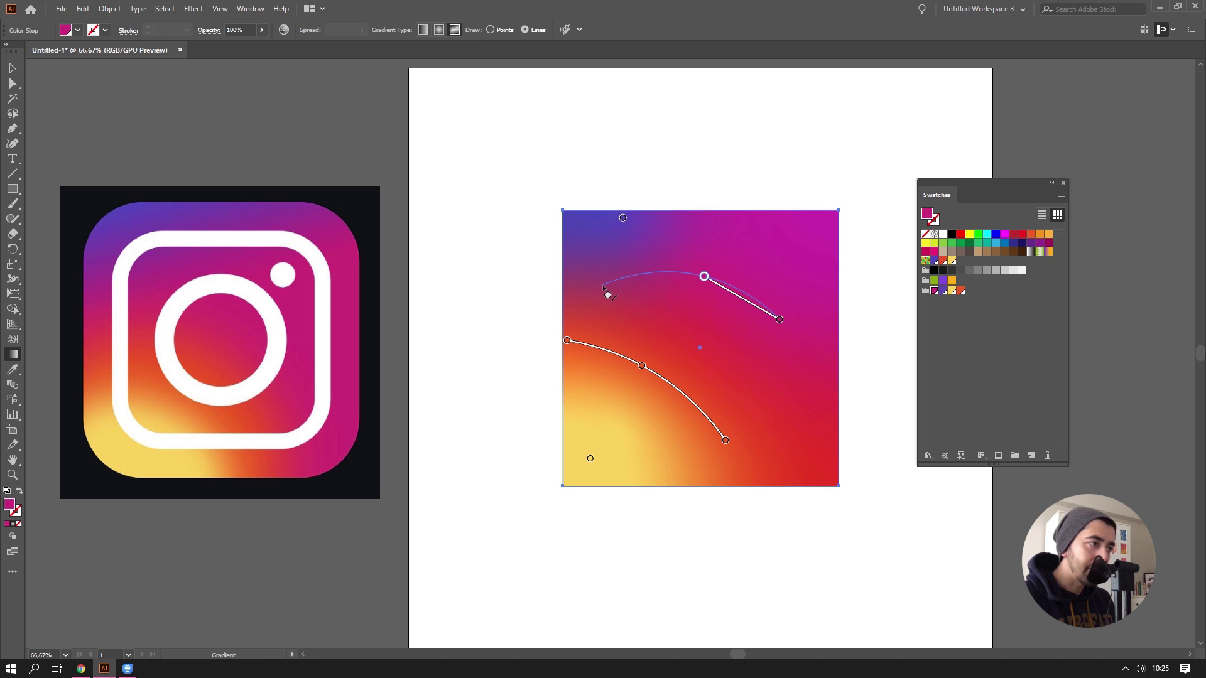
pyautogui.hotkey('ctrl', 'z')
pyautogui.click(780, 321)
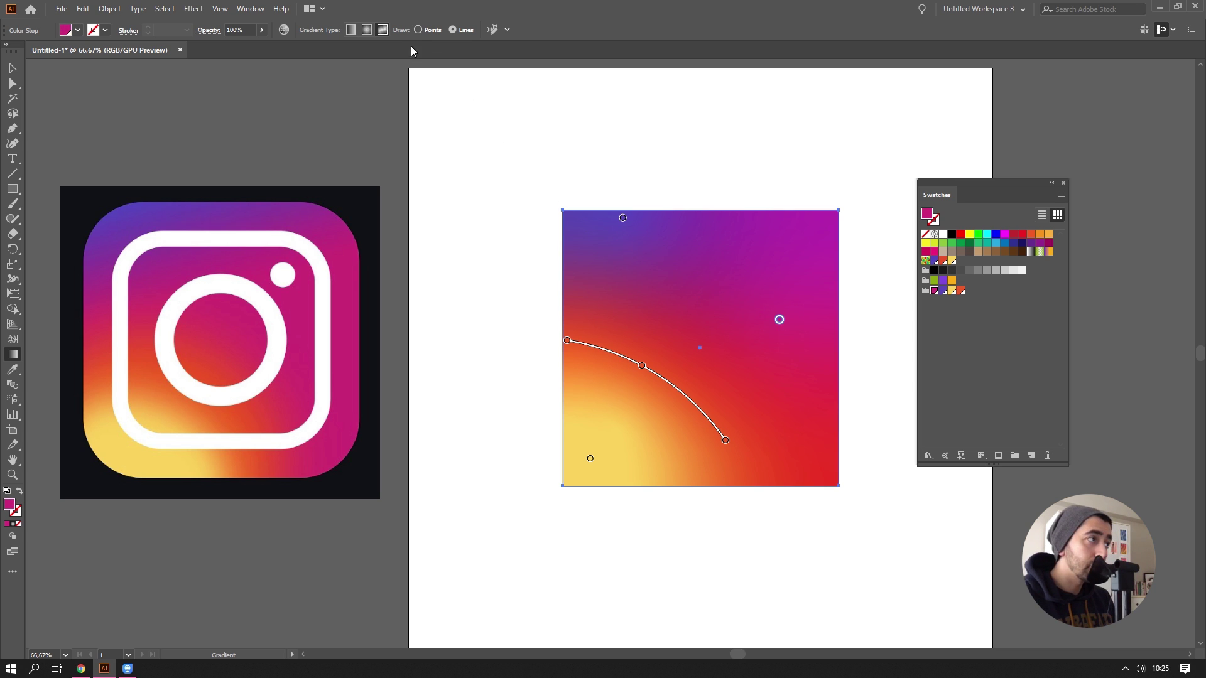
# Step: Drag the right magenta stop lower and start a curved stop line from it toward the upper left
pyautogui.click(418, 30)
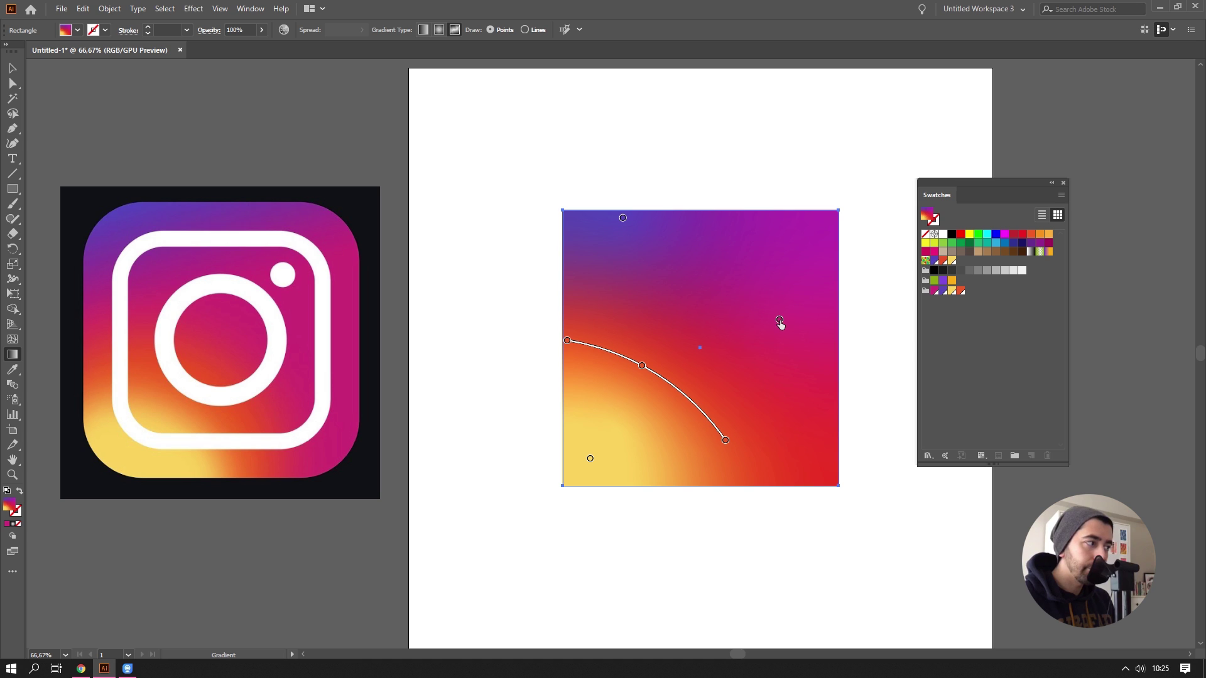
pyautogui.moveTo(780, 321); pyautogui.dragTo(785, 374)
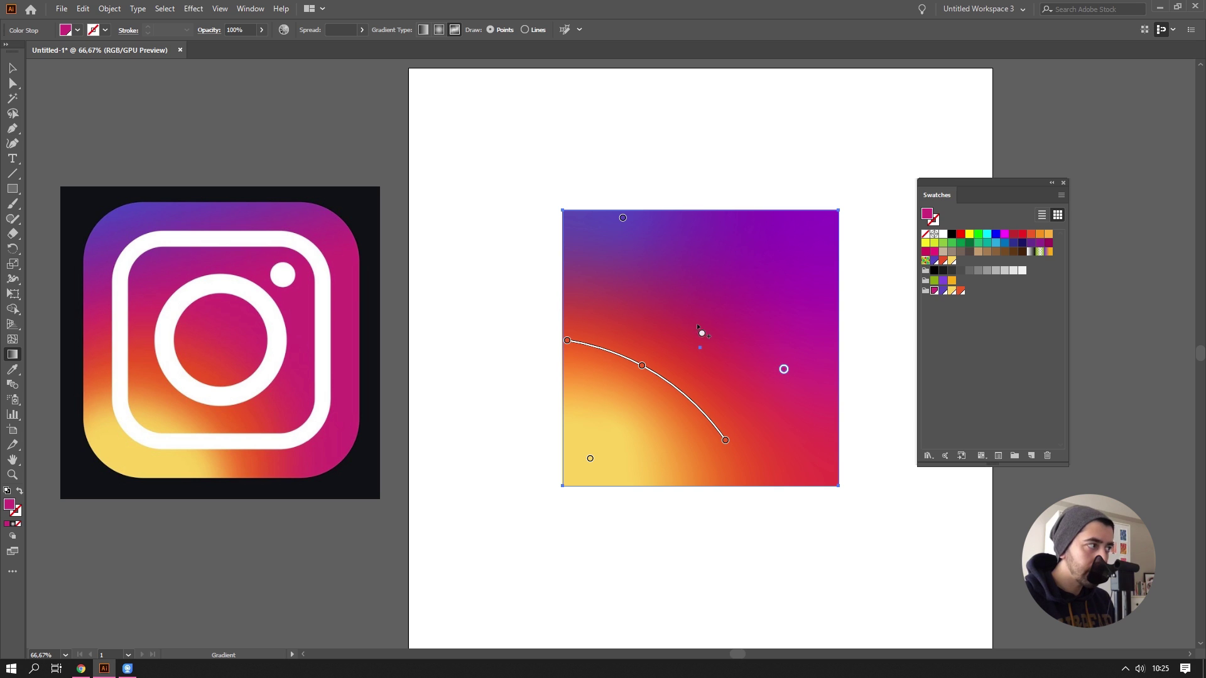
pyautogui.click(528, 31)
pyautogui.click(784, 369)
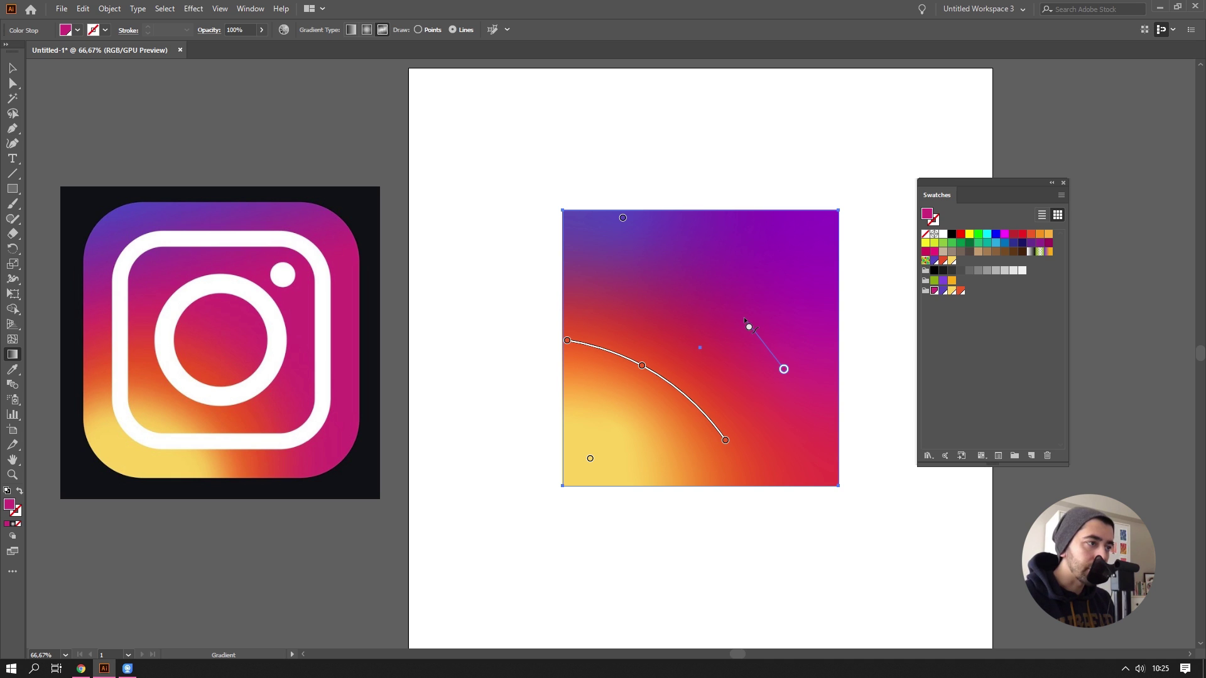
pyautogui.click(732, 312)
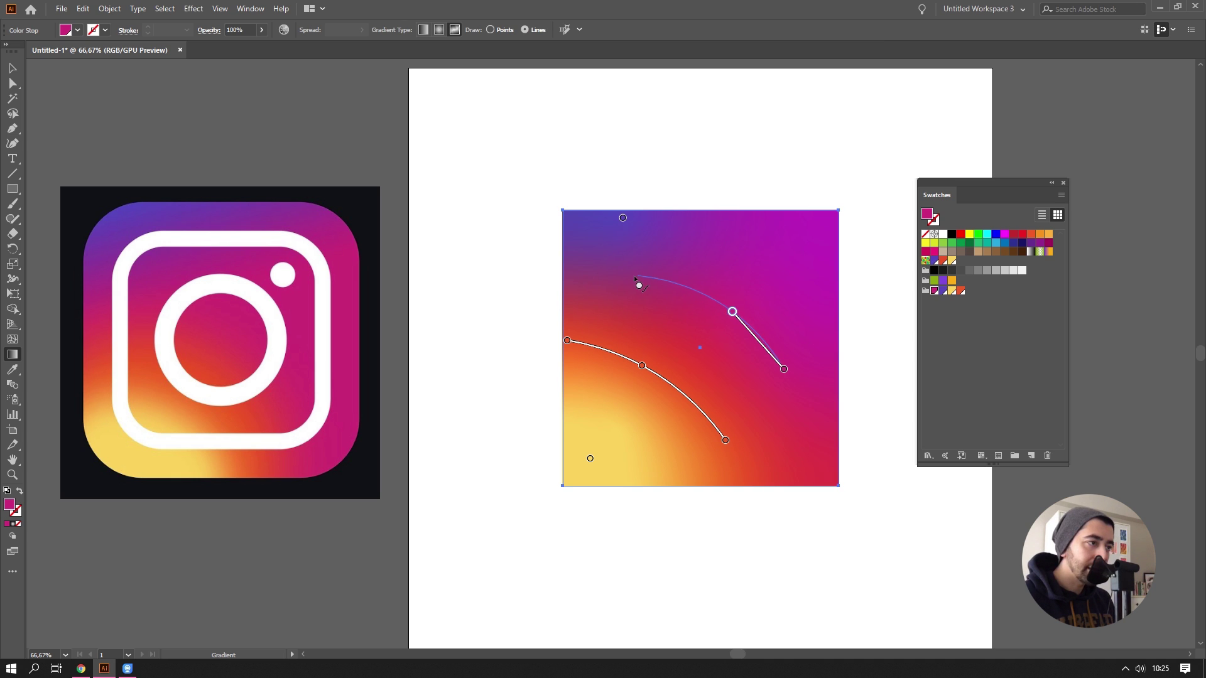
# Step: End the curve with a stop near the upper left, then deselect the square and recentre the view
pyautogui.click(595, 287)
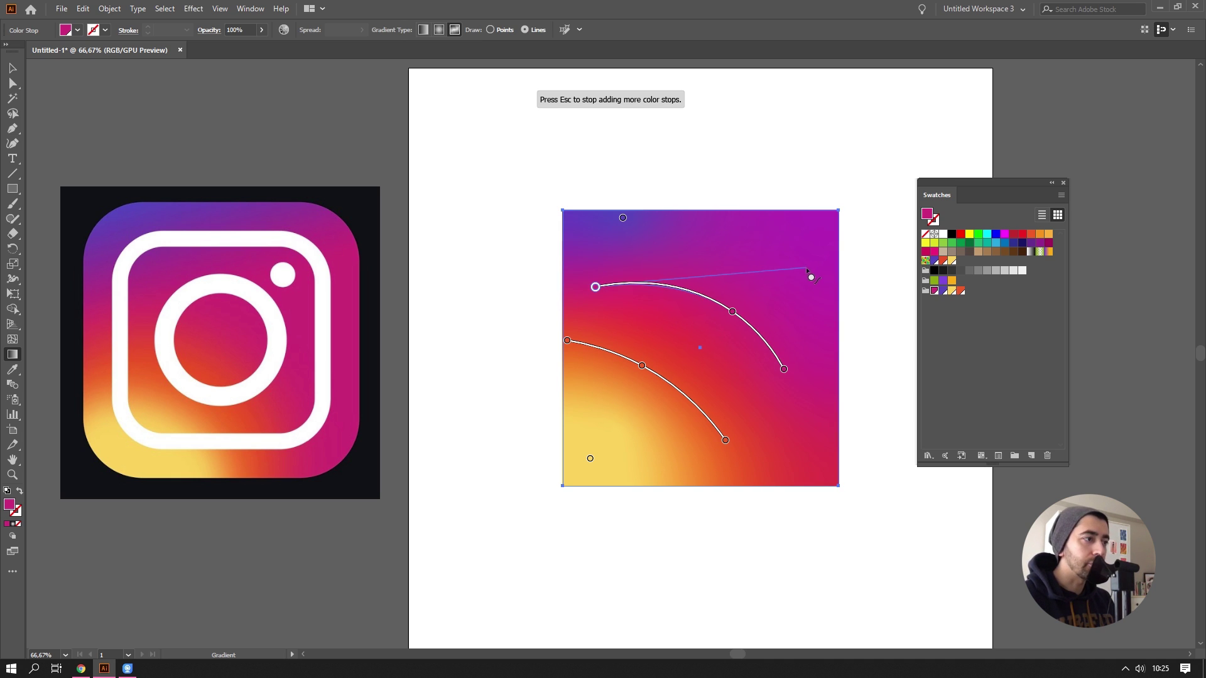
pyautogui.press('Escape')
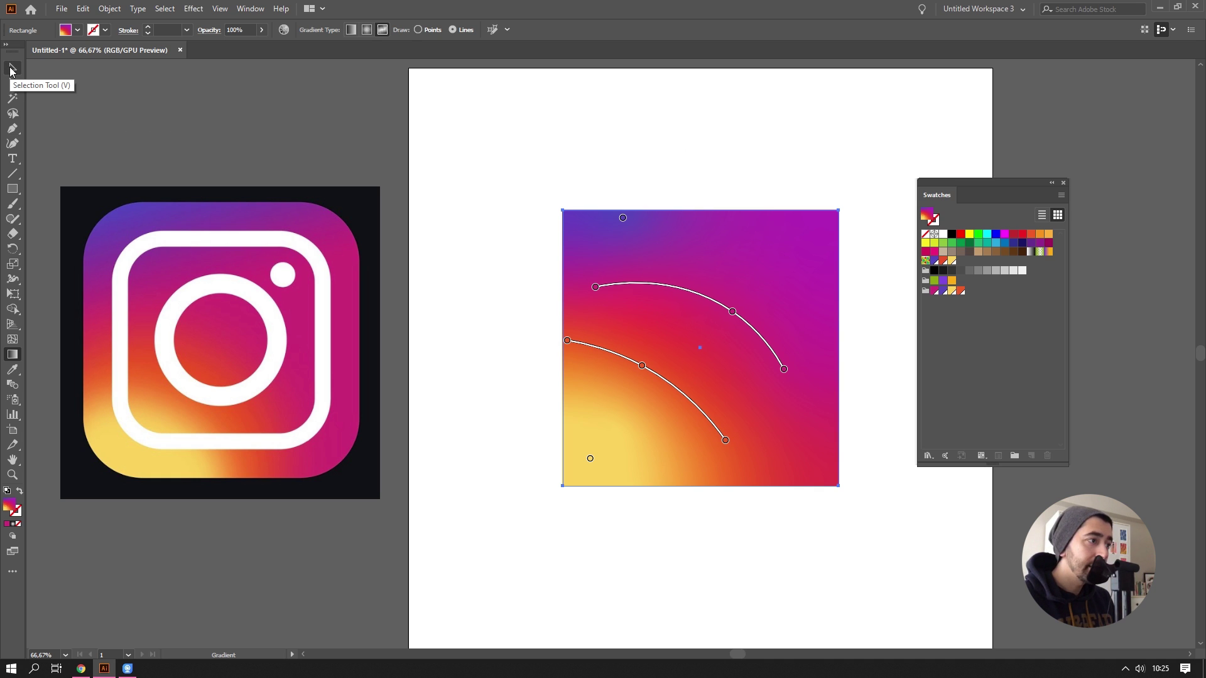
pyautogui.click(10, 70)
pyautogui.click(459, 145)
pyautogui.scroll(-3, 718, 197)
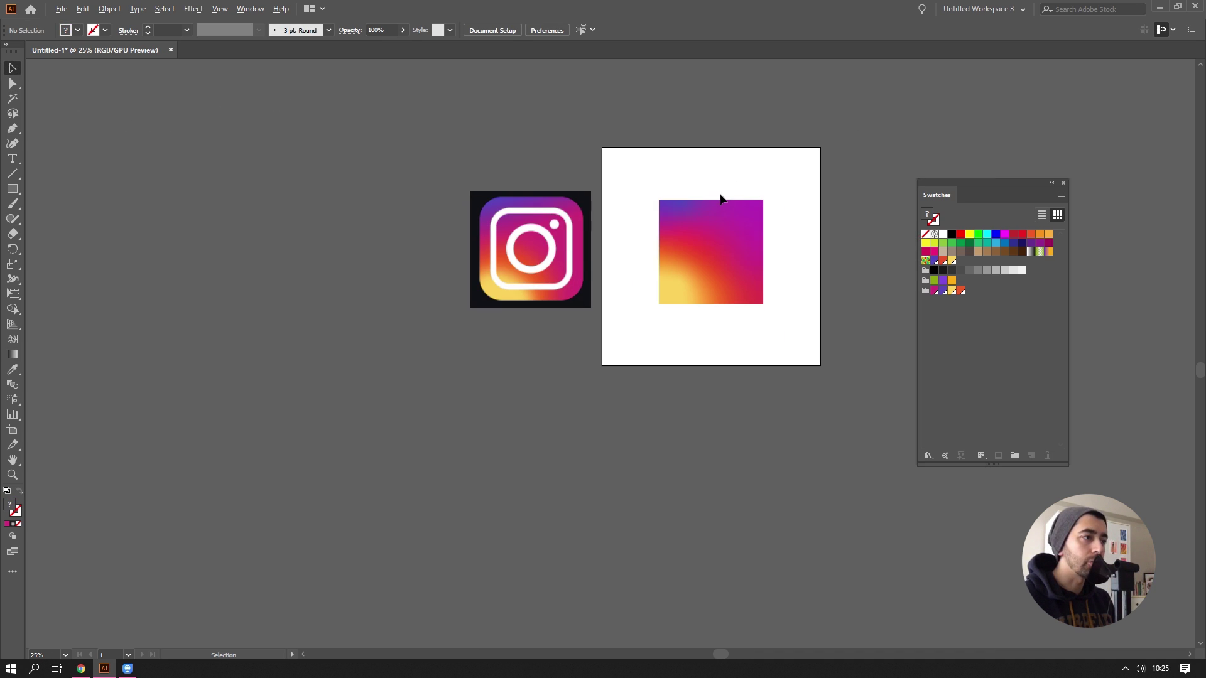
pyautogui.scroll(1, 645, 181)
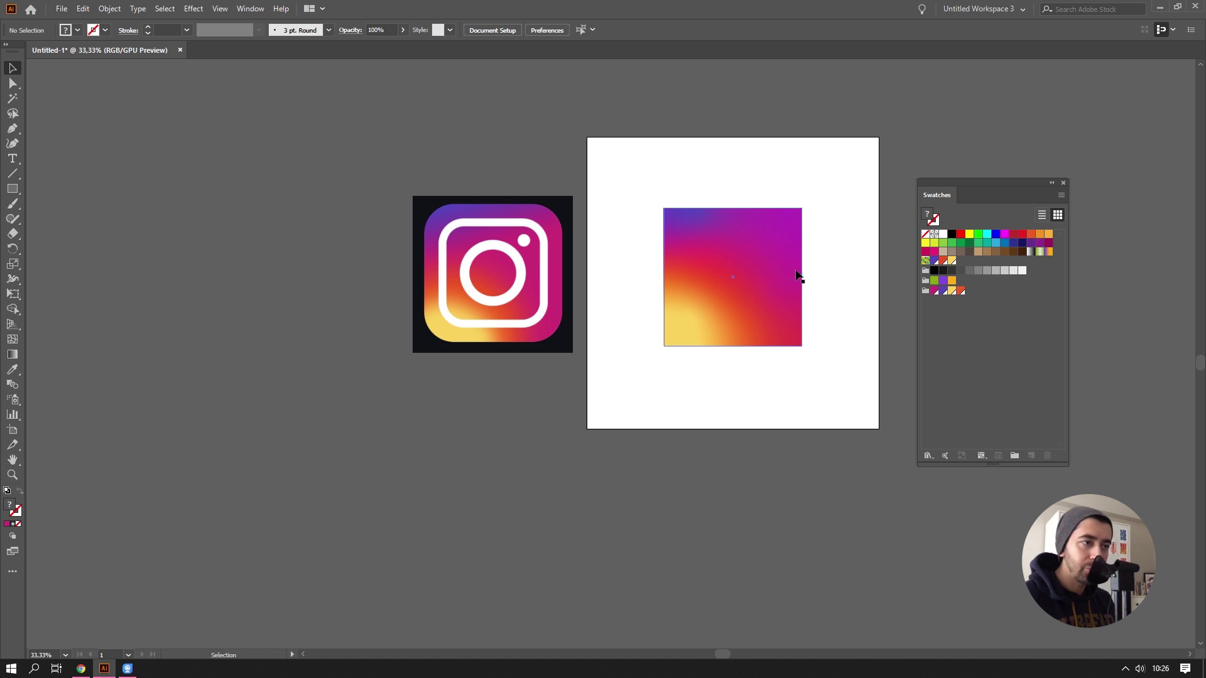
pyautogui.scroll(1, 755, 254)
pyautogui.scroll(1, 755, 254)
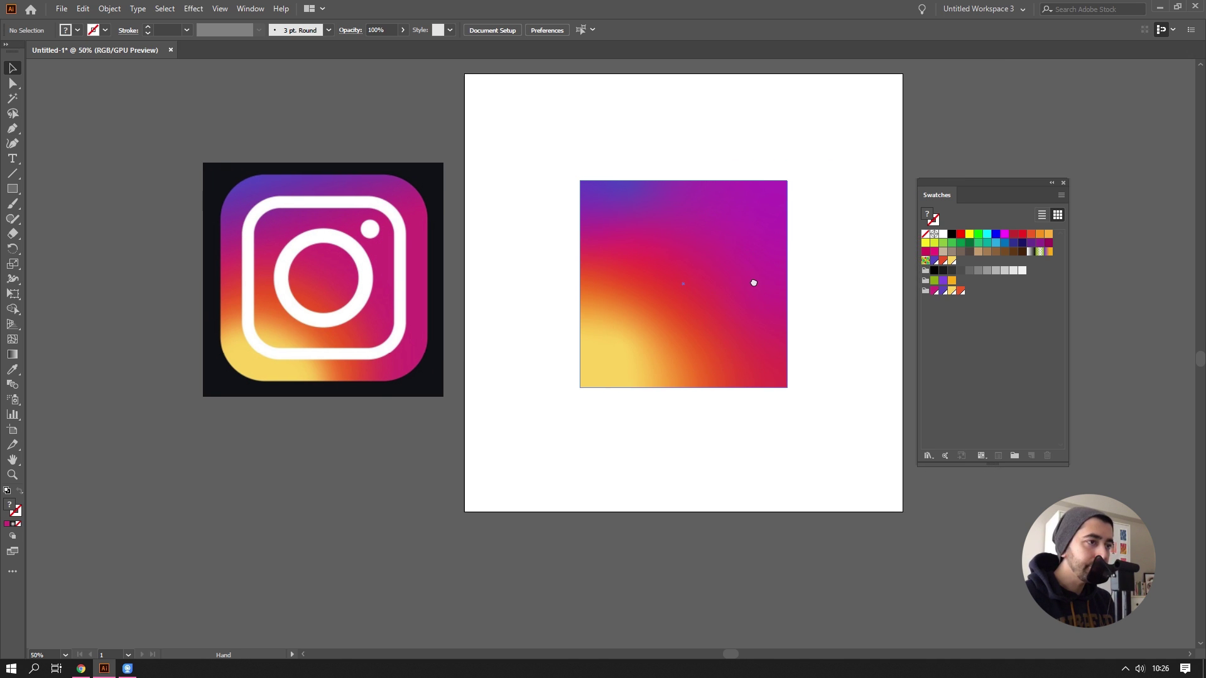
pyautogui.moveTo(808, 282); pyautogui.dragTo(754, 280)
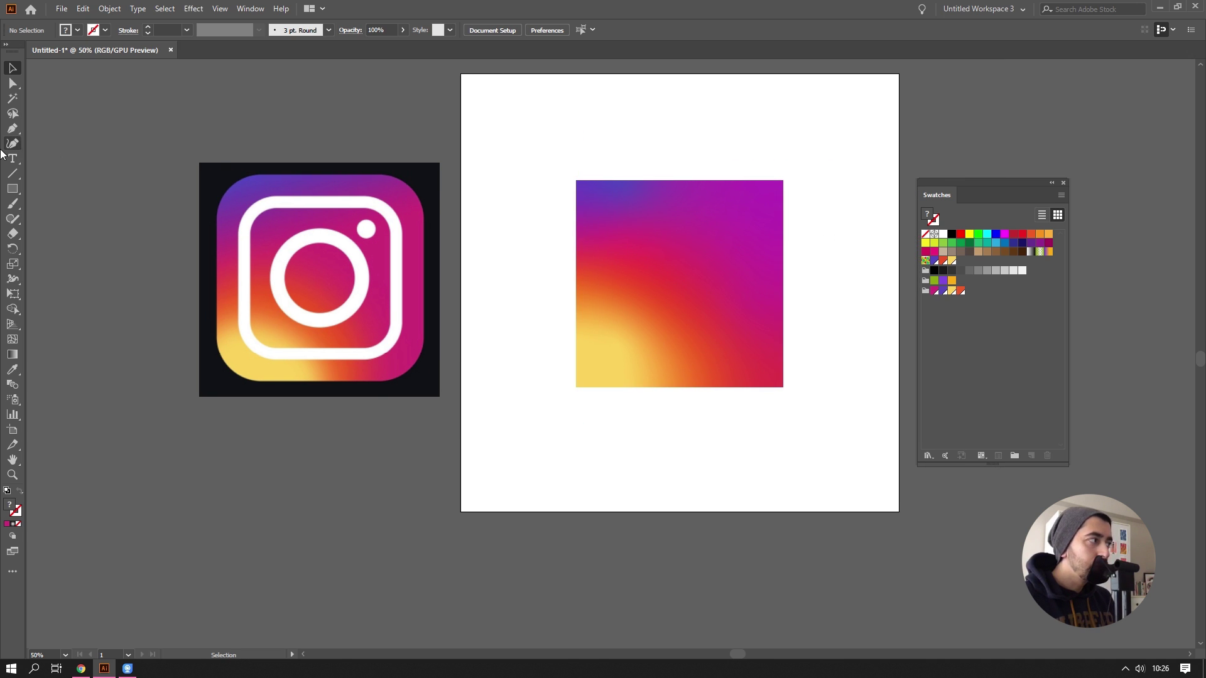
# Step: Draw a small square at the artboard's upper left and give it a default linear gradient
pyautogui.click(17, 190)
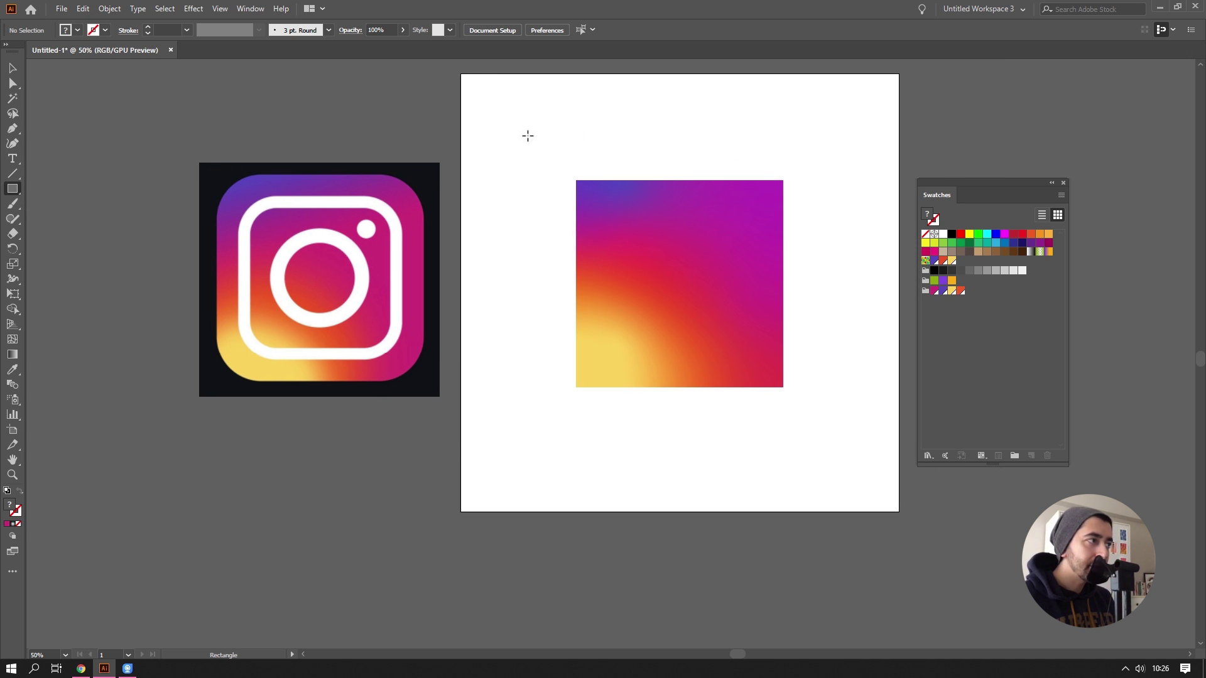
pyautogui.moveTo(504, 101)
pyautogui.mouseDown()
pyautogui.moveTo(608, 138)
pyautogui.moveTo(562, 159)
pyautogui.mouseUp()
pyautogui.hotkey('ctrl', '+')
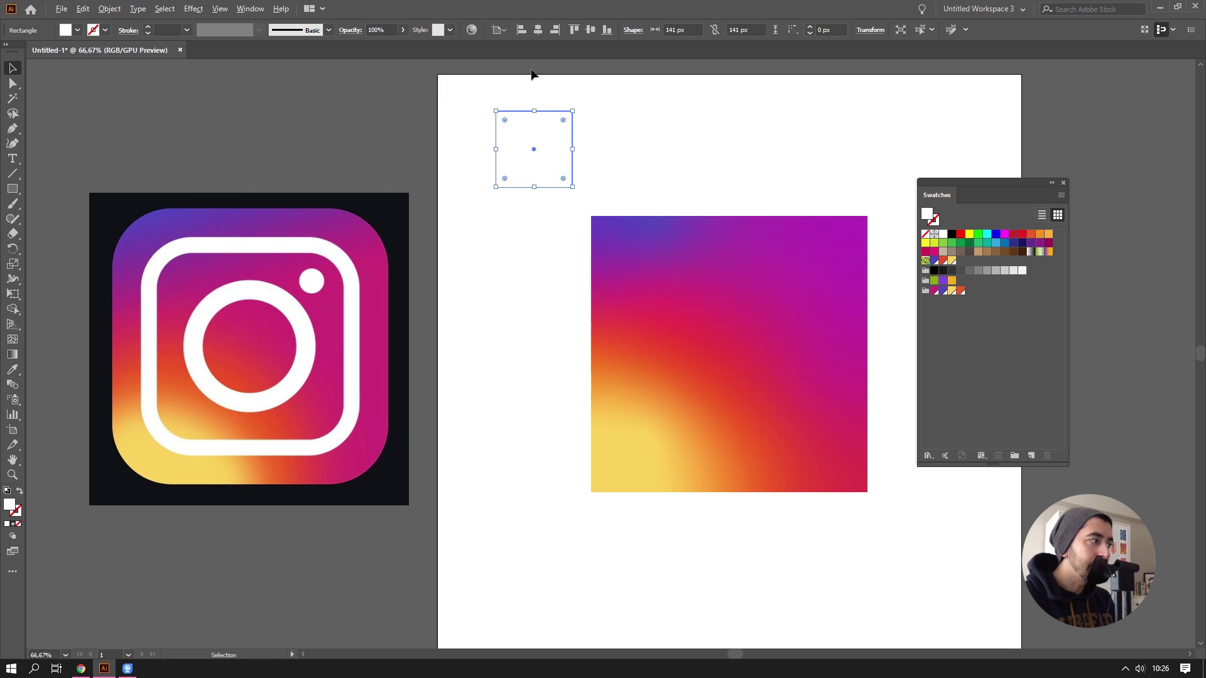
pyautogui.click(13, 354)
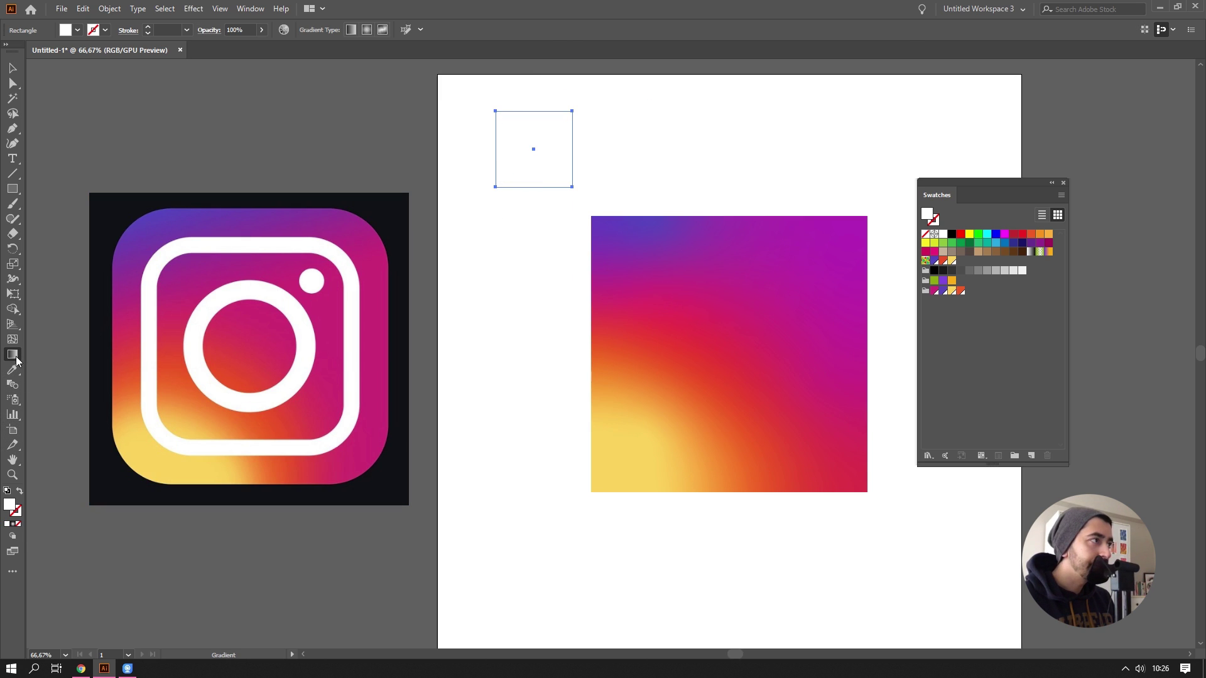
pyautogui.click(351, 29)
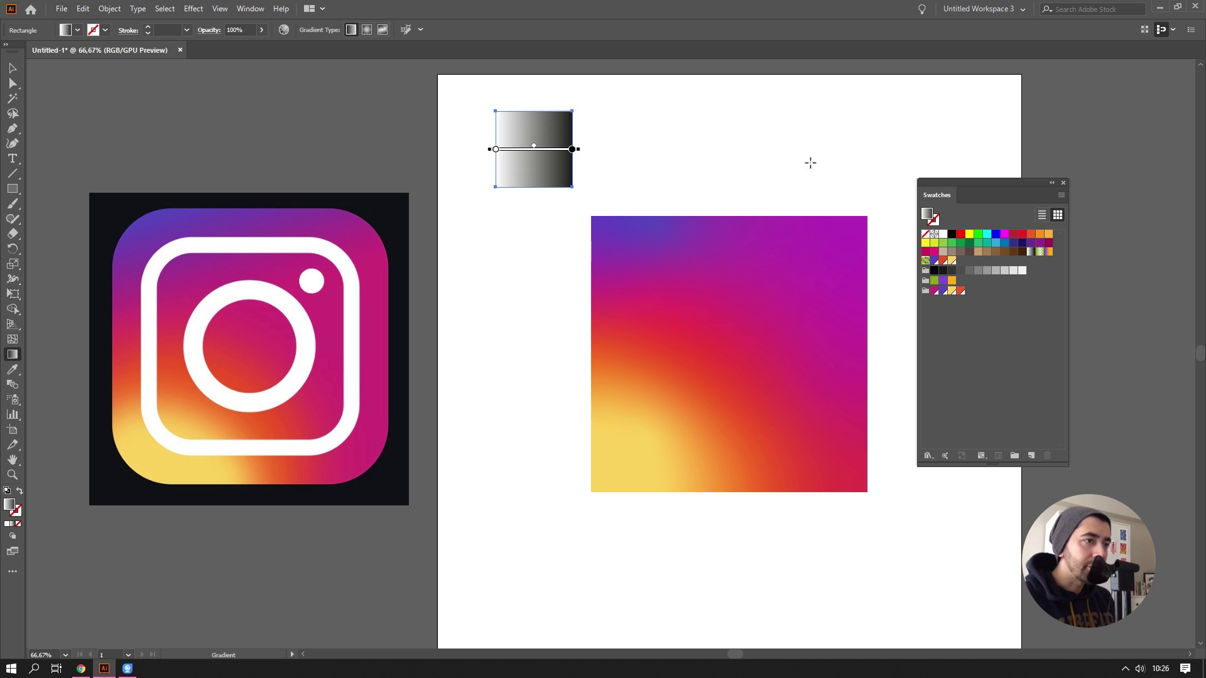
# Step: Recolour the small square's gradient stops: orange-red on the left, magenta on the right
pyautogui.moveTo(573, 151); pyautogui.dragTo(560, 166)
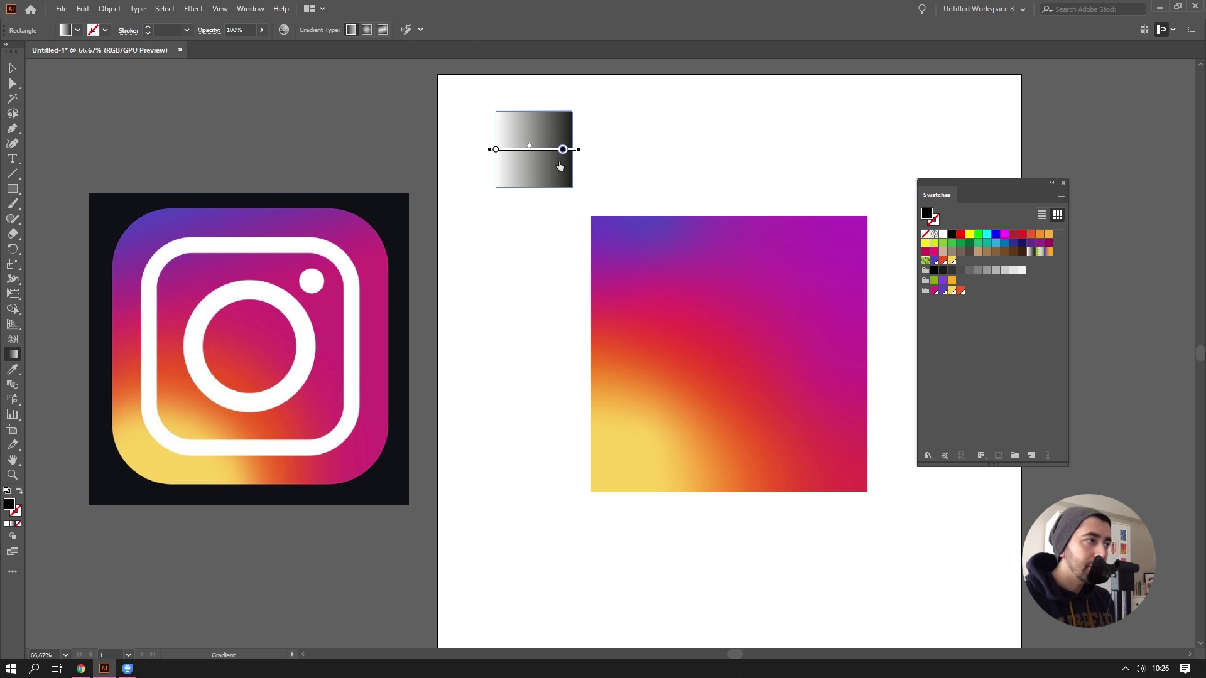
pyautogui.hotkey('ctrl', 'z')
pyautogui.scroll(1, 509, 151)
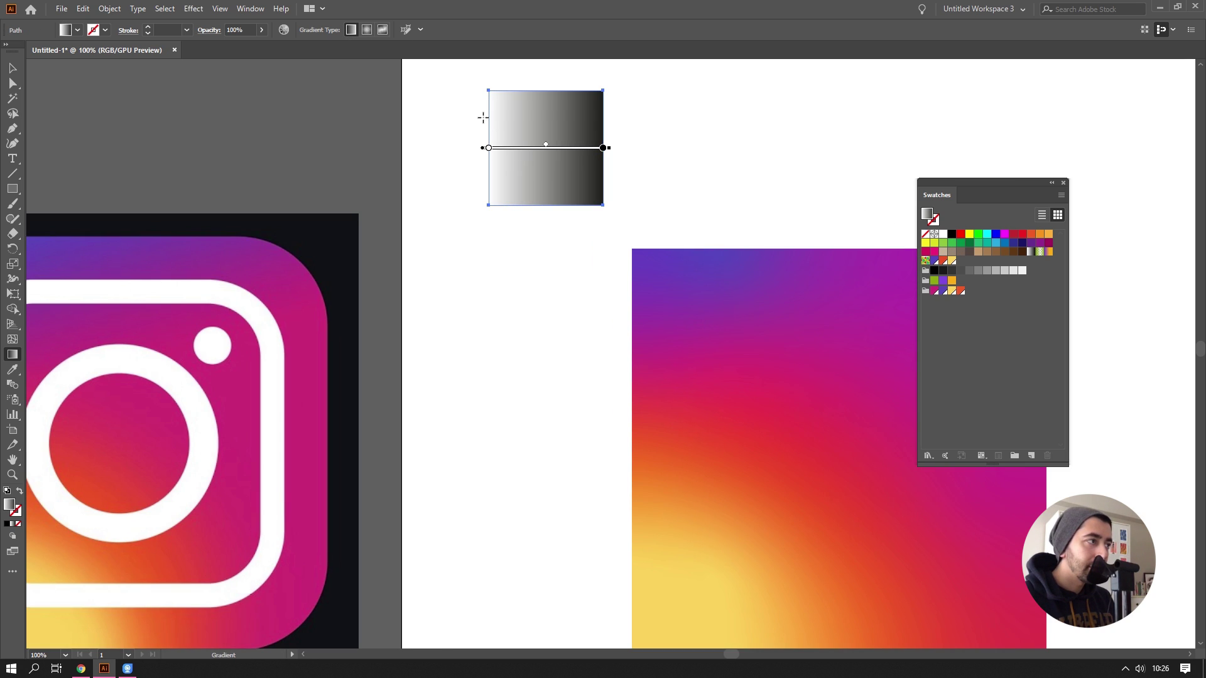
pyautogui.click(489, 149)
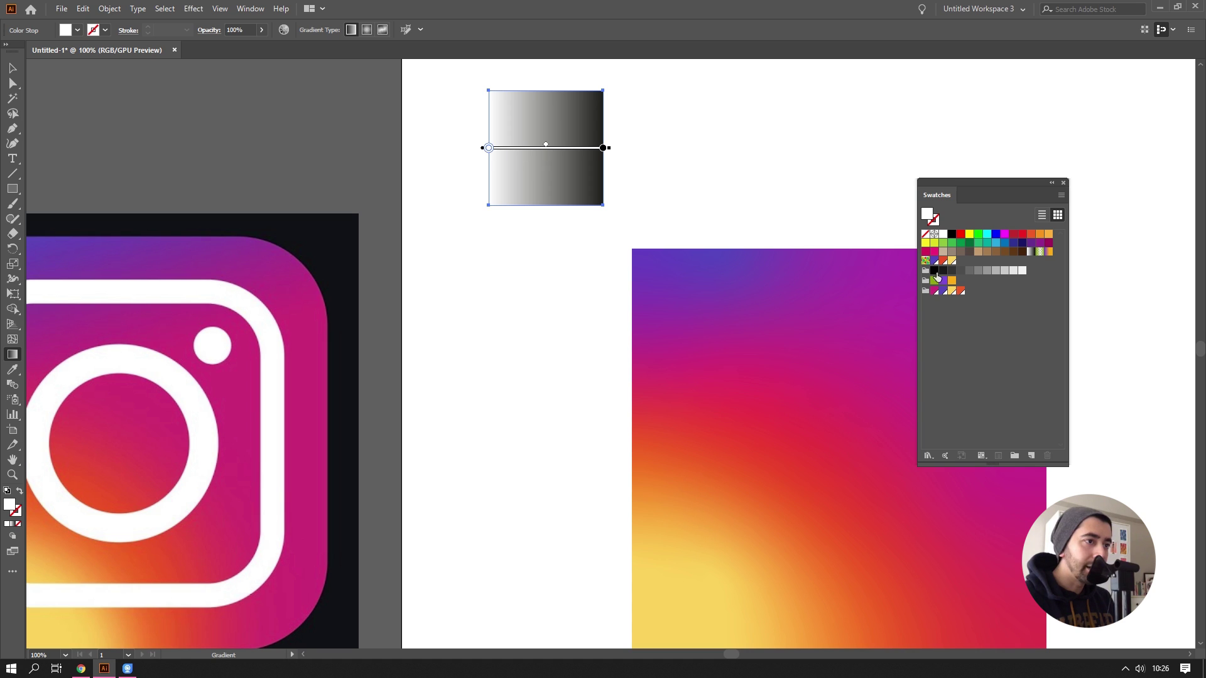
pyautogui.click(959, 292)
pyautogui.click(603, 148)
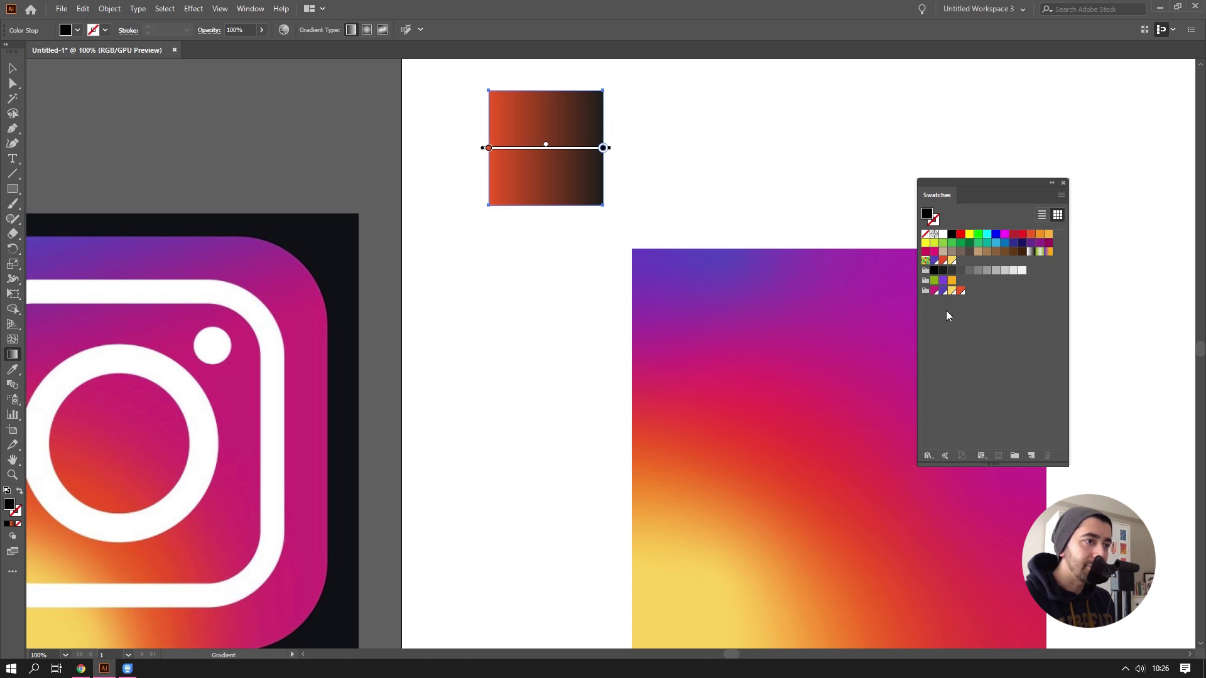
pyautogui.click(934, 292)
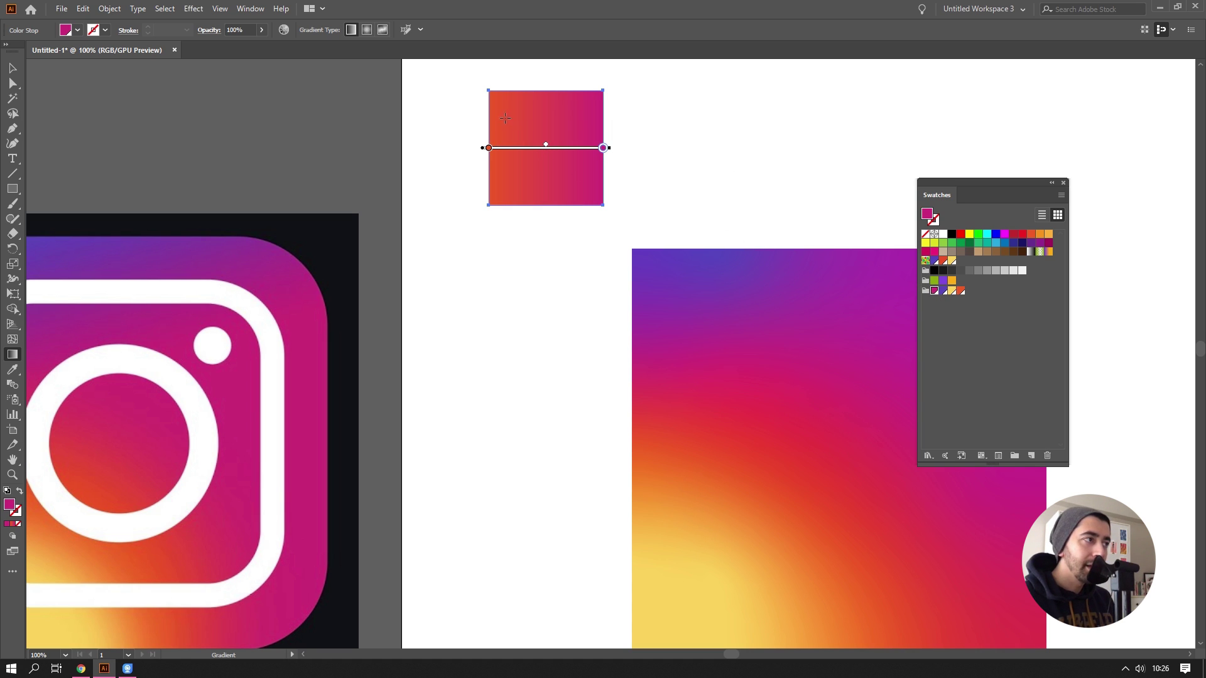
# Step: Angle the gradient diagonally from top-left to bottom-right across the small square
pyautogui.moveTo(504, 109); pyautogui.dragTo(567, 183)
pyautogui.moveTo(597, 110); pyautogui.dragTo(506, 186)
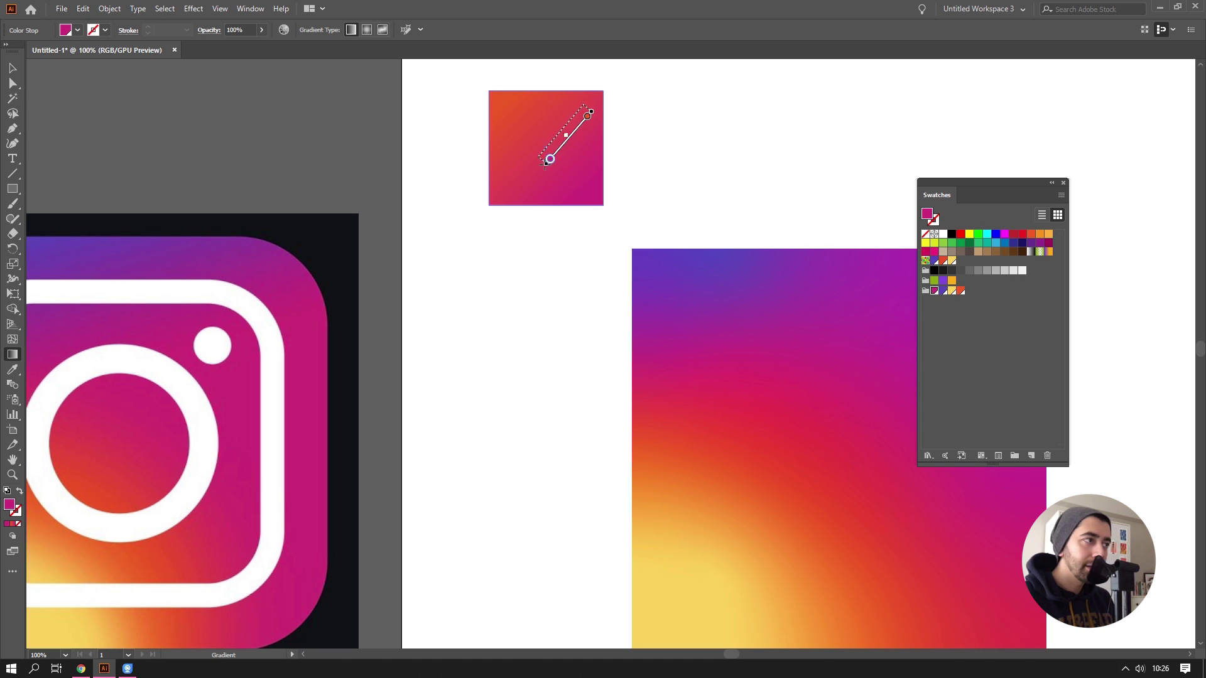
pyautogui.moveTo(511, 100); pyautogui.dragTo(573, 189)
pyautogui.moveTo(584, 110); pyautogui.dragTo(518, 173)
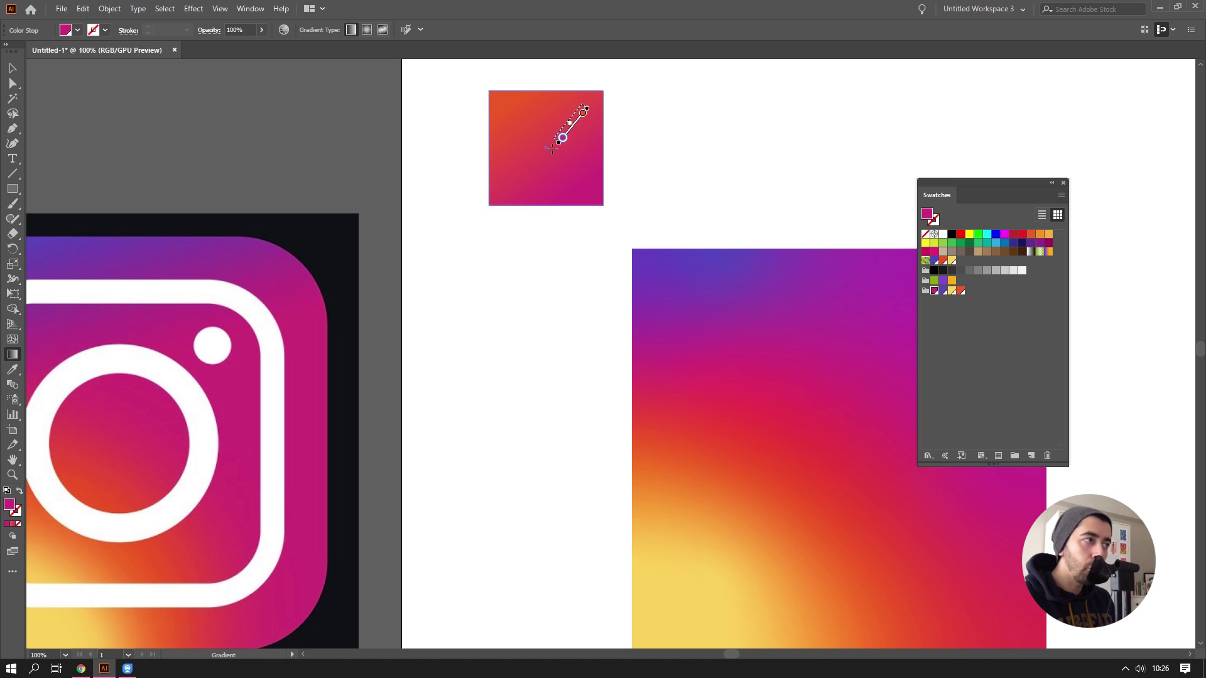
pyautogui.moveTo(511, 102); pyautogui.dragTo(581, 190)
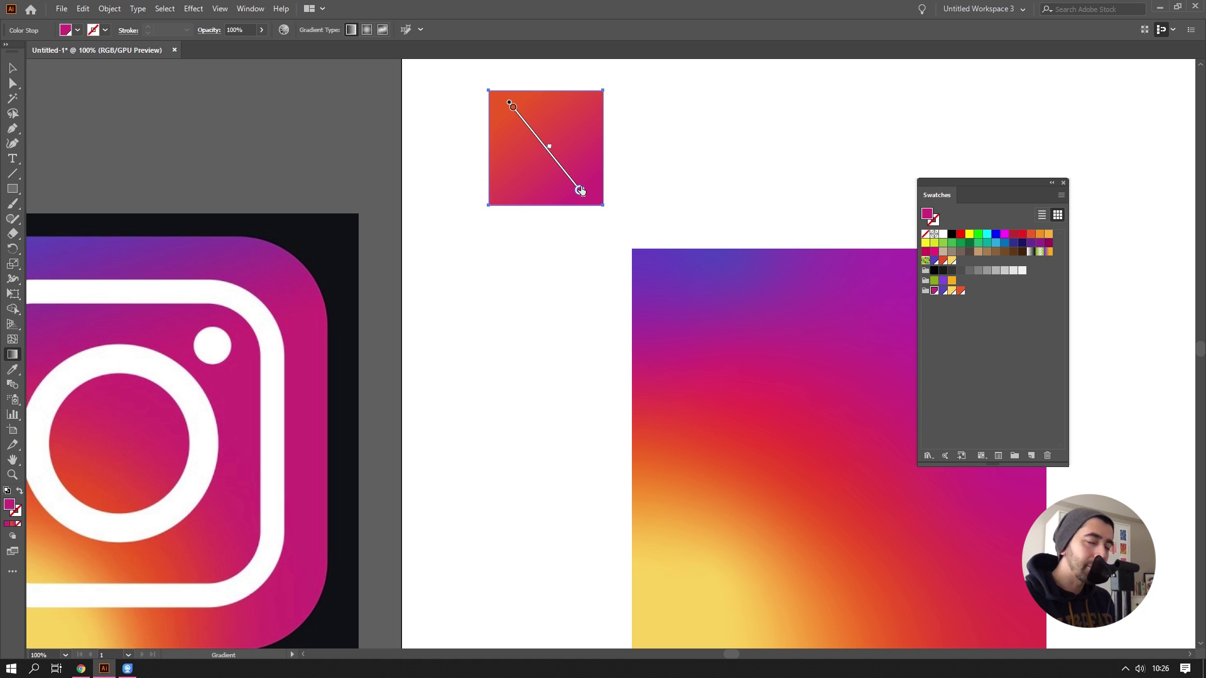
pyautogui.click(645, 196)
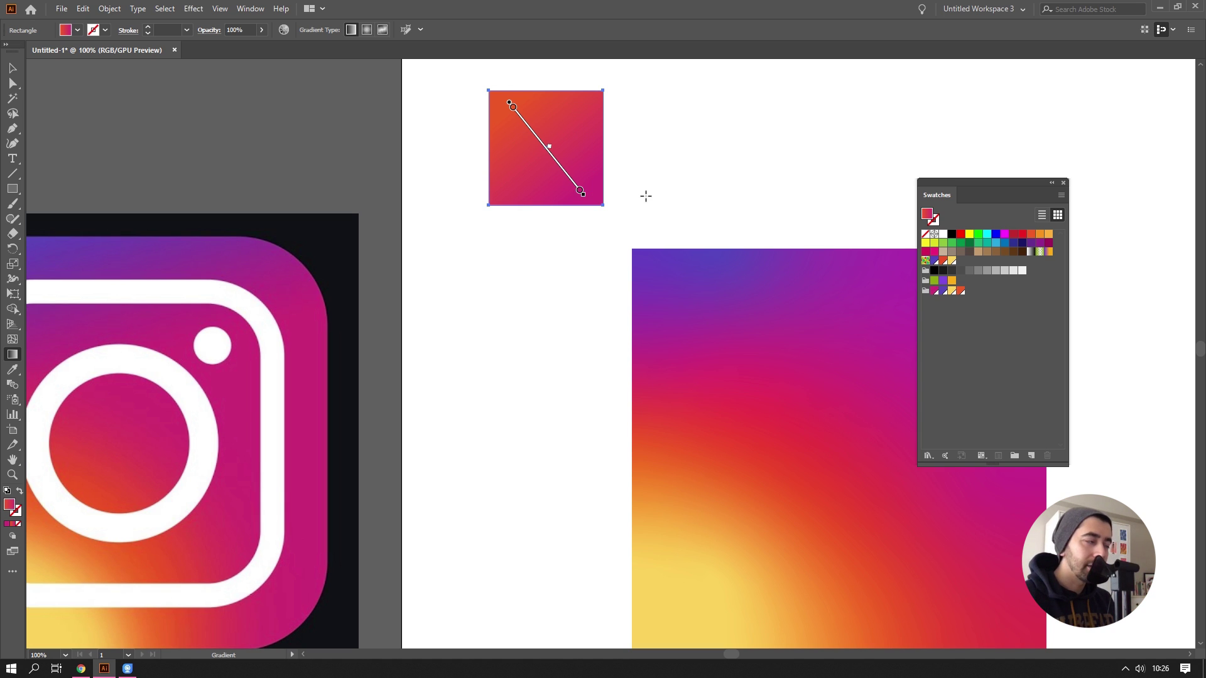
pyautogui.scroll(-1, 651, 188)
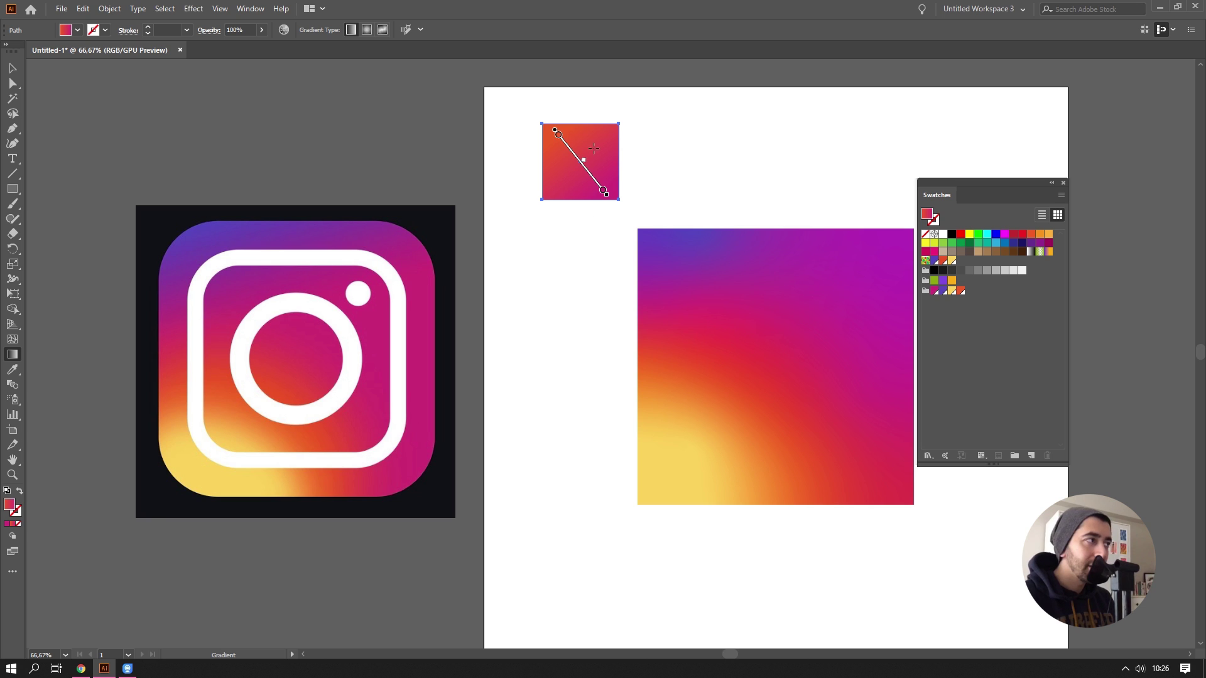
# Step: Delete the small test square and select the large 510 px gradient square to inspect it
pyautogui.press('v')
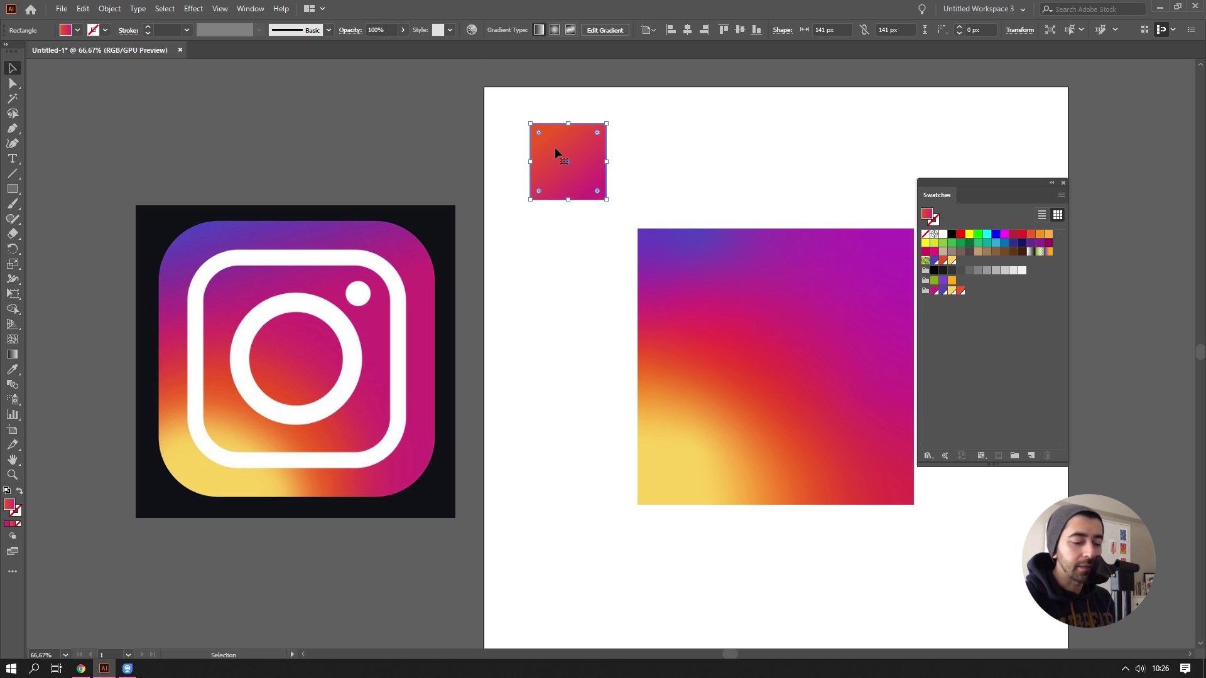
pyautogui.press('Delete')
pyautogui.hscroll(2, 590, 198)
pyautogui.scroll(-1, 590, 199)
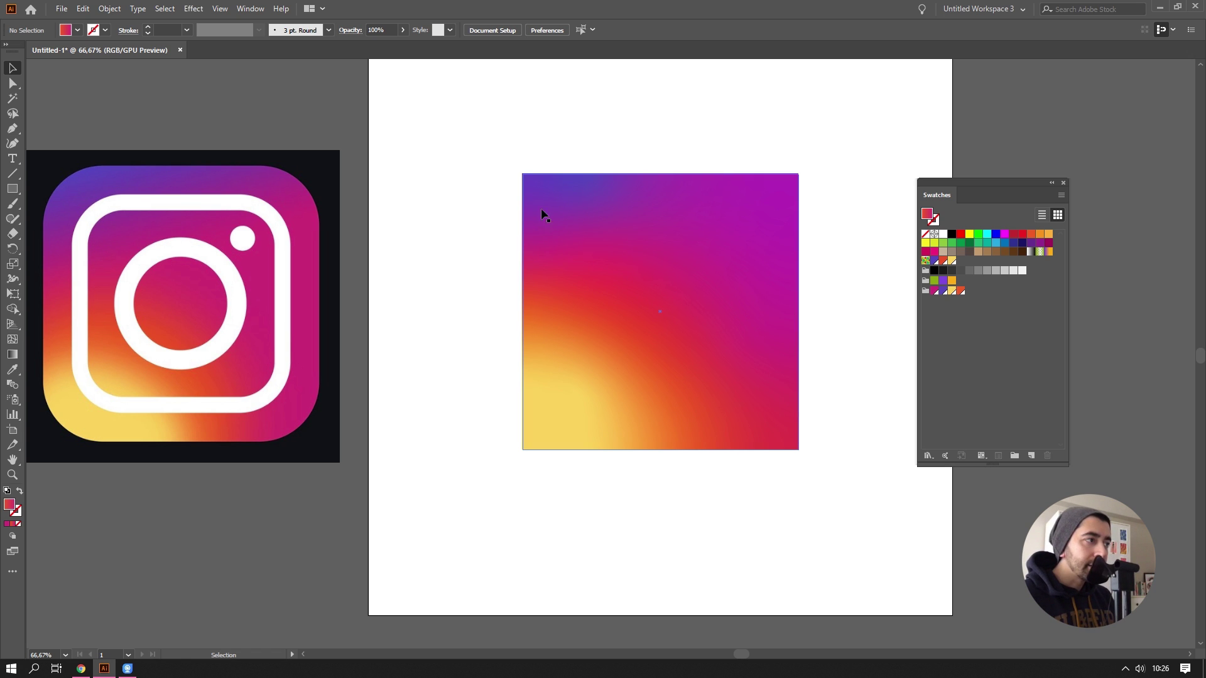
pyautogui.click(635, 277)
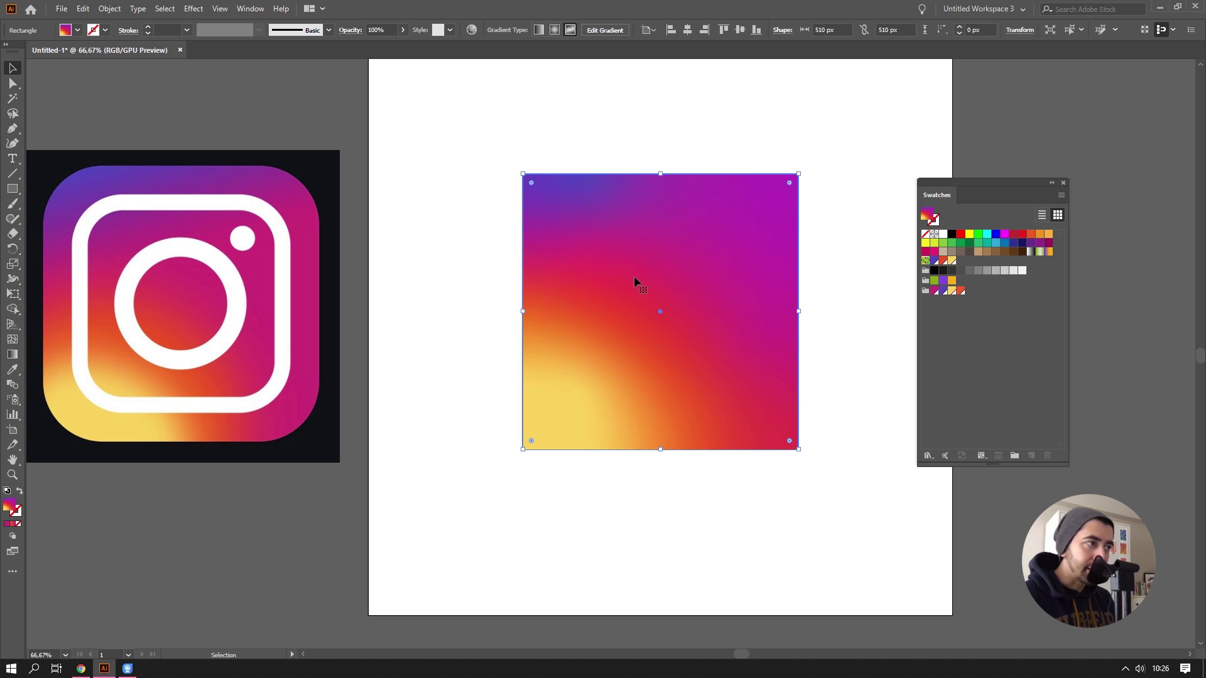
pyautogui.keyDown('alt'); pyautogui.scroll(1, 521, 173); pyautogui.keyUp('alt')
pyautogui.keyDown('alt'); pyautogui.scroll(2, 521, 173); pyautogui.keyUp('alt')
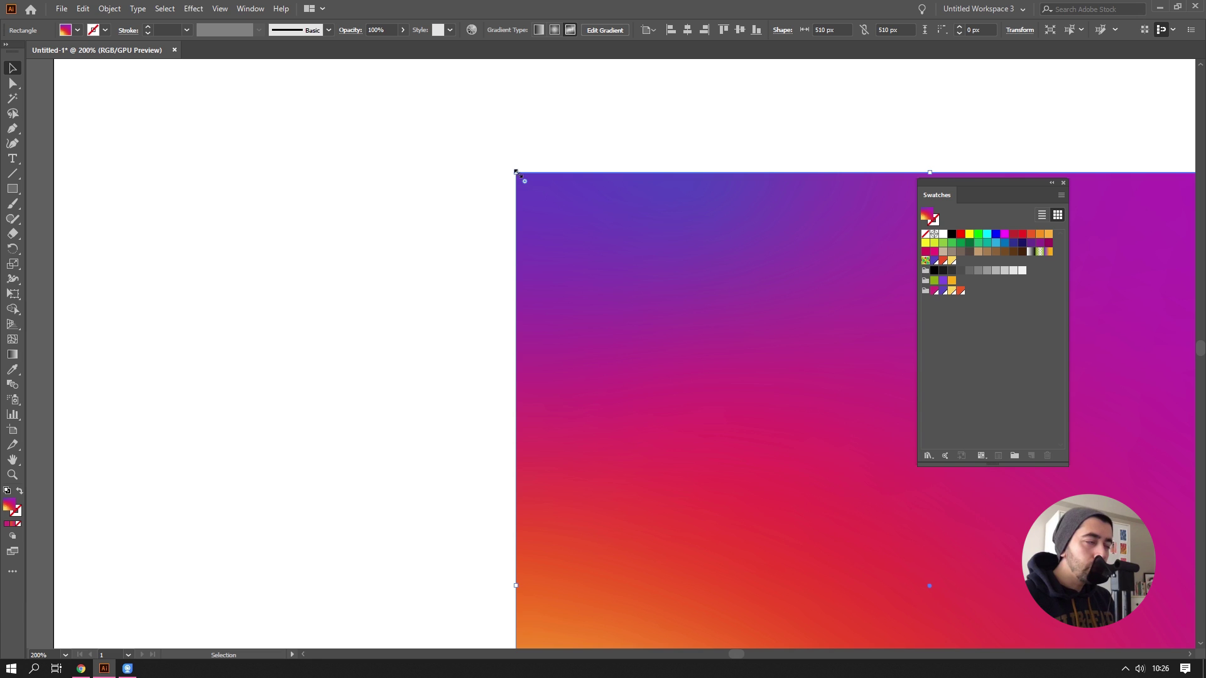
pyautogui.keyDown('alt'); pyautogui.scroll(-2, 516, 169); pyautogui.keyUp('alt')
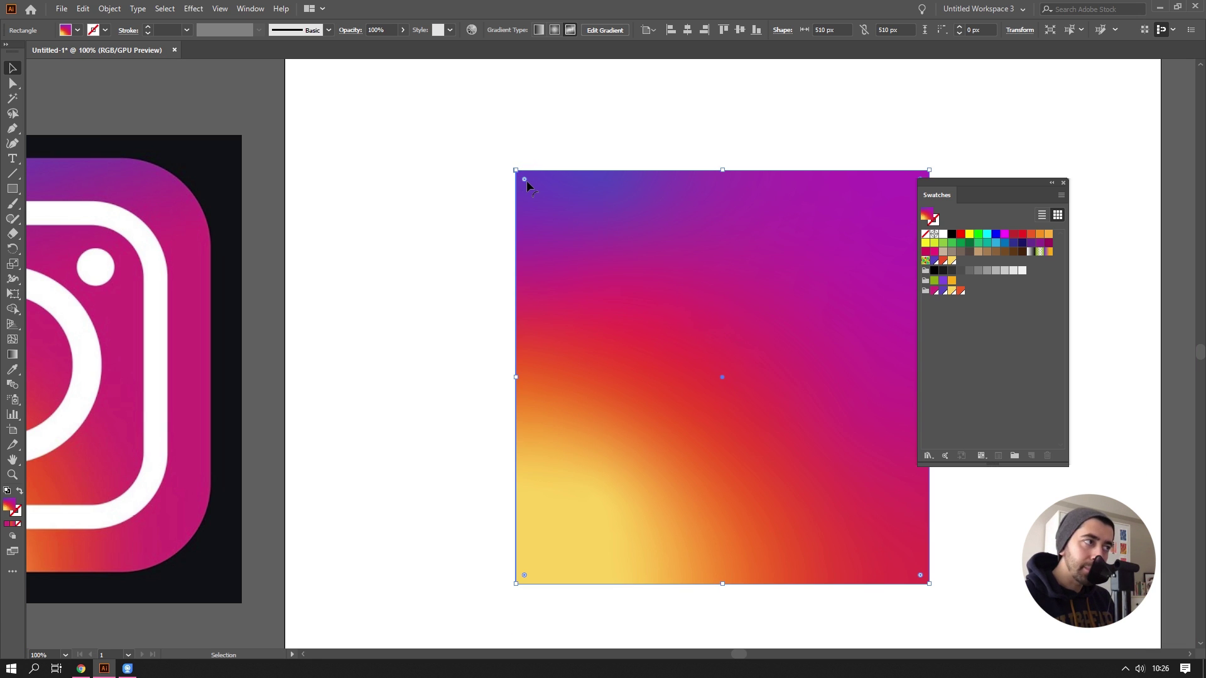
pyautogui.keyDown('alt'); pyautogui.scroll(-1, 558, 189); pyautogui.keyUp('alt')
pyautogui.keyDown('alt'); pyautogui.scroll(2, 779, 186); pyautogui.keyUp('alt')
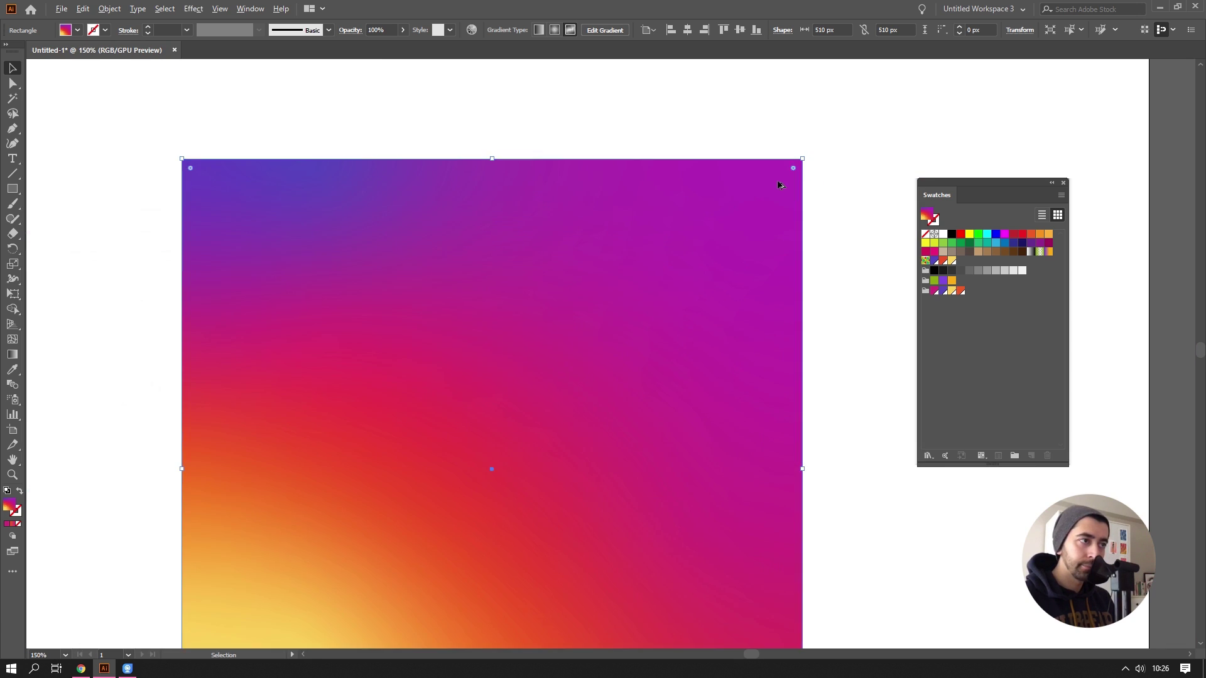
pyautogui.keyDown('alt'); pyautogui.scroll(2, 778, 185); pyautogui.keyUp('alt')
pyautogui.keyDown('alt'); pyautogui.scroll(-4, 785, 188); pyautogui.keyUp('alt')
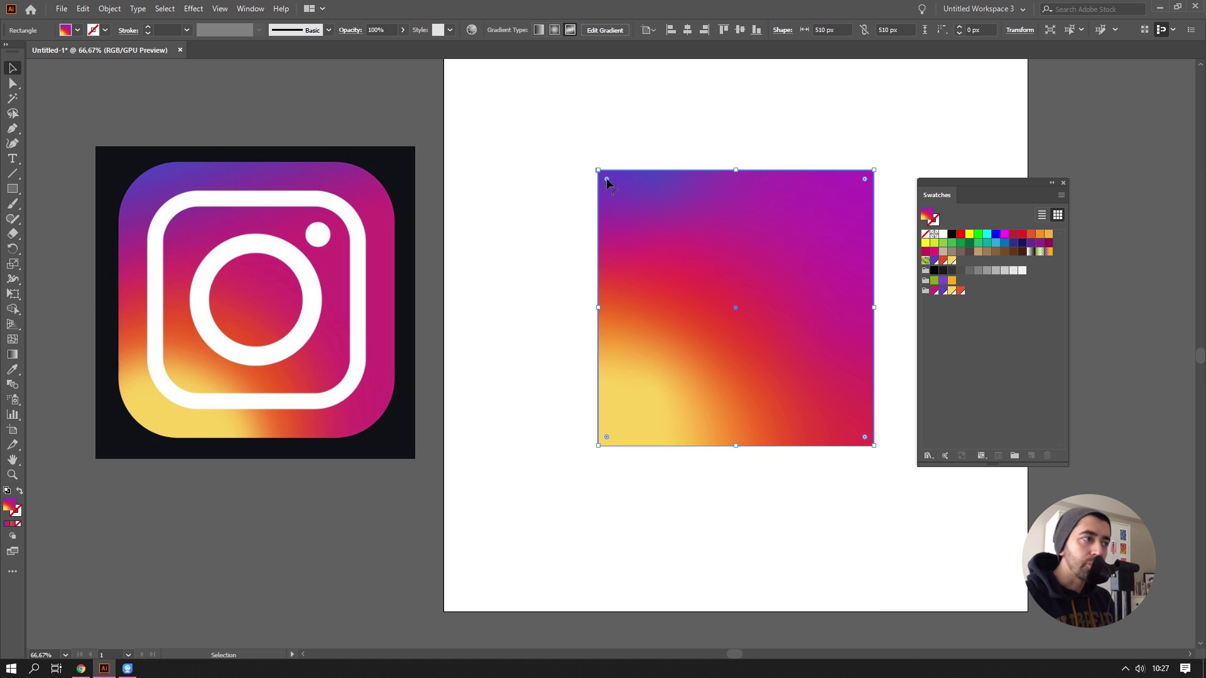
# Step: Round all four corners with the live-corner widget and place the square over the reference icon
pyautogui.moveTo(606, 181); pyautogui.dragTo(651, 216)
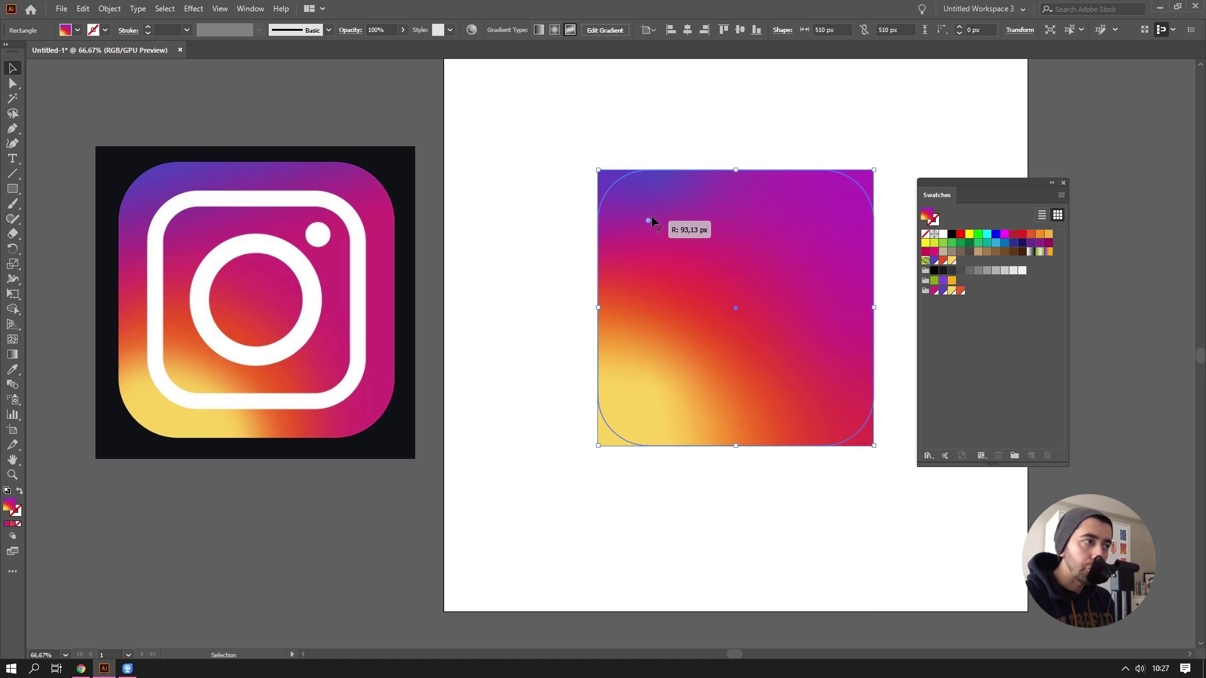
pyautogui.moveTo(651, 216); pyautogui.dragTo(646, 216)
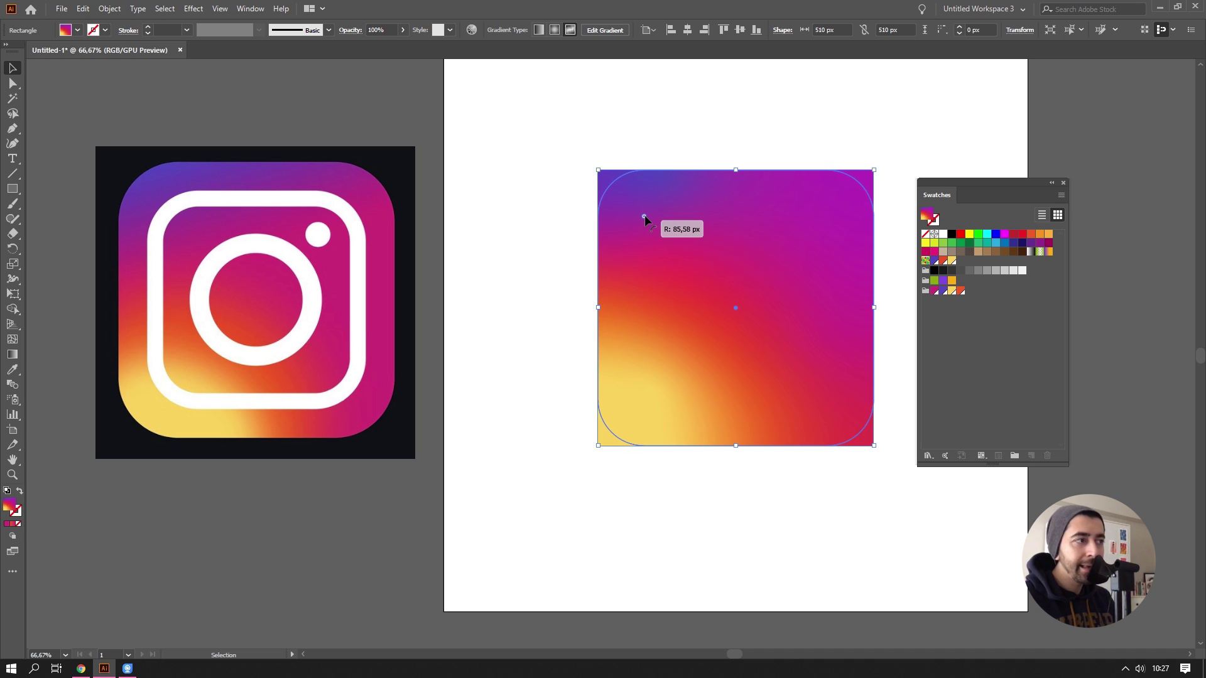
pyautogui.click(649, 144)
pyautogui.moveTo(612, 165); pyautogui.dragTo(722, 168)
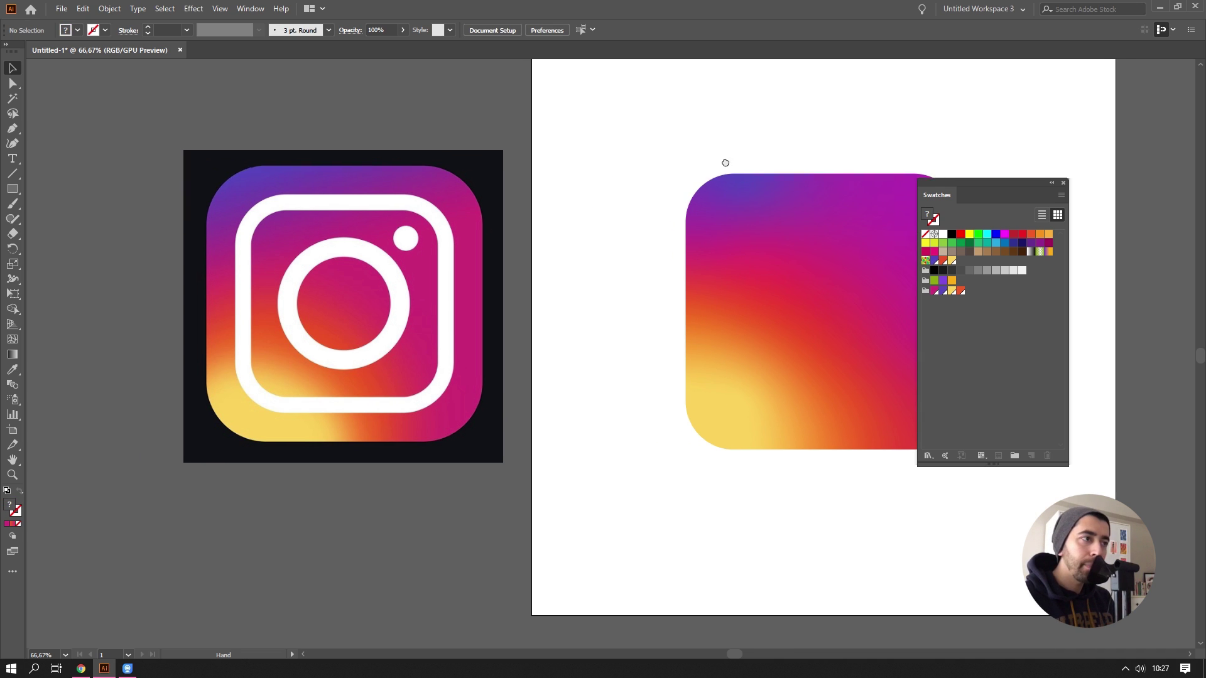
pyautogui.moveTo(798, 264)
pyautogui.mouseDown()
pyautogui.moveTo(317, 257)
pyautogui.moveTo(314, 236)
pyautogui.moveTo(607, 275)
pyautogui.moveTo(529, 296)
pyautogui.moveTo(285, 297)
pyautogui.mouseUp()
# Step: Compare the corner shapes, move the square back onto the artboard, and close the Swatches panel
pyautogui.hotkey('ctrl', '+')
pyautogui.hotkey('ctrl', '-')
pyautogui.moveTo(409, 296); pyautogui.dragTo(784, 296)
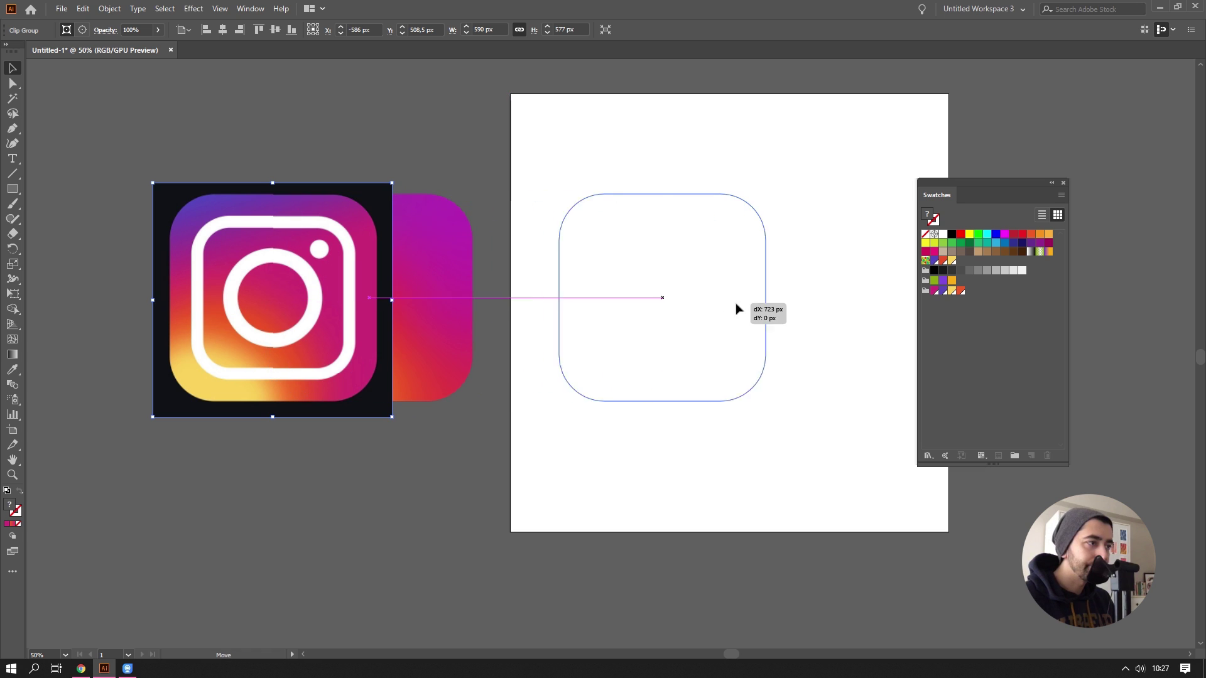
pyautogui.moveTo(361, 325); pyautogui.dragTo(472, 322)
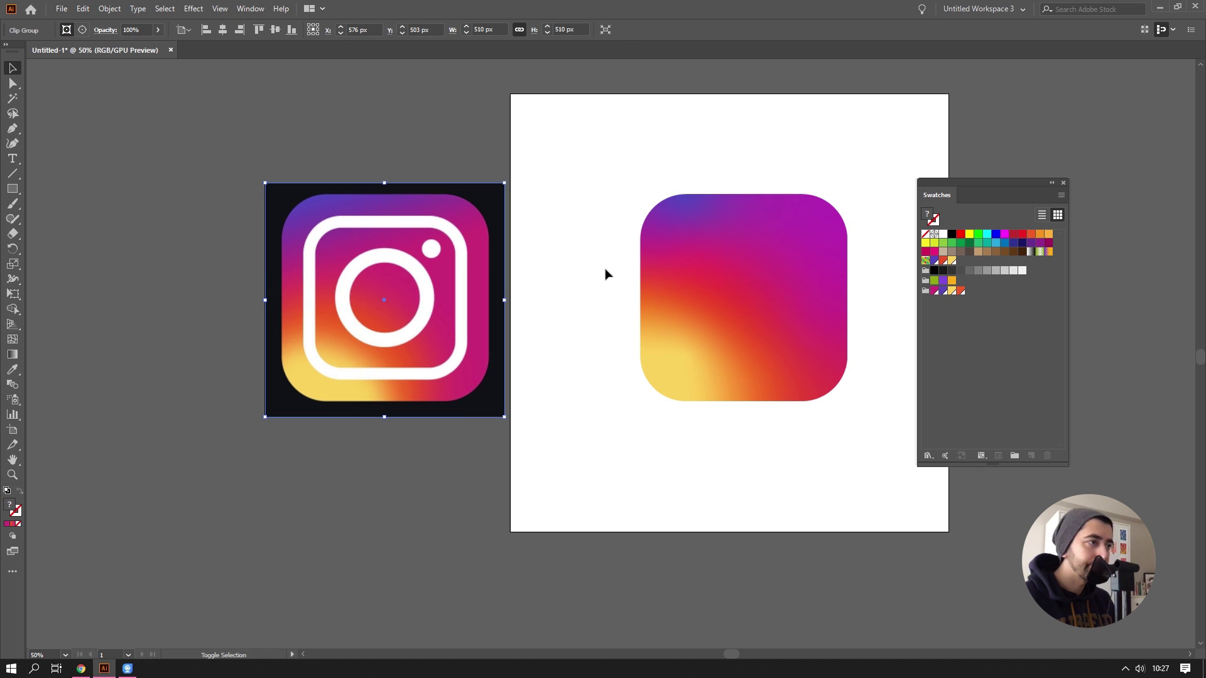
pyautogui.hotkey('ctrl', '+')
pyautogui.keyDown('shift'); pyautogui.click(751, 270); pyautogui.keyUp('shift')
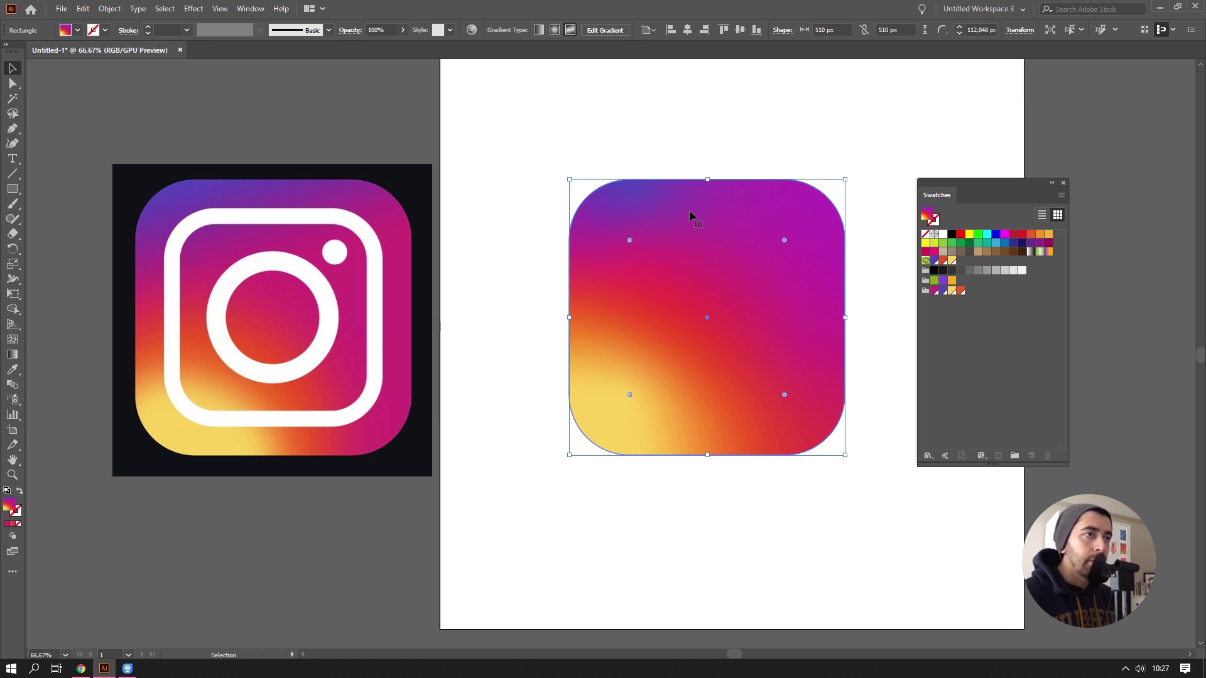
pyautogui.click(1063, 183)
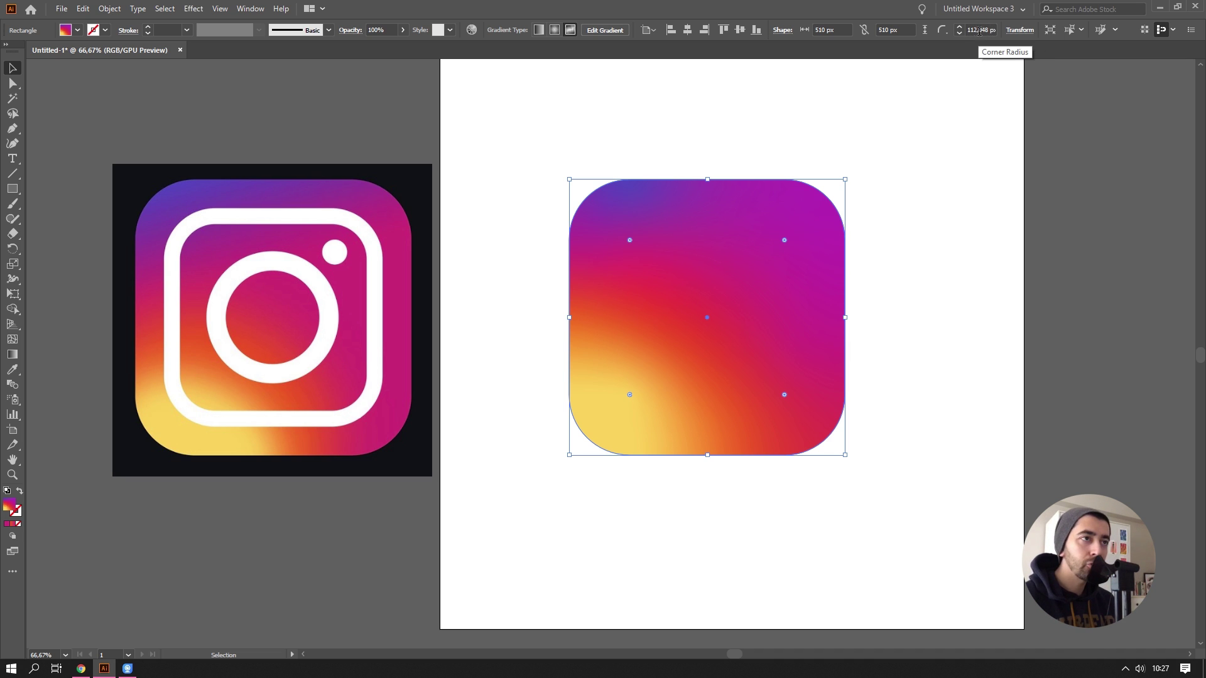
# Step: Enter 11 in the control bar's corner radius field, then deselect the square
pyautogui.click(977, 29)
pyautogui.hotkey('ctrl', 'a')
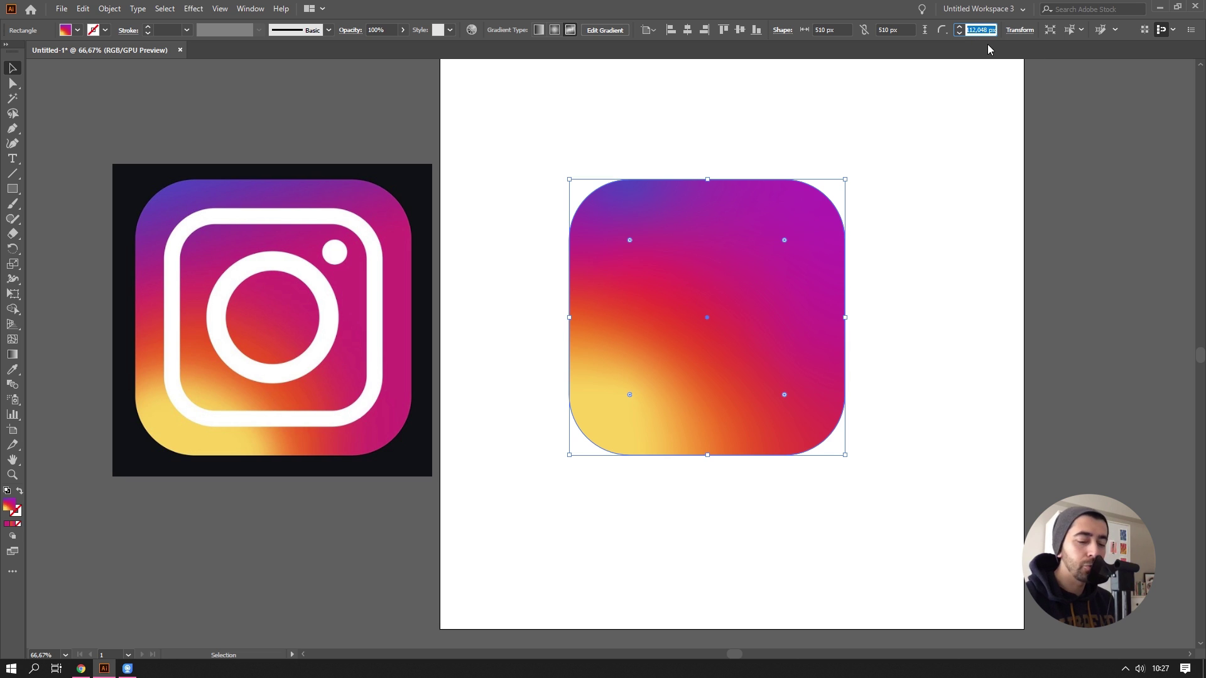
pyautogui.write('110')
pyautogui.press('Return')
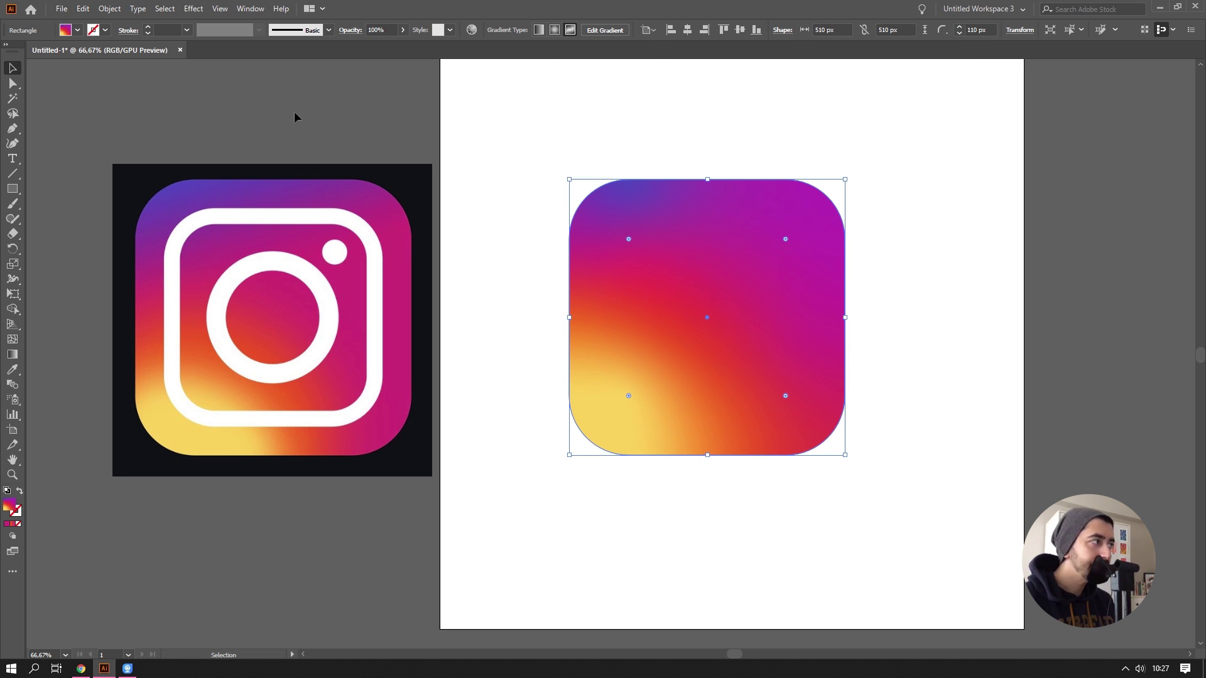
pyautogui.click(489, 100)
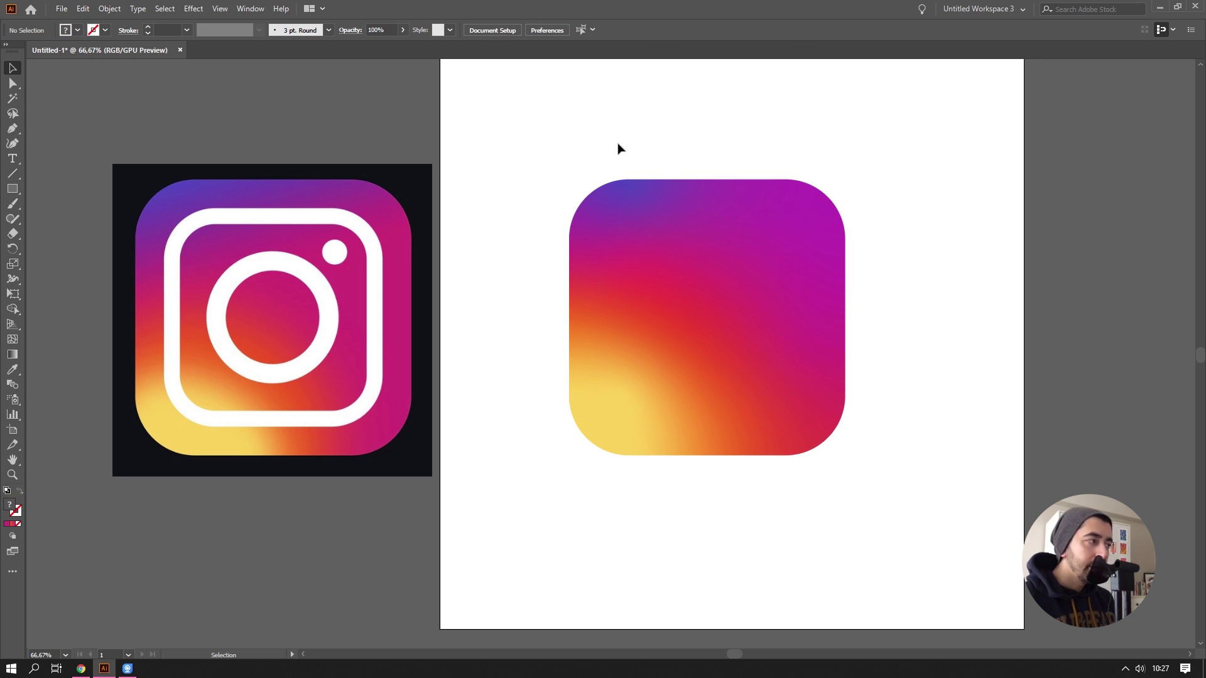
pyautogui.moveTo(619, 124); pyautogui.dragTo(322, 289)
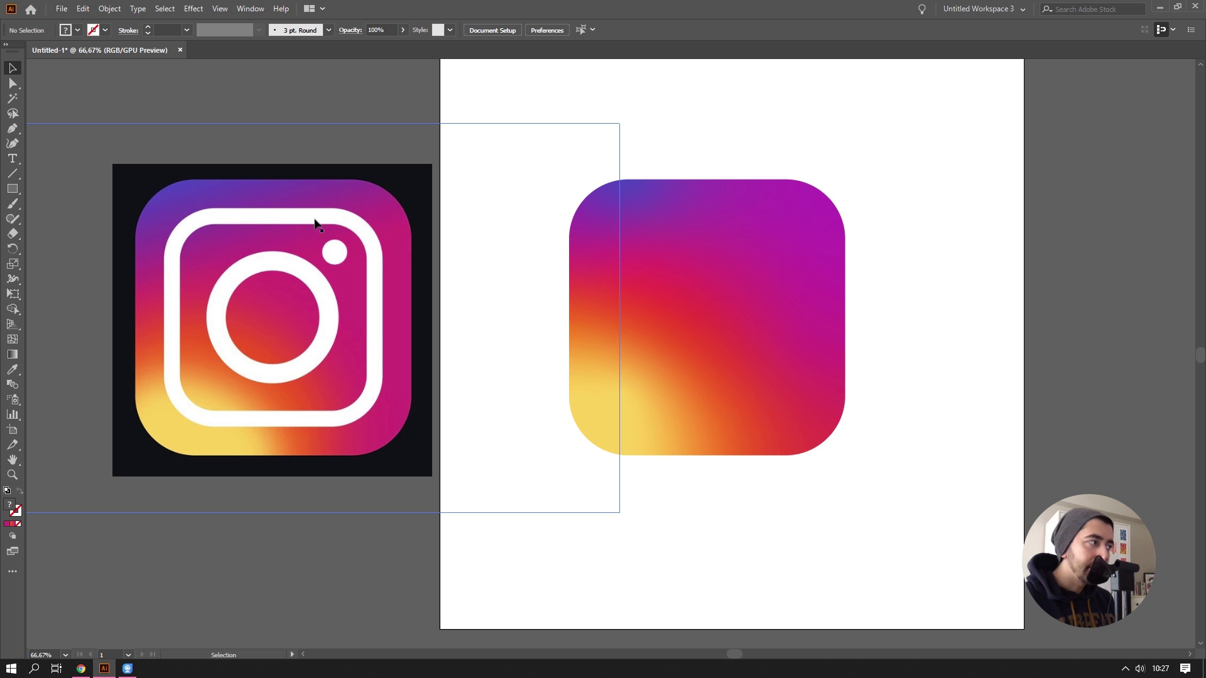
pyautogui.moveTo(305, 429); pyautogui.dragTo(356, 232)
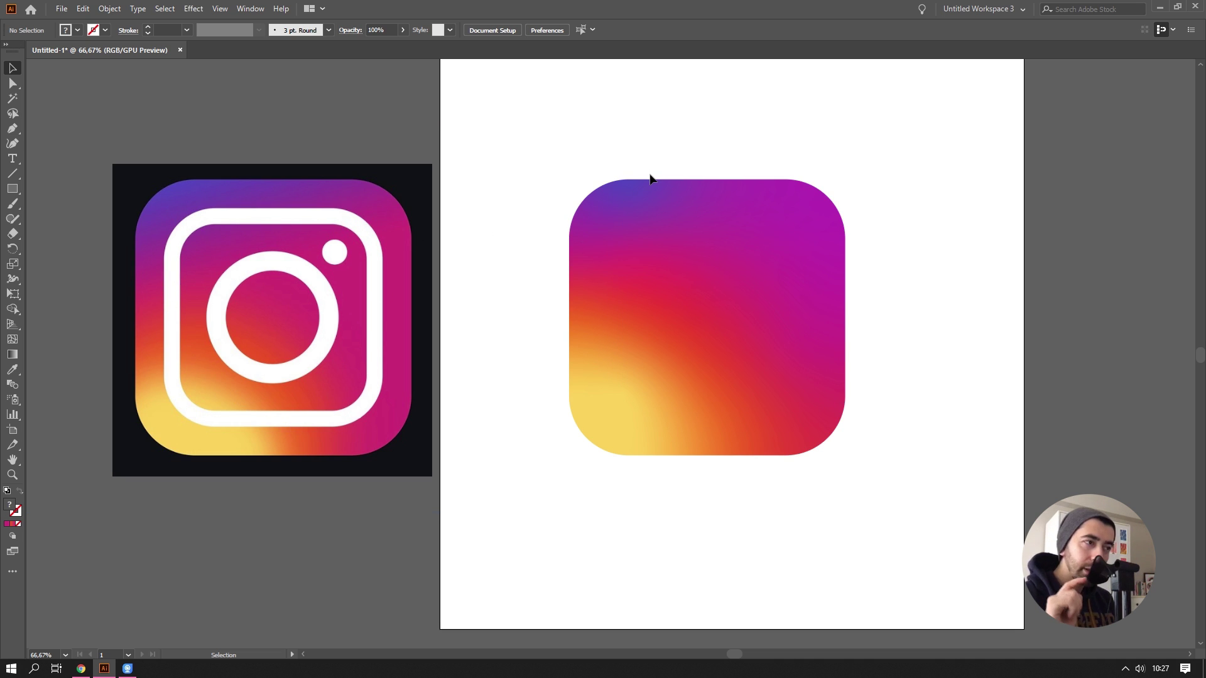
# Step: Try sharpening the top-left corner, then undo it to restore four even corners and deselect
pyautogui.click(652, 220)
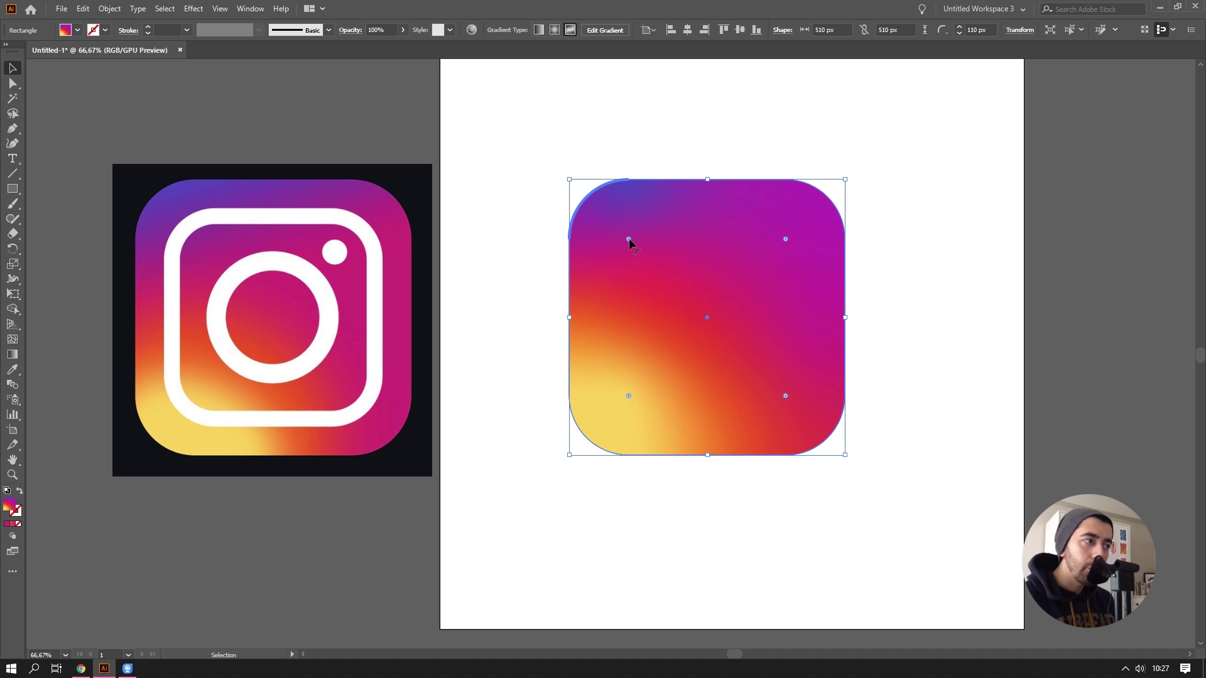
pyautogui.moveTo(628, 239); pyautogui.dragTo(565, 156)
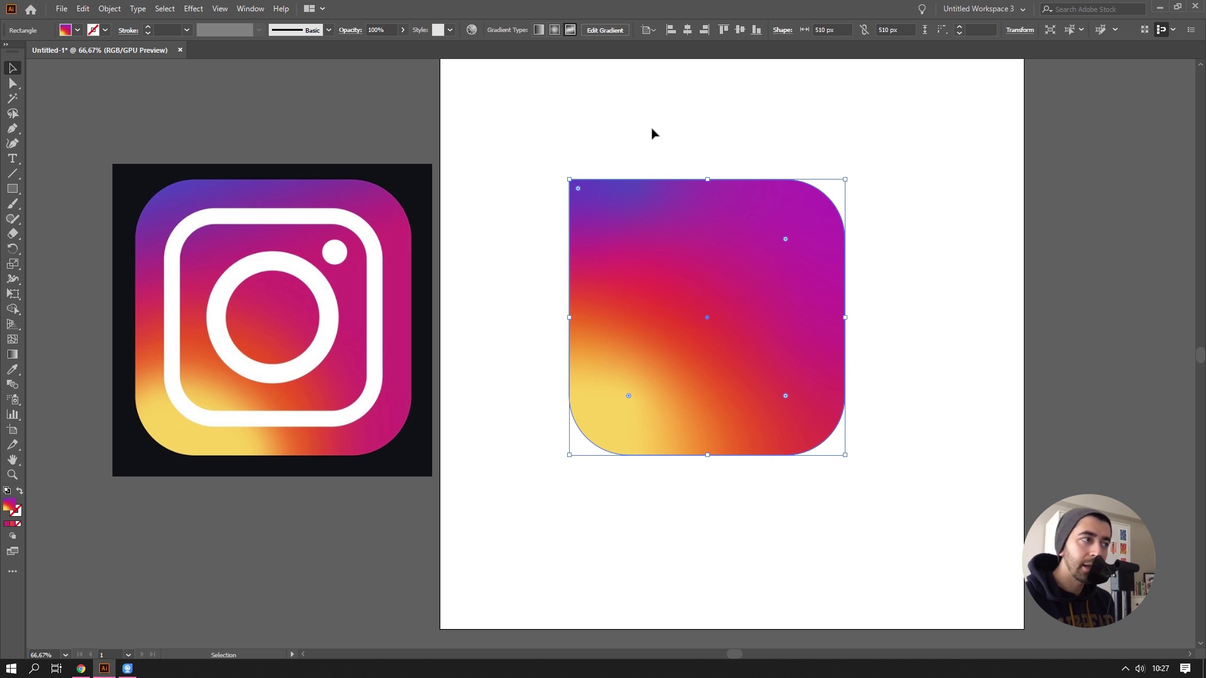
pyautogui.click(668, 137)
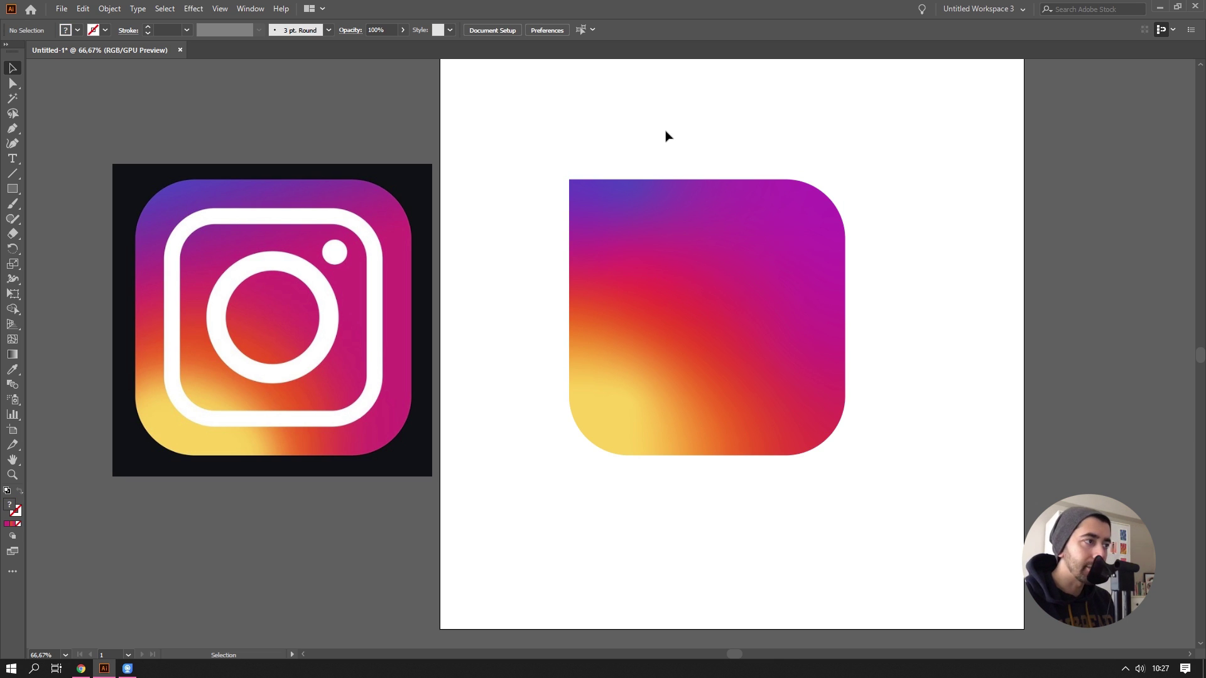
pyautogui.press('a')
pyautogui.hotkey('ctrl', 'z')
pyautogui.press('v')
pyautogui.moveTo(615, 119); pyautogui.dragTo(93, 182)
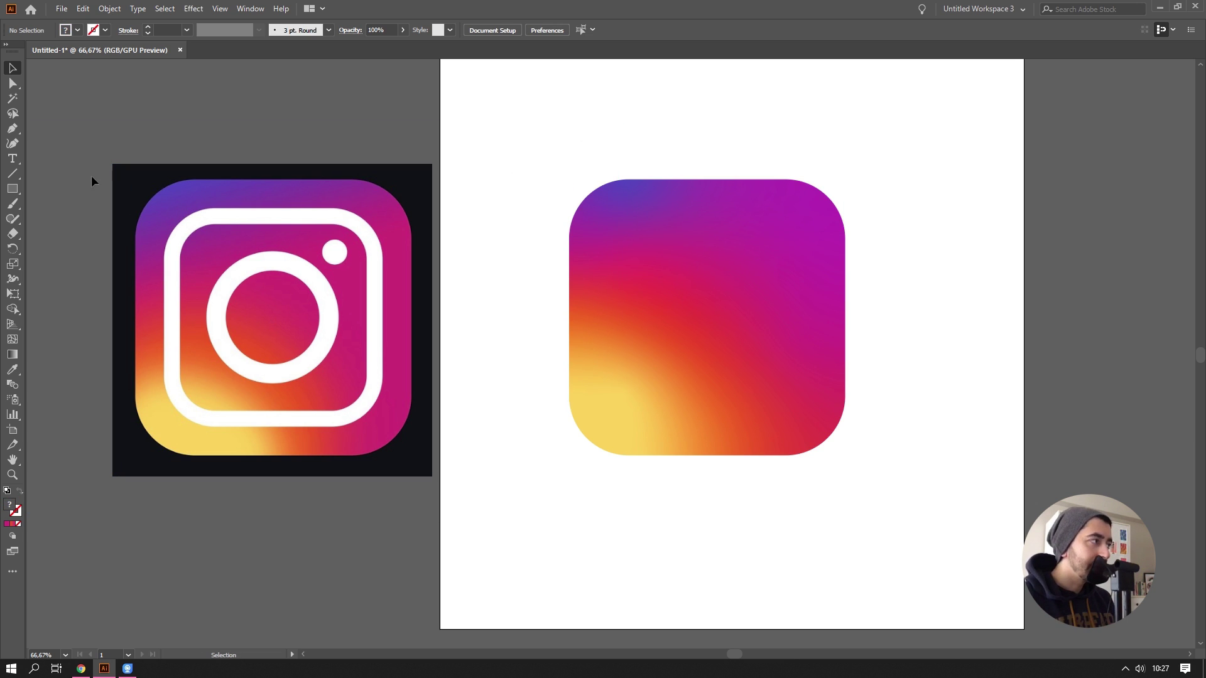
pyautogui.click(15, 190)
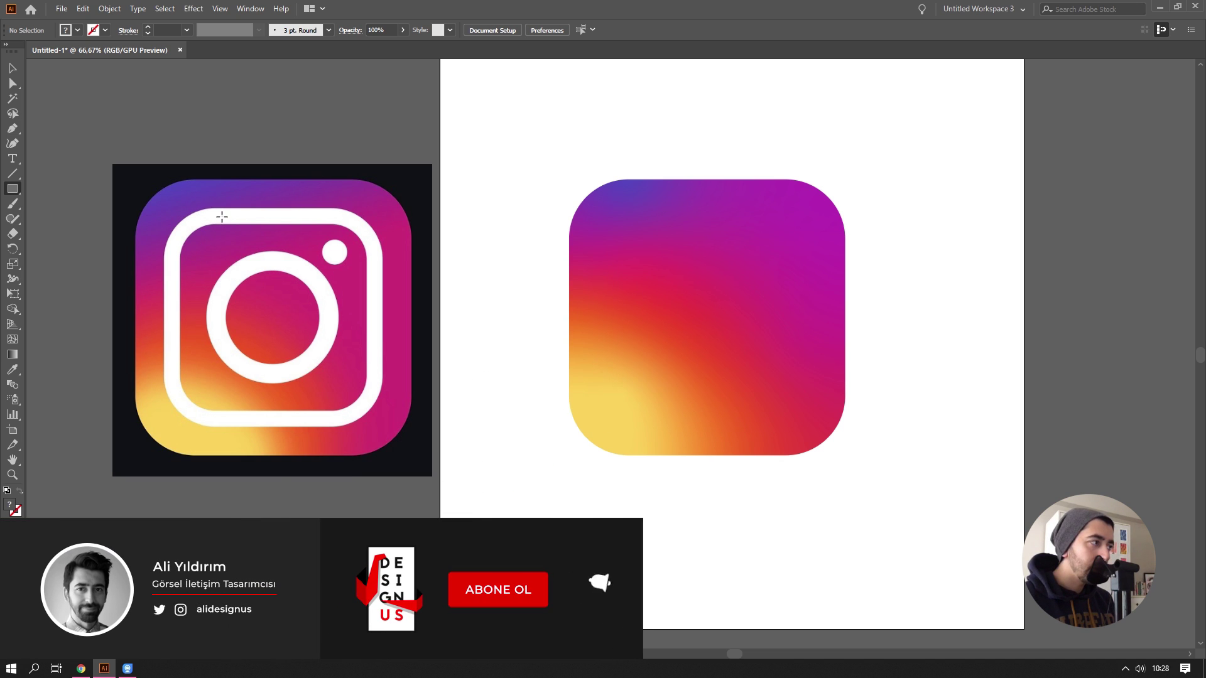
# Step: Draw a 375 px white square and move it onto the centre of the gradient square
pyautogui.moveTo(221, 217); pyautogui.dragTo(425, 393)
pyautogui.press('v')
pyautogui.moveTo(300, 298); pyautogui.dragTo(670, 295)
pyautogui.click(936, 244)
pyautogui.hscroll(-2, 914, 245)
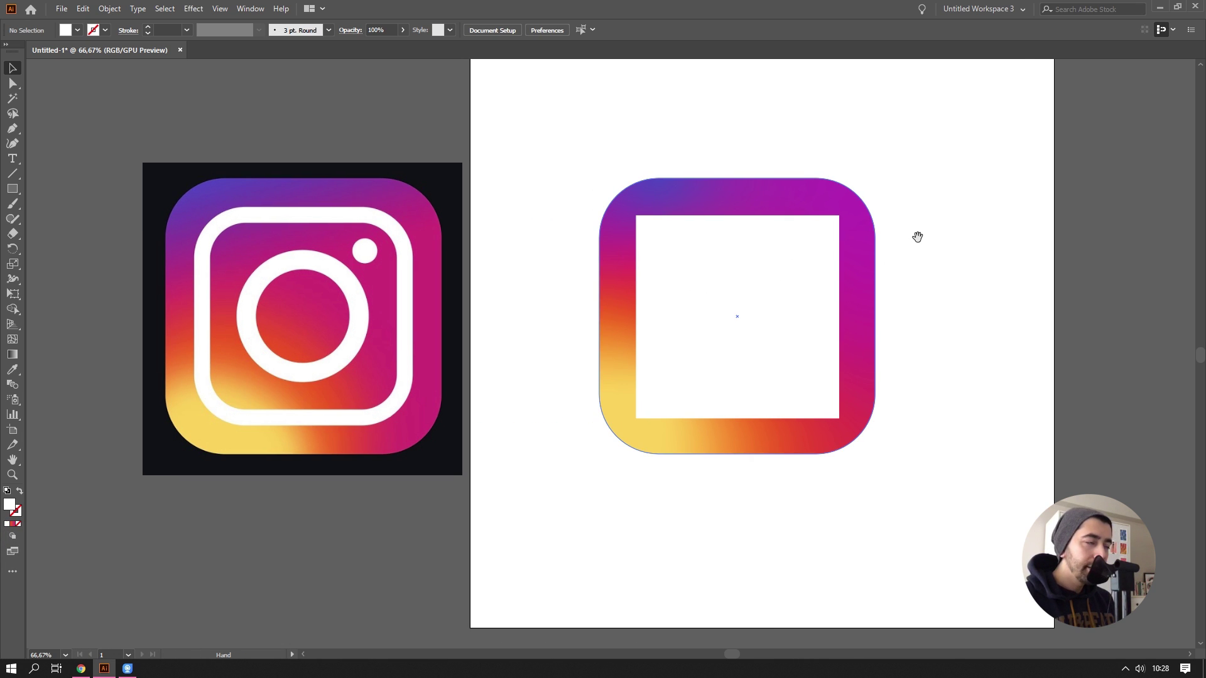
pyautogui.click(710, 284)
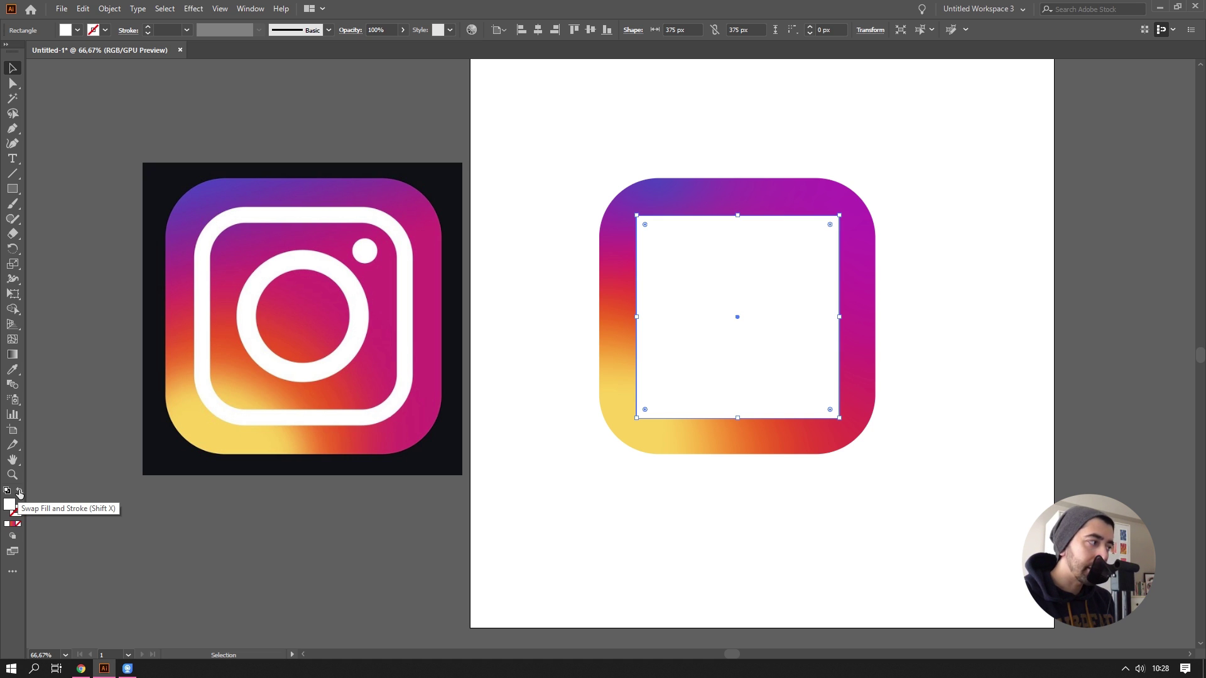
# Step: Swap fill and stroke so the square becomes a white outline, then select it
pyautogui.click(18, 494)
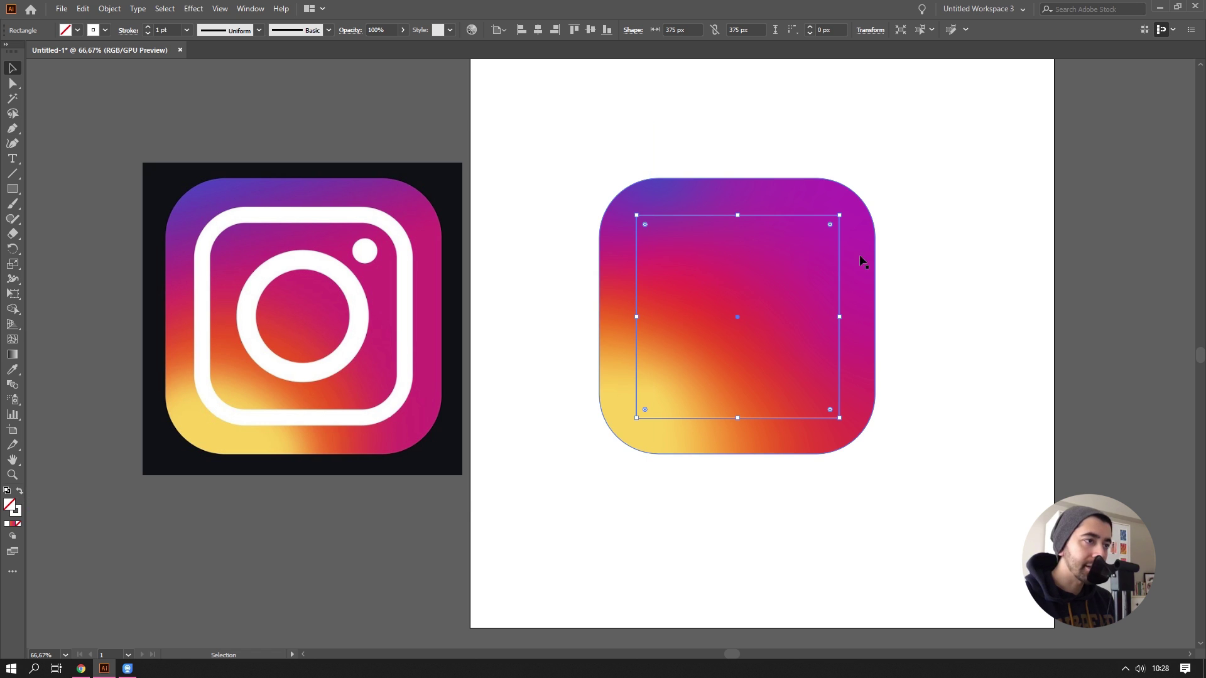
pyautogui.click(927, 256)
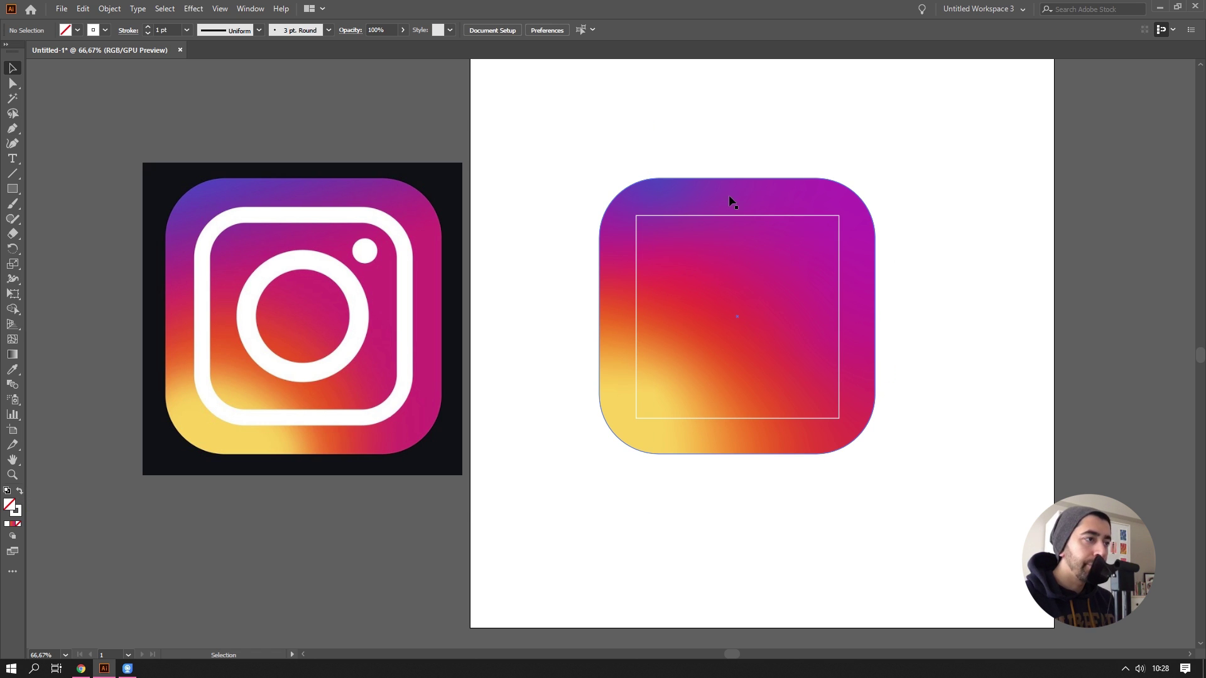
pyautogui.scroll(2, 770, 215)
pyautogui.click(766, 214)
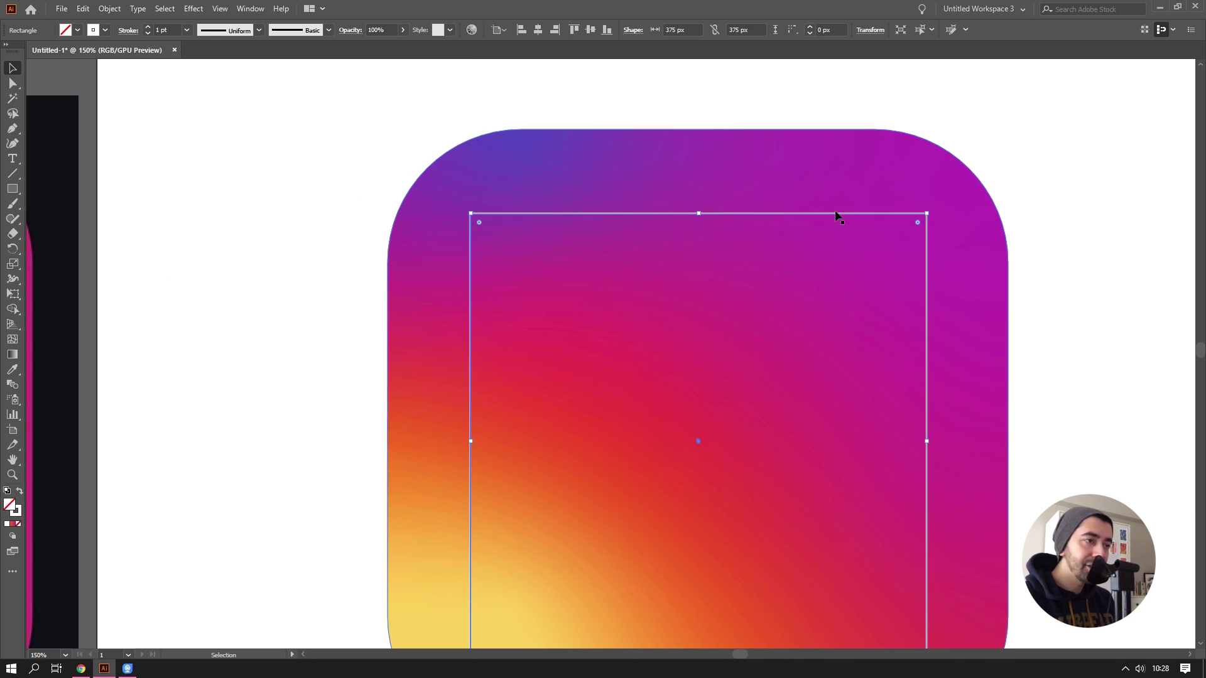
pyautogui.scroll(-1, 938, 321)
pyautogui.scroll(1, 921, 282)
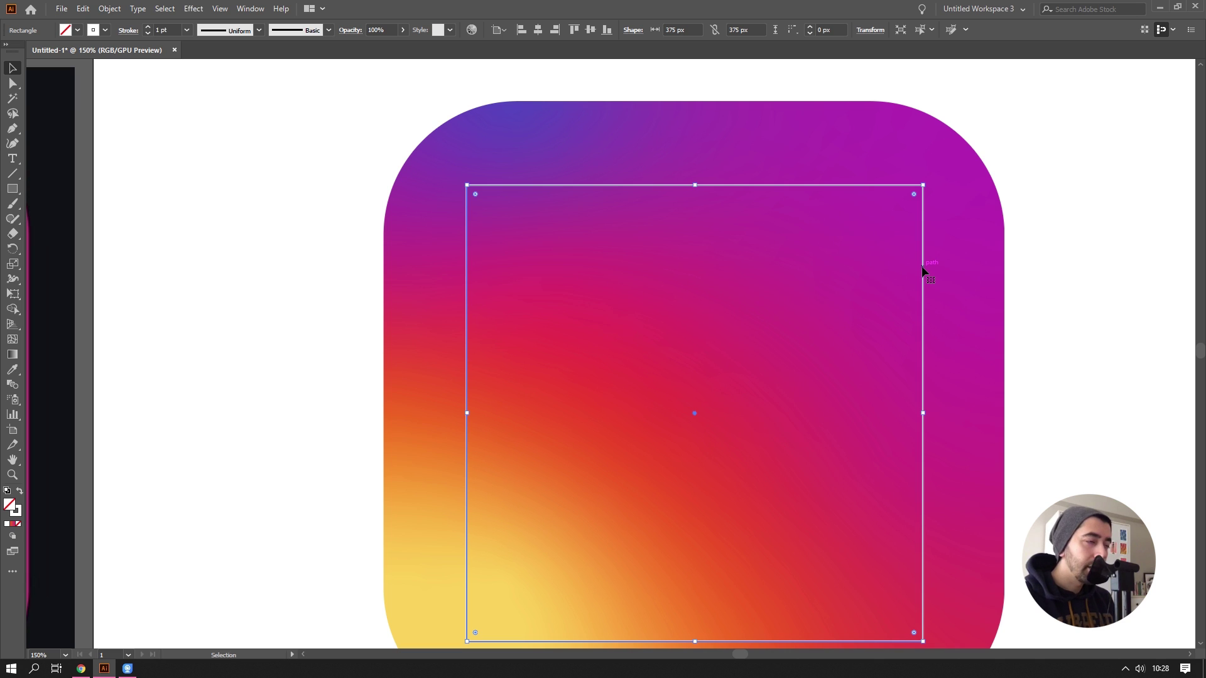
pyautogui.scroll(-1, 923, 270)
pyautogui.hotkey('ctrl', 'shift', 'a')
pyautogui.click(789, 214)
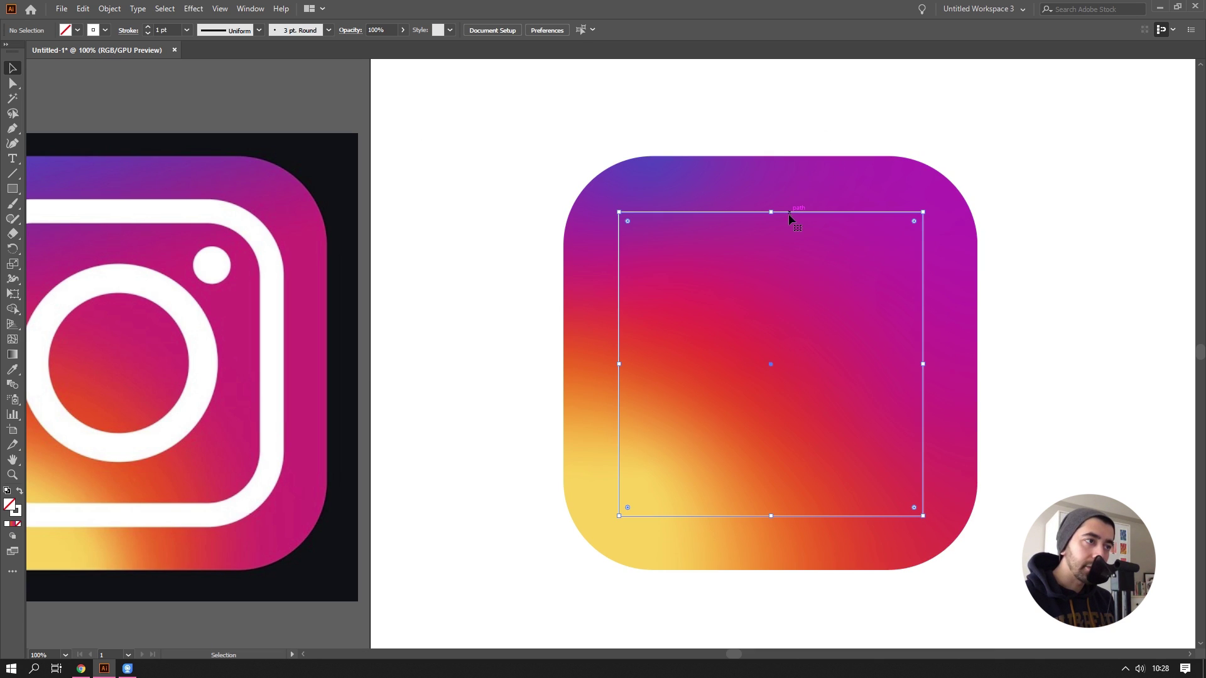
pyautogui.click(1028, 277)
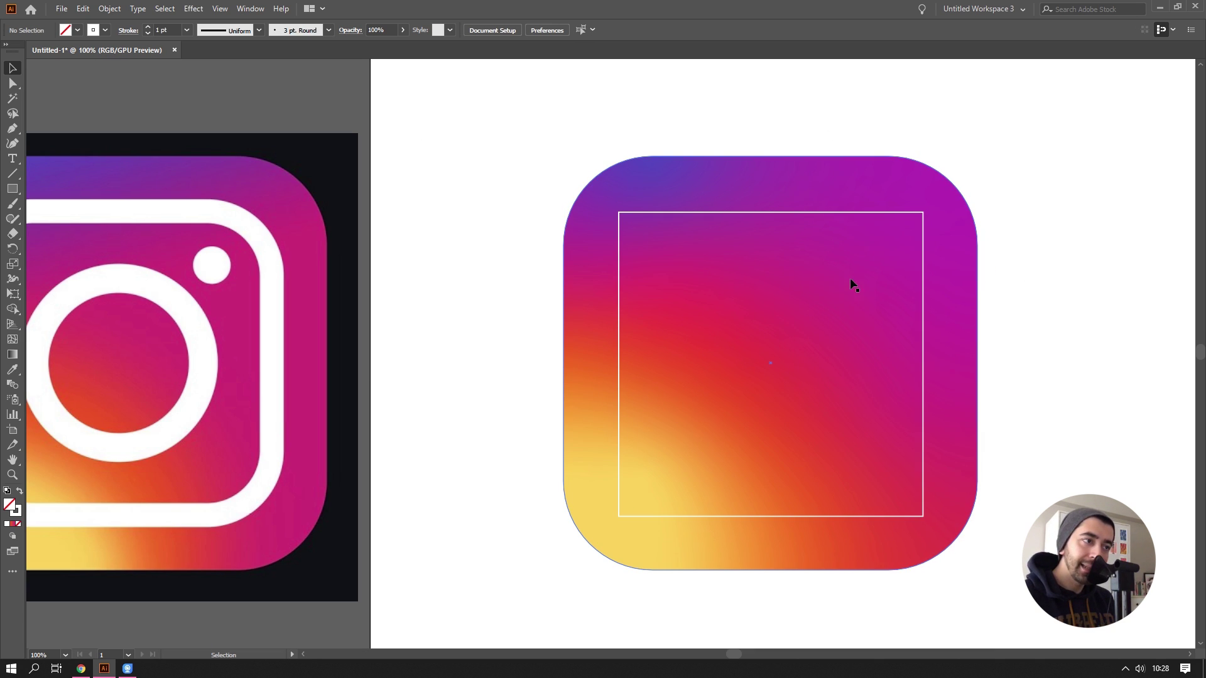
pyautogui.click(835, 217)
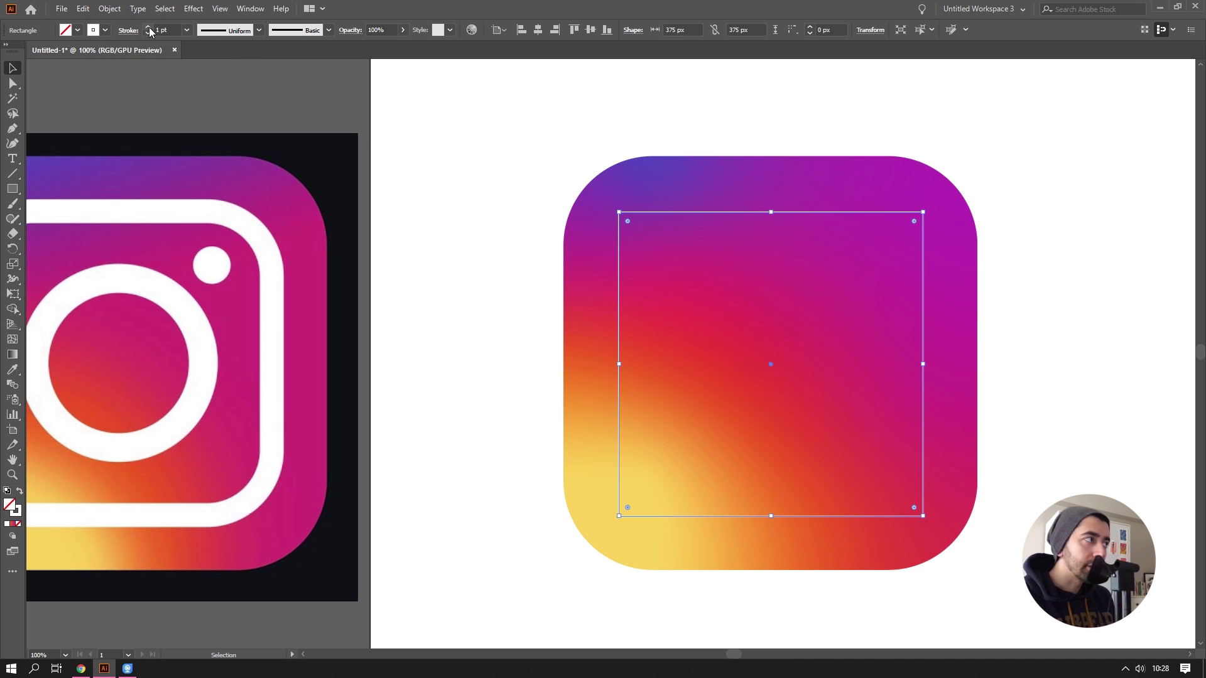
# Step: Raise the white outline's stroke weight to 21 pt
pyautogui.click(149, 27)
pyautogui.click(148, 27)
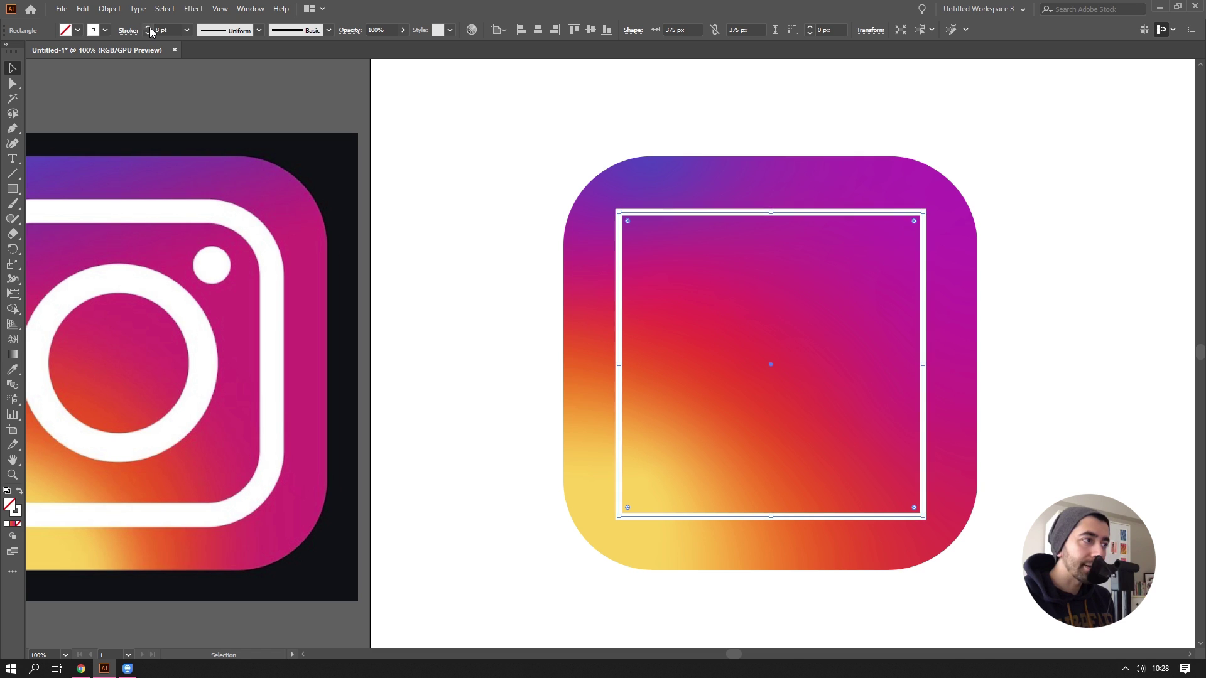
pyautogui.click(148, 27)
pyautogui.click(148, 27)
pyautogui.click(148, 27)
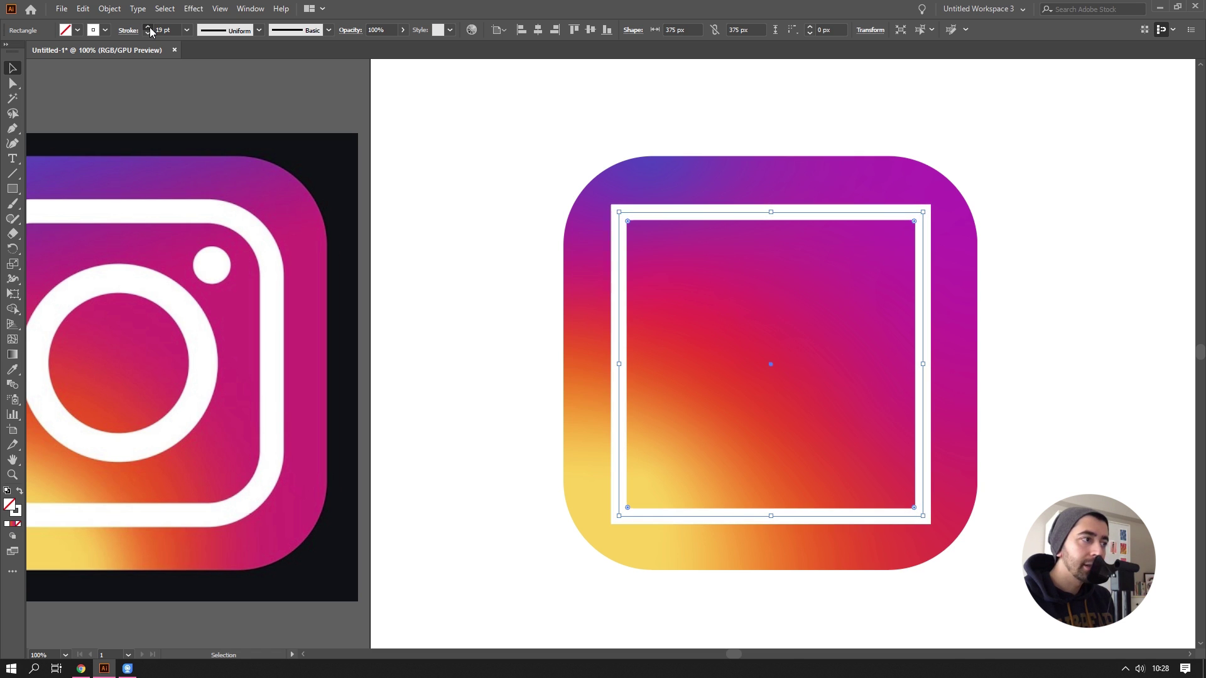
pyautogui.click(454, 107)
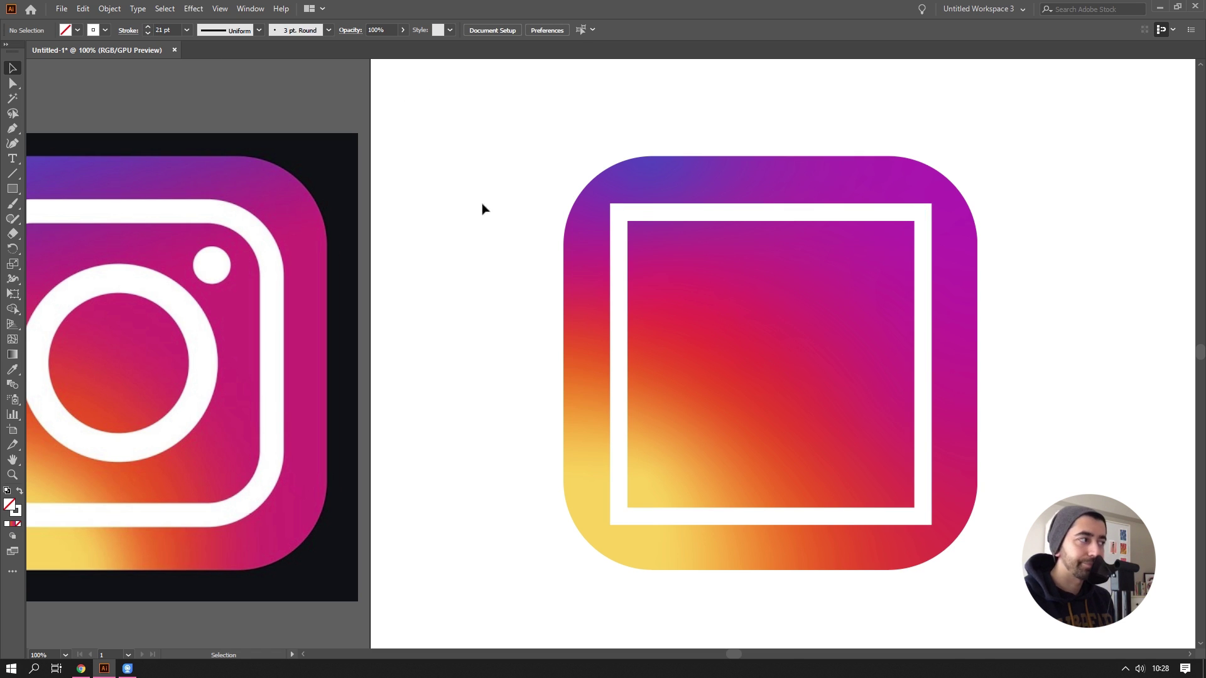
pyautogui.moveTo(371, 271); pyautogui.dragTo(513, 268)
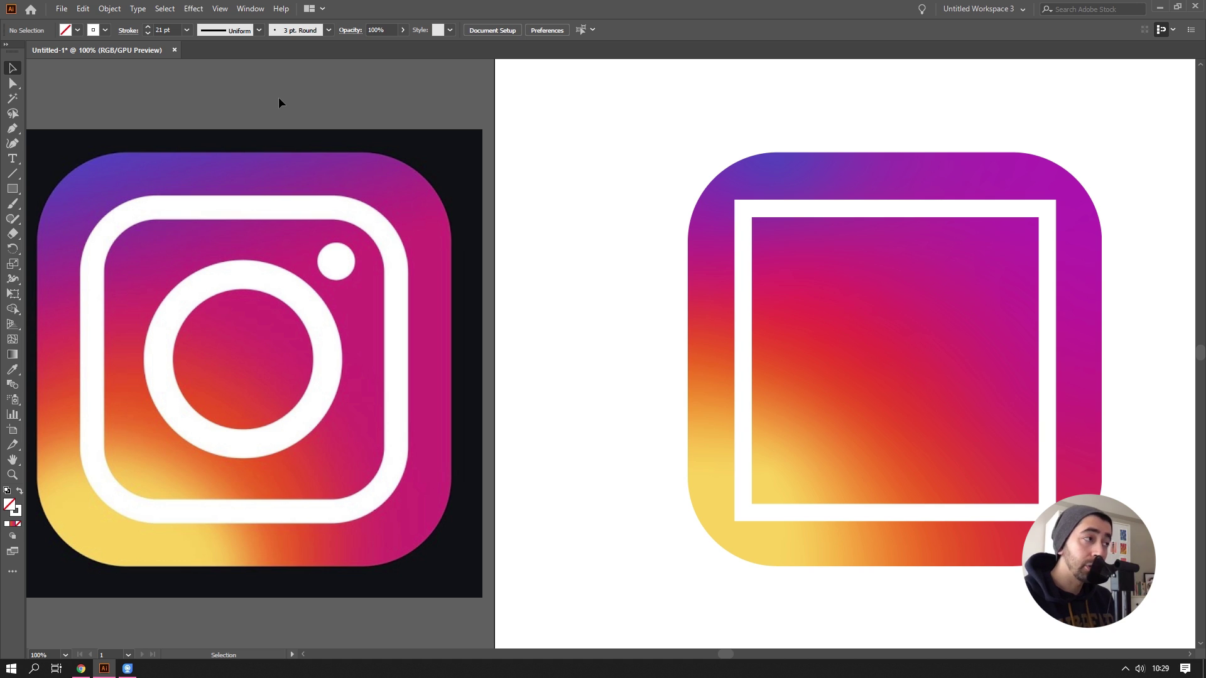
# Step: Show the rulers and place guides at the reference frame's outer and inner edges
pyautogui.hotkey('ctrl', 'r')
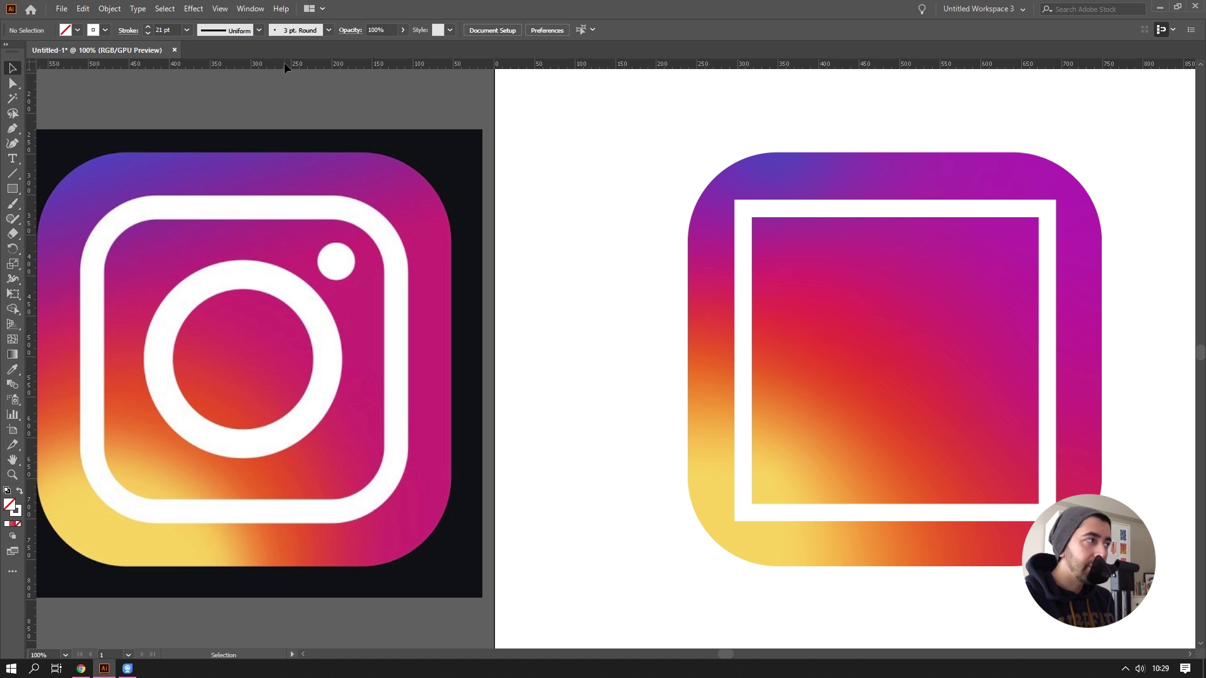
pyautogui.moveTo(284, 68); pyautogui.dragTo(290, 195)
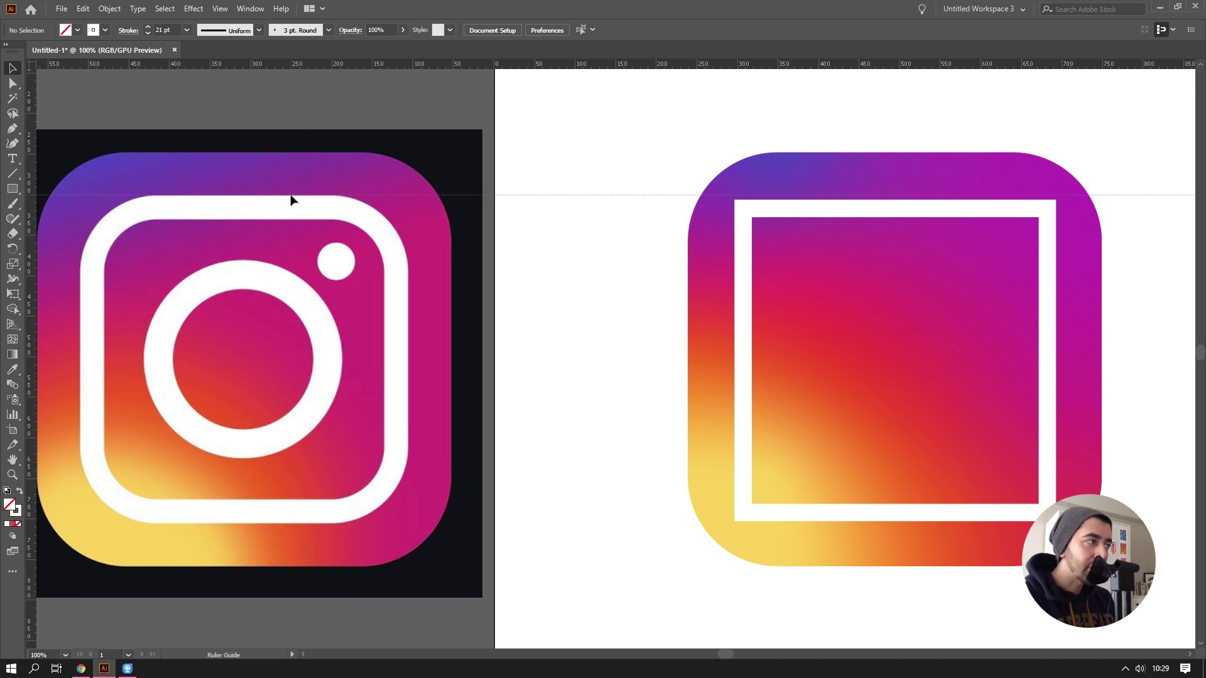
pyautogui.moveTo(311, 64); pyautogui.dragTo(318, 224)
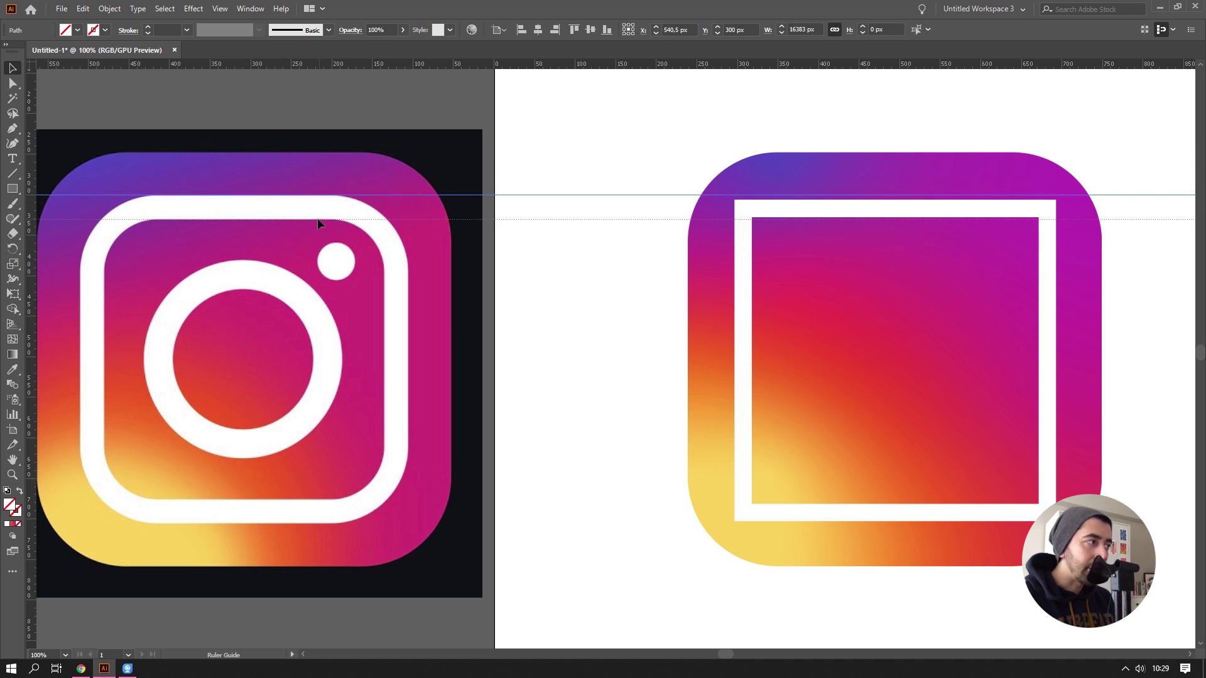
pyautogui.scroll(2, 214, 220)
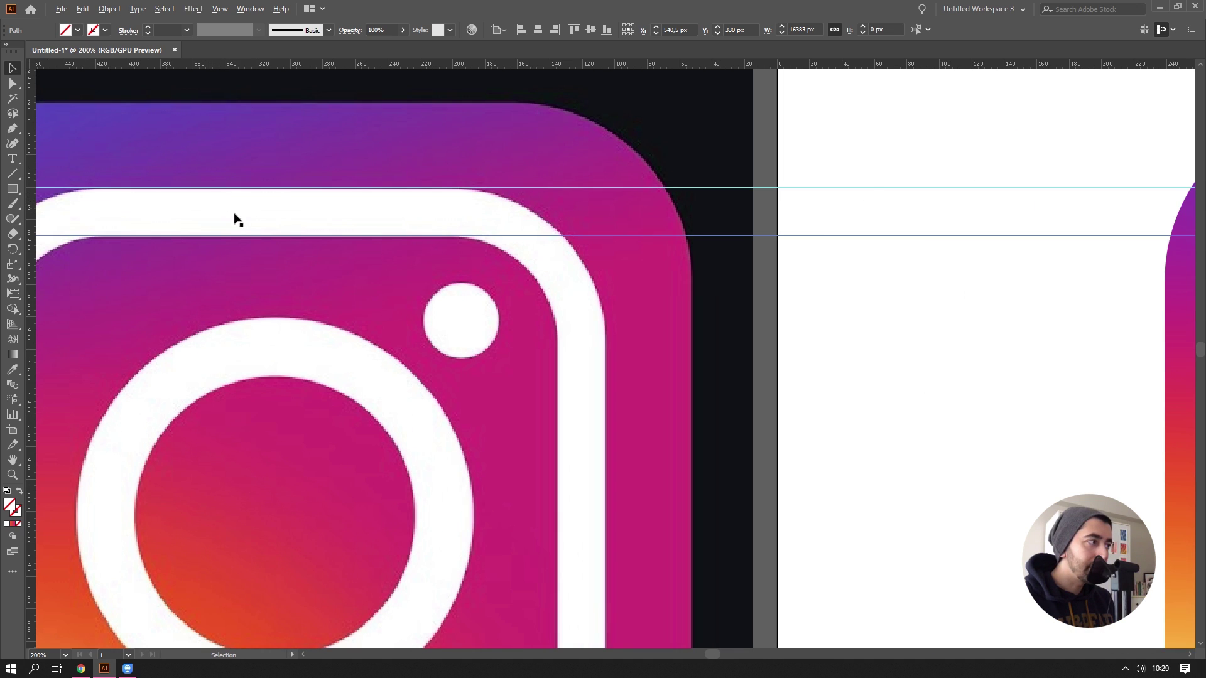
pyautogui.scroll(-3, 319, 225)
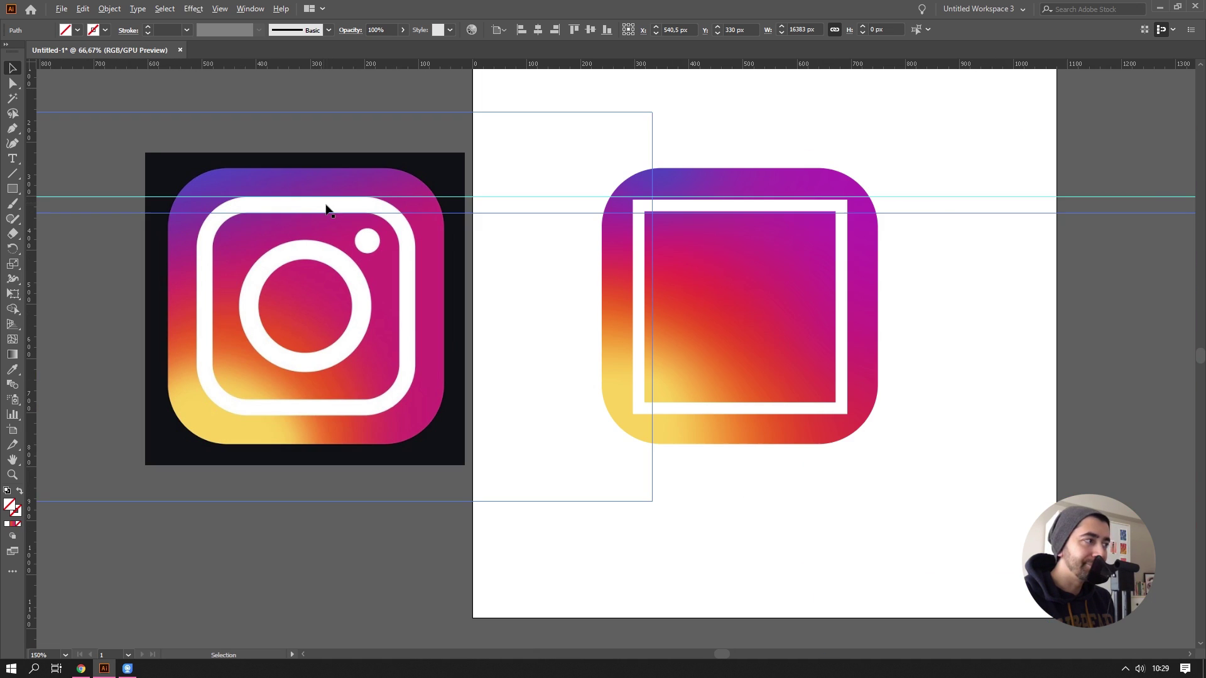
pyautogui.scroll(1, 676, 190)
# Step: Thicken the white frame's stroke to 28 pt
pyautogui.click(673, 198)
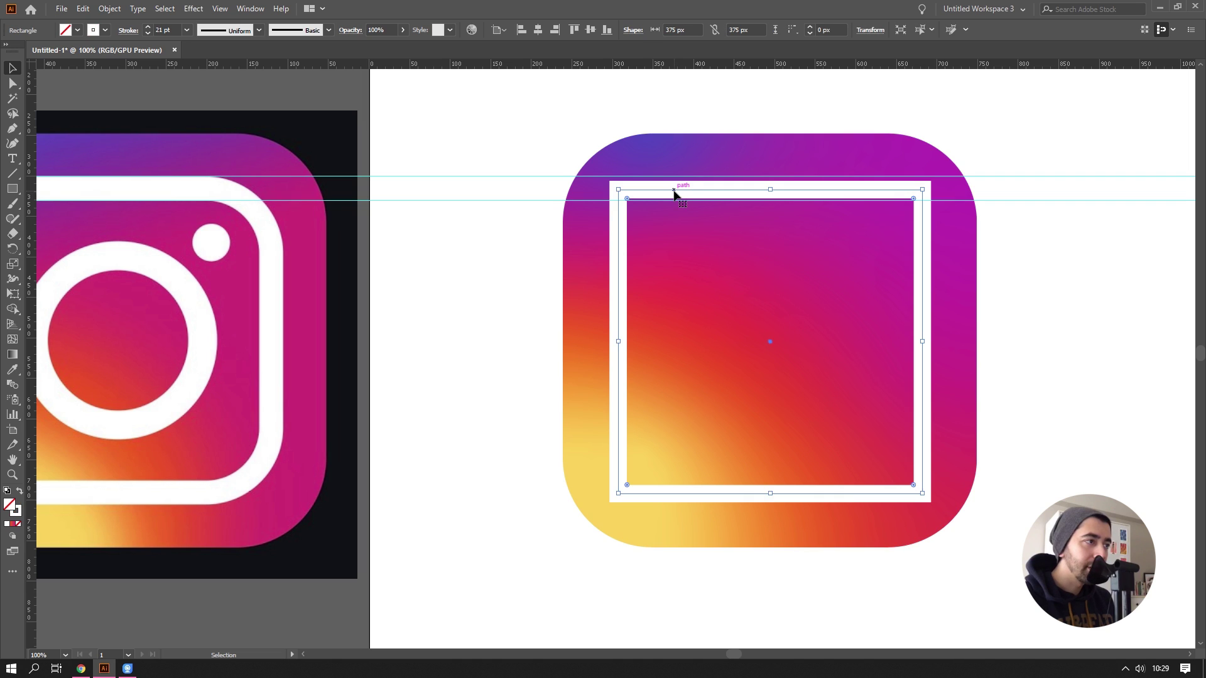
pyautogui.scroll(1, 674, 193)
pyautogui.click(148, 27)
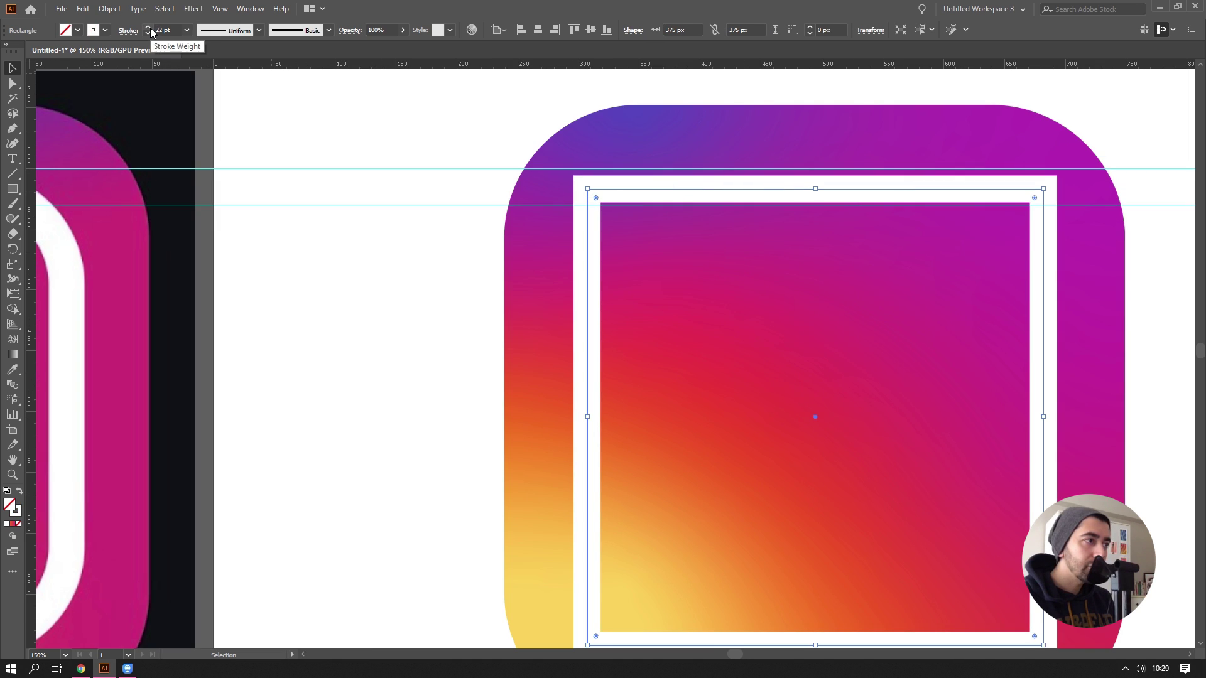
pyautogui.click(148, 27)
pyautogui.click(150, 27)
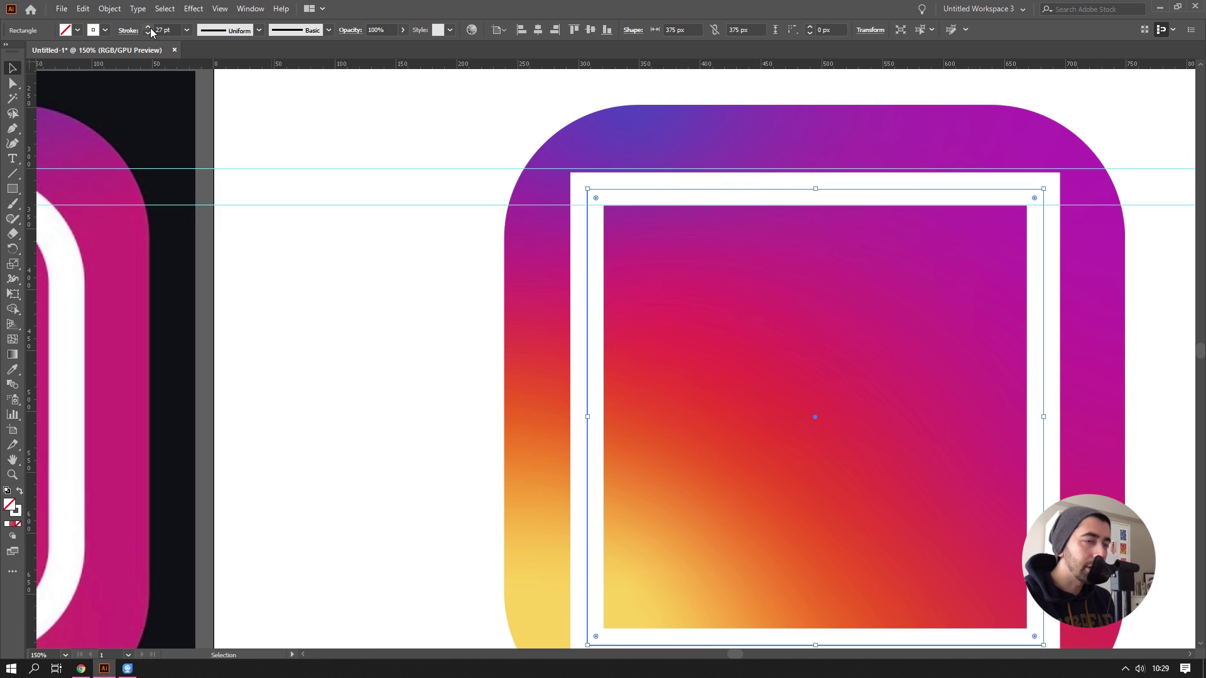
pyautogui.scroll(-1, 473, 197)
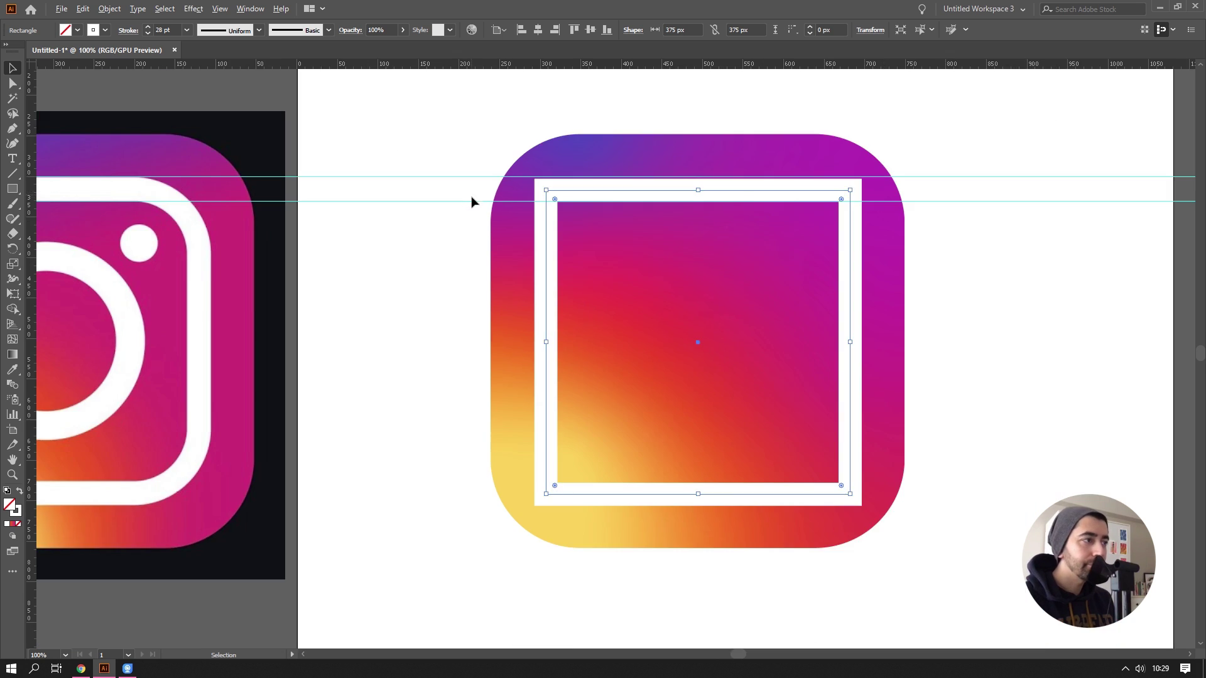
pyautogui.scroll(-1, 409, 196)
pyautogui.scroll(1, 425, 269)
pyautogui.click(425, 268)
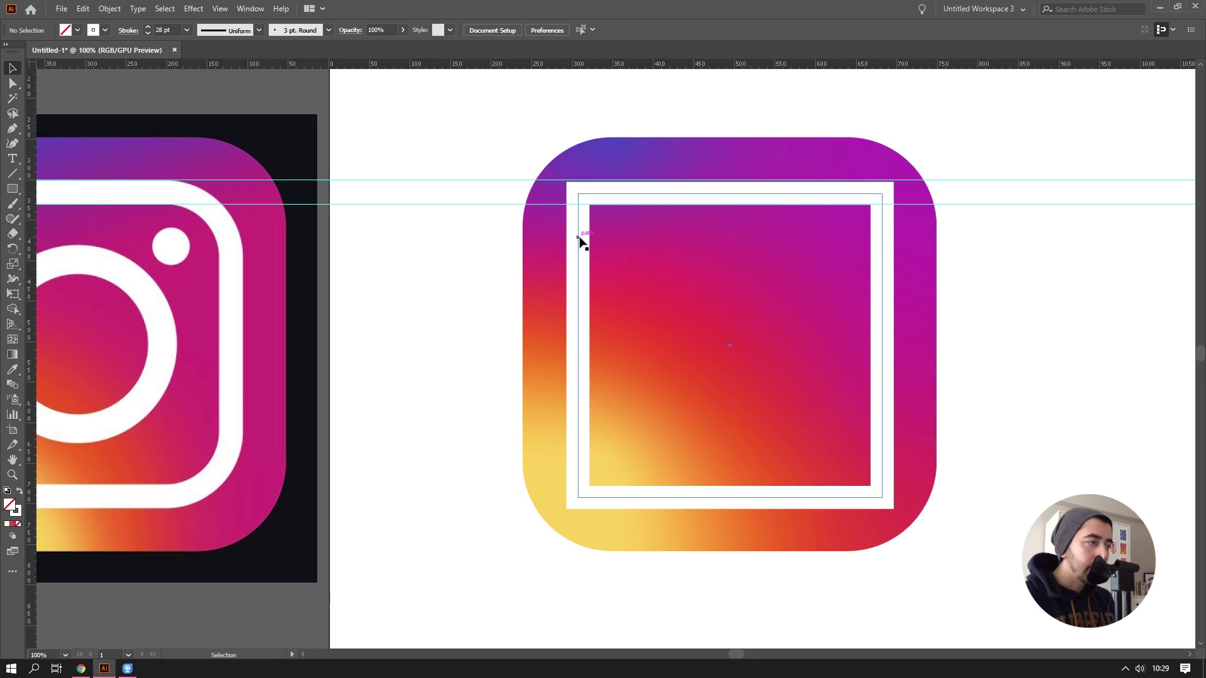
# Step: Delete both horizontal guides and hide the rulers
pyautogui.moveTo(295, 209); pyautogui.dragTo(449, 215)
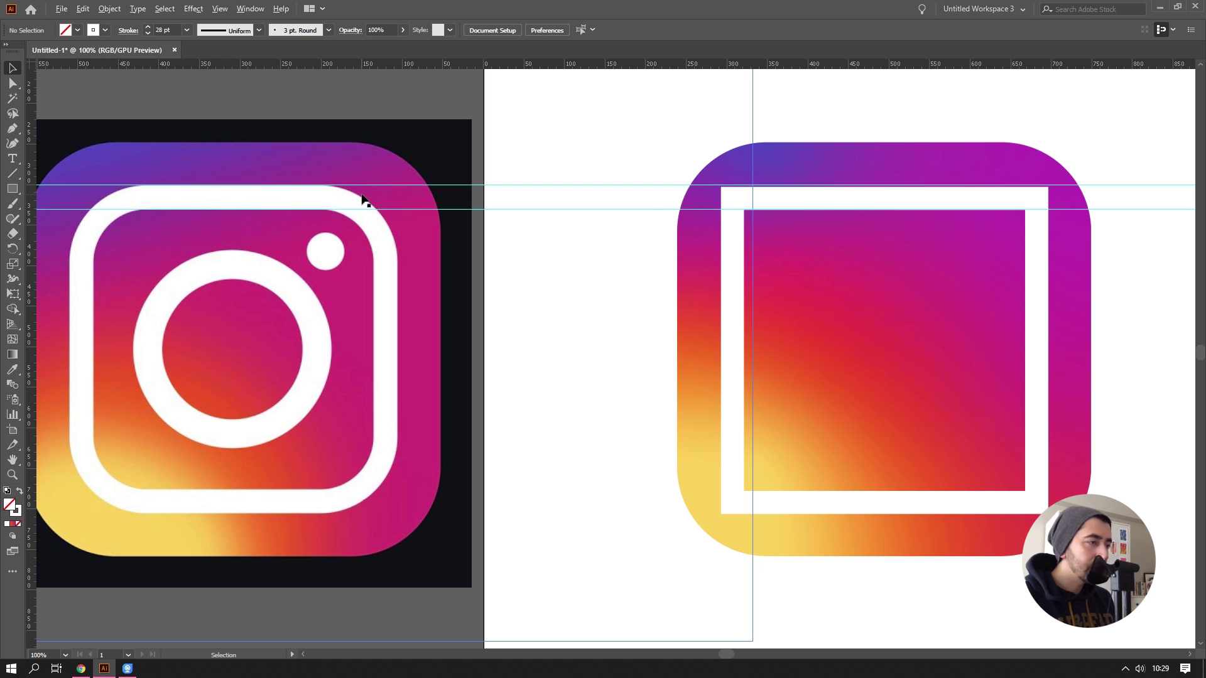
pyautogui.scroll(-1, 362, 199)
pyautogui.scroll(1, 479, 207)
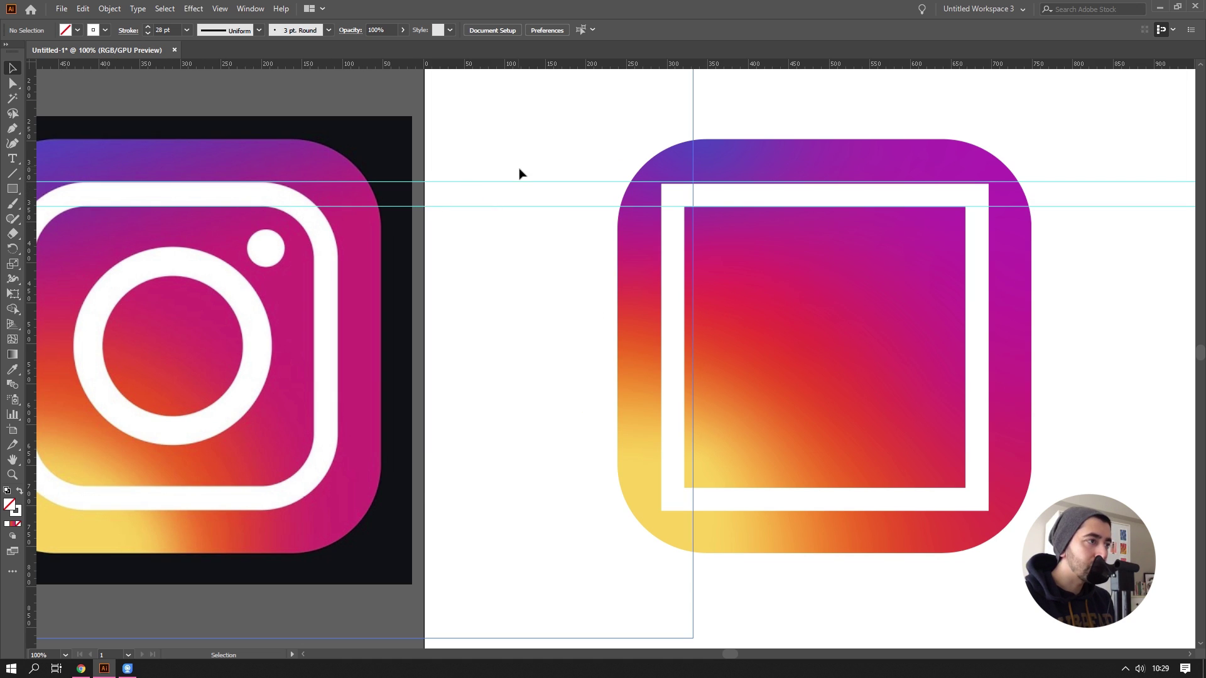
pyautogui.moveTo(544, 174); pyautogui.dragTo(540, 234)
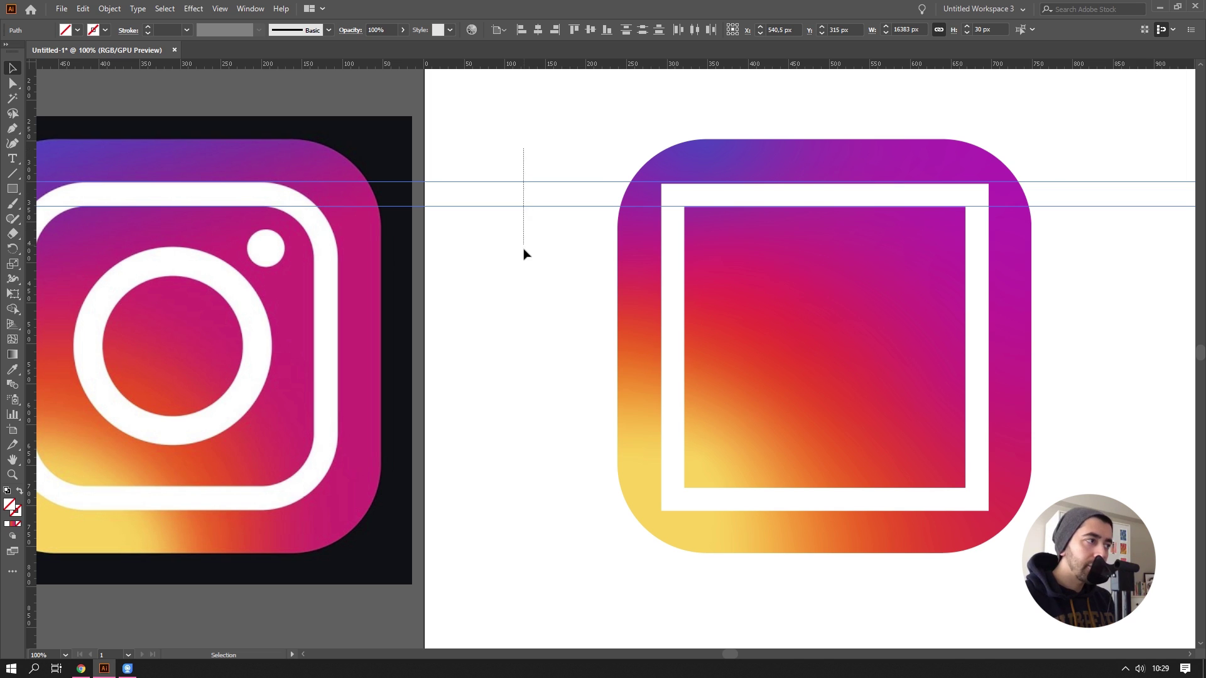
pyautogui.moveTo(522, 147); pyautogui.dragTo(523, 254)
pyautogui.press('Delete')
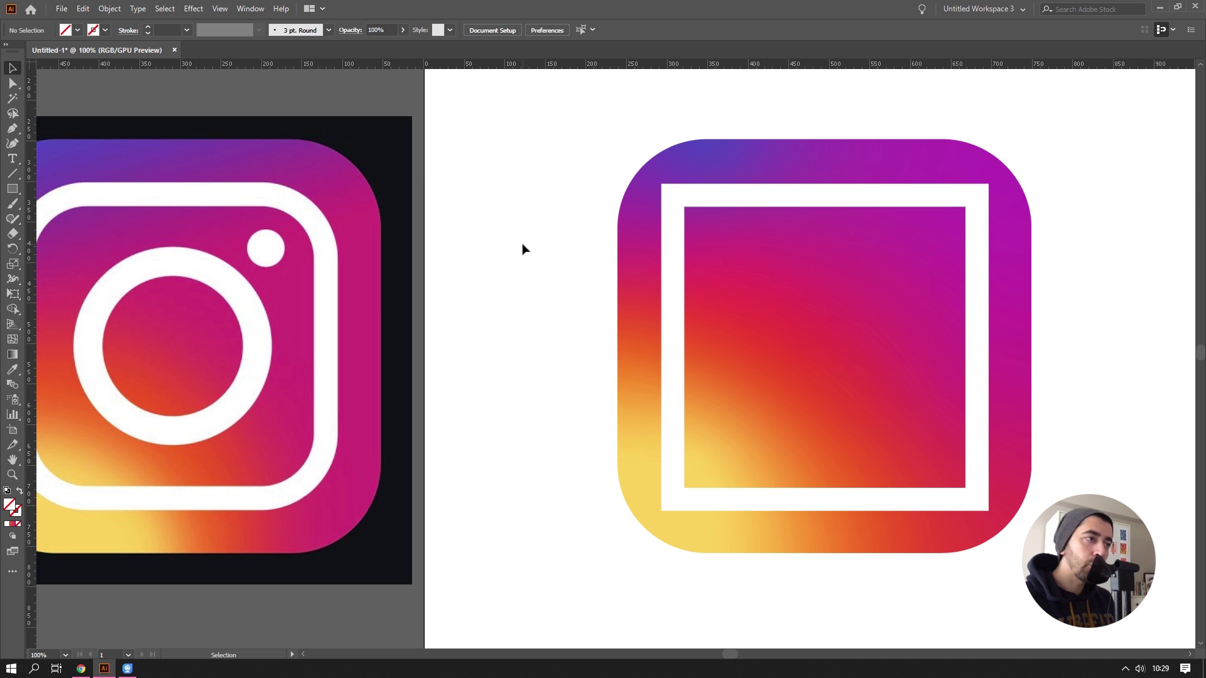
pyautogui.hotkey('ctrl', 'r')
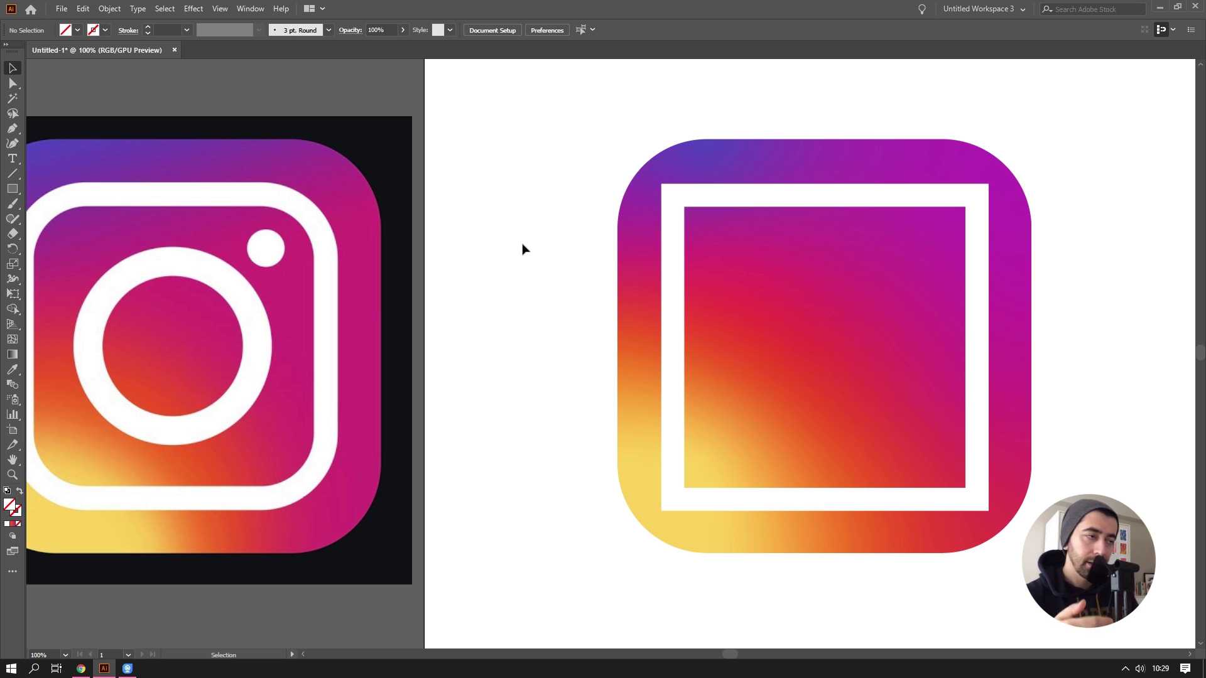
# Step: Round the white frame's corners to about 78 px using the live corner widget
pyautogui.keyDown('alt'); pyautogui.scroll(-2, 547, 232); pyautogui.keyUp('alt')
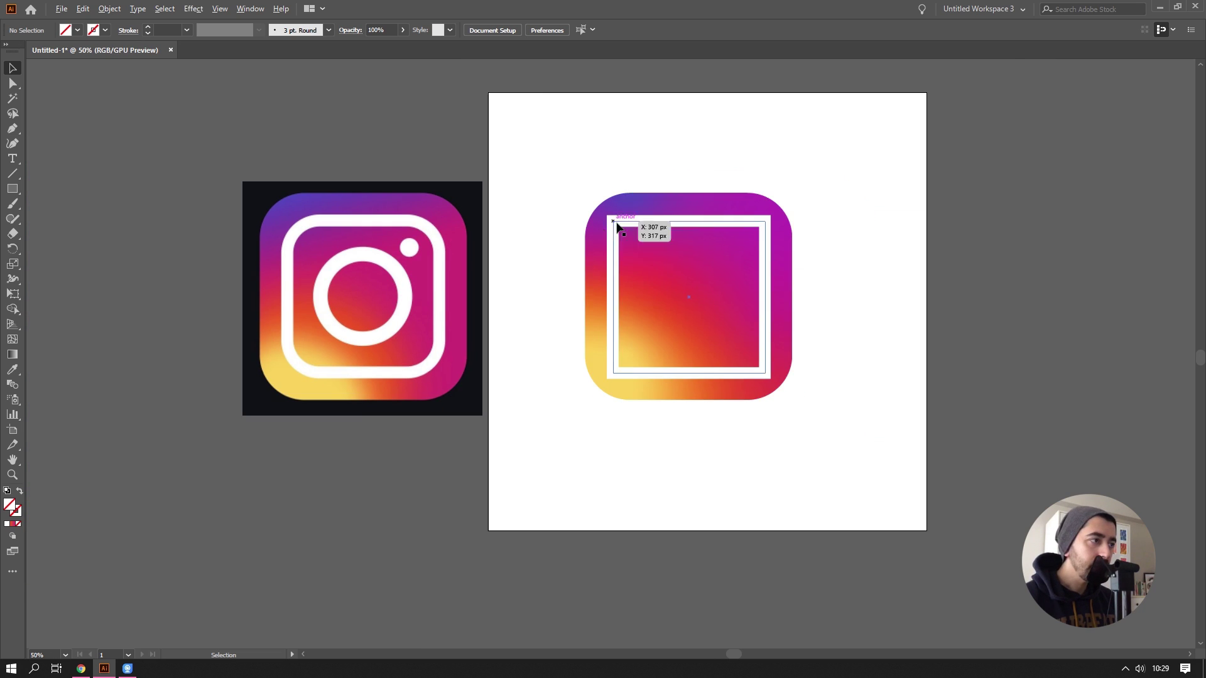
pyautogui.keyDown('alt'); pyautogui.scroll(1, 655, 227); pyautogui.keyUp('alt')
pyautogui.click(655, 227)
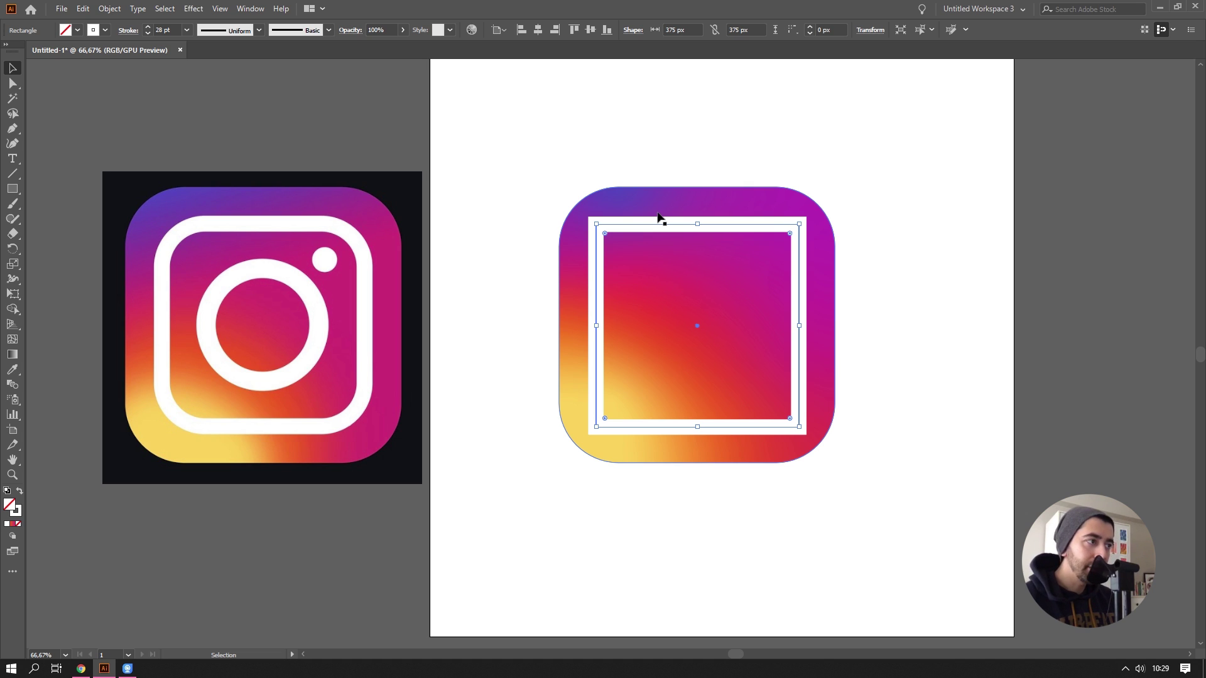
pyautogui.moveTo(604, 234); pyautogui.dragTo(643, 258)
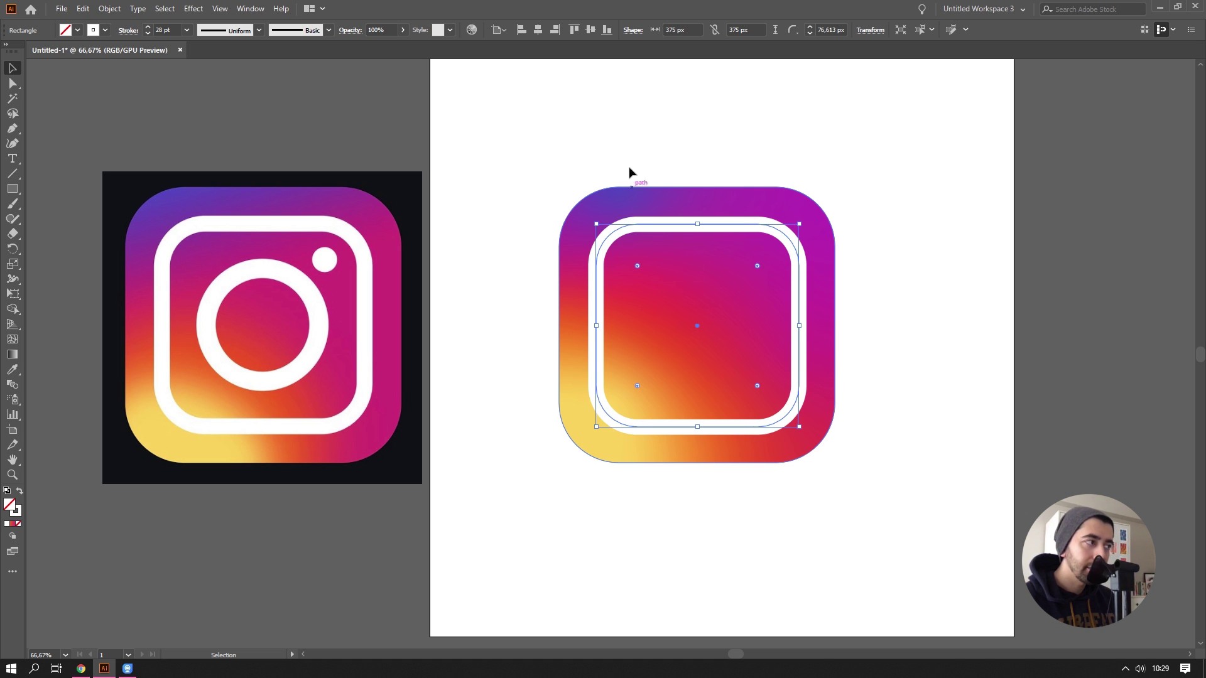
pyautogui.click(650, 178)
pyautogui.click(638, 227)
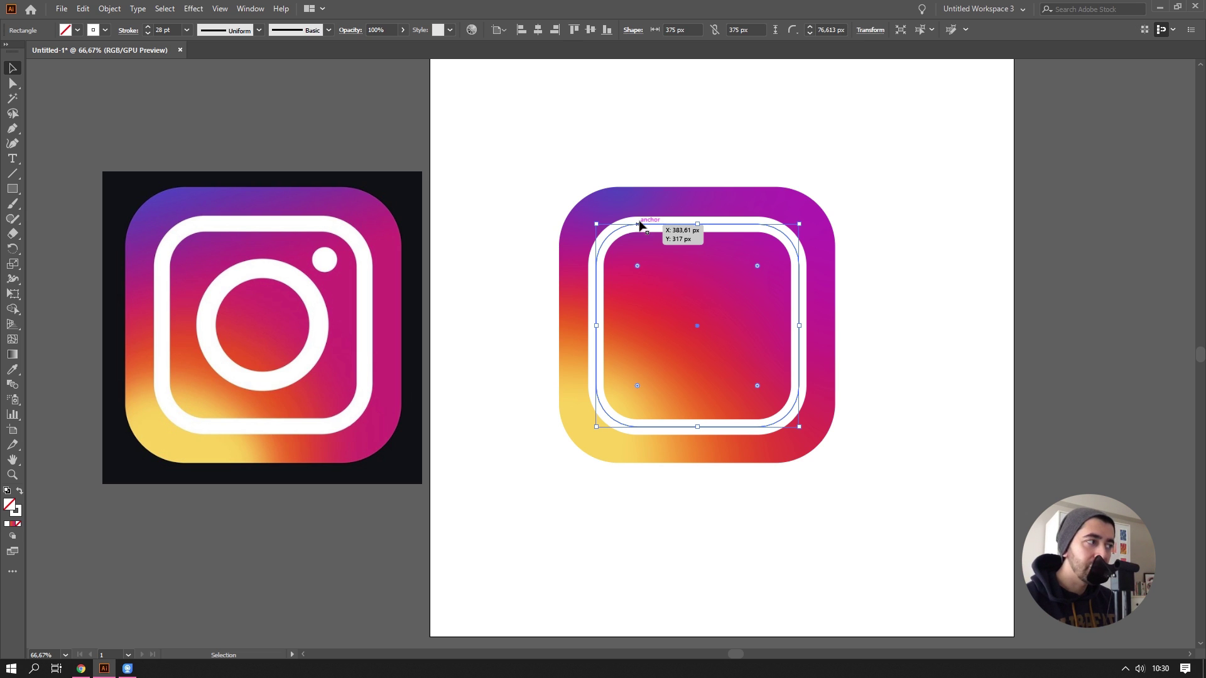
pyautogui.moveTo(638, 263); pyautogui.dragTo(640, 264)
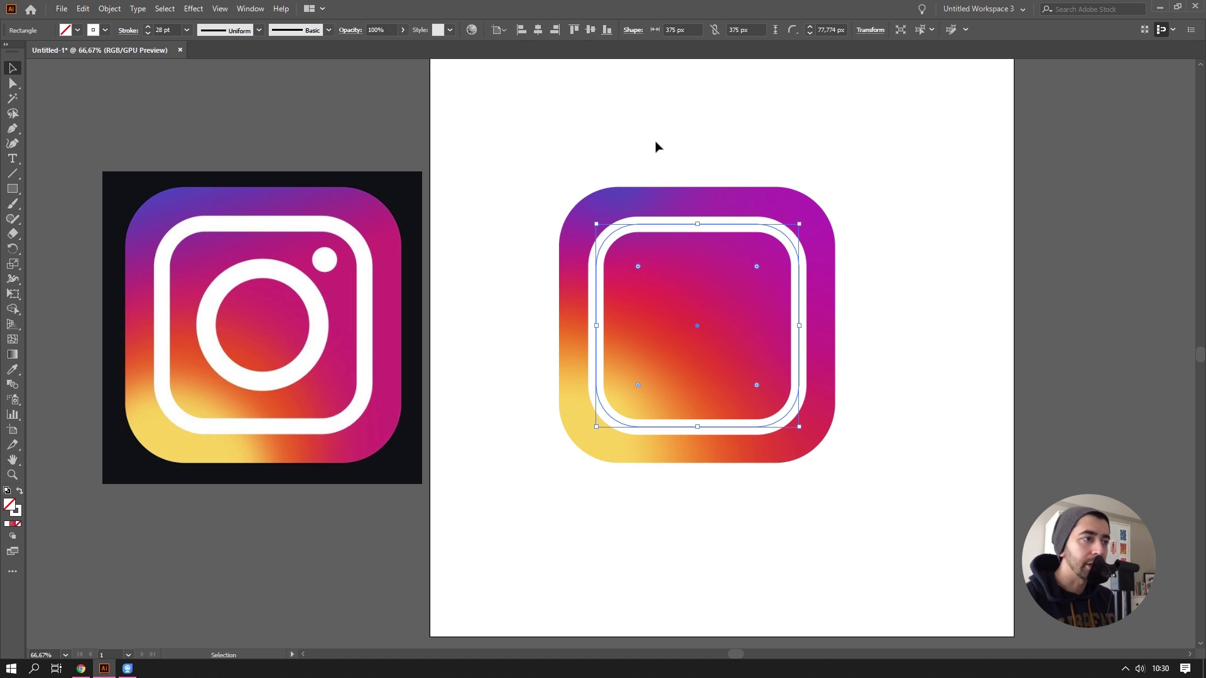
pyautogui.click(655, 147)
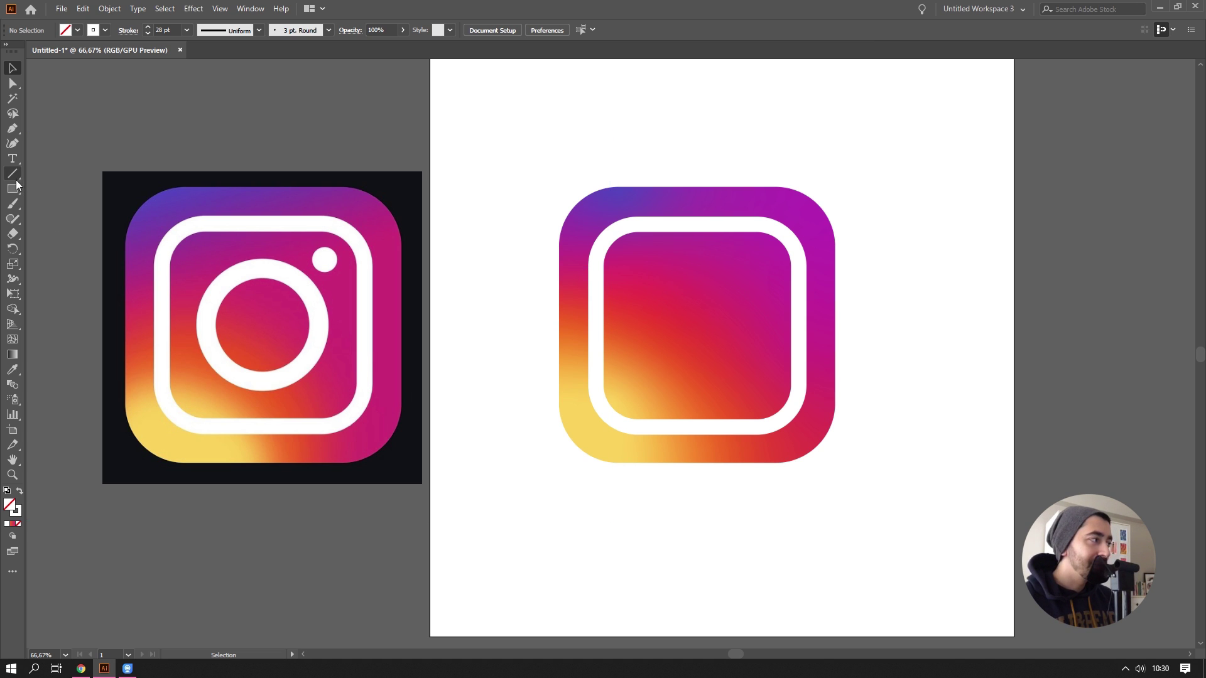
# Step: Draw a circle and fill it with salmon sampled from the reference image
pyautogui.moveTo(13, 188); pyautogui.dragTo(76, 219)
pyautogui.moveTo(232, 80); pyautogui.dragTo(299, 146)
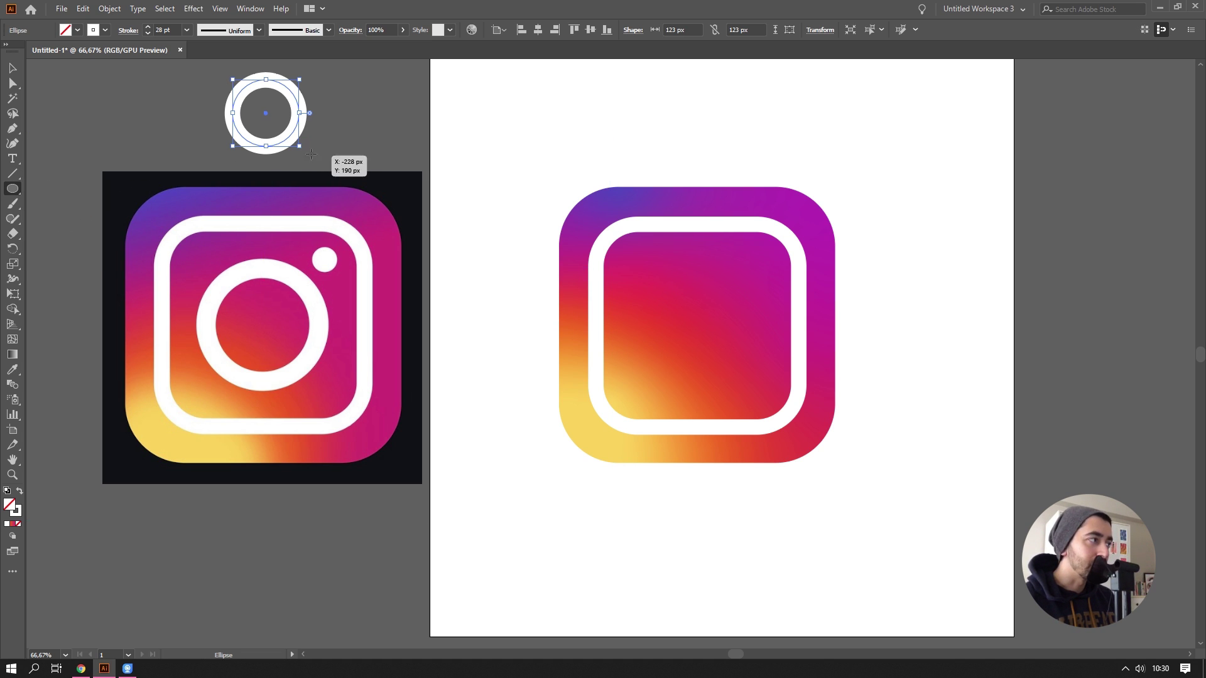
pyautogui.click(12, 371)
pyautogui.click(201, 317)
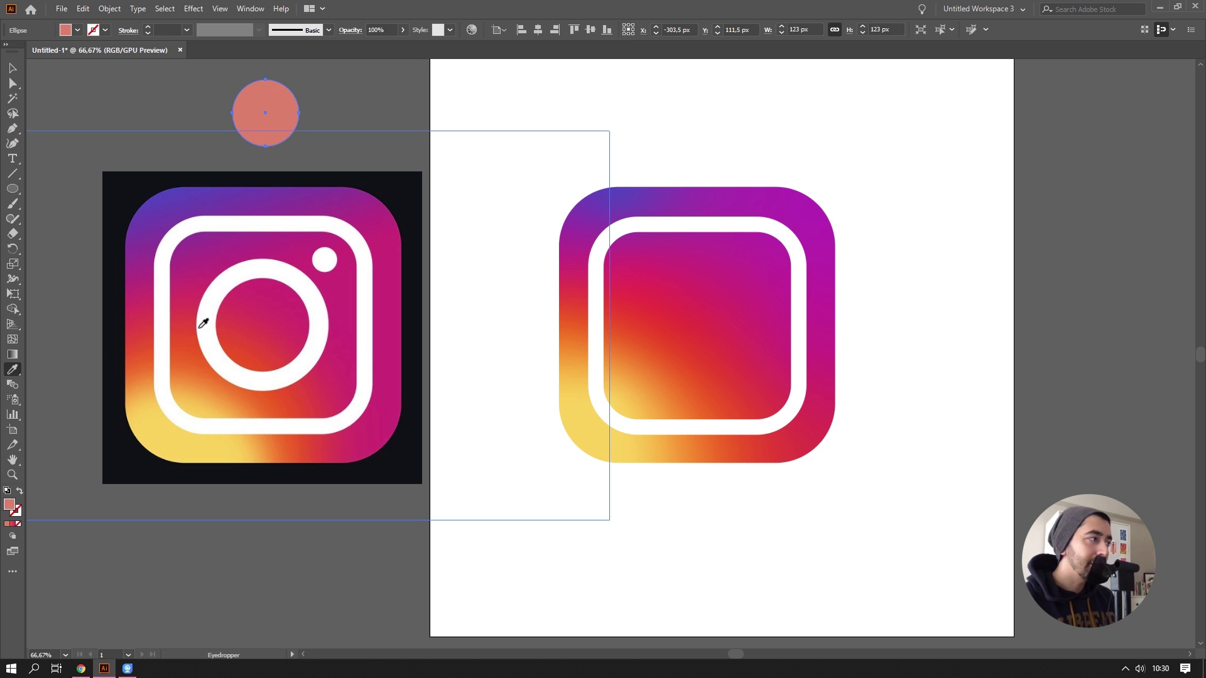
pyautogui.press('v')
# Step: Scale the salmon circle to 210 px and centre it in the icon
pyautogui.click(156, 112)
pyautogui.moveTo(272, 113)
pyautogui.mouseDown()
pyautogui.moveTo(783, 166)
pyautogui.moveTo(1001, 174)
pyautogui.mouseUp()
pyautogui.moveTo(923, 199)
pyautogui.mouseDown()
pyautogui.moveTo(1085, 275)
pyautogui.moveTo(257, 306)
pyautogui.mouseUp()
pyautogui.click(1076, 303)
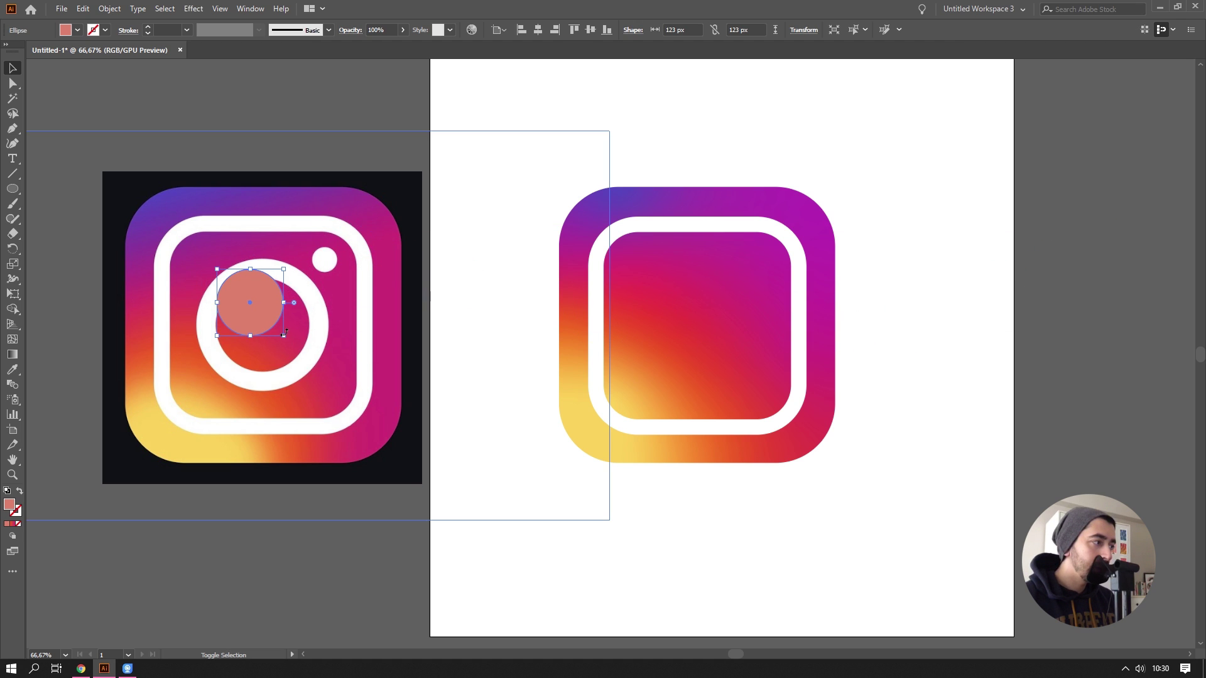
pyautogui.moveTo(284, 336)
pyautogui.mouseDown()
pyautogui.moveTo(331, 383)
pyautogui.moveTo(300, 358)
pyautogui.moveTo(702, 329)
pyautogui.mouseUp()
pyautogui.click(921, 284)
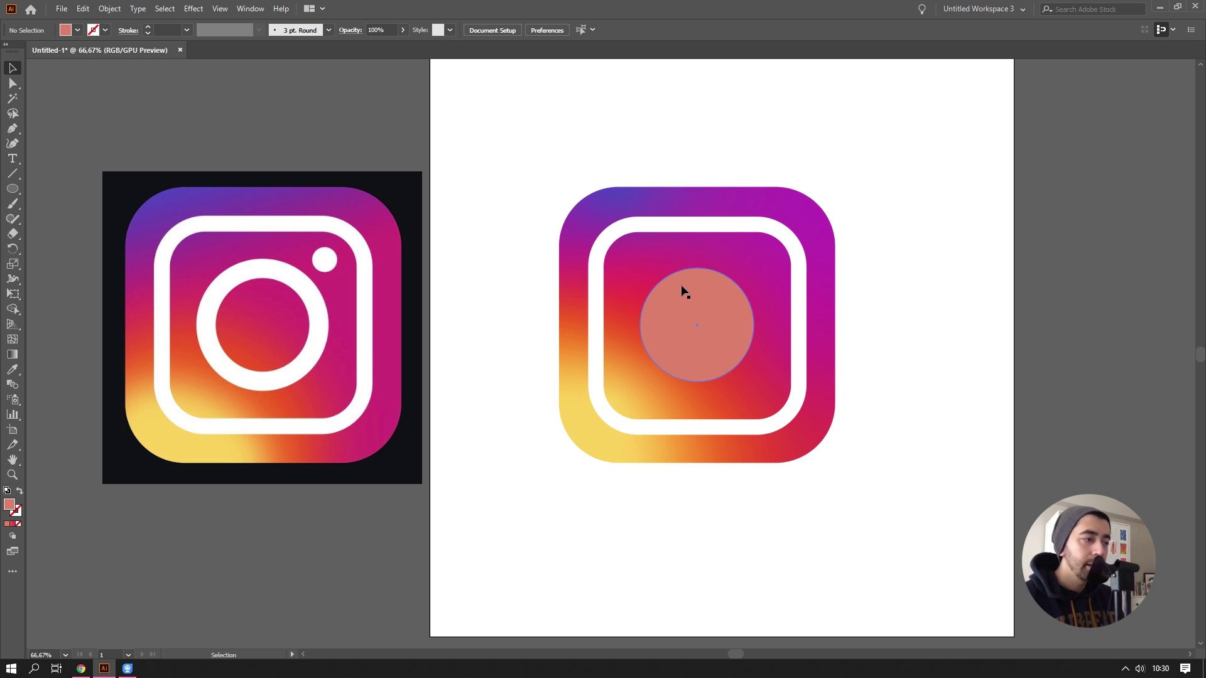
# Step: Copy the frame's white stroke onto the circle with the Eyedropper and set weight to 35 pt
pyautogui.click(683, 302)
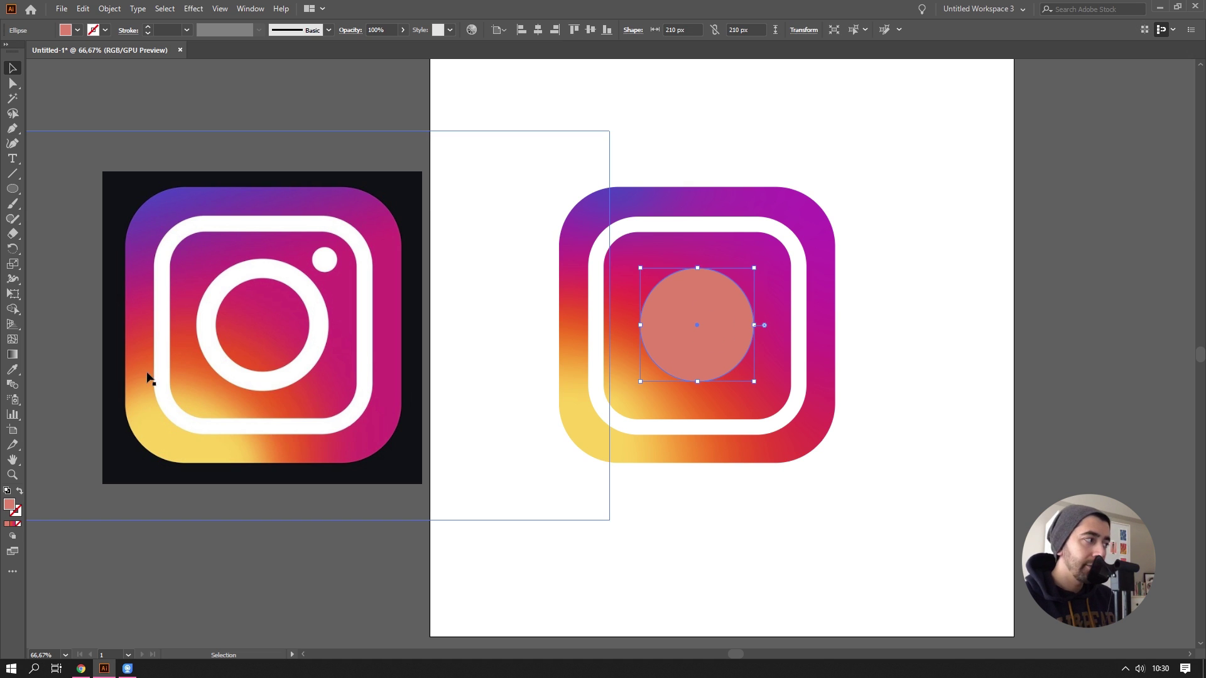
pyautogui.click(11, 375)
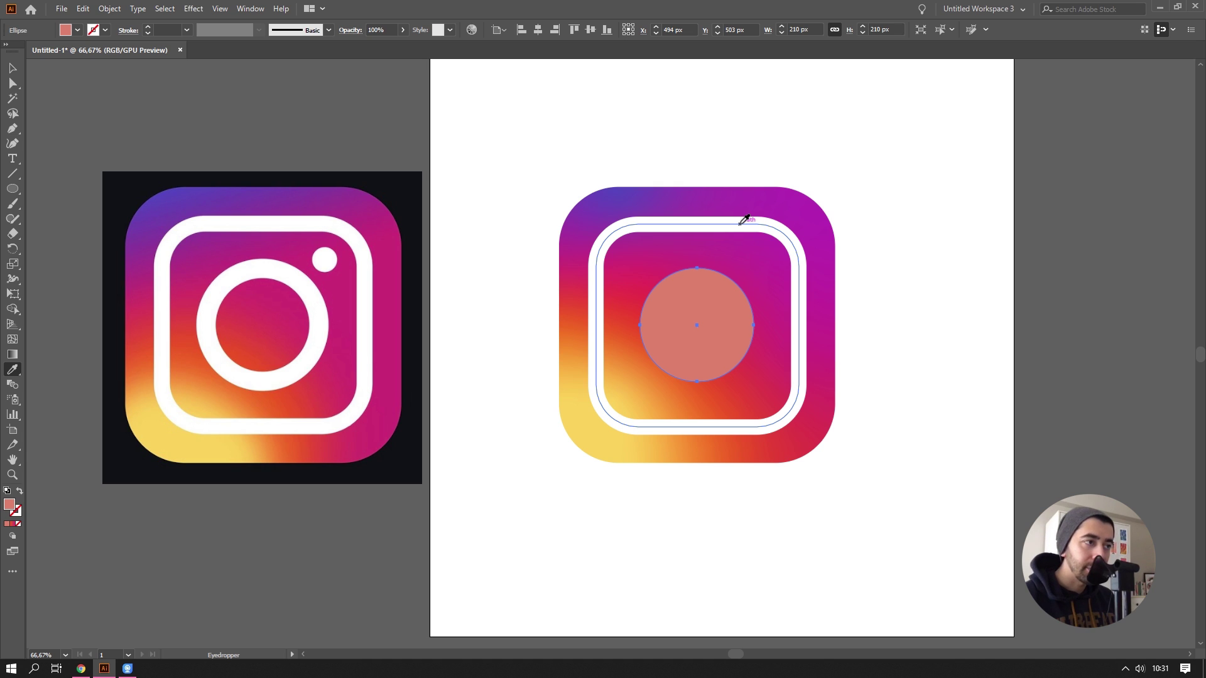
pyautogui.click(744, 220)
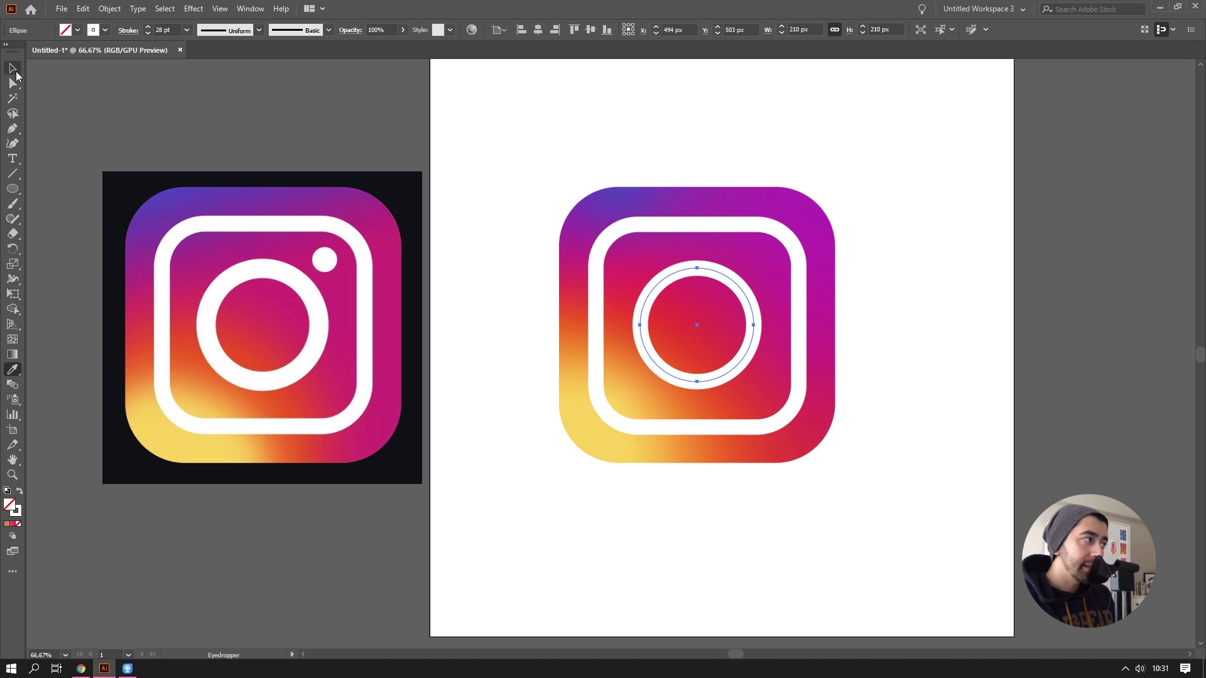
pyautogui.click(16, 73)
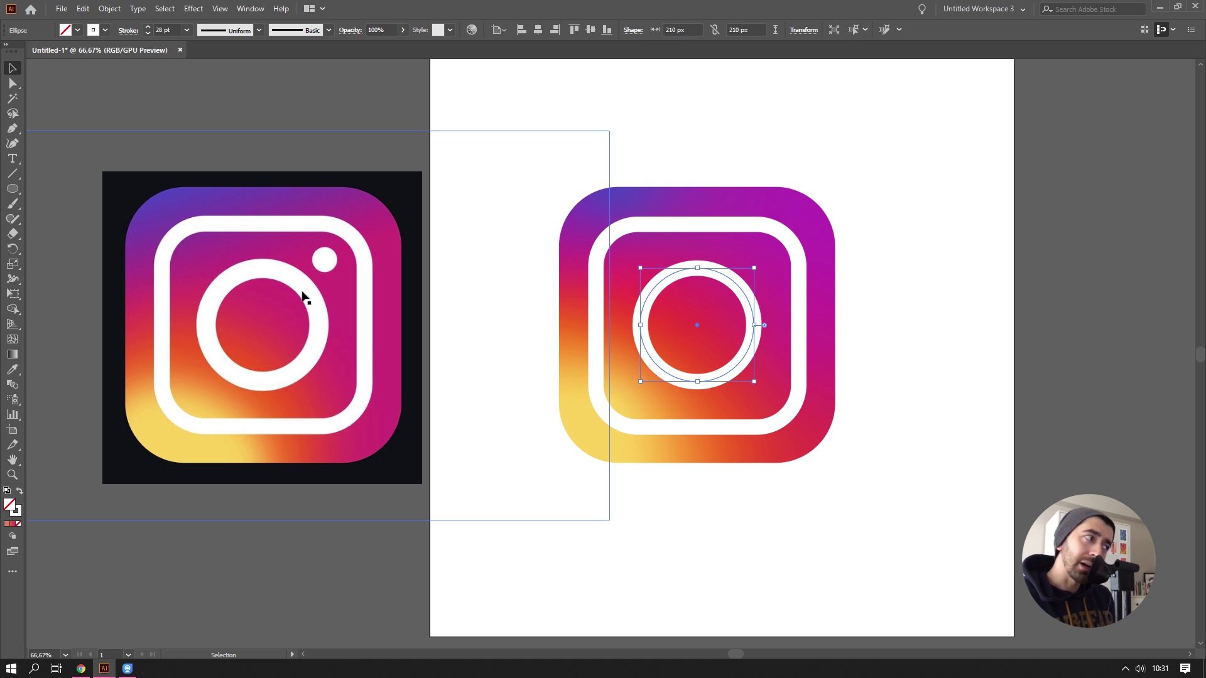
pyautogui.click(149, 27)
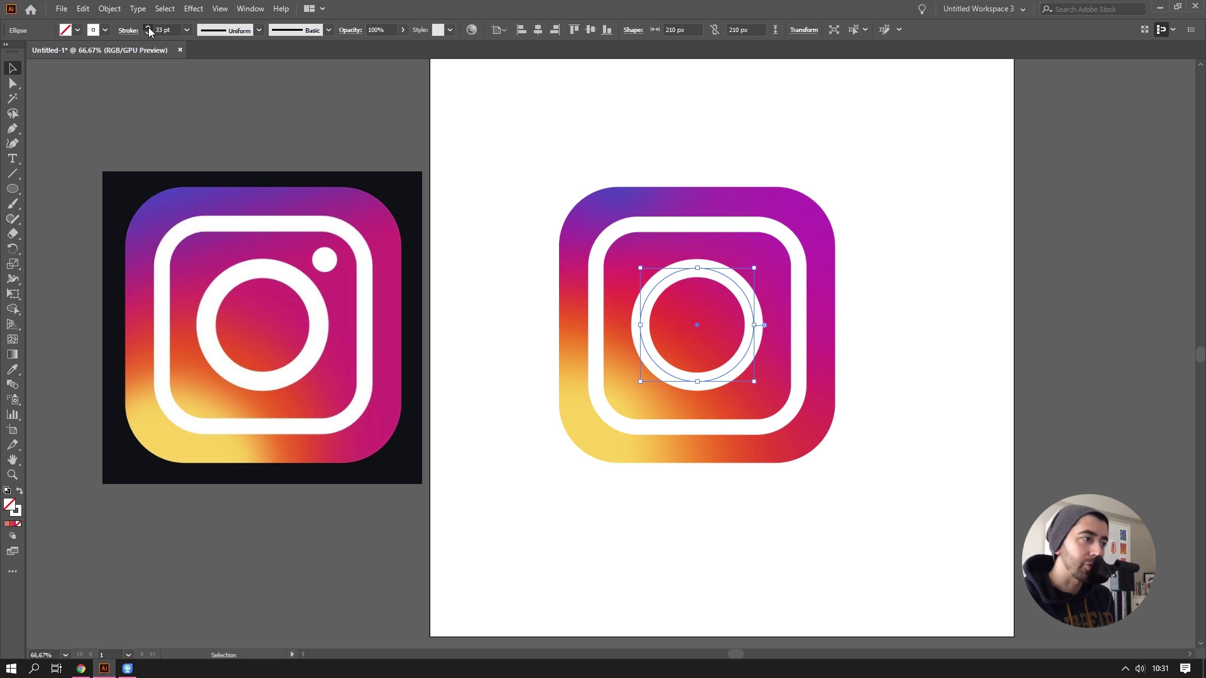
pyautogui.click(891, 343)
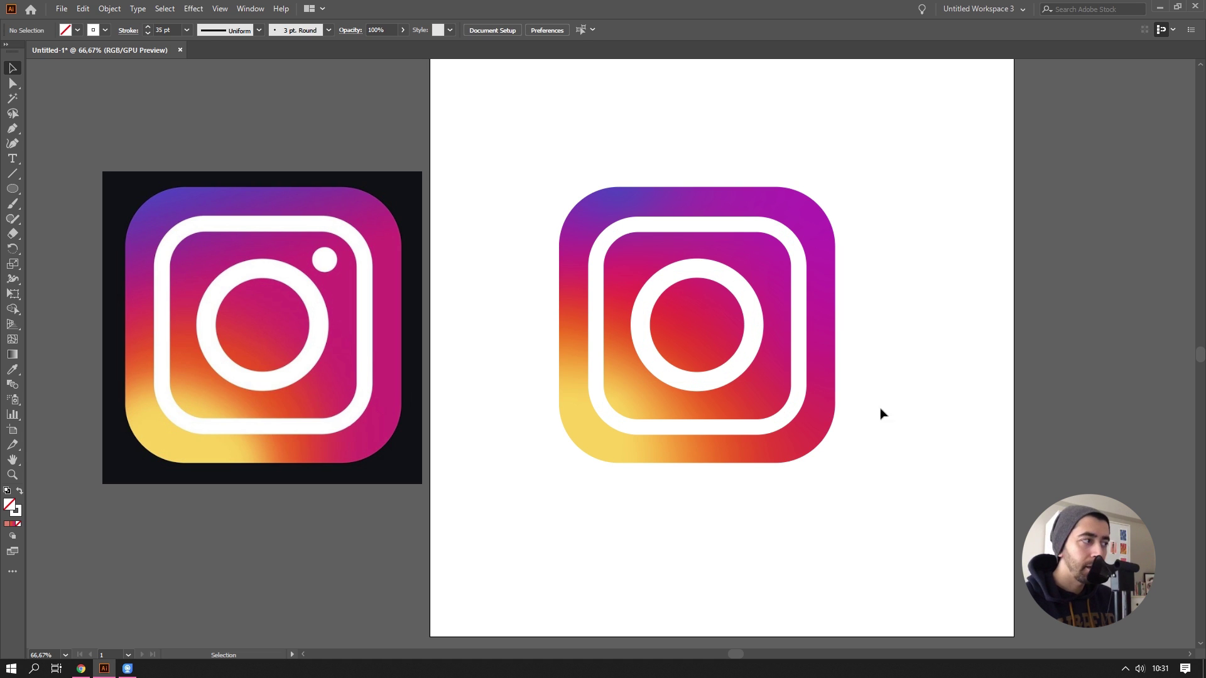
# Step: Draw a small 42 px circle in the frame's upper-right corner and position it
pyautogui.scroll(1, 758, 257)
pyautogui.scroll(1, 760, 259)
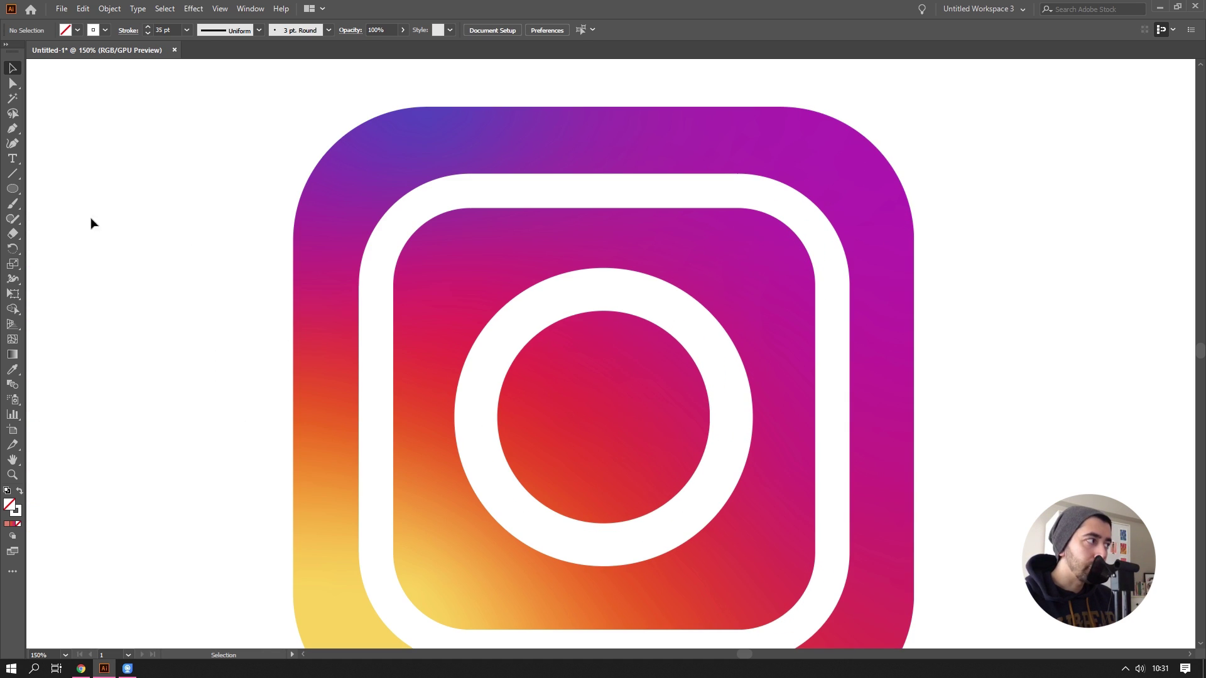
pyautogui.click(12, 188)
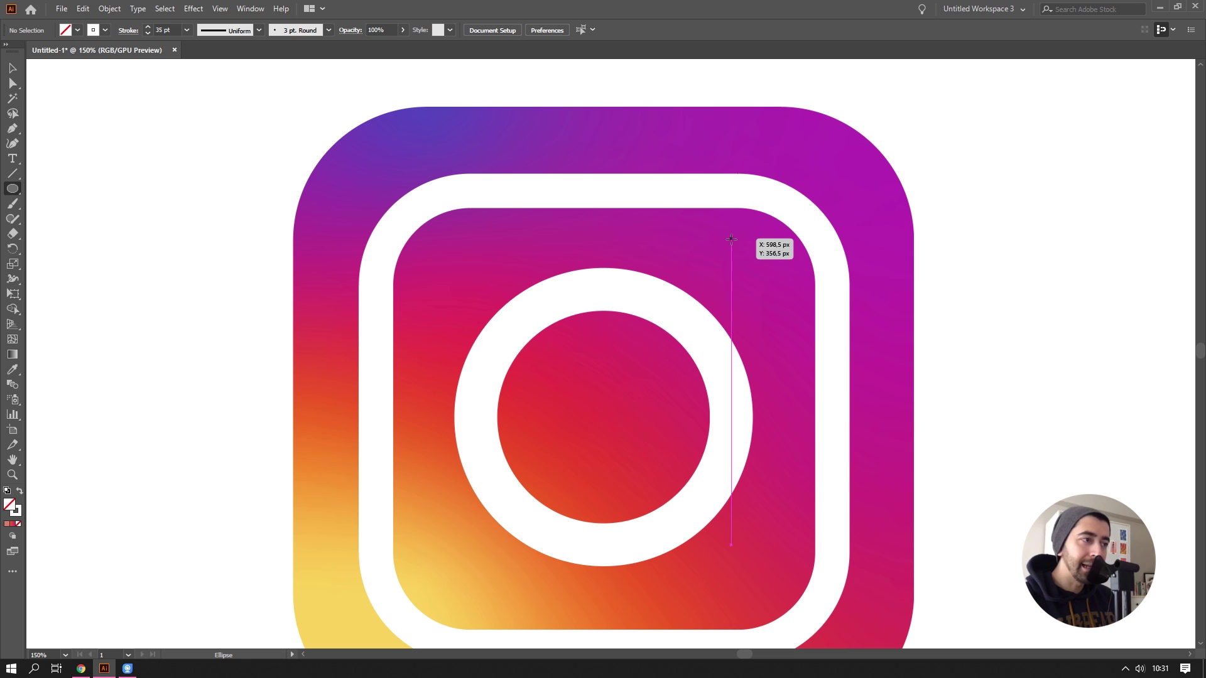
pyautogui.moveTo(756, 263); pyautogui.dragTo(781, 289)
pyautogui.press('v')
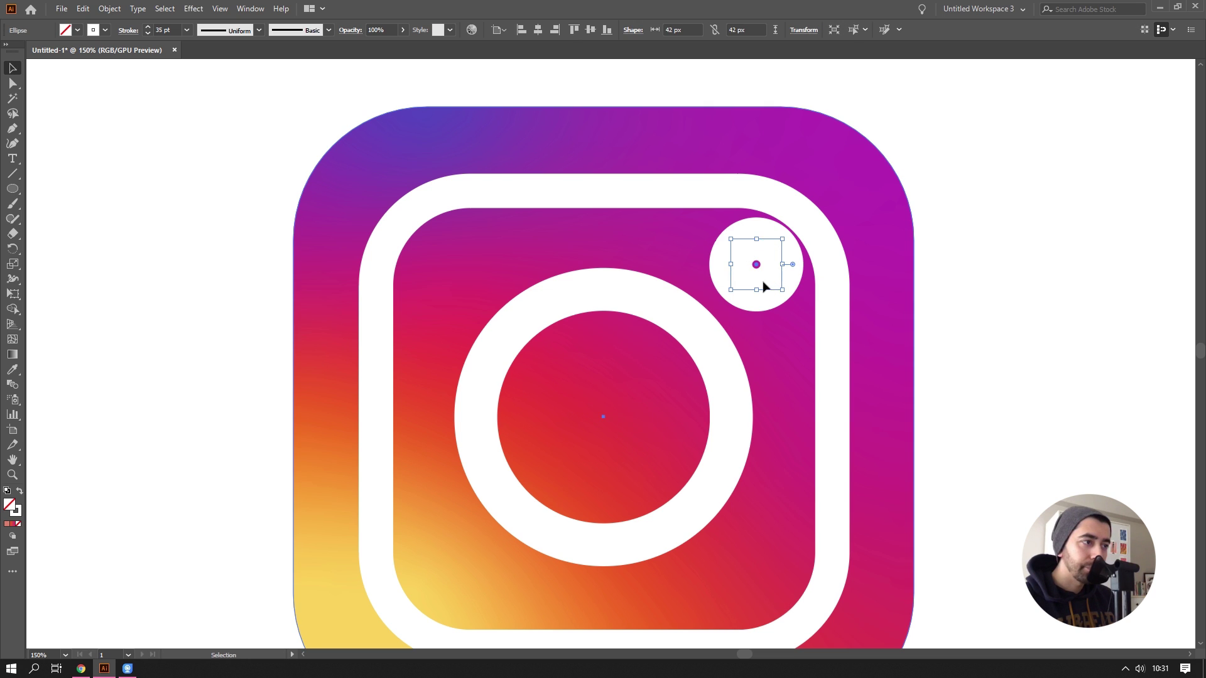
pyautogui.click(761, 283)
pyautogui.moveTo(765, 293); pyautogui.dragTo(763, 290)
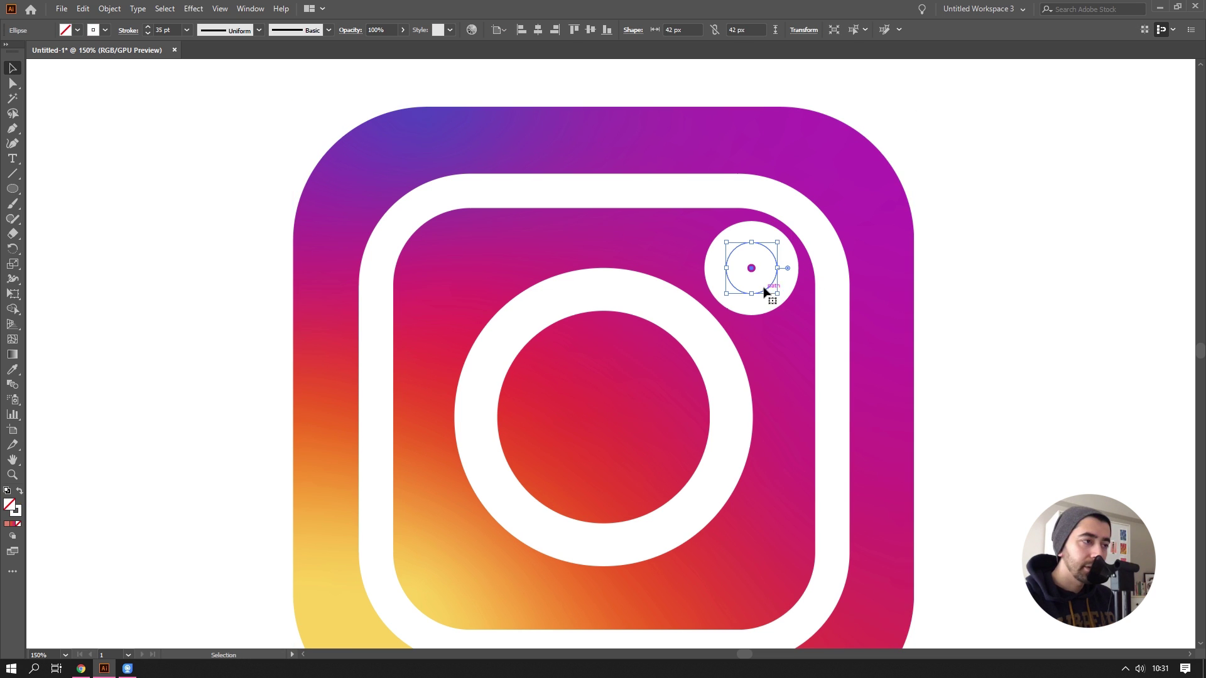
pyautogui.scroll(1, 758, 279)
pyautogui.scroll(2, 760, 271)
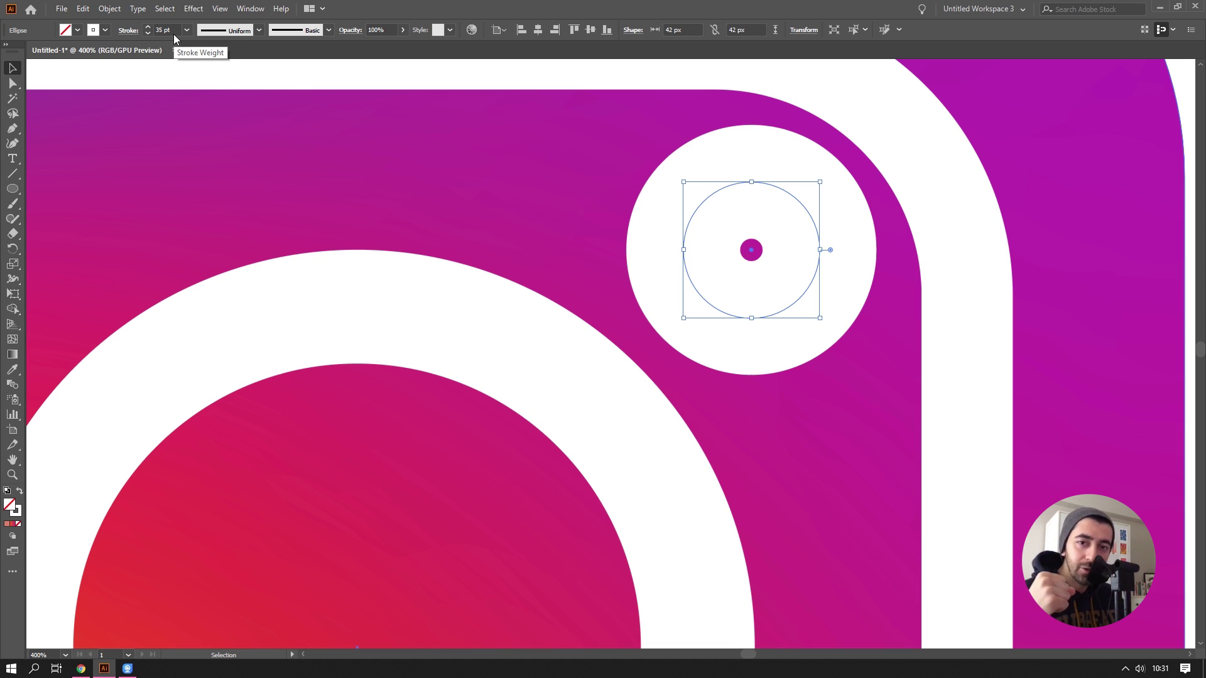
# Step: Swap the small circle's stroke and fill to make a solid white dot
pyautogui.click(19, 491)
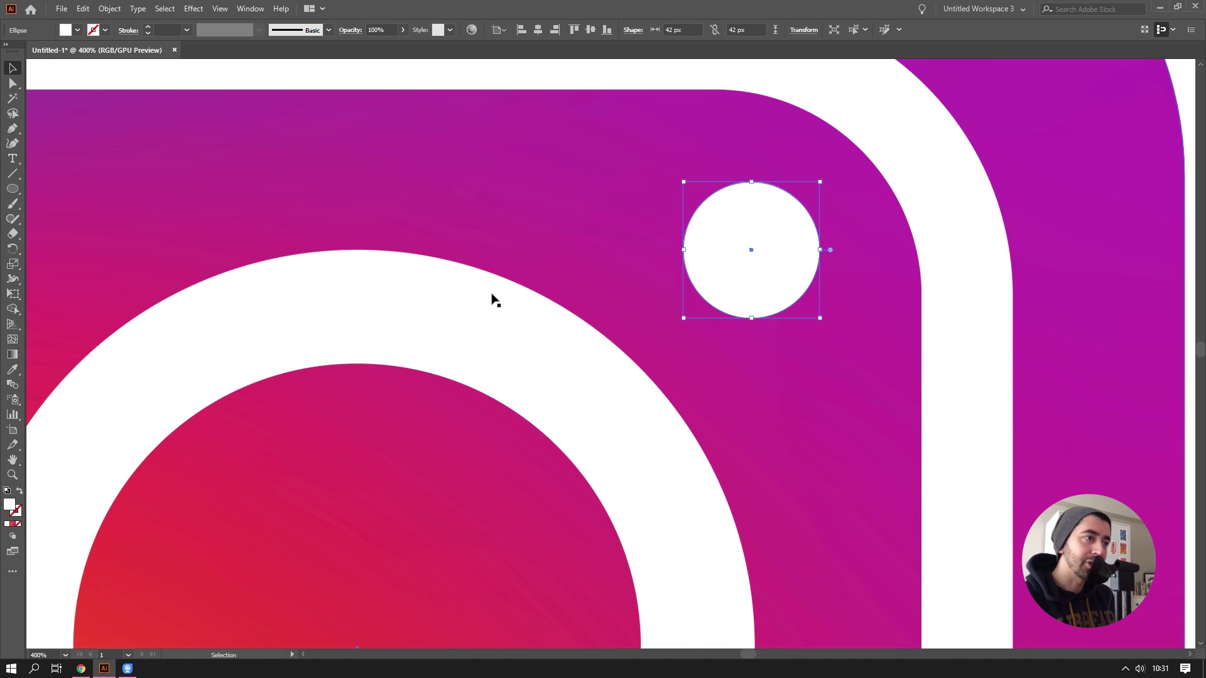
pyautogui.scroll(-1, 682, 255)
pyautogui.scroll(-2, 690, 254)
pyautogui.scroll(-1, 705, 251)
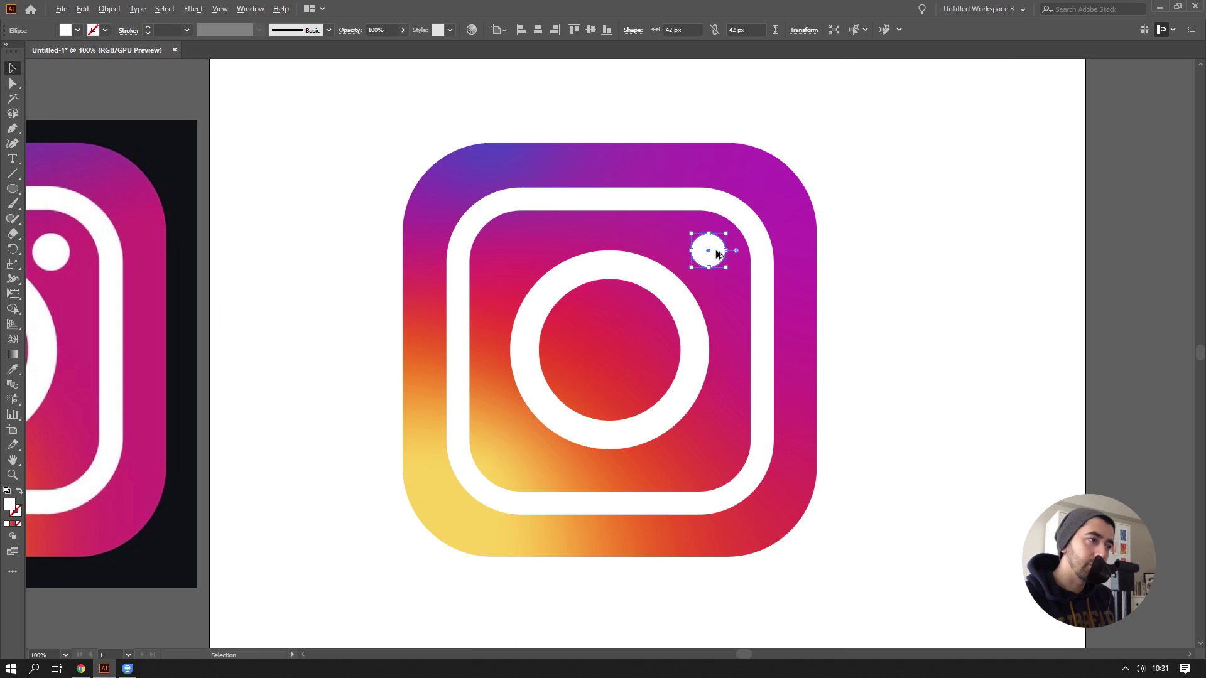
pyautogui.scroll(1, 709, 253)
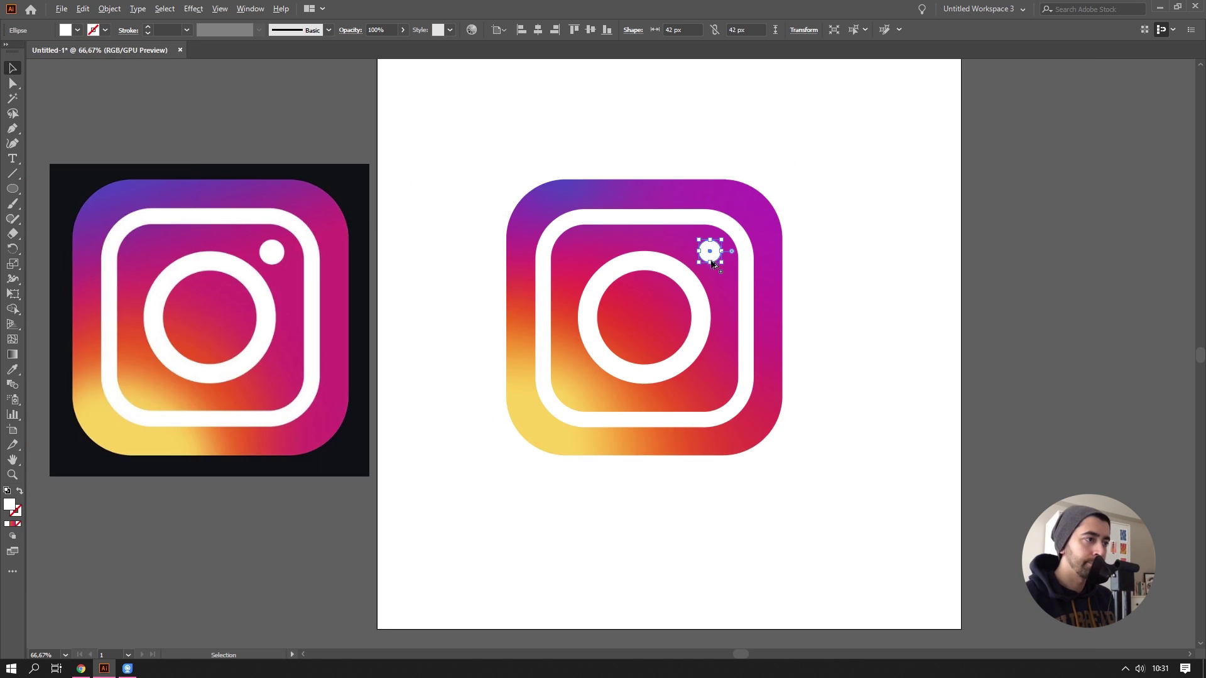
pyautogui.scroll(-3, 712, 253)
pyautogui.scroll(1, 618, 247)
pyautogui.hscroll(-1, 732, 237)
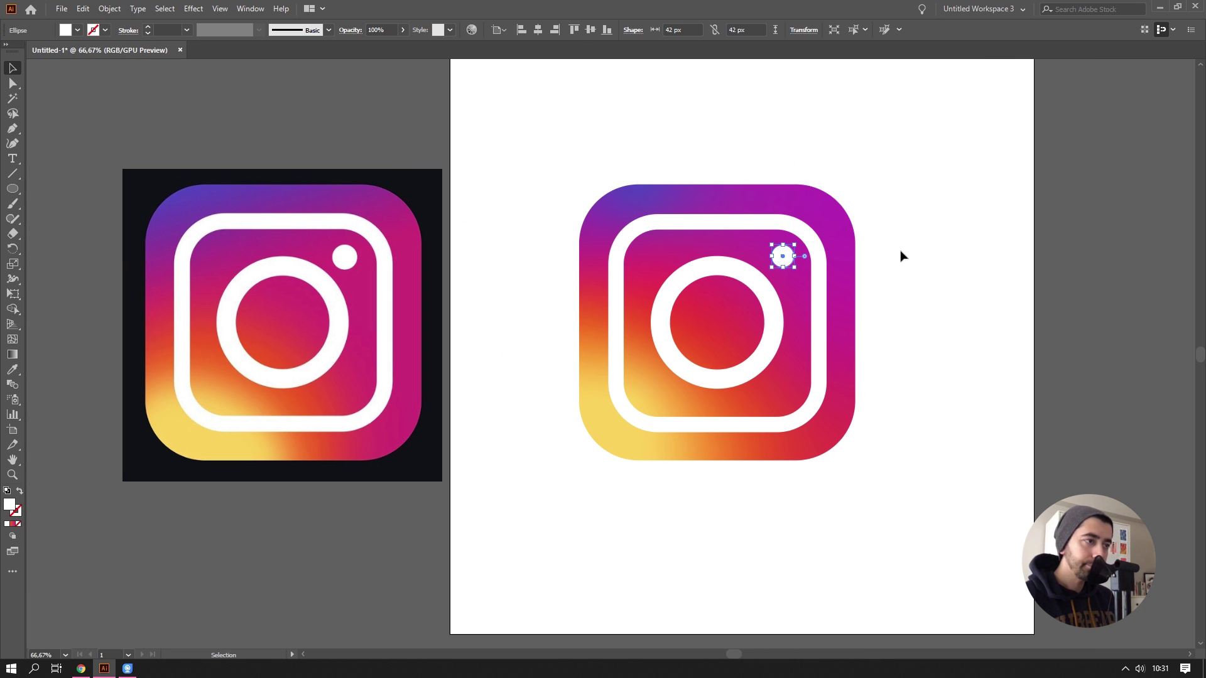
pyautogui.click(904, 267)
pyautogui.scroll(-1, 867, 270)
pyautogui.scroll(1, 823, 265)
pyautogui.scroll(1, 813, 261)
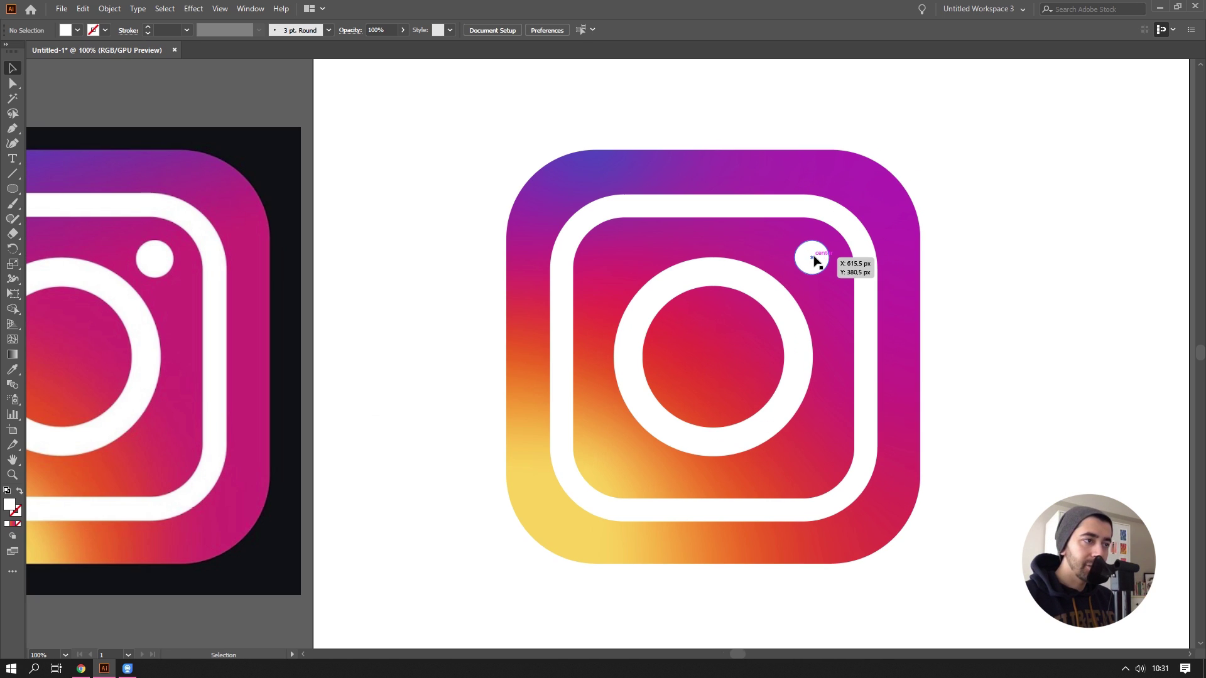
pyautogui.scroll(-1, 812, 260)
pyautogui.scroll(1, 807, 257)
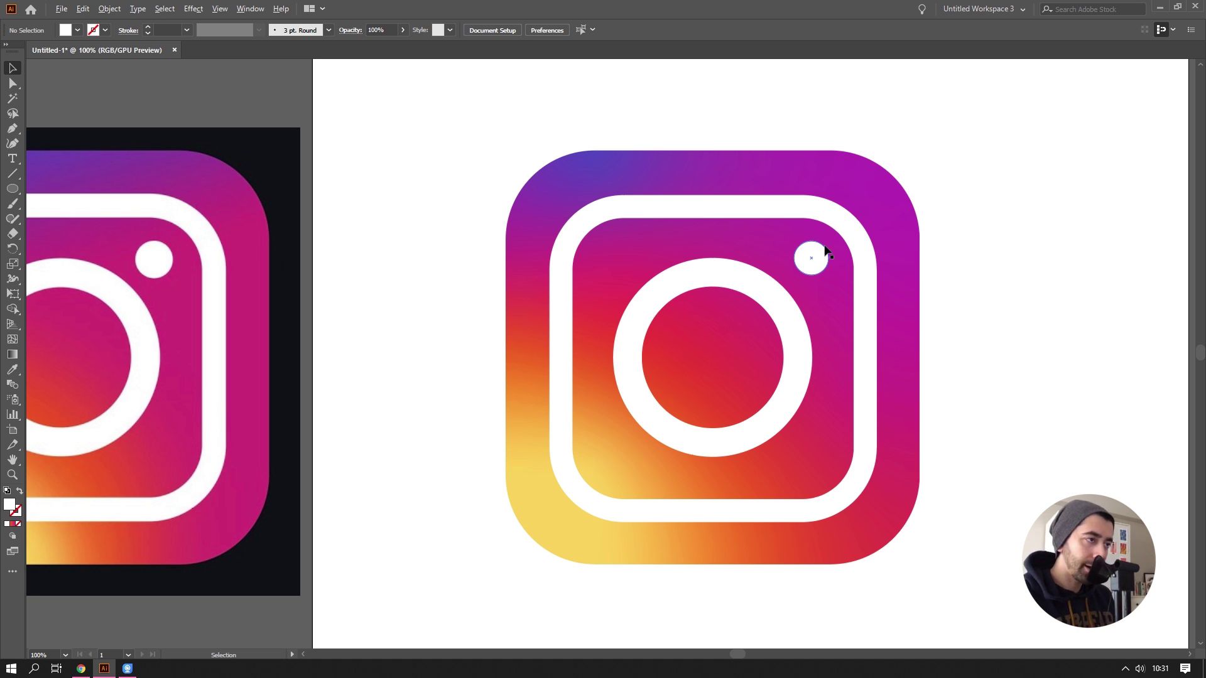
pyautogui.scroll(-1, 766, 259)
pyautogui.scroll(-1, 757, 244)
# Step: Select the whole logo and move it left off the artboard
pyautogui.scroll(1, 748, 226)
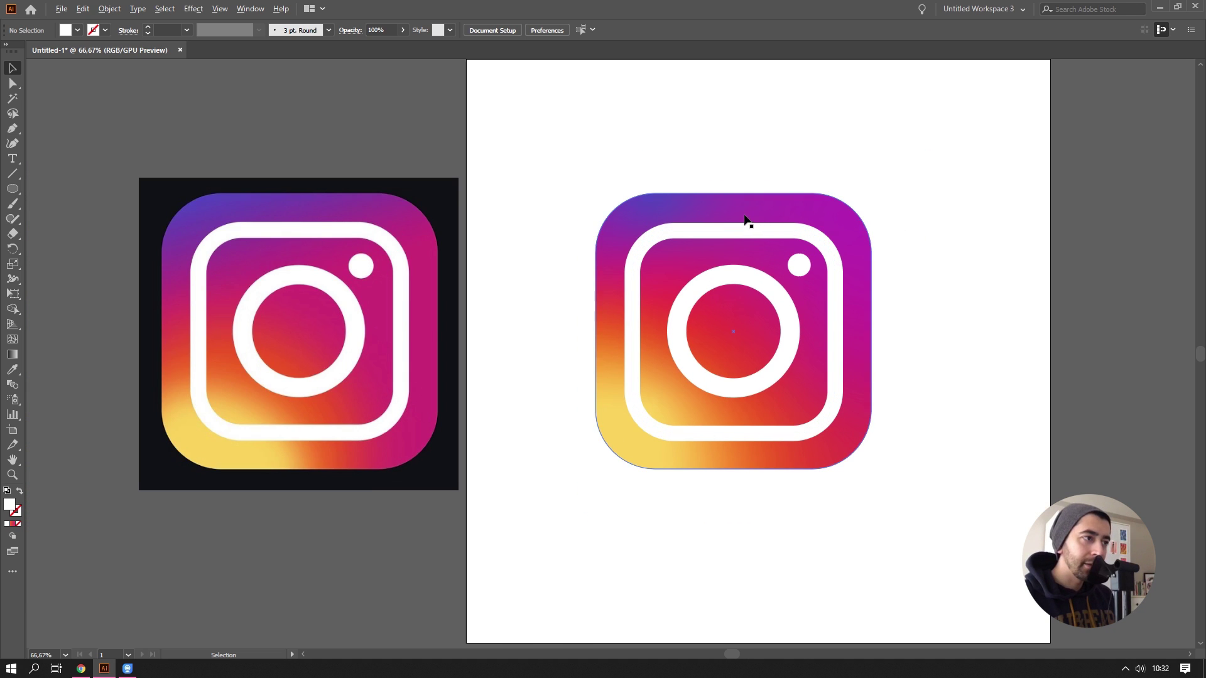
pyautogui.scroll(-1, 748, 224)
pyautogui.moveTo(650, 175); pyautogui.dragTo(861, 363)
pyautogui.scroll(-2, 766, 269)
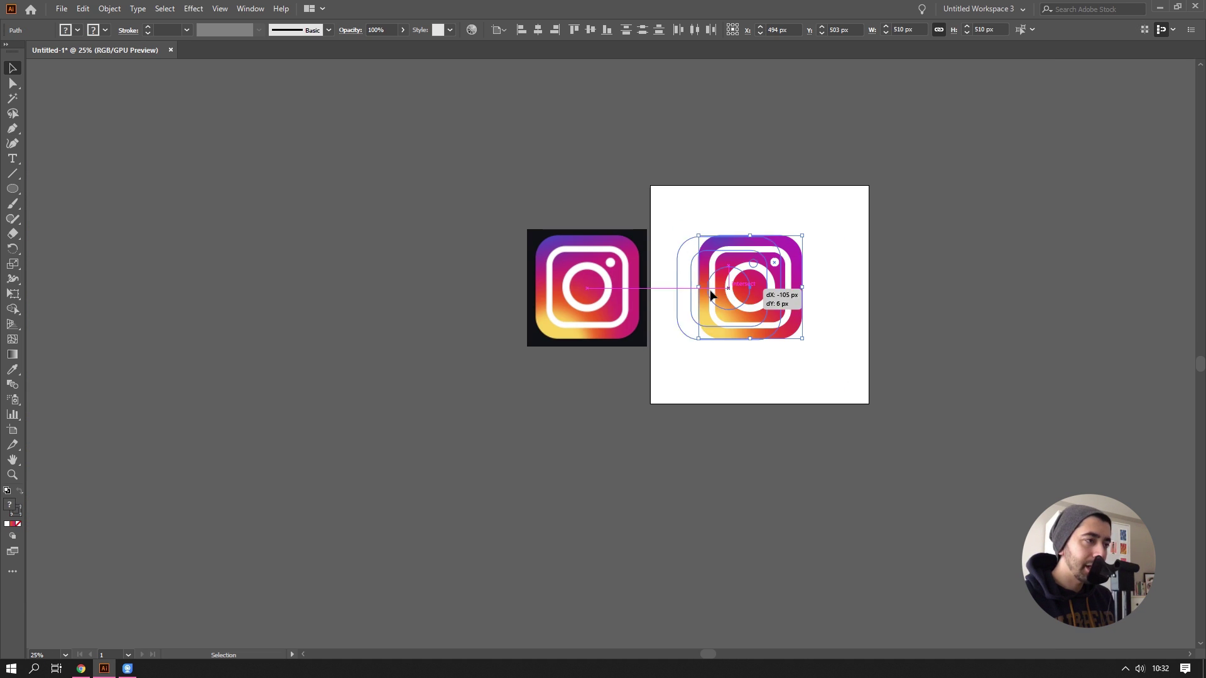
pyautogui.moveTo(760, 290)
pyautogui.mouseDown()
pyautogui.moveTo(385, 288)
pyautogui.moveTo(415, 295)
pyautogui.mouseUp()
pyautogui.scroll(3, 302, 270)
pyautogui.click(314, 274)
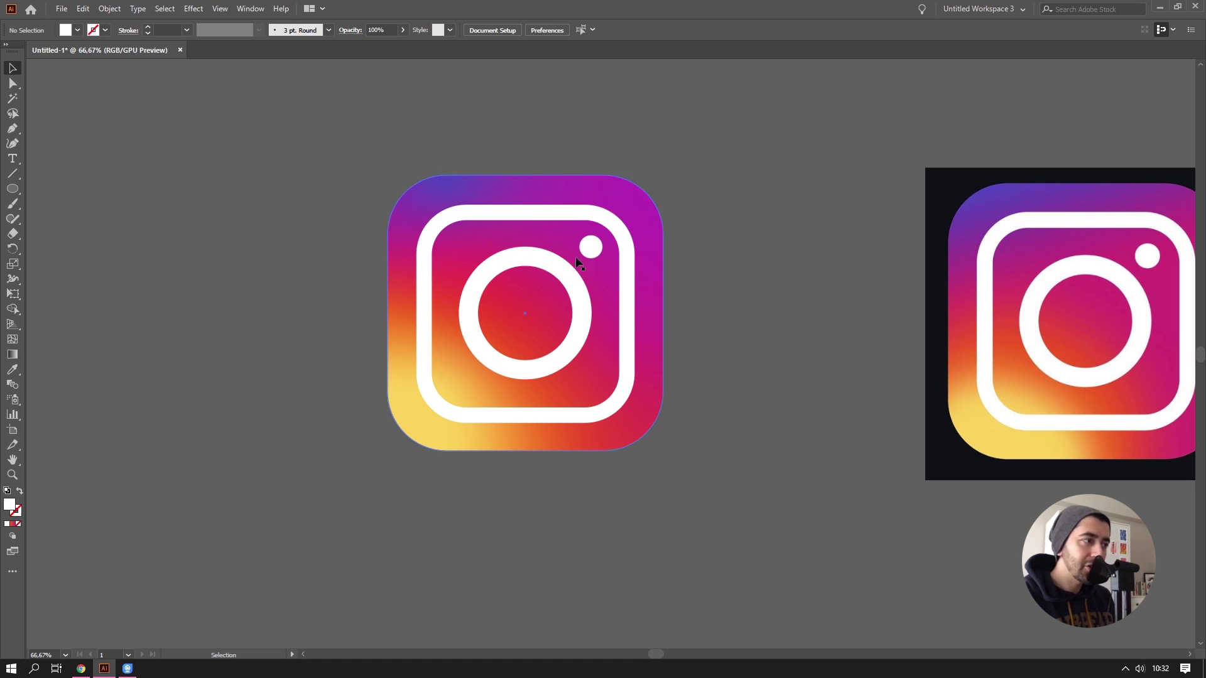
# Step: Pull the dot, ring, frame and gradient square apart, then select frame and gradient square
pyautogui.moveTo(594, 247); pyautogui.dragTo(723, 254)
pyautogui.moveTo(571, 291); pyautogui.dragTo(687, 396)
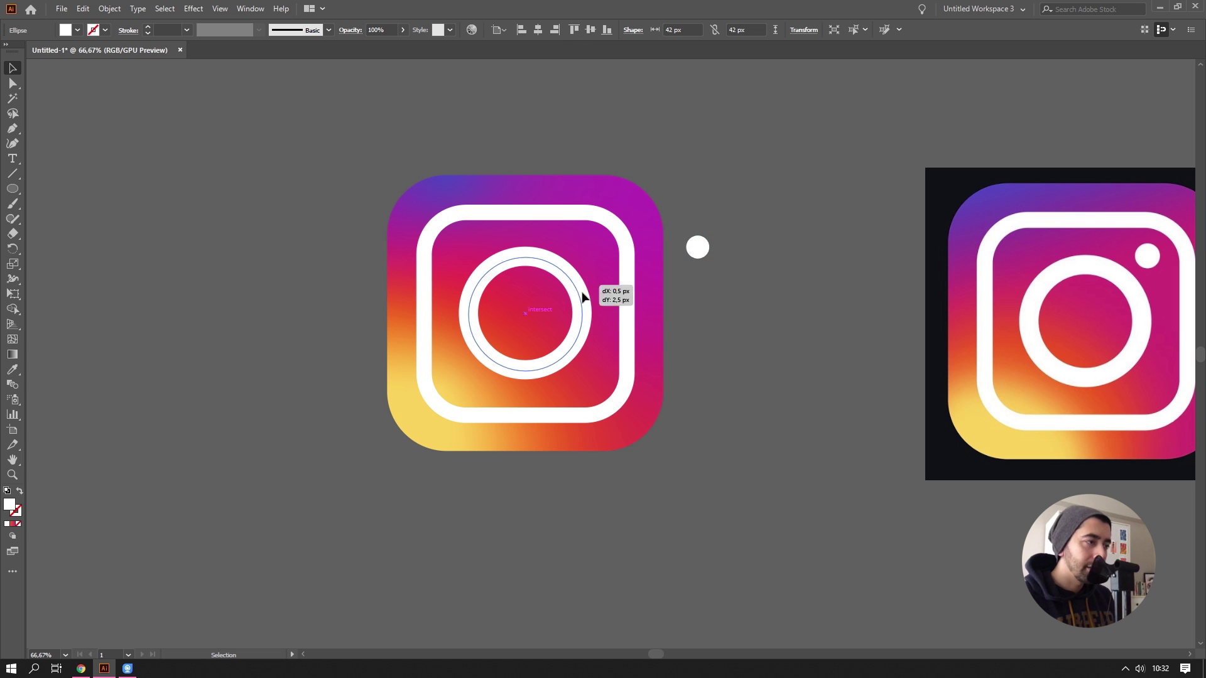
pyautogui.moveTo(627, 324); pyautogui.dragTo(342, 371)
pyautogui.click(485, 503)
pyautogui.moveTo(500, 323); pyautogui.dragTo(470, 246)
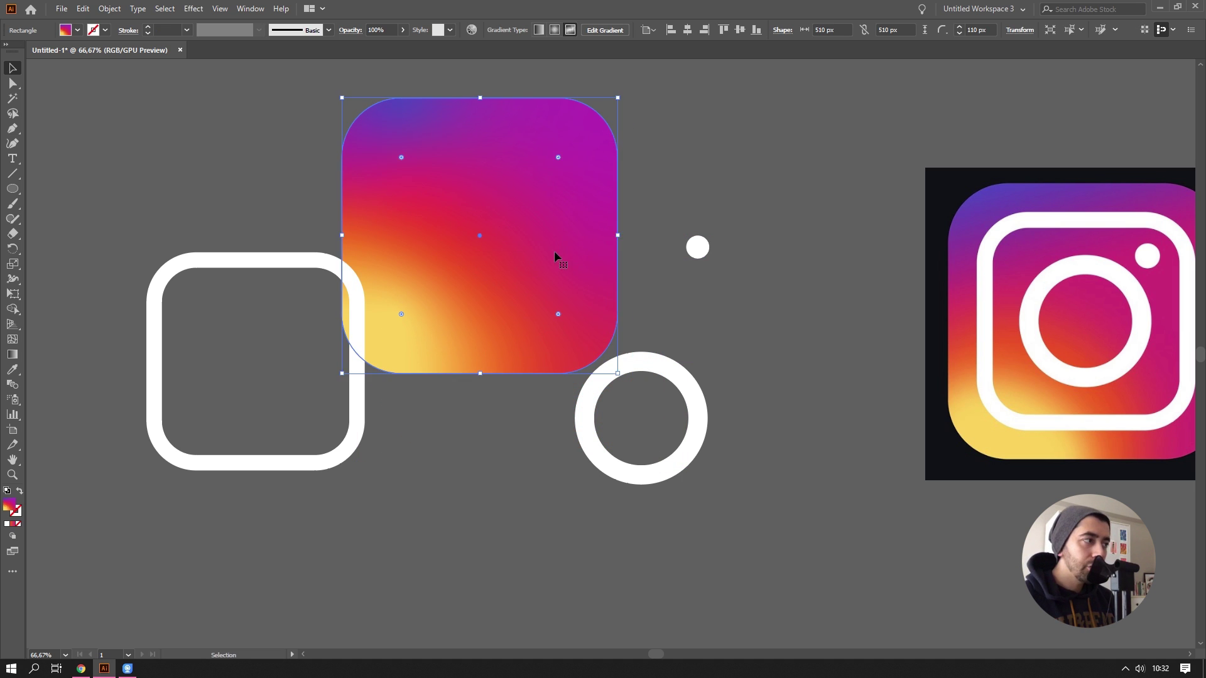
pyautogui.moveTo(537, 232); pyautogui.dragTo(597, 270)
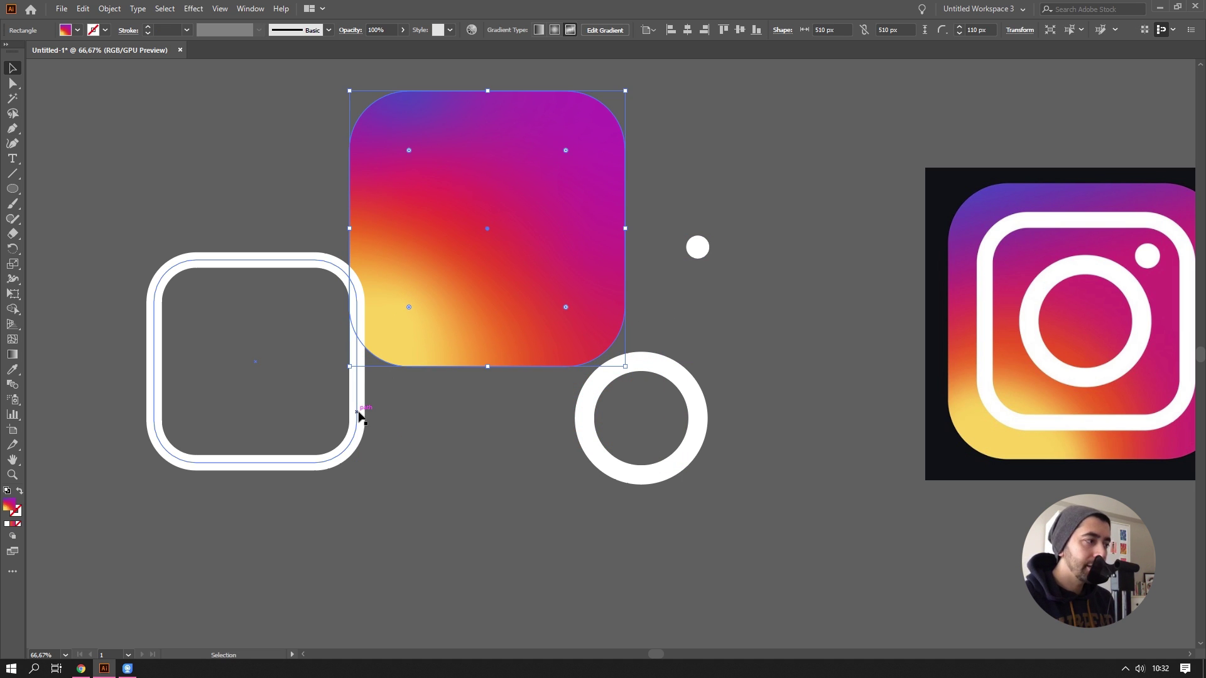
pyautogui.moveTo(360, 412)
pyautogui.mouseDown()
pyautogui.moveTo(409, 455)
pyautogui.moveTo(465, 442)
pyautogui.moveTo(433, 454)
pyautogui.mouseUp()
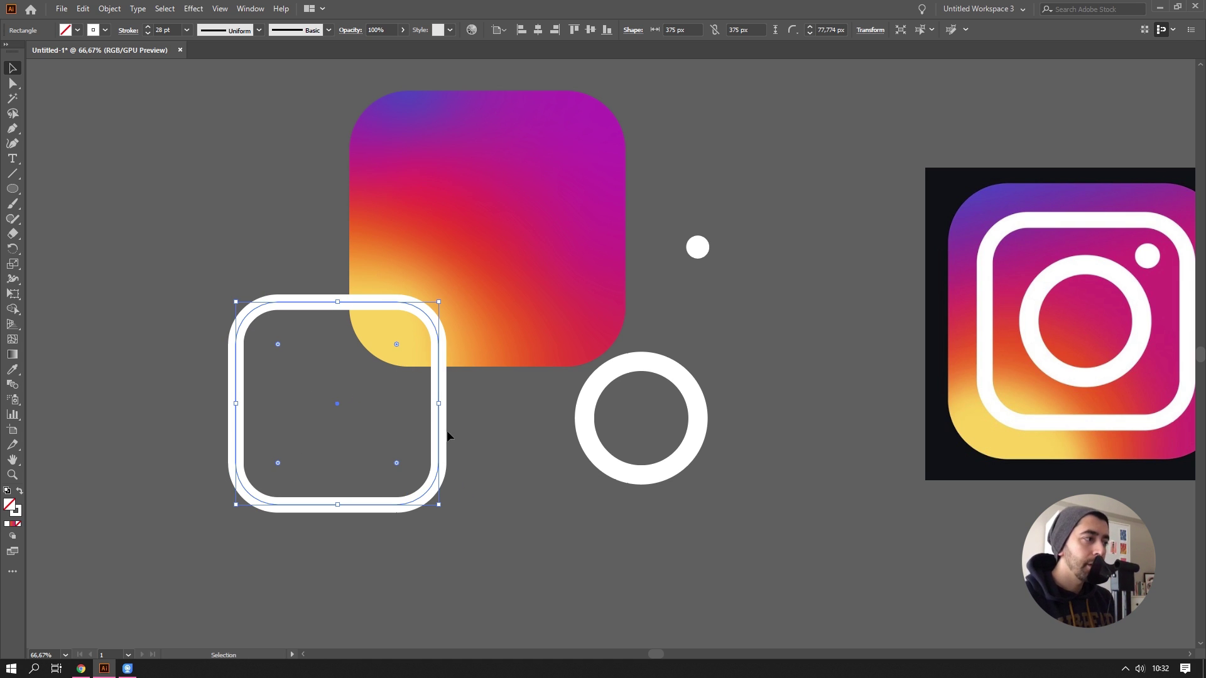
pyautogui.click(483, 436)
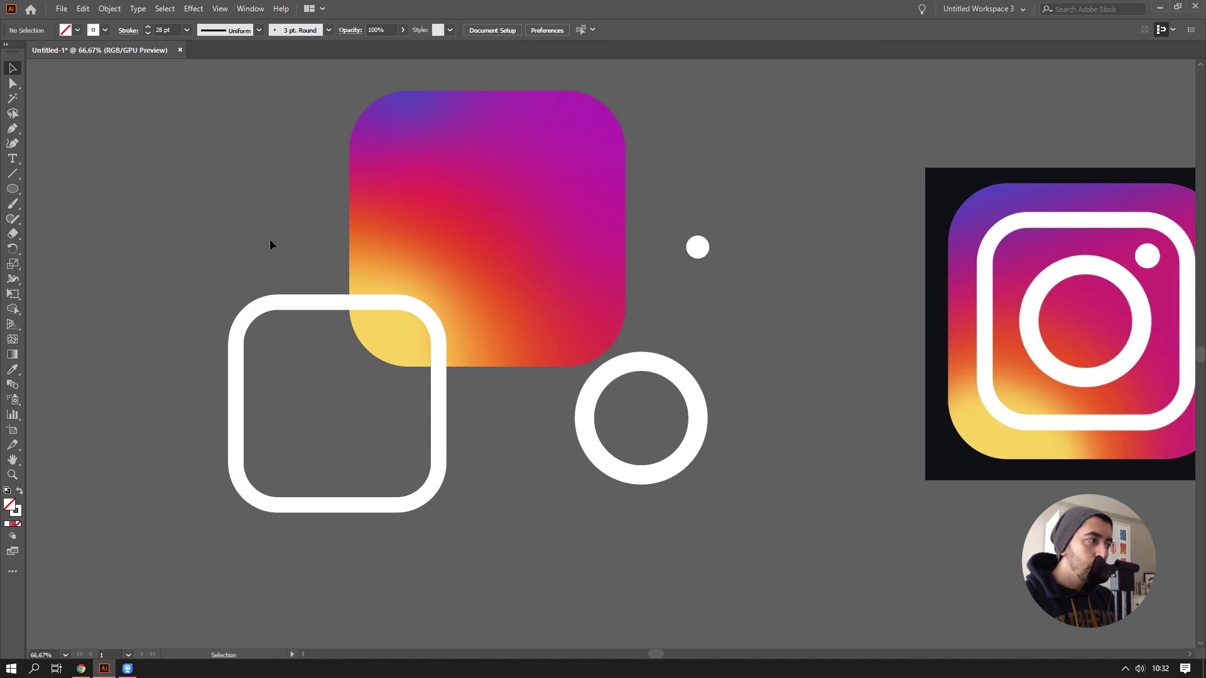
pyautogui.moveTo(412, 331); pyautogui.dragTo(427, 347)
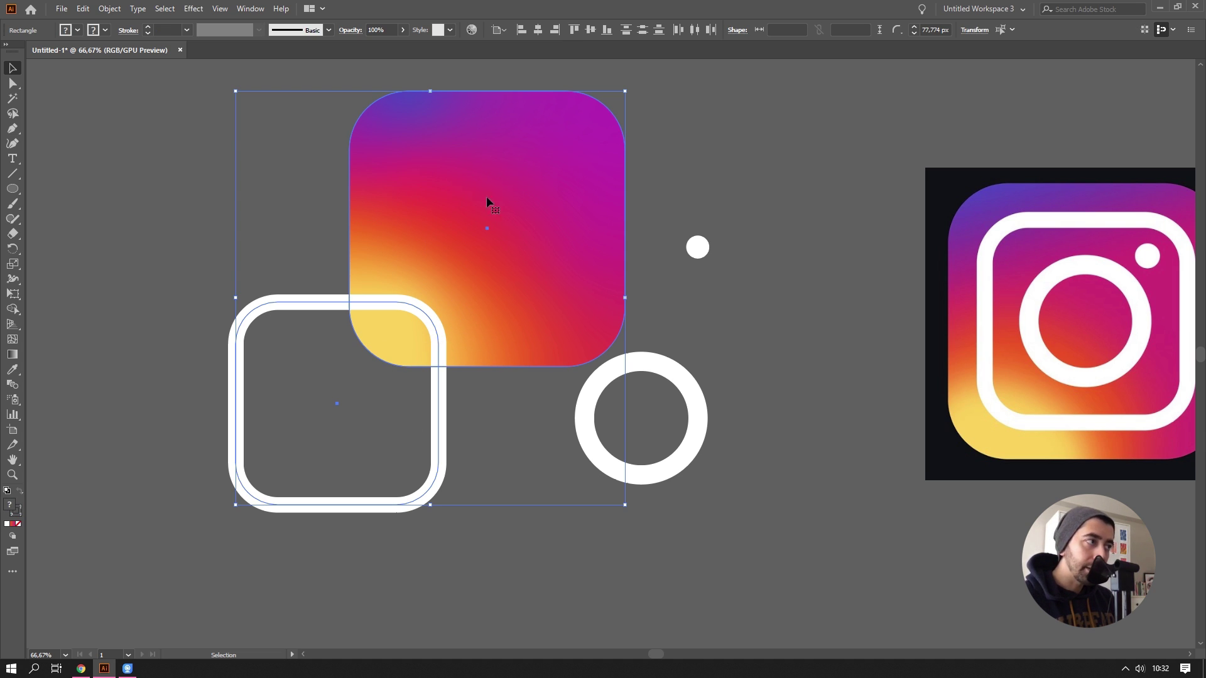
# Step: Centre the white frame horizontally and vertically on the gradient square as key object
pyautogui.click(501, 175)
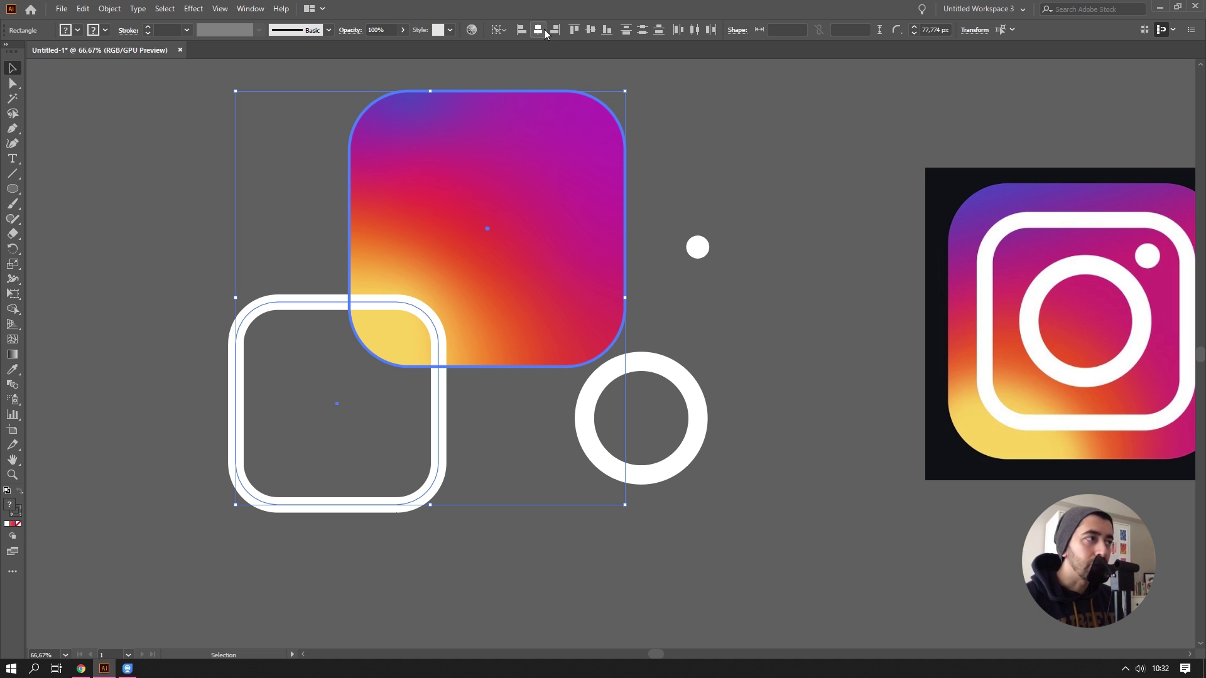
pyautogui.click(543, 29)
pyautogui.click(591, 29)
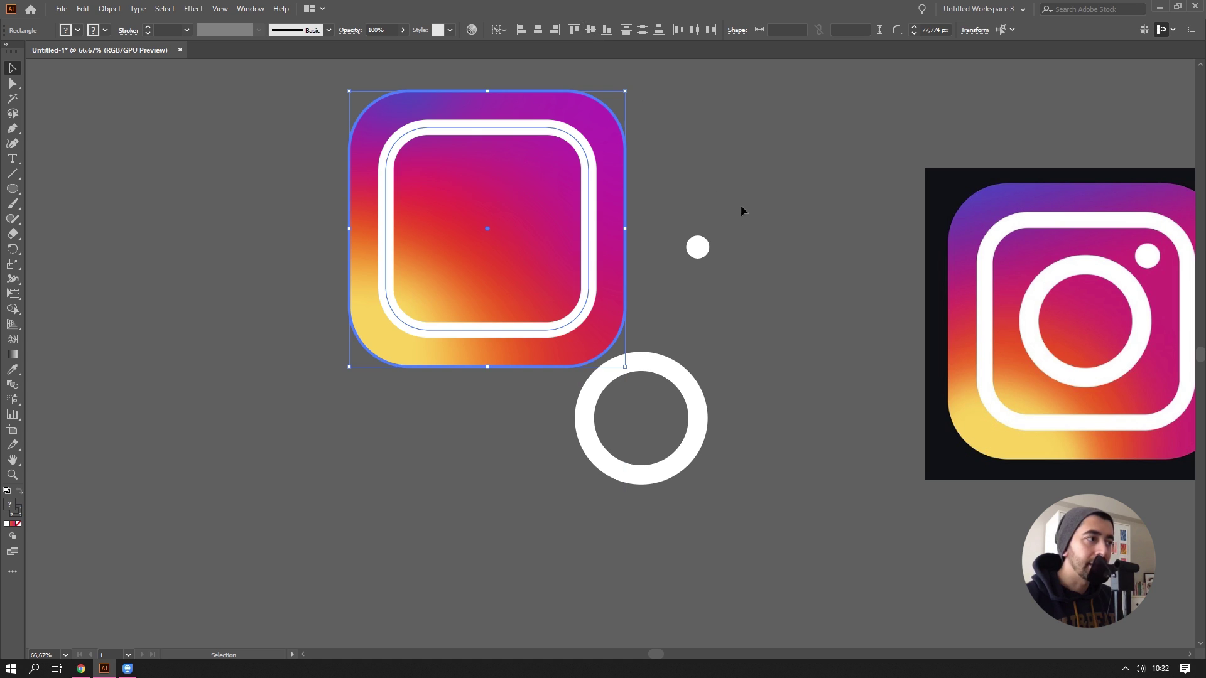
pyautogui.click(760, 214)
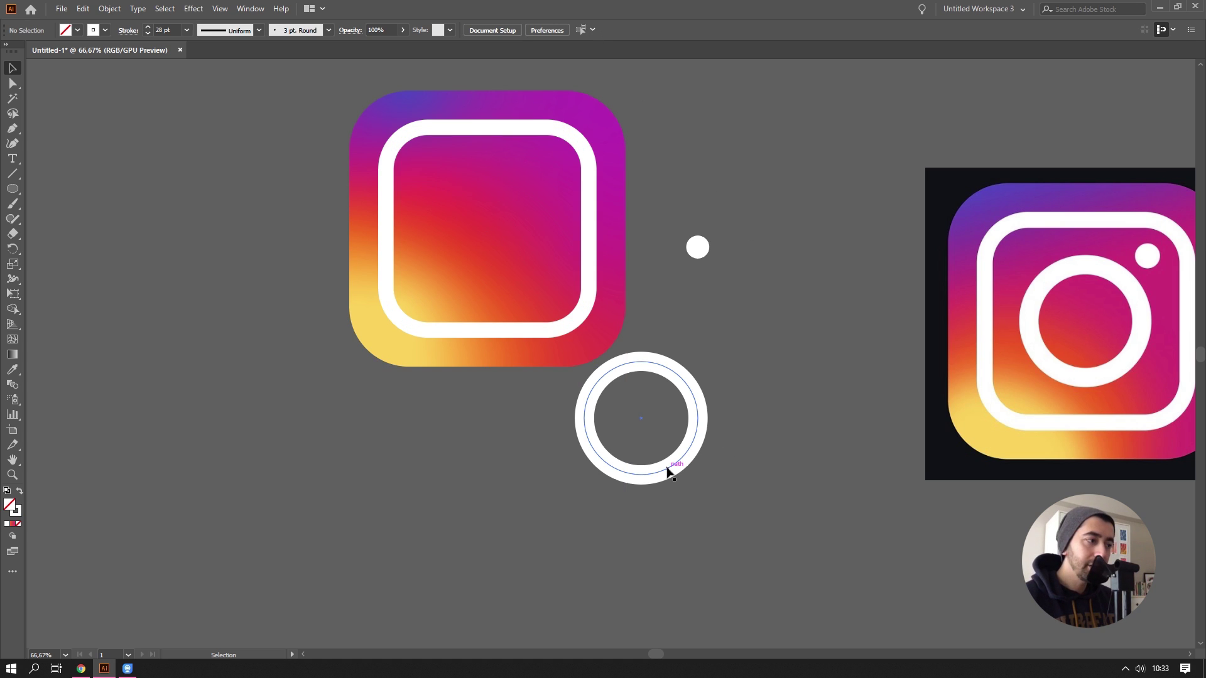
# Step: Move the white ring beside the gradient square and align their centres
pyautogui.moveTo(669, 470); pyautogui.dragTo(421, 503)
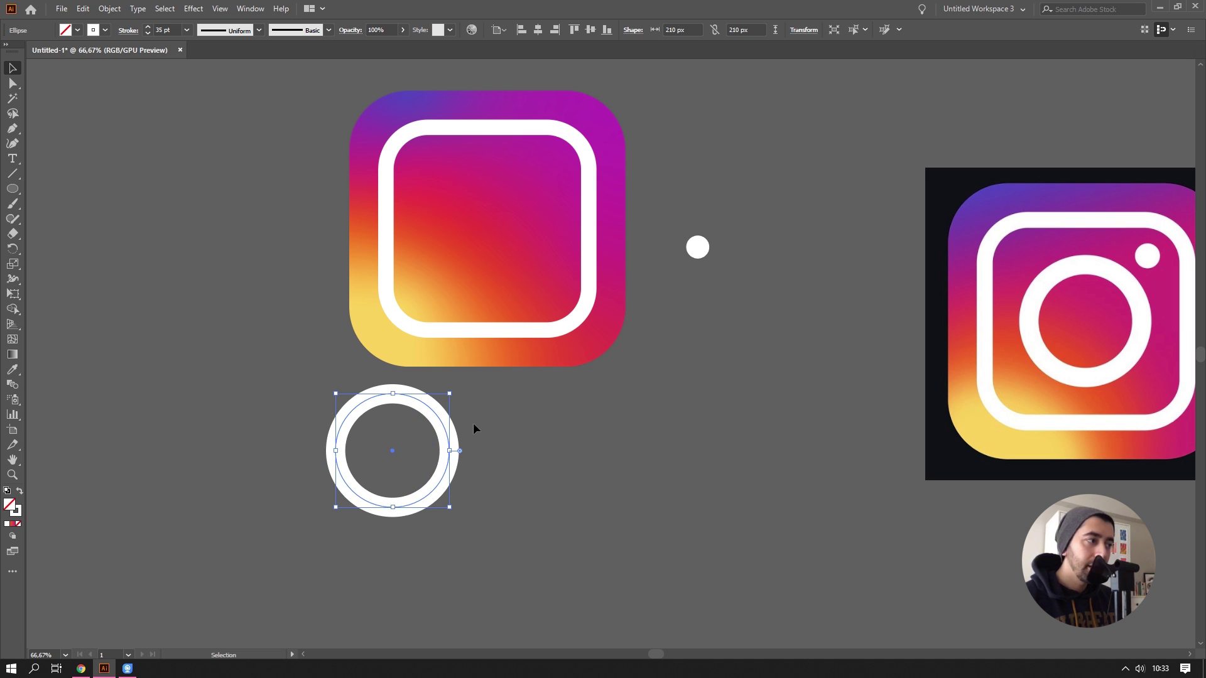
pyautogui.keyDown('shift'); pyautogui.click(488, 359); pyautogui.keyUp('shift')
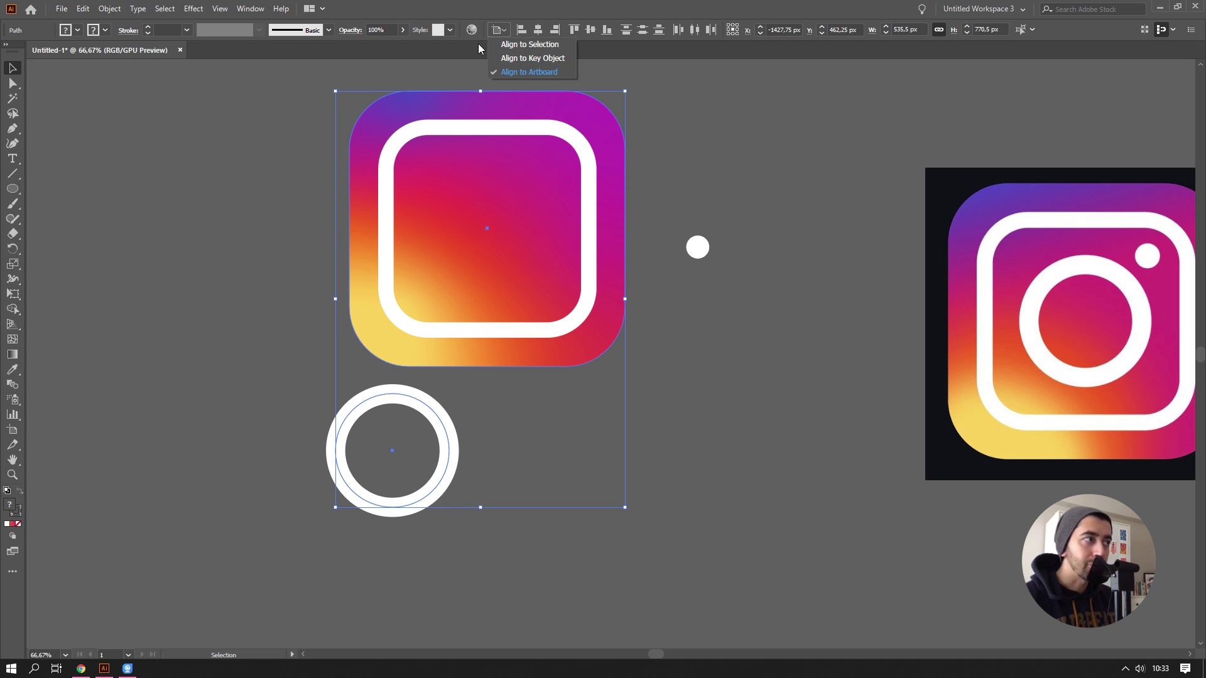
pyautogui.click(510, 420)
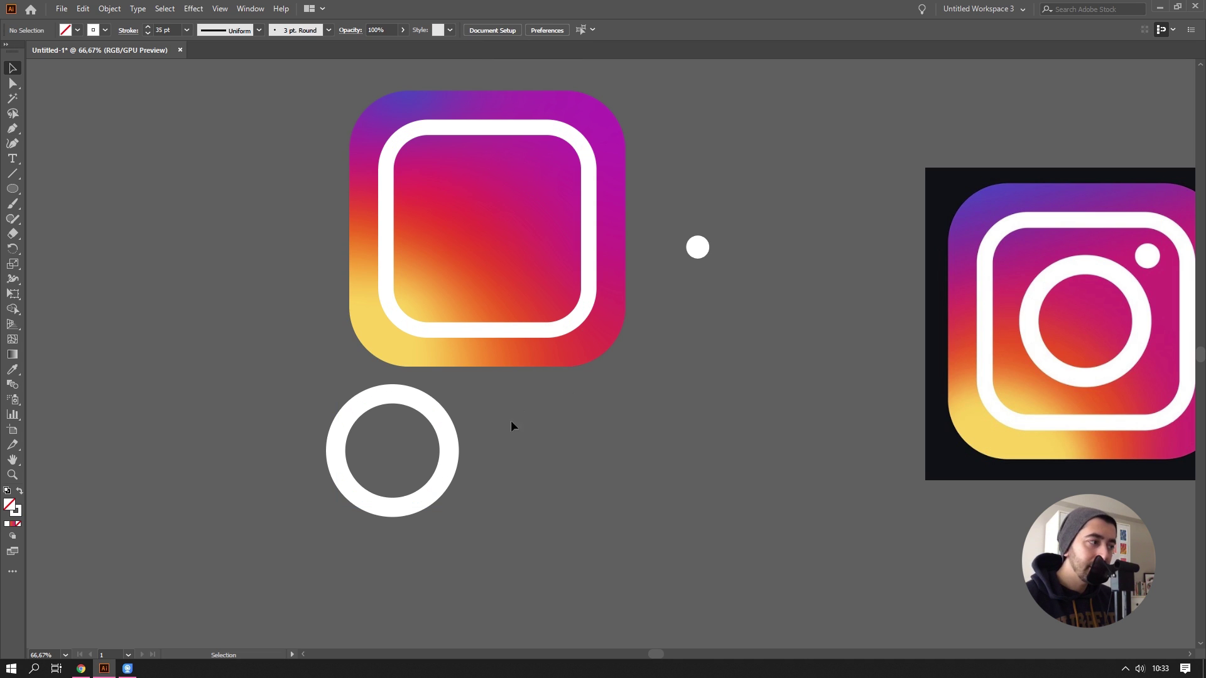
pyautogui.click(422, 398)
pyautogui.scroll(-1, 522, 384)
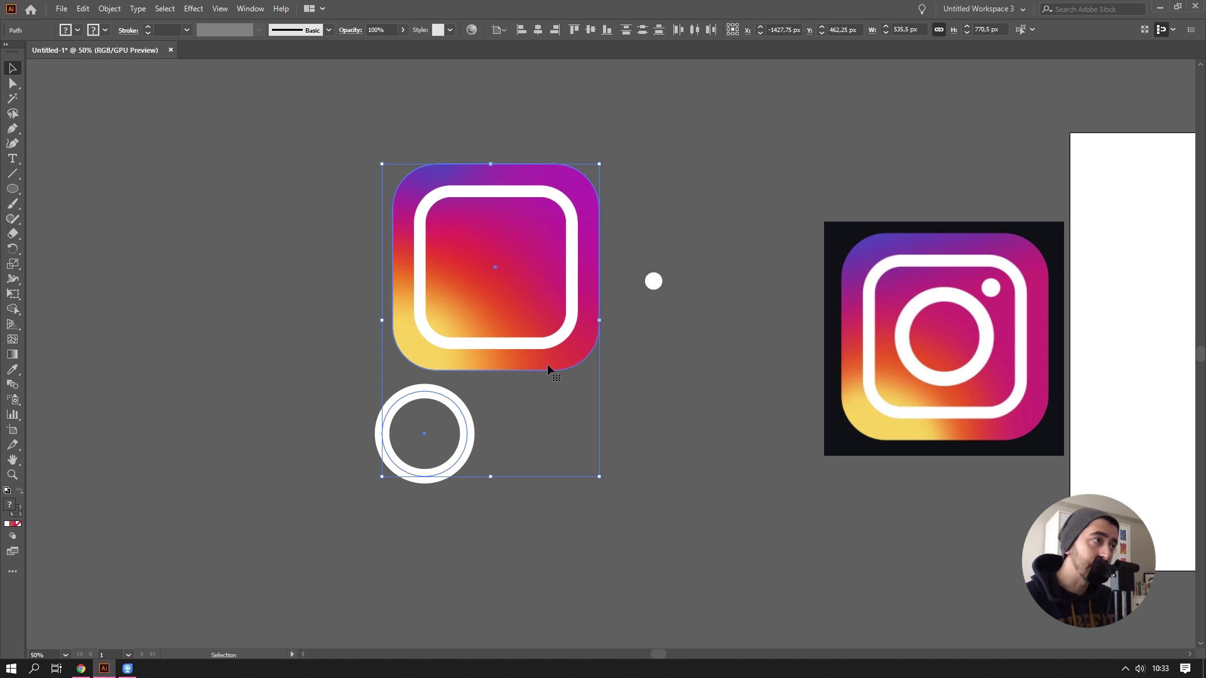
pyautogui.scroll(-1, 511, 258)
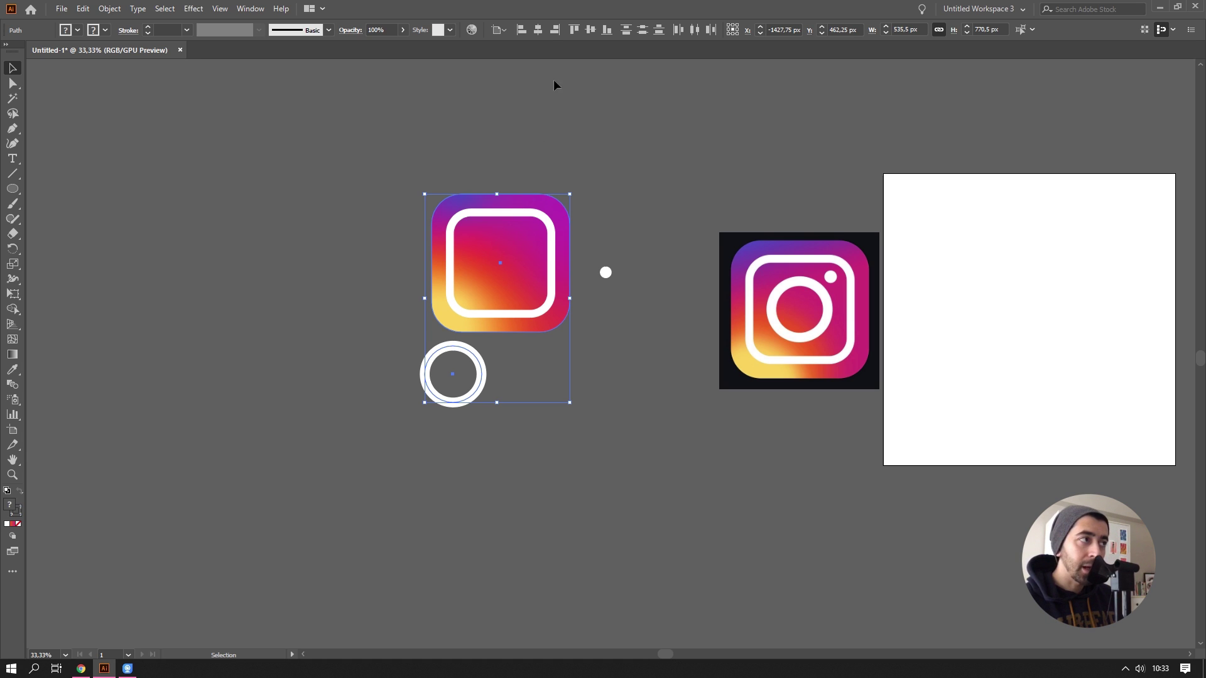
pyautogui.click(537, 30)
pyautogui.click(590, 30)
# Step: Undo the artboard centring and centre the ring on the gradient square as key object
pyautogui.click(753, 370)
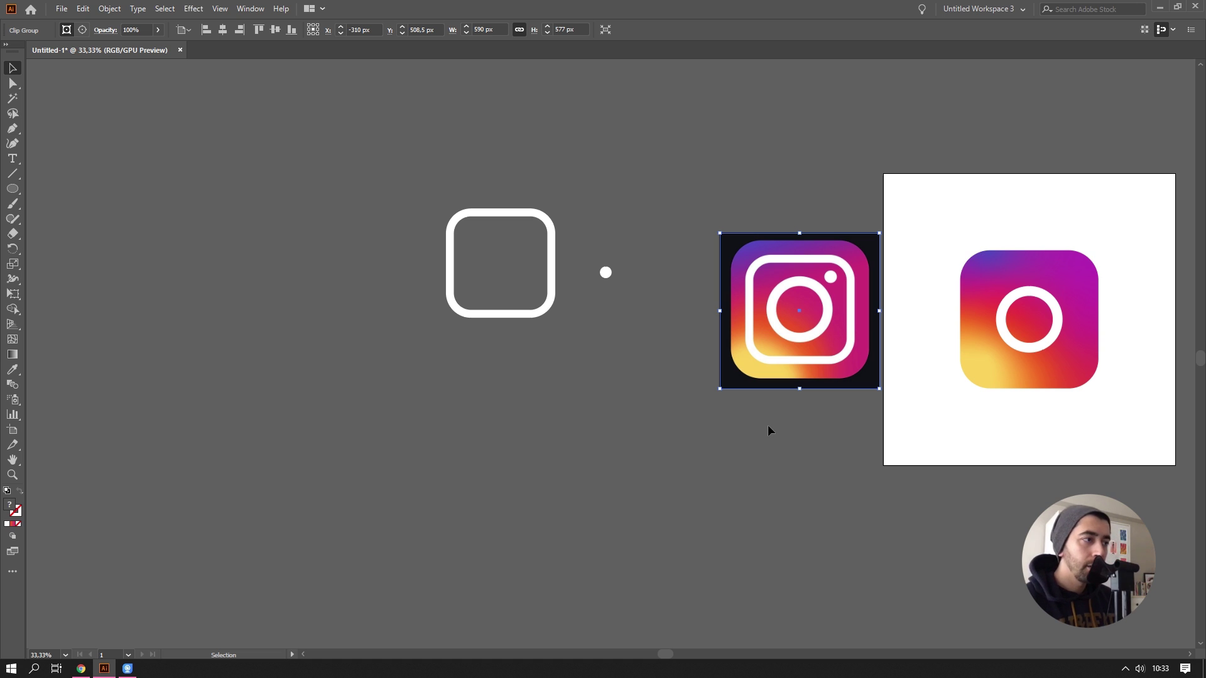
pyautogui.hotkey('ctrl', 'z')
pyautogui.hotkey('ctrl', 'z')
pyautogui.press('v')
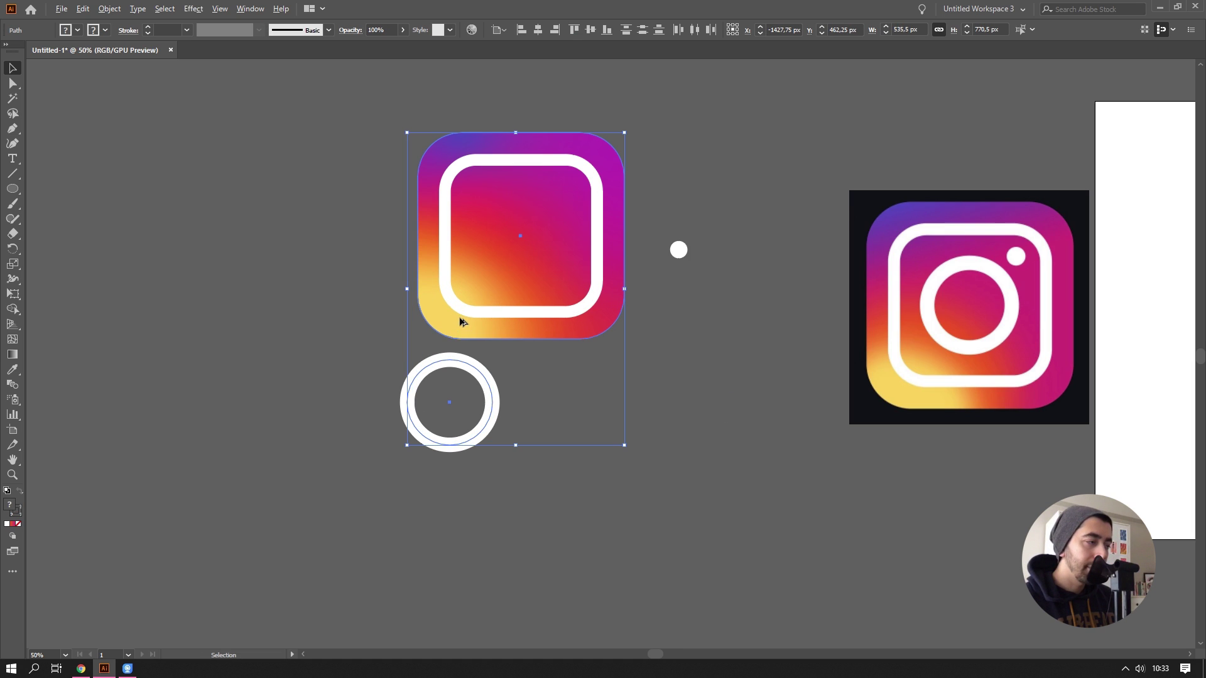
pyautogui.scroll(2, 468, 326)
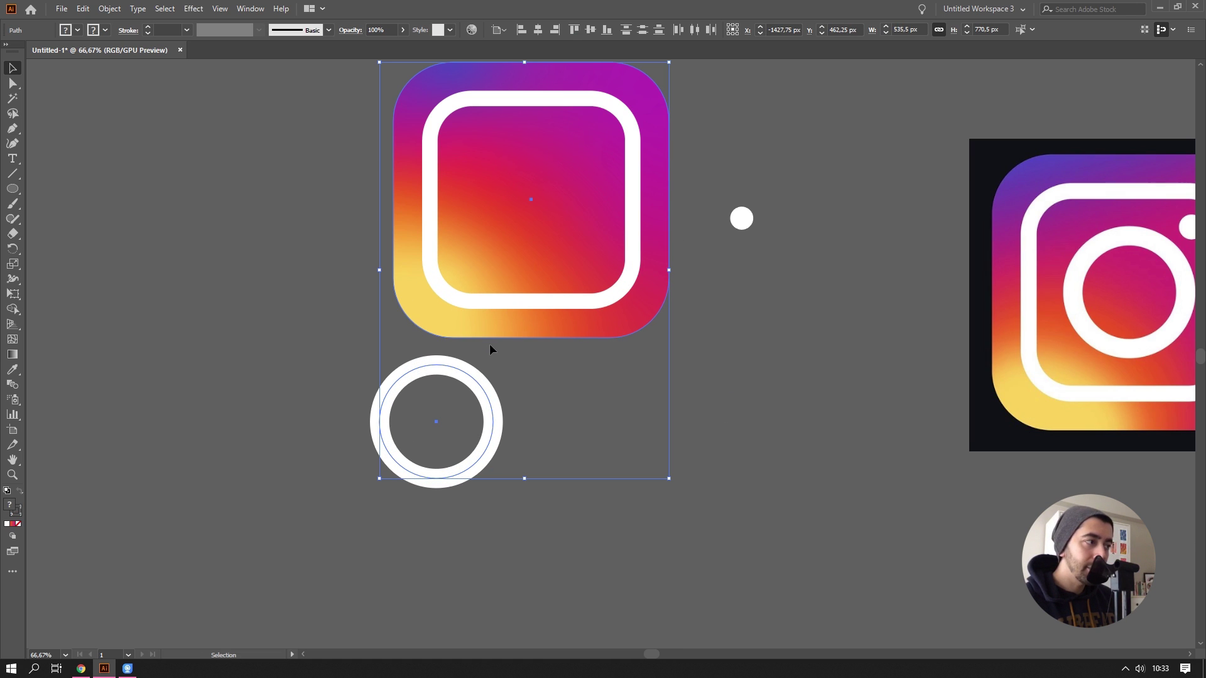
pyautogui.click(551, 329)
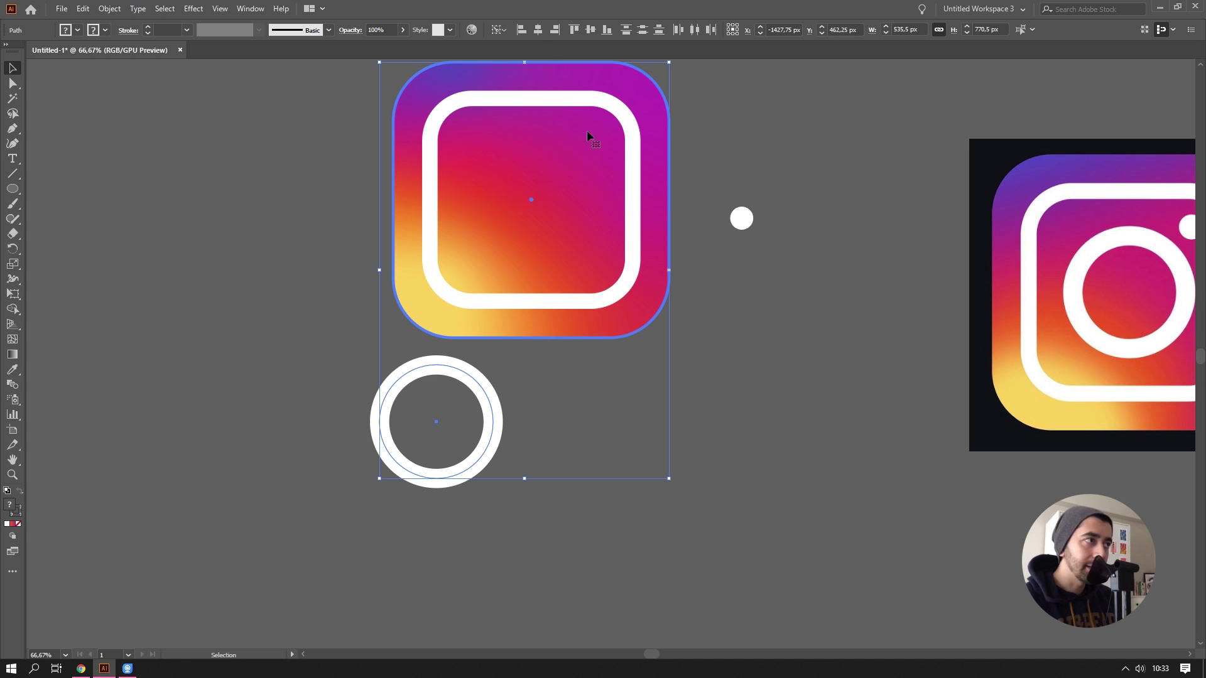
pyautogui.click(537, 29)
pyautogui.click(590, 29)
pyautogui.click(723, 438)
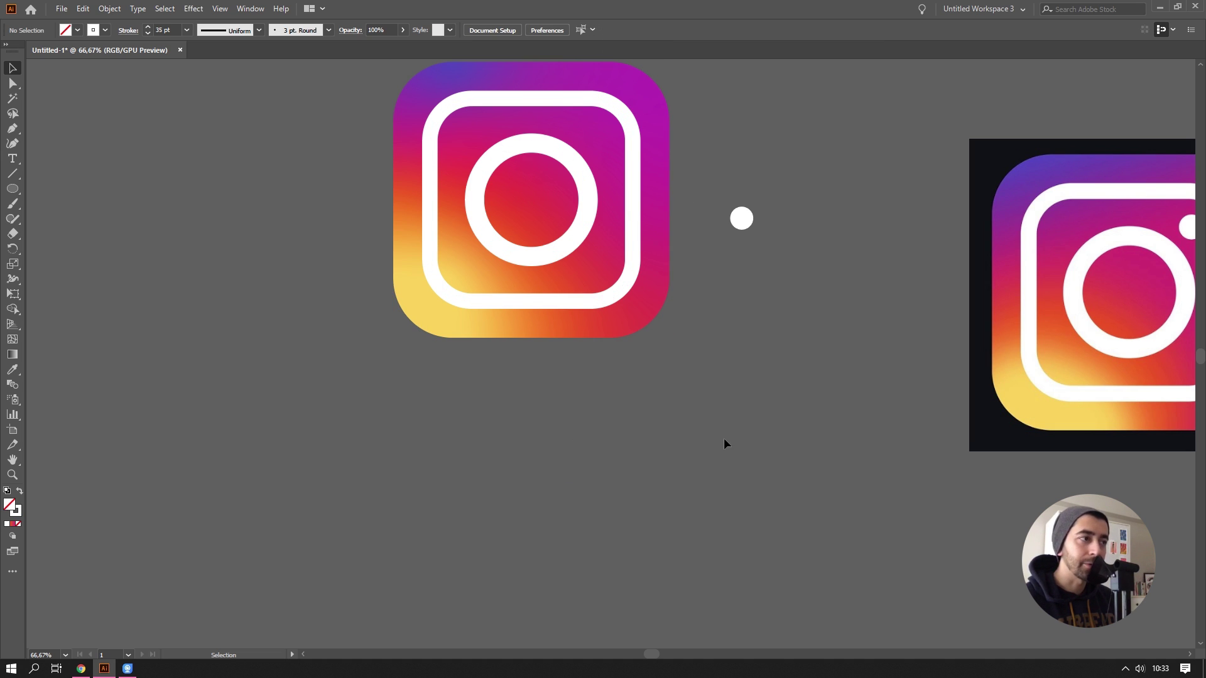
# Step: Place the small white dot at the icon's top-right corner and deselect it
pyautogui.moveTo(754, 218); pyautogui.dragTo(600, 136)
pyautogui.click(751, 205)
pyautogui.scroll(-3, 619, 256)
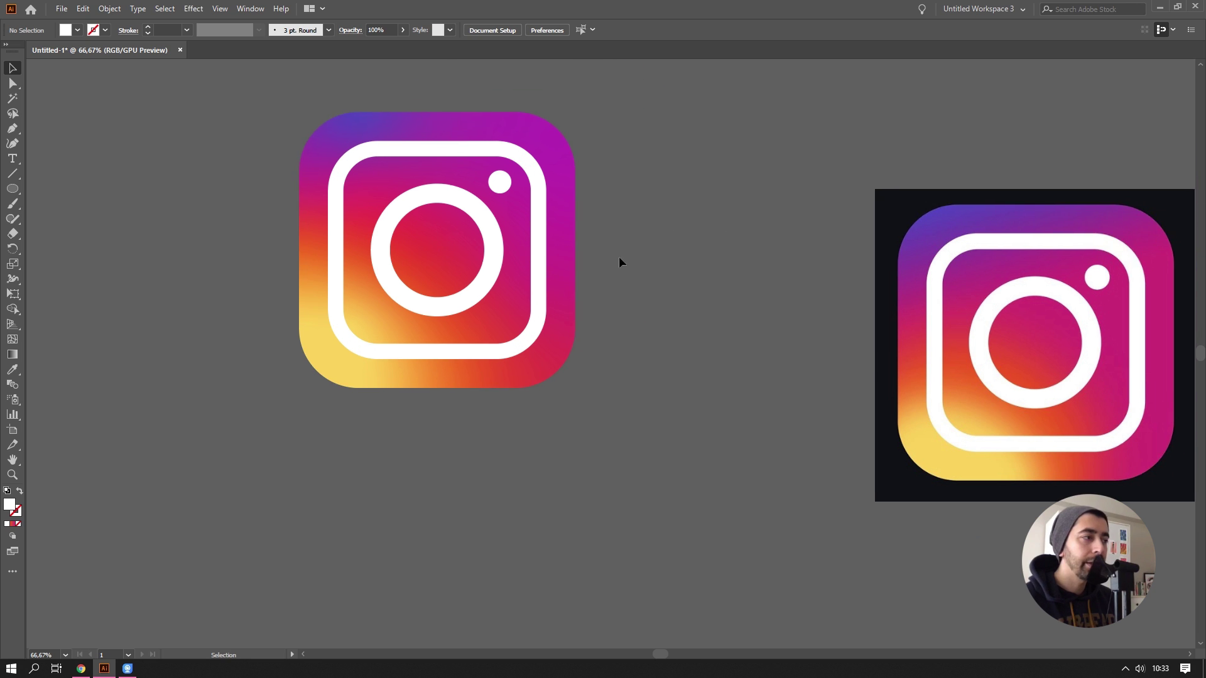
pyautogui.scroll(1, 636, 250)
pyautogui.hscroll(3, 691, 261)
# Step: Move the whole assembled icon onto the white artboard
pyautogui.click(326, 185)
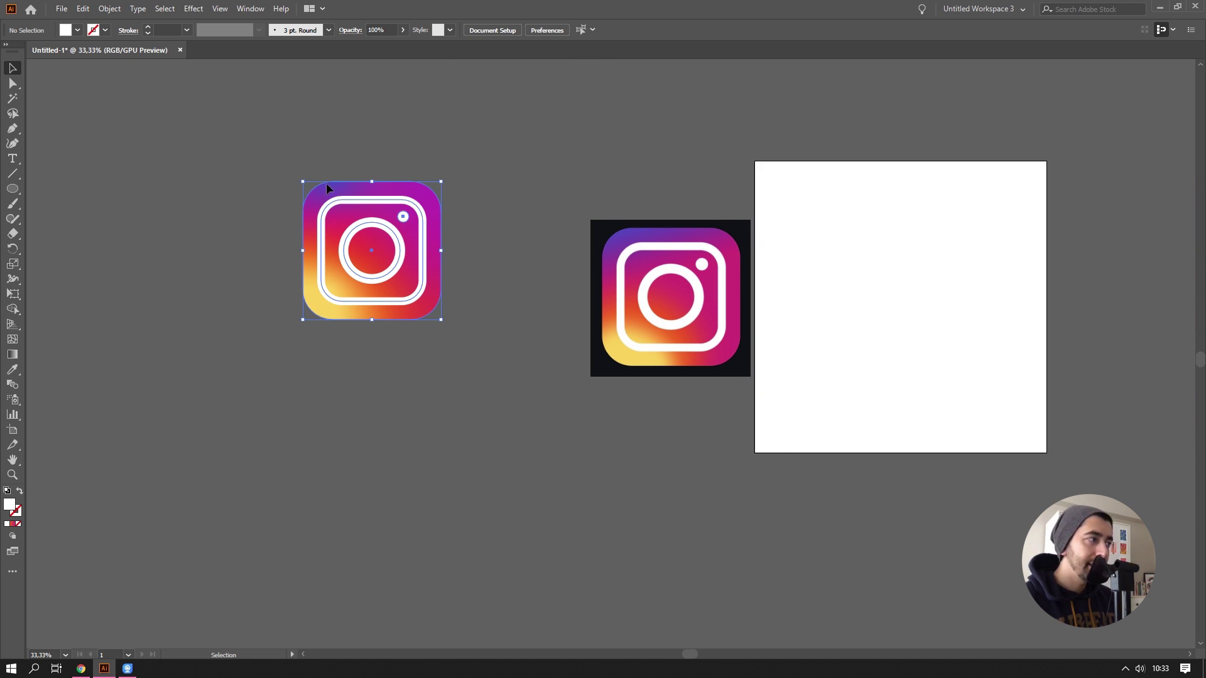
pyautogui.moveTo(355, 238); pyautogui.dragTo(902, 304)
pyautogui.scroll(1, 902, 304)
pyautogui.hscroll(2, 942, 352)
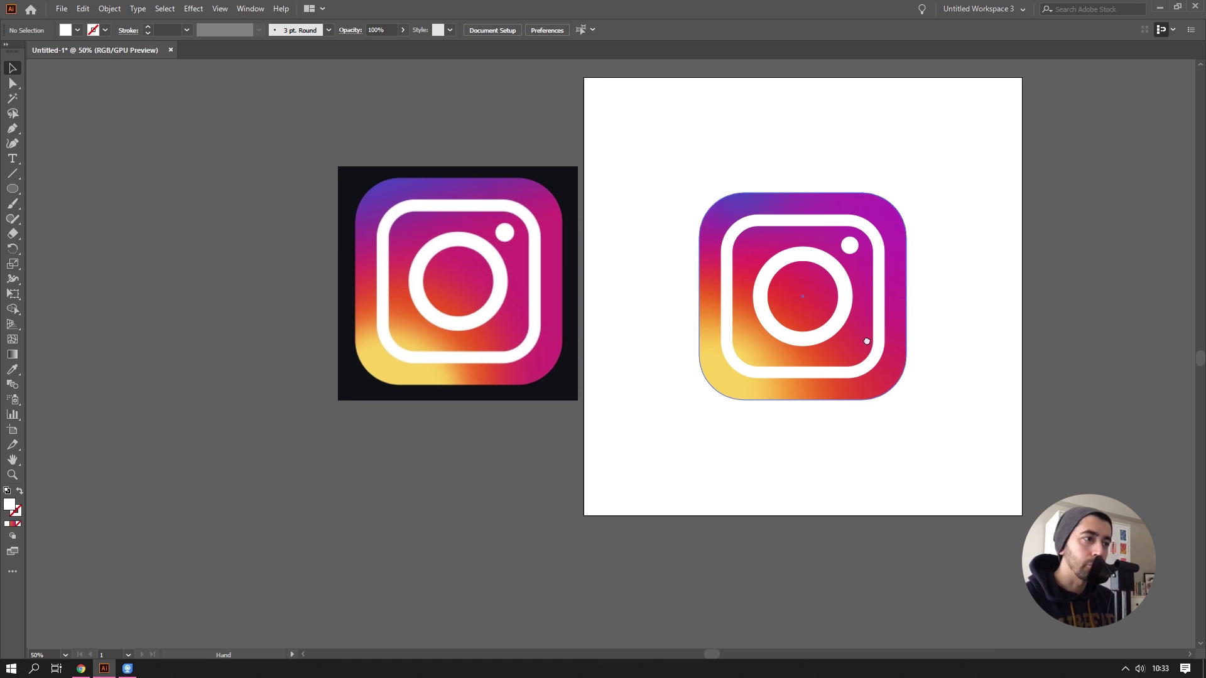
# Step: Delete the reference Instagram image
pyautogui.moveTo(462, 310); pyautogui.dragTo(433, 328)
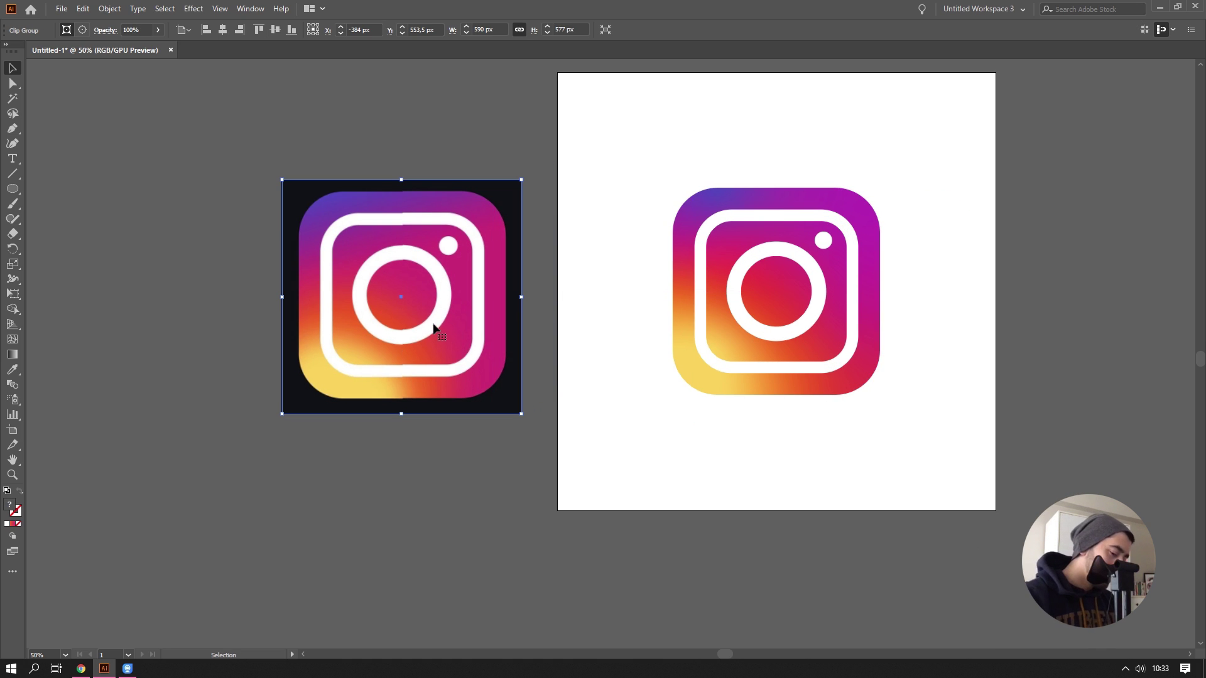
pyautogui.press('Delete')
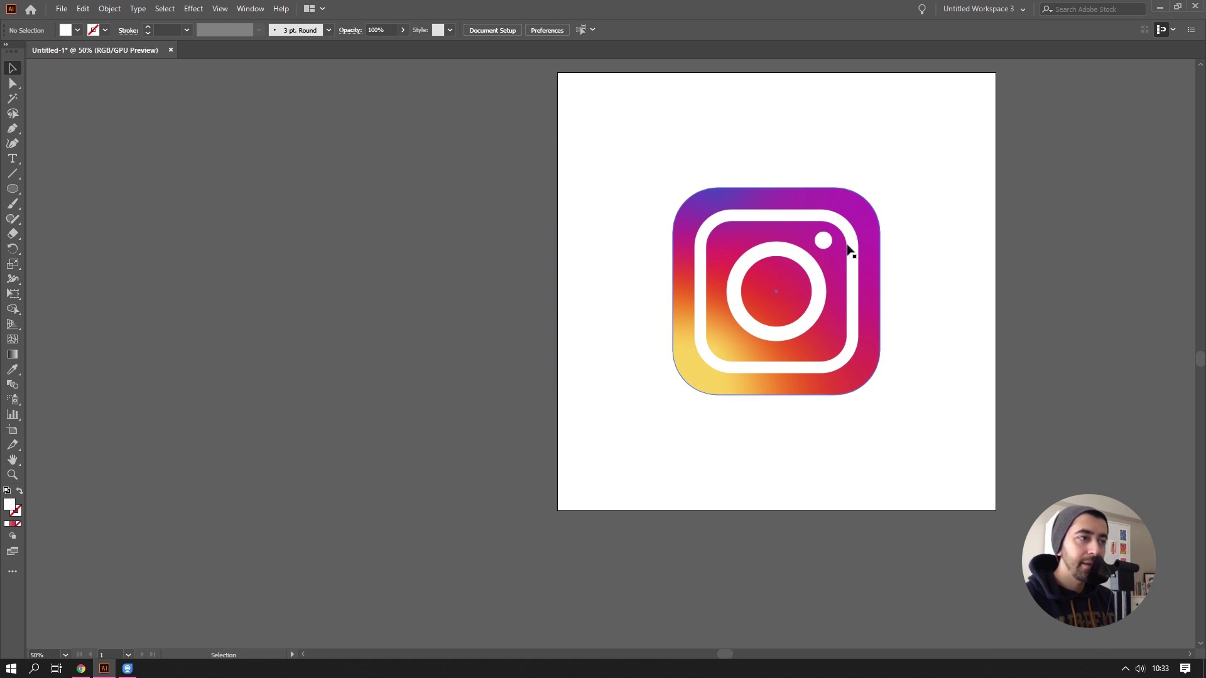
pyautogui.scroll(1, 853, 244)
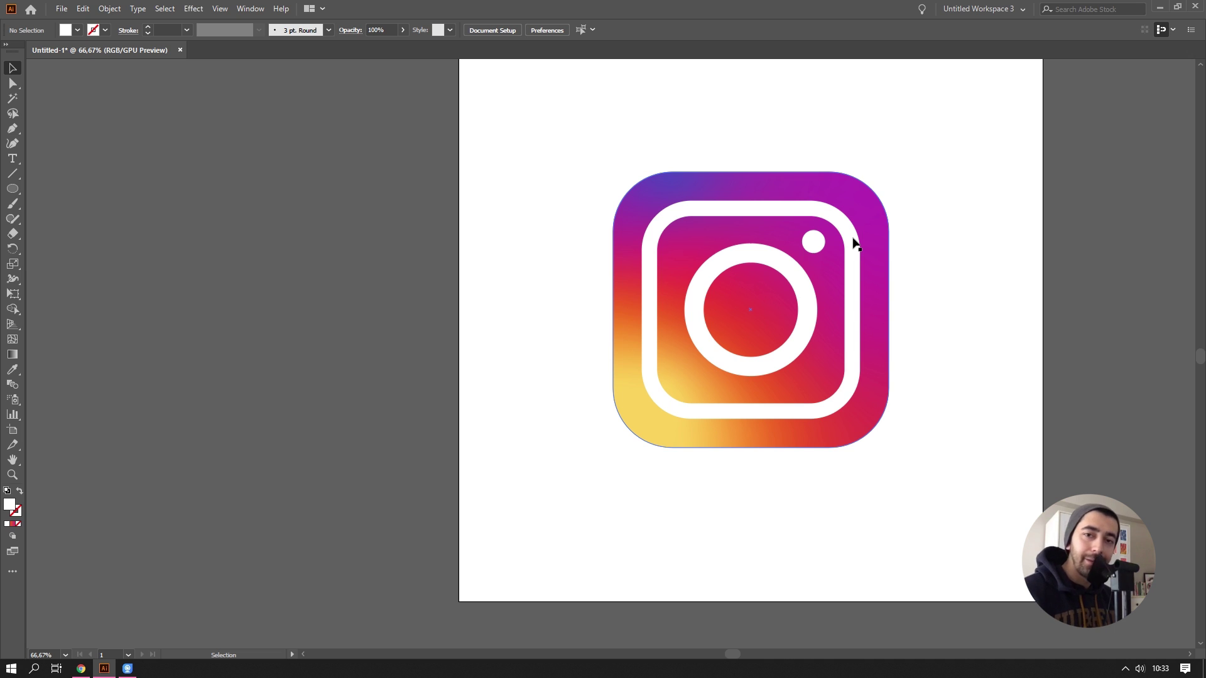